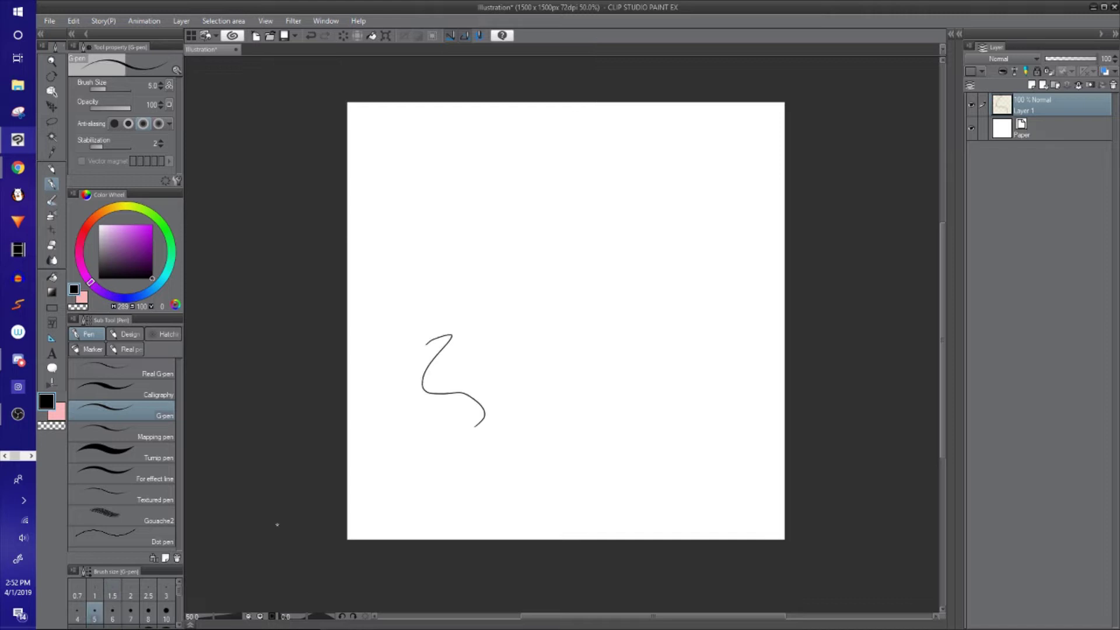
# Step: Remove the test squiggle from the canvas and set the G-pen brush size to 7
pyautogui.hotkey('ctrl', 'z')
pyautogui.click(131, 611)
pyautogui.moveTo(456, 304)
pyautogui.mouseDown()
pyautogui.moveTo(480, 356)
pyautogui.moveTo(453, 285)
pyautogui.moveTo(420, 315)
pyautogui.moveTo(467, 292)
pyautogui.mouseUp()
pyautogui.hotkey('ctrl', 'z')
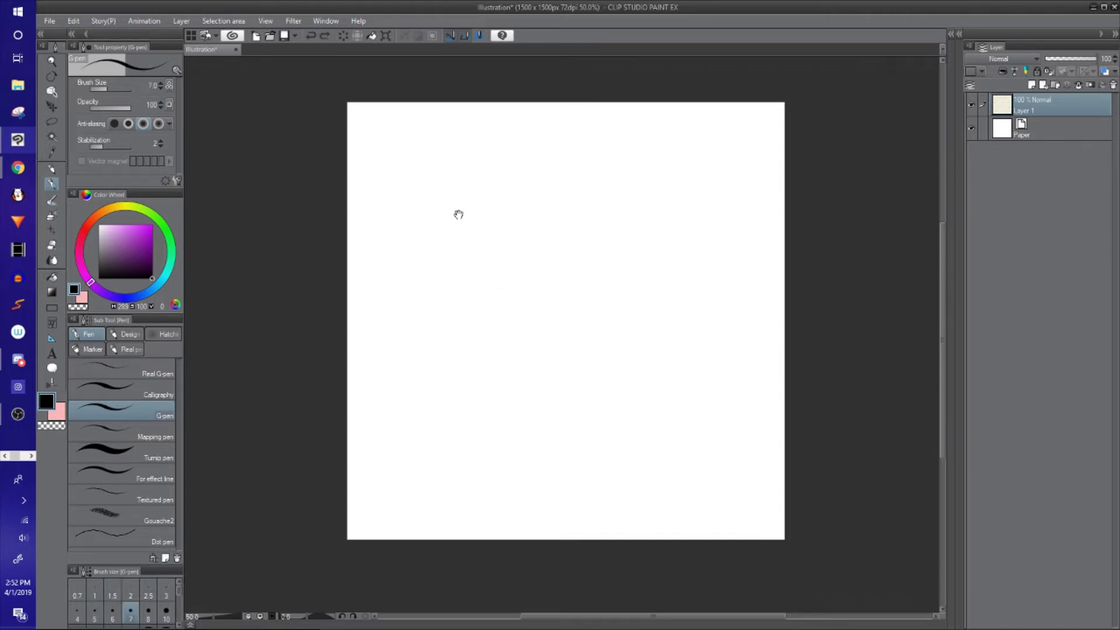
# Step: Handwrite "I shall art owo" in the upper left area of the canvas and clear the layer
pyautogui.scroll(1, 460, 190)
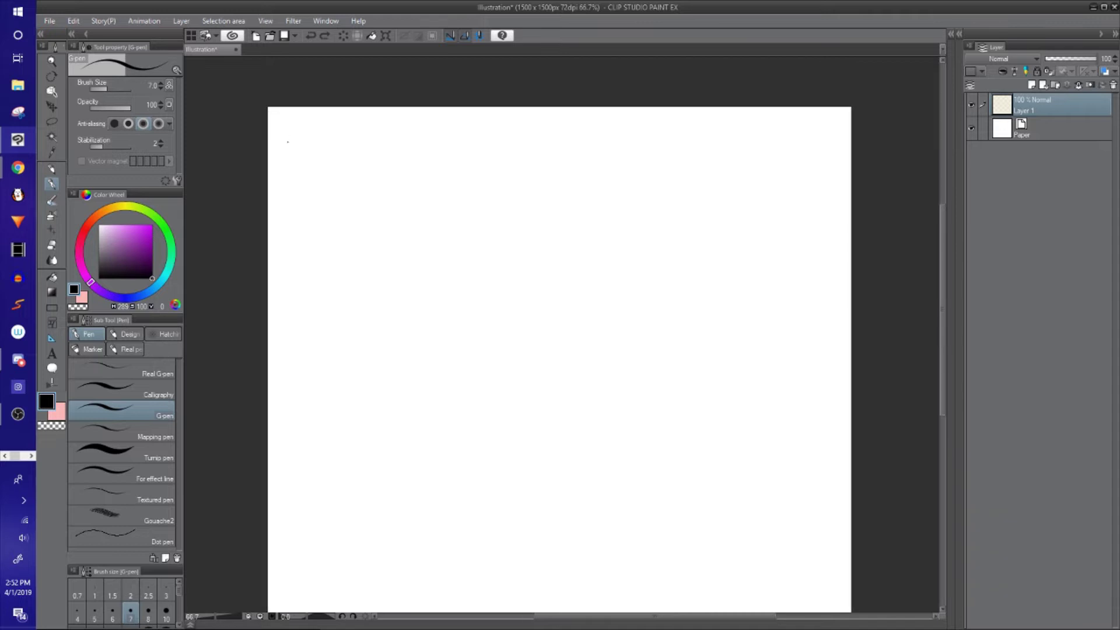
pyautogui.moveTo(289, 123)
pyautogui.mouseDown()
pyautogui.moveTo(288, 152)
pyautogui.moveTo(321, 151)
pyautogui.moveTo(307, 123)
pyautogui.mouseUp()
pyautogui.moveTo(357, 126); pyautogui.dragTo(340, 150)
pyautogui.moveTo(366, 123)
pyautogui.mouseDown()
pyautogui.moveTo(379, 151)
pyautogui.moveTo(415, 160)
pyautogui.mouseUp()
pyautogui.moveTo(429, 124); pyautogui.dragTo(426, 146)
pyautogui.click(431, 155)
pyautogui.moveTo(290, 177)
pyautogui.mouseDown()
pyautogui.moveTo(317, 191)
pyautogui.moveTo(349, 171)
pyautogui.moveTo(363, 201)
pyautogui.mouseUp()
pyautogui.moveTo(352, 186); pyautogui.dragTo(385, 182)
pyautogui.moveTo(430, 237); pyautogui.dragTo(410, 223)
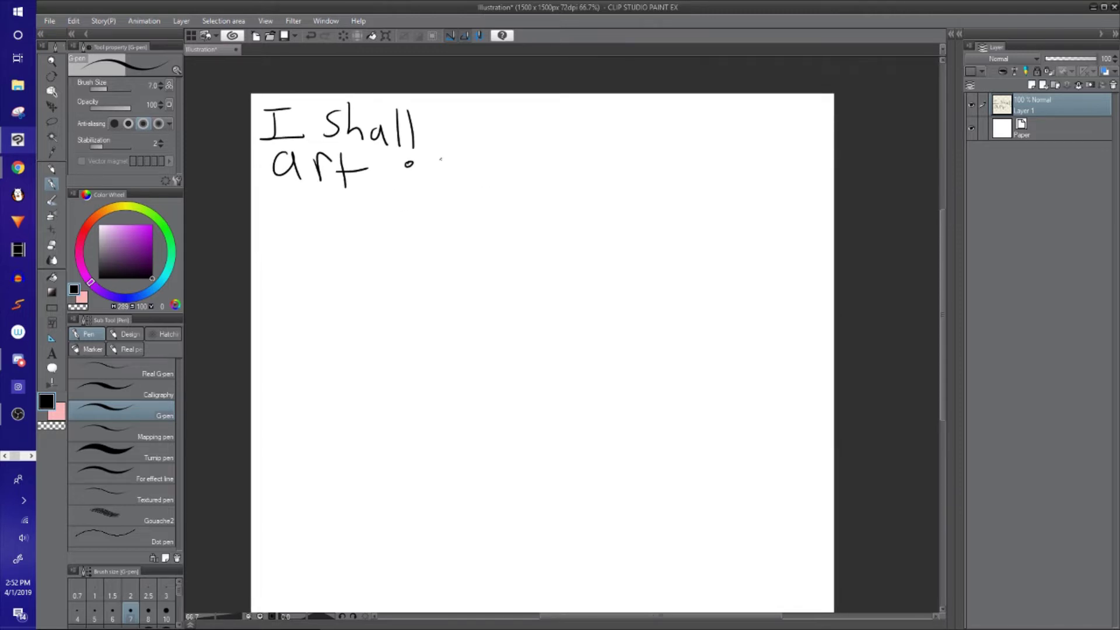
pyautogui.moveTo(449, 160); pyautogui.dragTo(438, 176)
pyautogui.moveTo(572, 413); pyautogui.dragTo(563, 397)
pyautogui.scroll(-1, 569, 335)
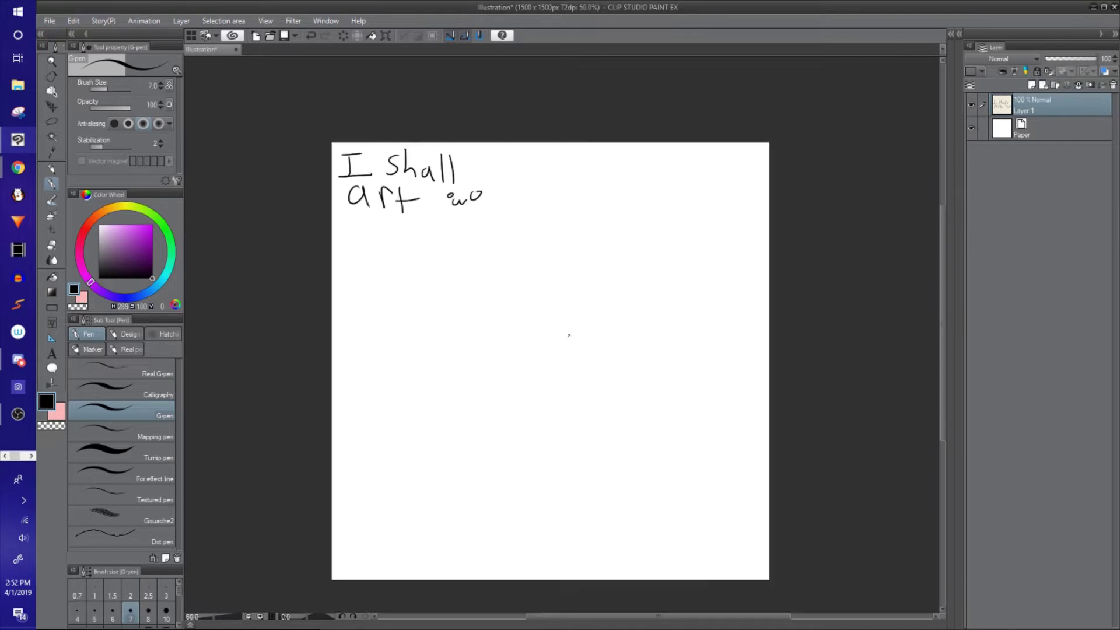
pyautogui.press('Delete')
# Step: Sketch a large oval head in the upper half of the canvas with two round eyes inside it
pyautogui.scroll(1, 569, 335)
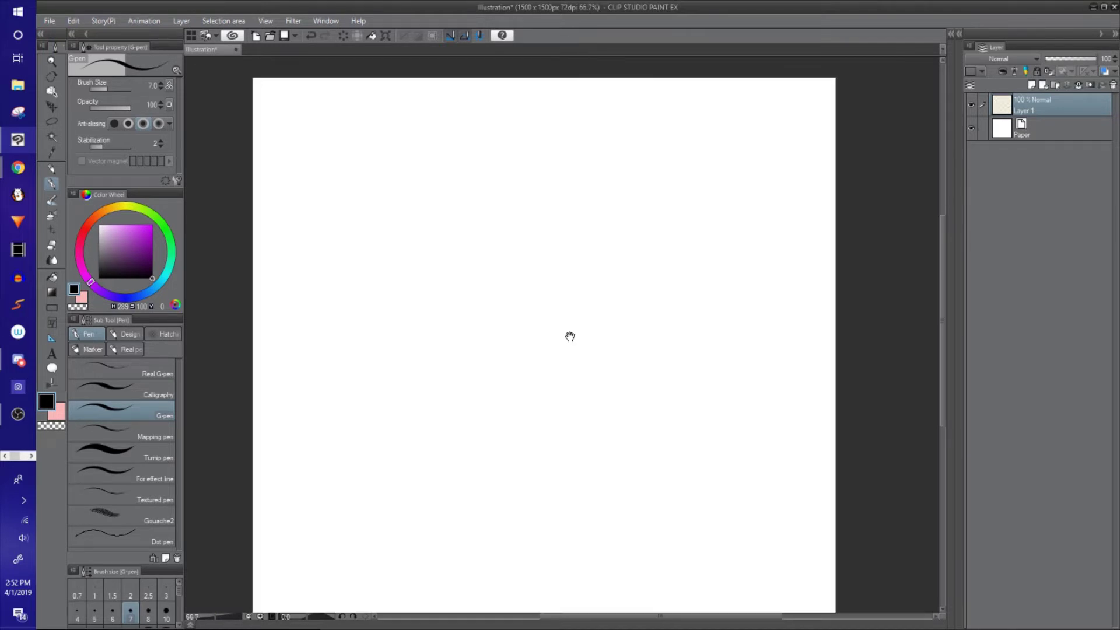
pyautogui.moveTo(569, 215); pyautogui.dragTo(528, 206)
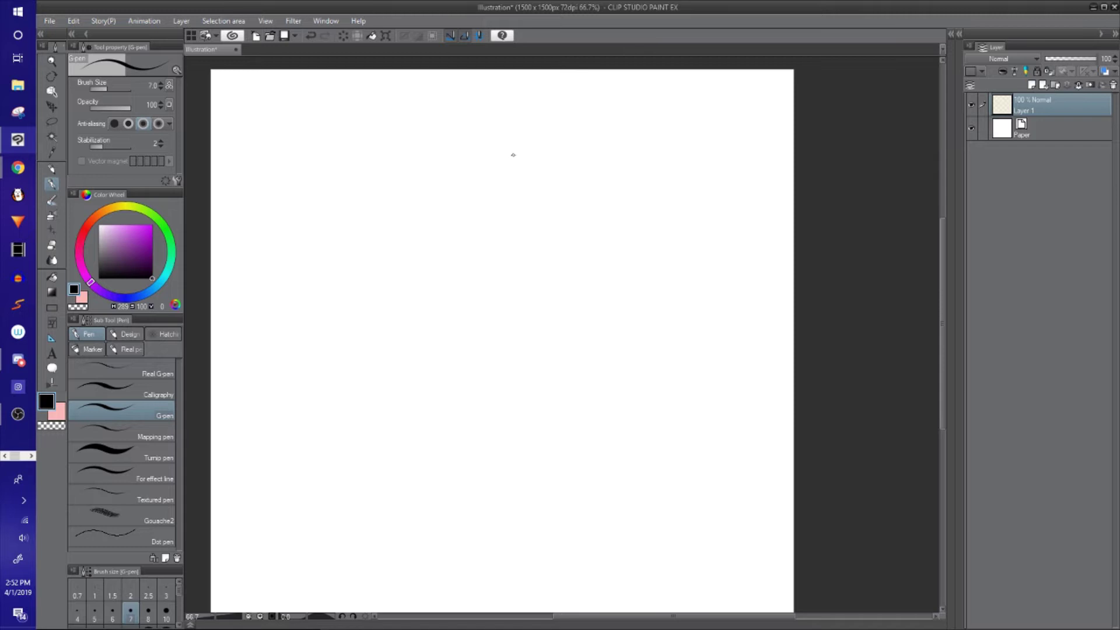
pyautogui.moveTo(513, 155)
pyautogui.mouseDown()
pyautogui.moveTo(489, 260)
pyautogui.moveTo(671, 244)
pyautogui.moveTo(590, 131)
pyautogui.moveTo(546, 137)
pyautogui.mouseUp()
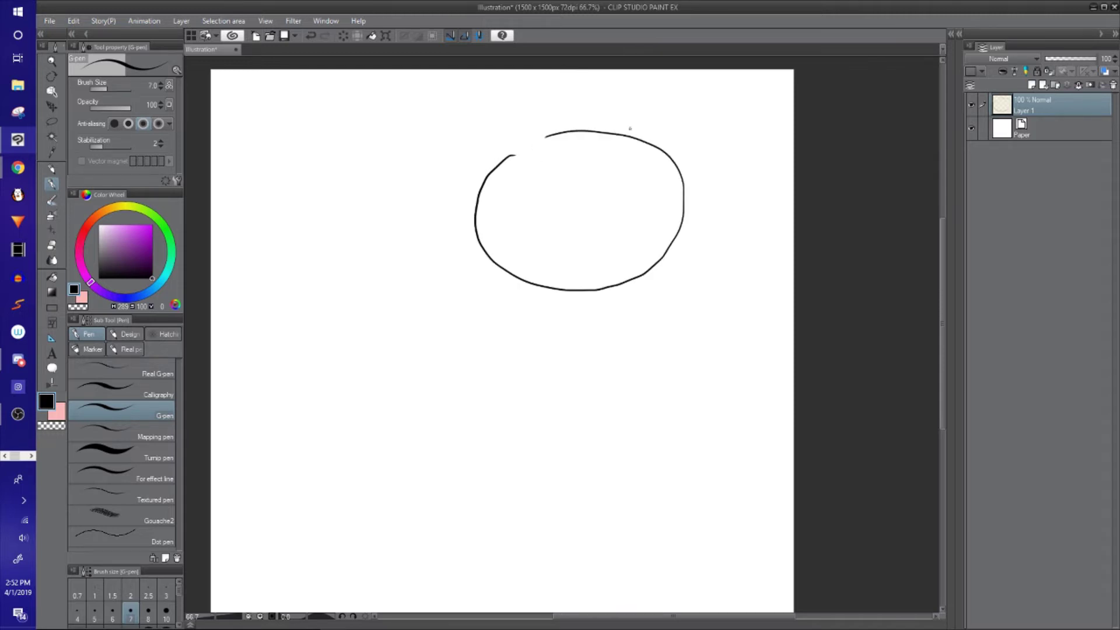
pyautogui.scroll(-1, 631, 128)
pyautogui.moveTo(586, 268); pyautogui.dragTo(581, 280)
pyautogui.moveTo(525, 207)
pyautogui.mouseDown()
pyautogui.moveTo(539, 181)
pyautogui.moveTo(517, 183)
pyautogui.mouseUp()
pyautogui.moveTo(604, 193)
pyautogui.mouseDown()
pyautogui.moveTo(619, 234)
pyautogui.moveTo(605, 190)
pyautogui.mouseUp()
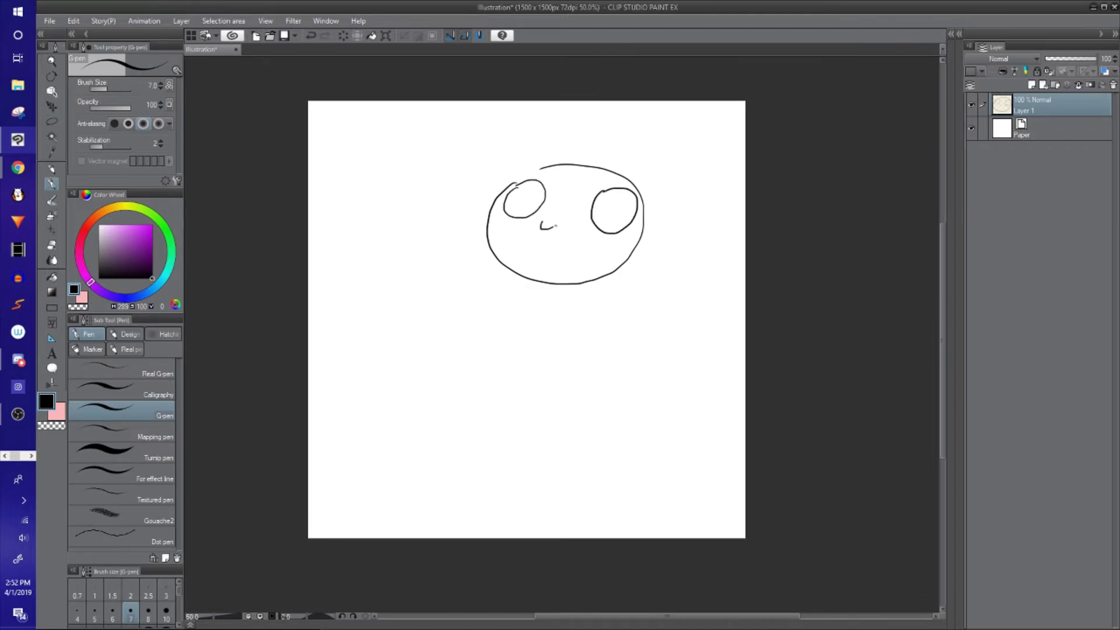
# Step: Reshape the head's left contour and complete the face with a small V-shaped mouth and oval pupils
pyautogui.hotkey('ctrl', 'z')
pyautogui.press('e')
pyautogui.moveTo(495, 256)
pyautogui.mouseDown()
pyautogui.moveTo(479, 205)
pyautogui.moveTo(497, 175)
pyautogui.moveTo(533, 167)
pyautogui.moveTo(480, 206)
pyautogui.moveTo(479, 239)
pyautogui.moveTo(498, 258)
pyautogui.mouseUp()
pyautogui.moveTo(546, 202); pyautogui.dragTo(533, 213)
pyautogui.scroll(1, 563, 188)
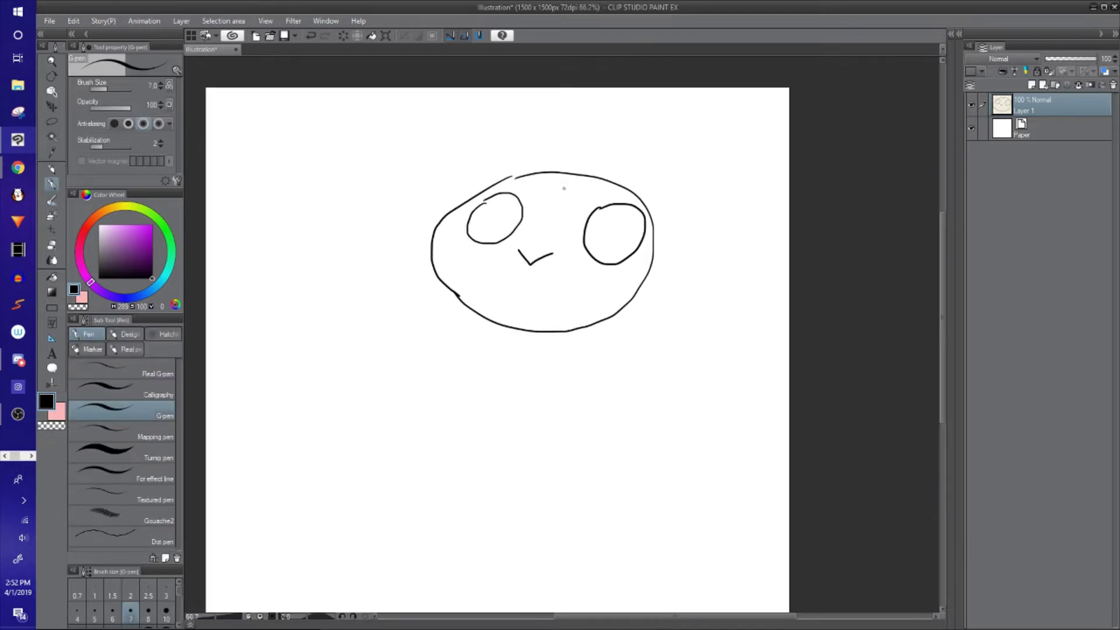
pyautogui.moveTo(497, 179)
pyautogui.mouseDown()
pyautogui.moveTo(507, 196)
pyautogui.moveTo(497, 178)
pyautogui.mouseUp()
pyautogui.moveTo(604, 220)
pyautogui.mouseDown()
pyautogui.moveTo(621, 190)
pyautogui.moveTo(570, 201)
pyautogui.mouseUp()
# Step: Erase the top of the head outline and redraw it with a pointed hair tuft over the forehead
pyautogui.press('e')
pyautogui.moveTo(514, 175); pyautogui.dragTo(593, 170)
pyautogui.press('p')
pyautogui.moveTo(527, 150)
pyautogui.mouseDown()
pyautogui.moveTo(488, 173)
pyautogui.moveTo(533, 185)
pyautogui.moveTo(504, 177)
pyautogui.moveTo(532, 178)
pyautogui.mouseUp()
pyautogui.press('e')
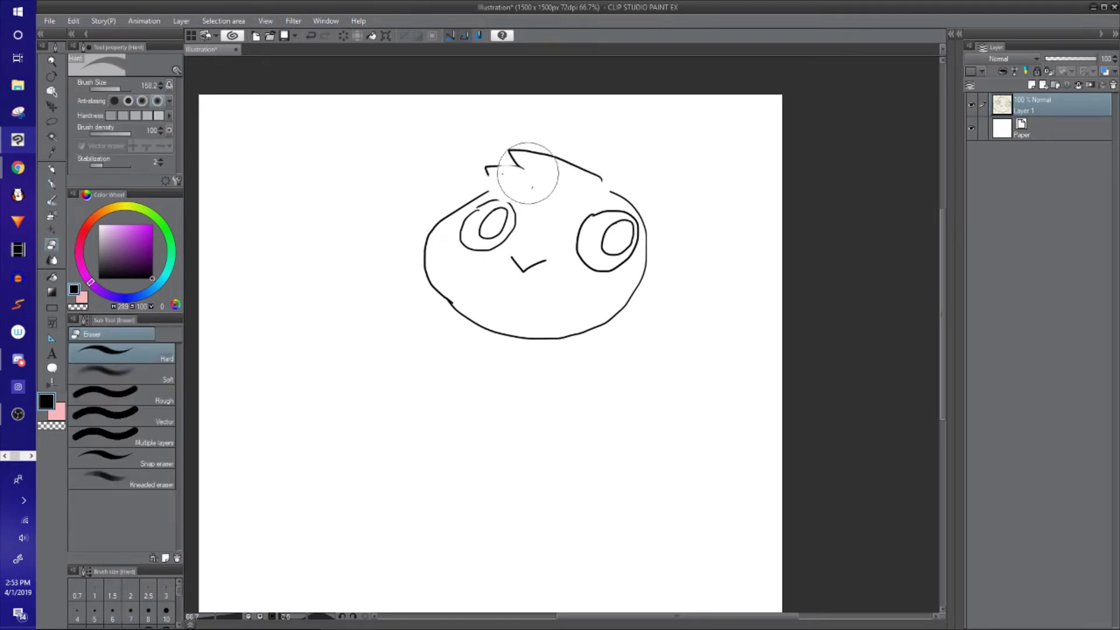
pyautogui.press('p')
pyautogui.hotkey('ctrl', 'z')
pyautogui.press('e')
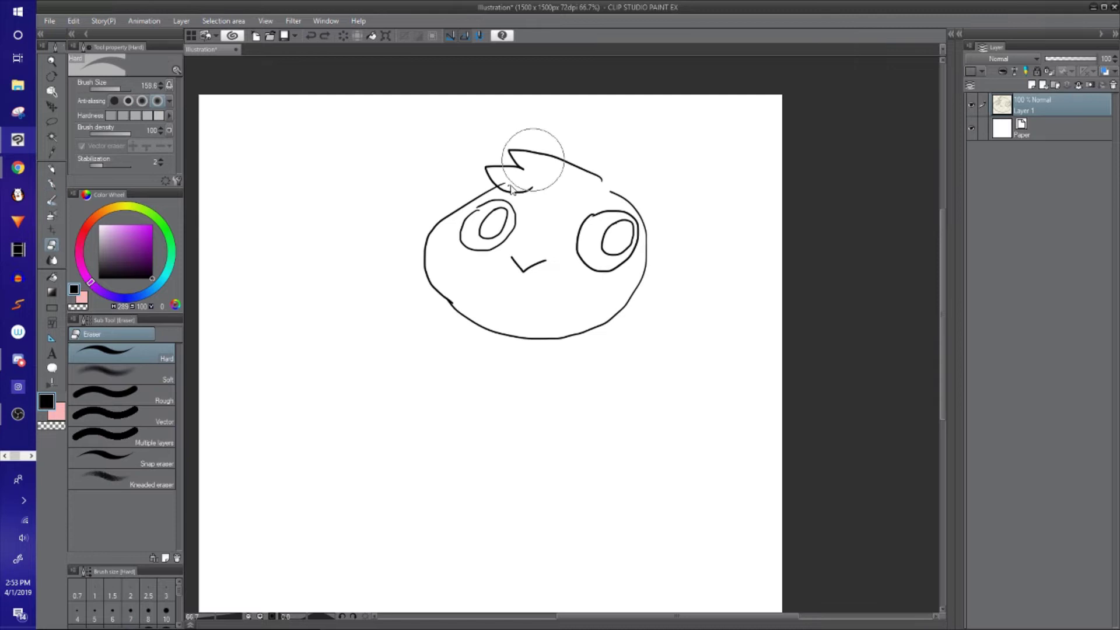
pyautogui.press('p')
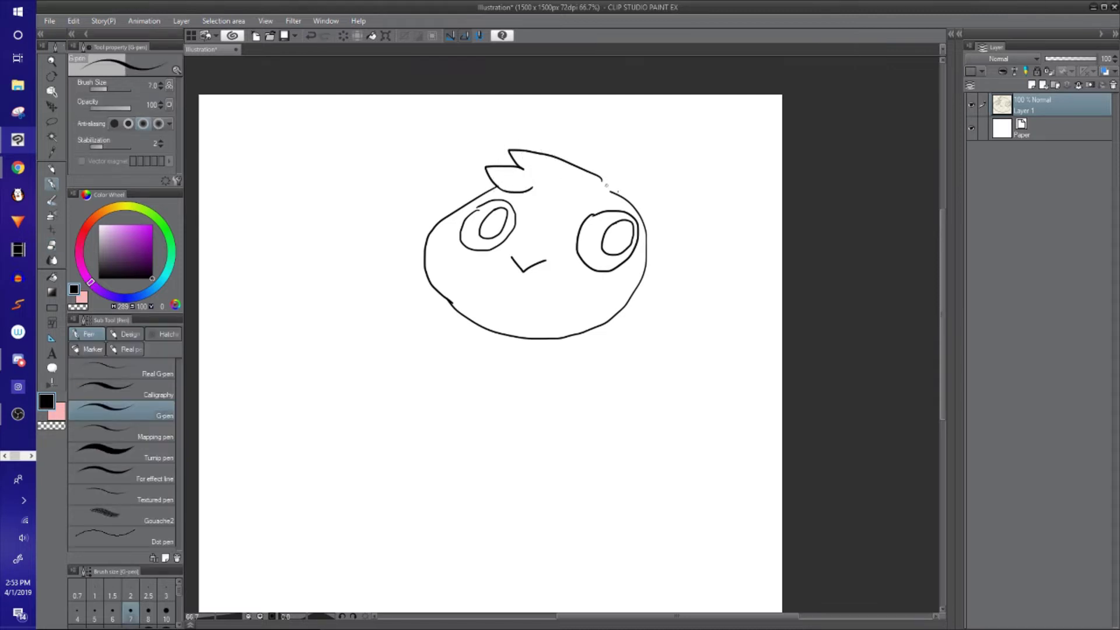
# Step: Open the head outline beside the right eye and draw two large notched ears with inner ear folds
pyautogui.press('e')
pyautogui.moveTo(618, 189)
pyautogui.mouseDown()
pyautogui.moveTo(662, 205)
pyautogui.moveTo(610, 259)
pyautogui.moveTo(621, 172)
pyautogui.moveTo(737, 140)
pyautogui.moveTo(724, 158)
pyautogui.moveTo(738, 156)
pyautogui.moveTo(737, 199)
pyautogui.moveTo(706, 250)
pyautogui.moveTo(645, 261)
pyautogui.moveTo(684, 195)
pyautogui.moveTo(659, 232)
pyautogui.mouseUp()
pyautogui.press('p')
pyautogui.press('k')
pyautogui.press('p')
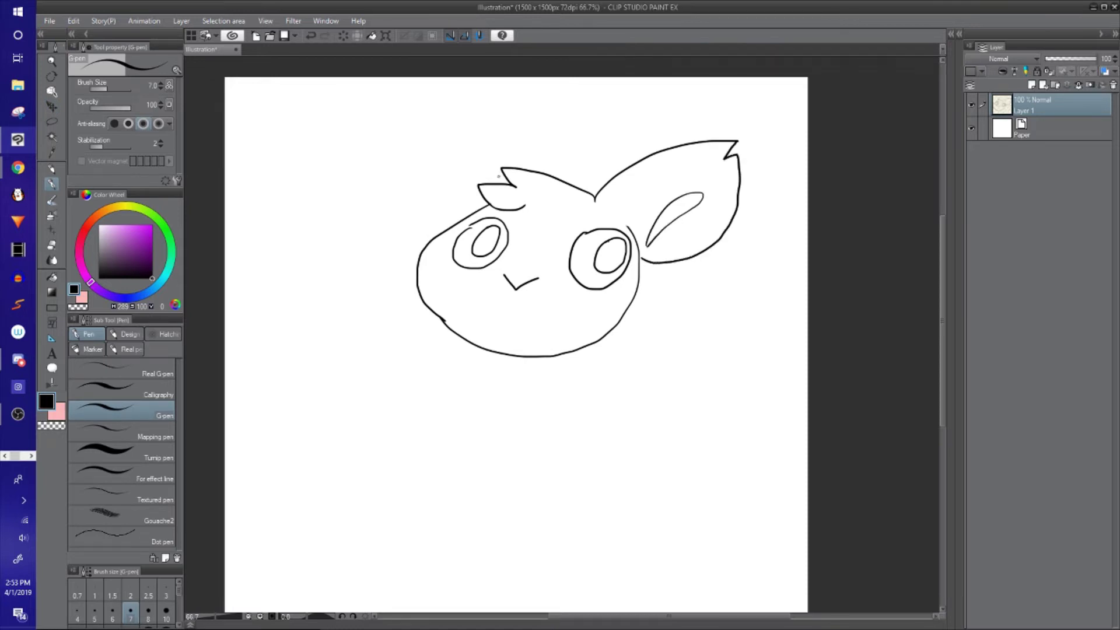
pyautogui.moveTo(501, 186)
pyautogui.mouseDown()
pyautogui.moveTo(482, 132)
pyautogui.moveTo(457, 107)
pyautogui.moveTo(447, 149)
pyautogui.moveTo(416, 140)
pyautogui.moveTo(412, 174)
pyautogui.moveTo(438, 213)
pyautogui.moveTo(465, 218)
pyautogui.moveTo(463, 183)
pyautogui.moveTo(443, 172)
pyautogui.moveTo(458, 214)
pyautogui.mouseUp()
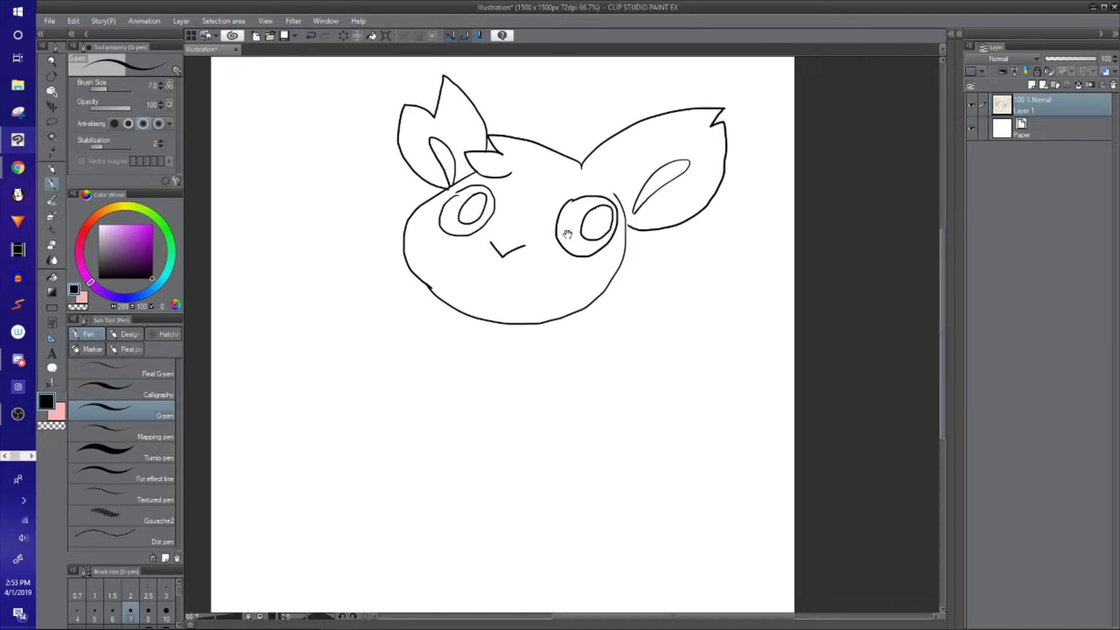
# Step: Draw pointed cheek fur on both sides of the face and erase the head outline overlapping it
pyautogui.moveTo(626, 229)
pyautogui.mouseDown()
pyautogui.moveTo(676, 269)
pyautogui.moveTo(699, 325)
pyautogui.moveTo(670, 318)
pyautogui.moveTo(656, 341)
pyautogui.moveTo(590, 328)
pyautogui.mouseUp()
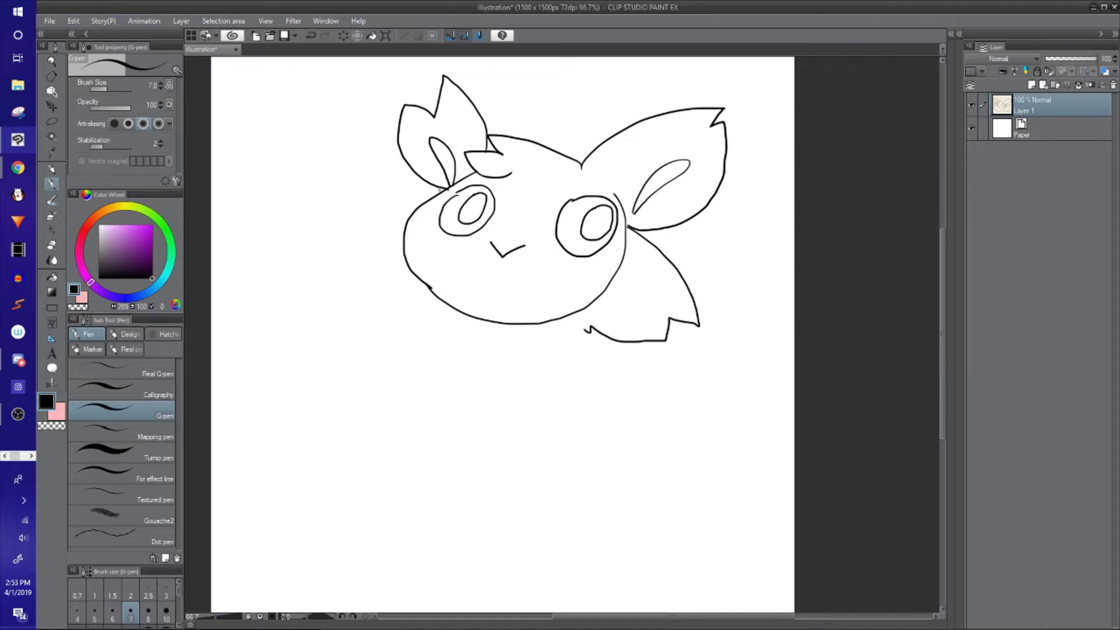
pyautogui.moveTo(441, 189)
pyautogui.mouseDown()
pyautogui.moveTo(399, 210)
pyautogui.moveTo(365, 258)
pyautogui.mouseUp()
pyautogui.moveTo(378, 300)
pyautogui.mouseDown()
pyautogui.moveTo(425, 319)
pyautogui.moveTo(583, 308)
pyautogui.moveTo(626, 267)
pyautogui.moveTo(632, 248)
pyautogui.moveTo(617, 266)
pyautogui.moveTo(610, 219)
pyautogui.mouseUp()
pyautogui.press('e')
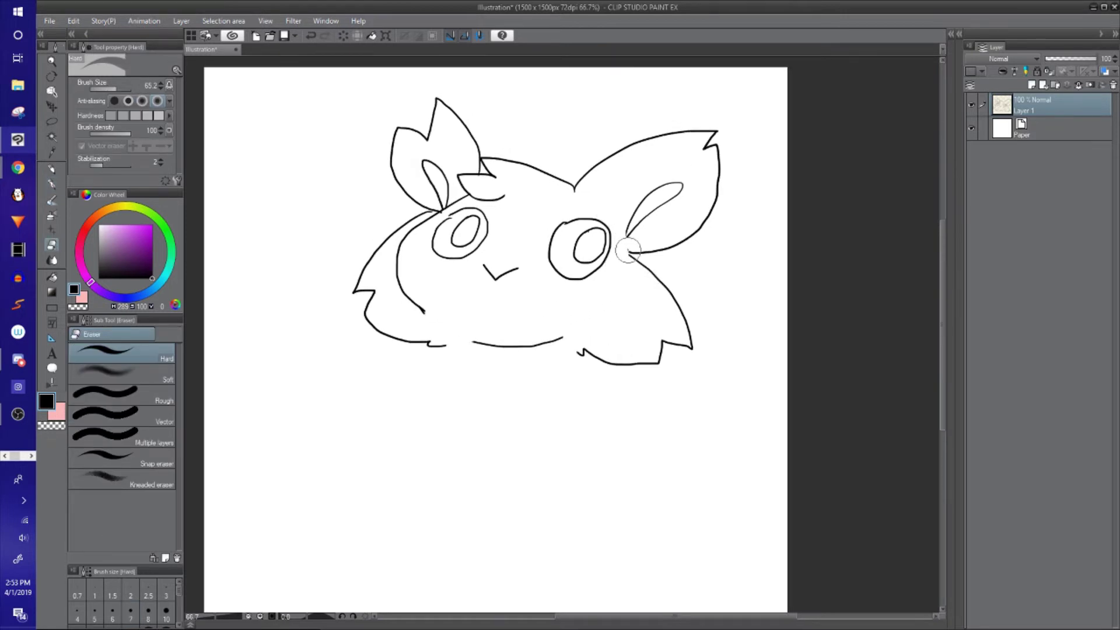
# Step: Draw a dividing line across each pupil and fill the upper parts with black
pyautogui.press('p')
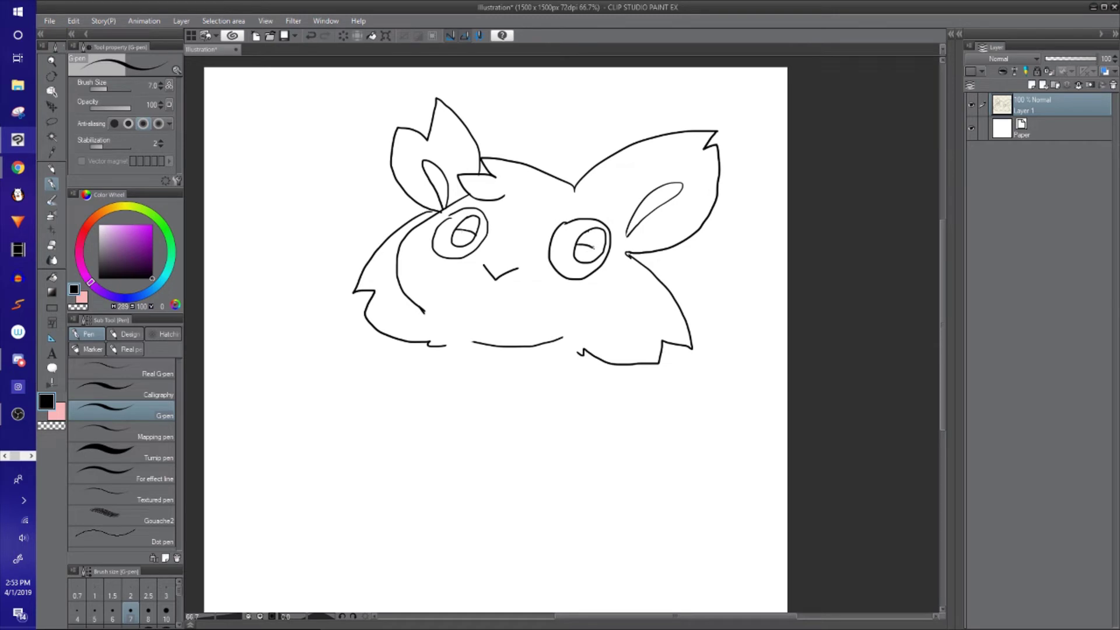
pyautogui.press('g')
pyautogui.click(598, 239)
pyautogui.click(473, 223)
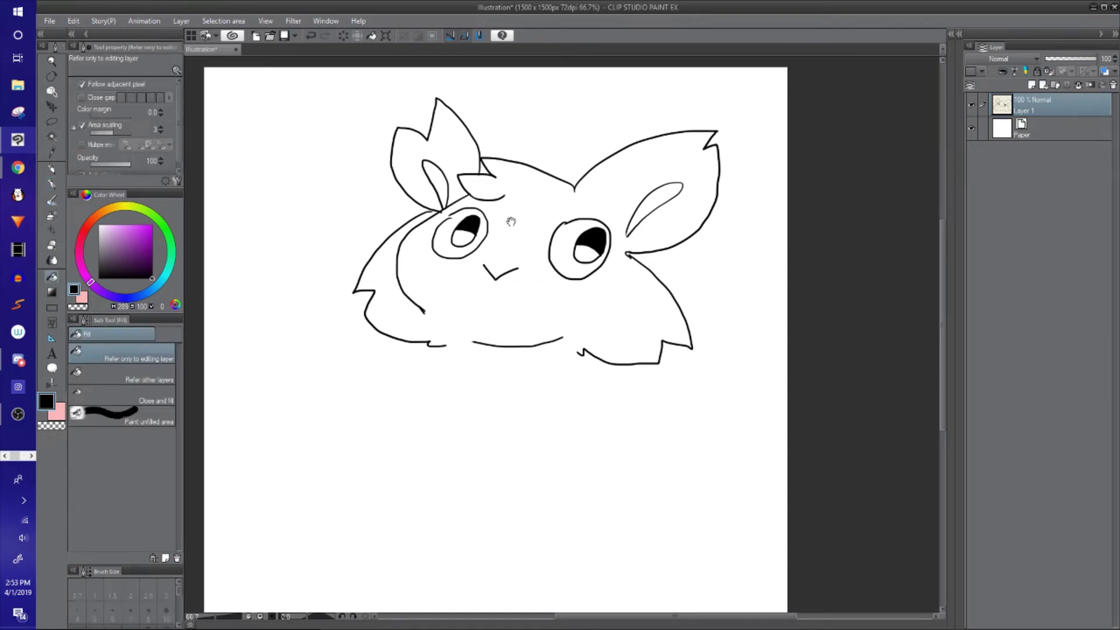
# Step: Draw a small pointed horn on top of the head between the ears
pyautogui.moveTo(521, 182)
pyautogui.mouseDown()
pyautogui.moveTo(520, 206)
pyautogui.moveTo(547, 143)
pyautogui.moveTo(559, 198)
pyautogui.mouseUp()
pyautogui.press('p')
pyautogui.hotkey('ctrl', 'z')
pyautogui.hotkey('ctrl', 'z')
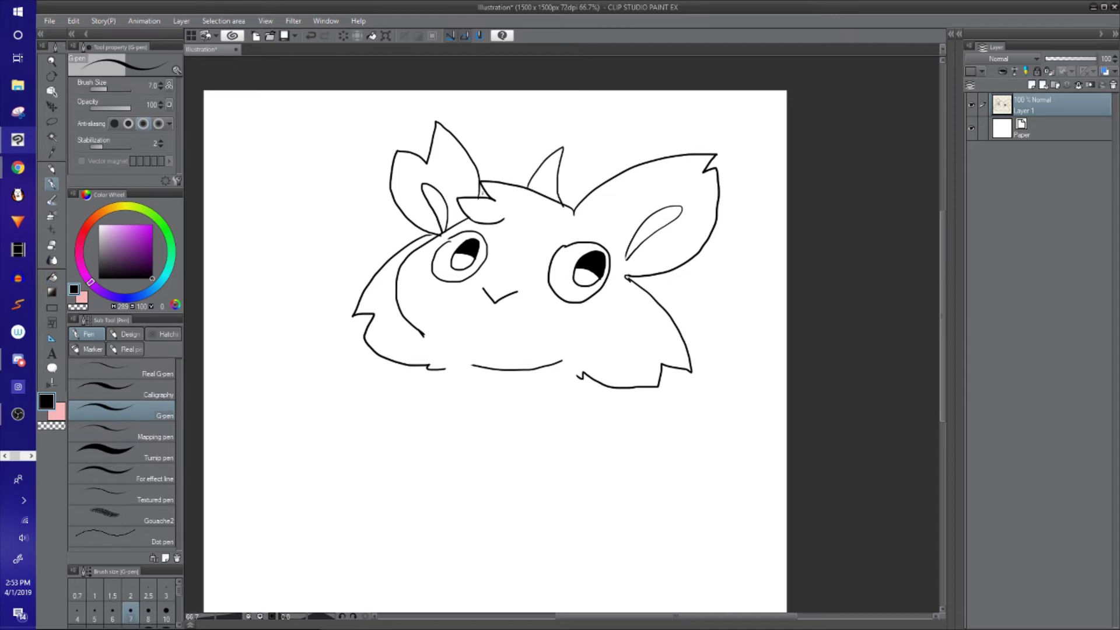
# Step: Draw two curved antennae rising from the head and fill their tips with black
pyautogui.moveTo(480, 195)
pyautogui.mouseDown()
pyautogui.moveTo(461, 173)
pyautogui.moveTo(488, 120)
pyautogui.moveTo(461, 139)
pyautogui.mouseUp()
pyautogui.moveTo(574, 209)
pyautogui.mouseDown()
pyautogui.moveTo(608, 125)
pyautogui.moveTo(576, 146)
pyautogui.mouseUp()
pyautogui.press('g')
pyautogui.click(601, 132)
pyautogui.click(492, 121)
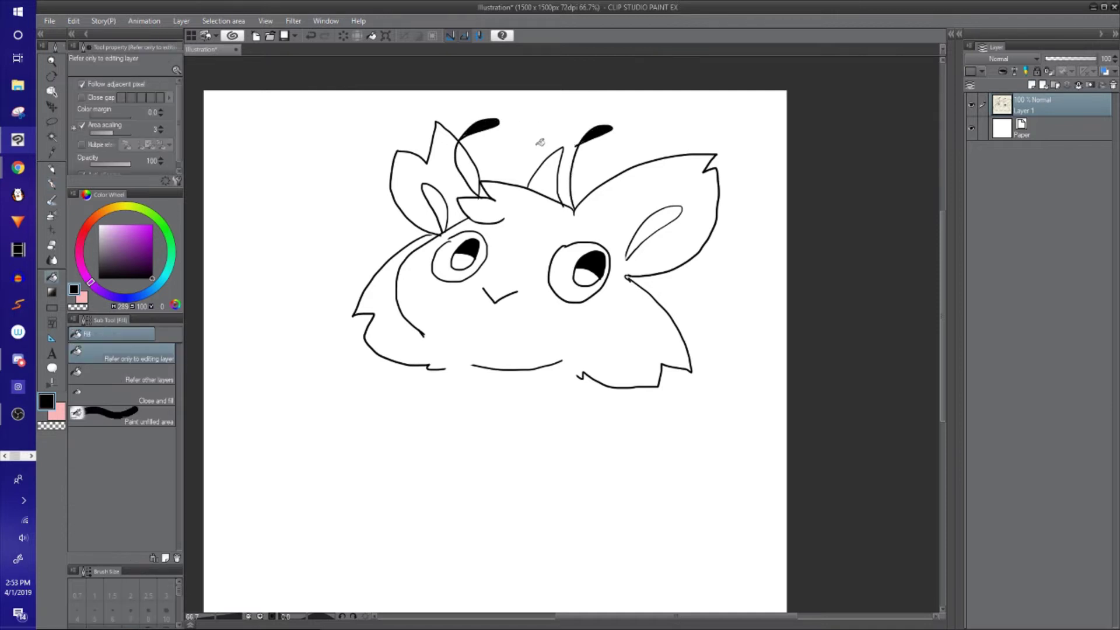
# Step: Erase the chin line between the two cheek fur shapes
pyautogui.press('p')
pyautogui.scroll(-3, 430, 290)
pyautogui.press('e')
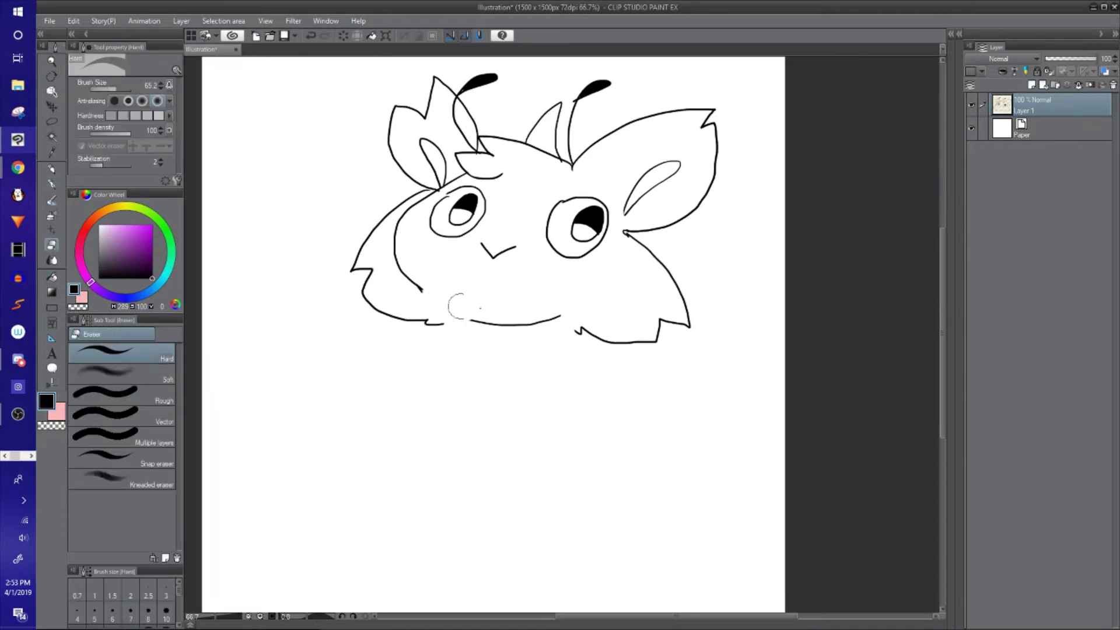
pyautogui.moveTo(457, 306); pyautogui.dragTo(565, 318)
pyautogui.press('p')
pyautogui.moveTo(443, 325)
pyautogui.mouseDown()
pyautogui.moveTo(464, 344)
pyautogui.moveTo(477, 388)
pyautogui.mouseUp()
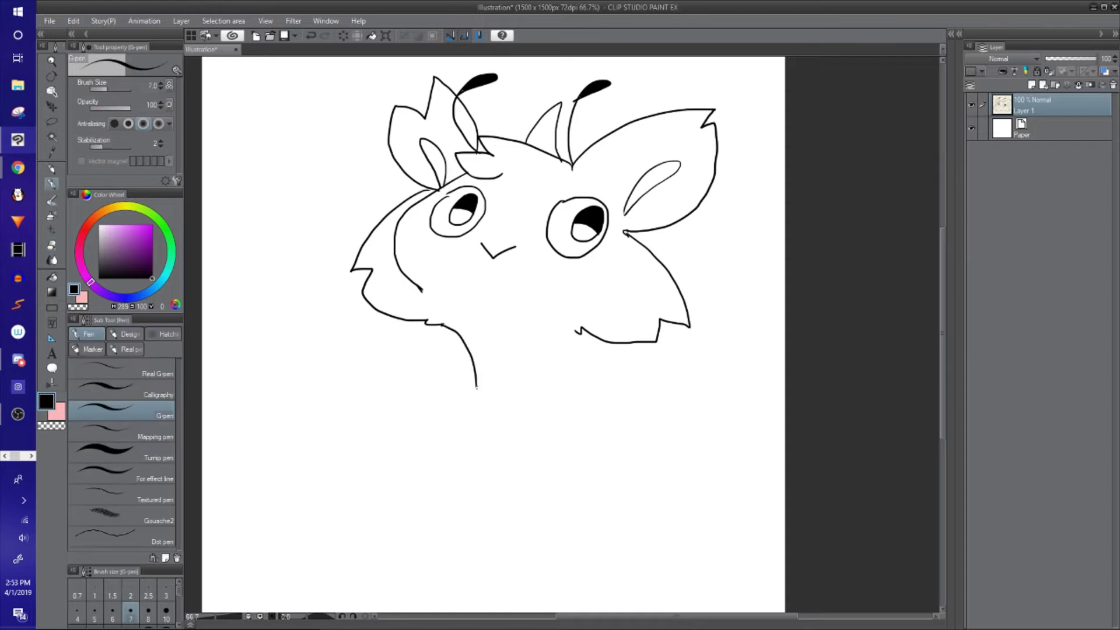
pyautogui.moveTo(585, 335); pyautogui.dragTo(608, 399)
pyautogui.scroll(-2, 607, 377)
pyautogui.scroll(1, 607, 376)
pyautogui.moveTo(542, 367); pyautogui.dragTo(533, 345)
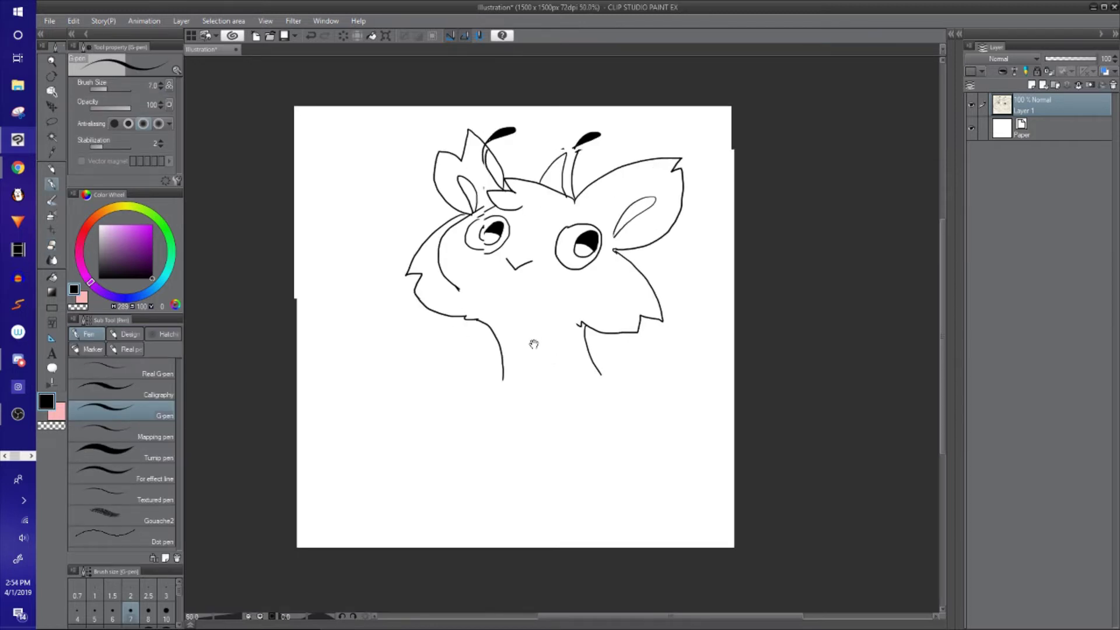
pyautogui.hotkey('ctrl', 'z')
pyautogui.hotkey('ctrl', 'z')
# Step: Draw a fluffy chest ruff under the face and trim the cheek fur line overlapping its right side
pyautogui.moveTo(476, 314)
pyautogui.mouseDown()
pyautogui.moveTo(459, 332)
pyautogui.moveTo(469, 349)
pyautogui.moveTo(499, 379)
pyautogui.moveTo(536, 383)
pyautogui.mouseUp()
pyautogui.hotkey('ctrl', 'z')
pyautogui.moveTo(505, 300)
pyautogui.mouseDown()
pyautogui.moveTo(488, 301)
pyautogui.moveTo(462, 338)
pyautogui.moveTo(542, 369)
pyautogui.moveTo(601, 340)
pyautogui.mouseUp()
pyautogui.moveTo(506, 301)
pyautogui.mouseDown()
pyautogui.moveTo(543, 281)
pyautogui.moveTo(571, 290)
pyautogui.mouseUp()
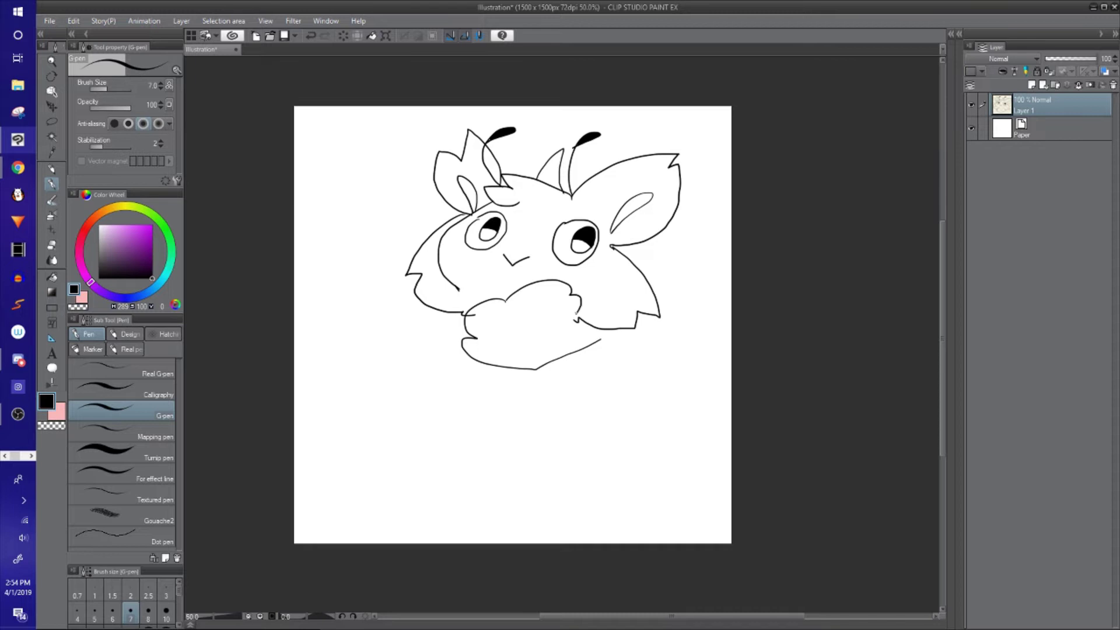
pyautogui.hotkey('ctrl', 'z')
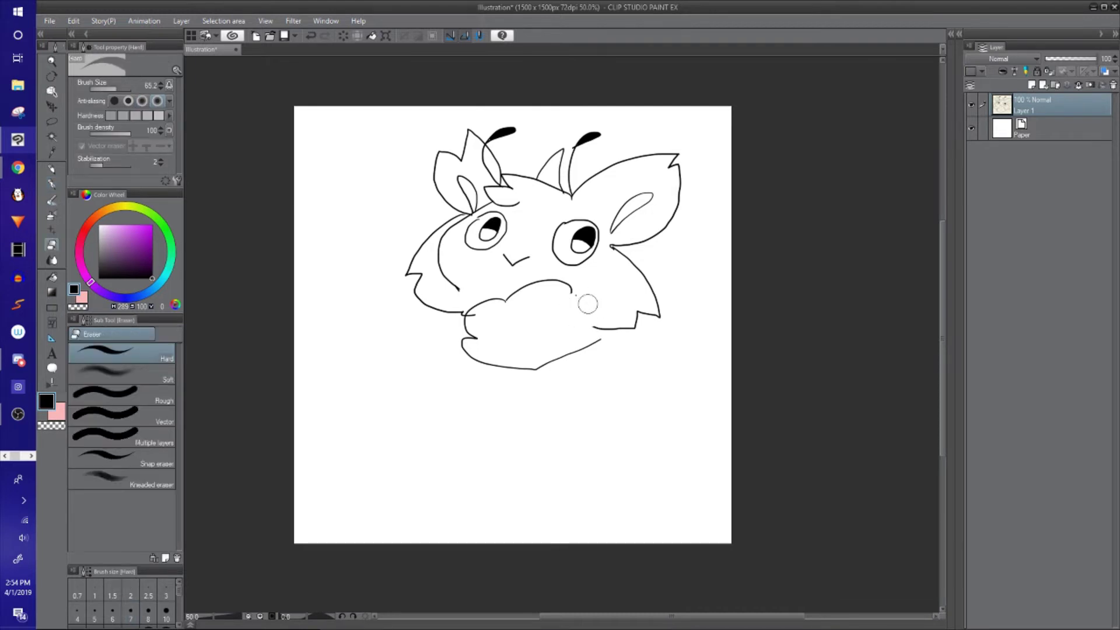
pyautogui.moveTo(571, 290); pyautogui.dragTo(583, 294)
pyautogui.moveTo(498, 365); pyautogui.dragTo(487, 351)
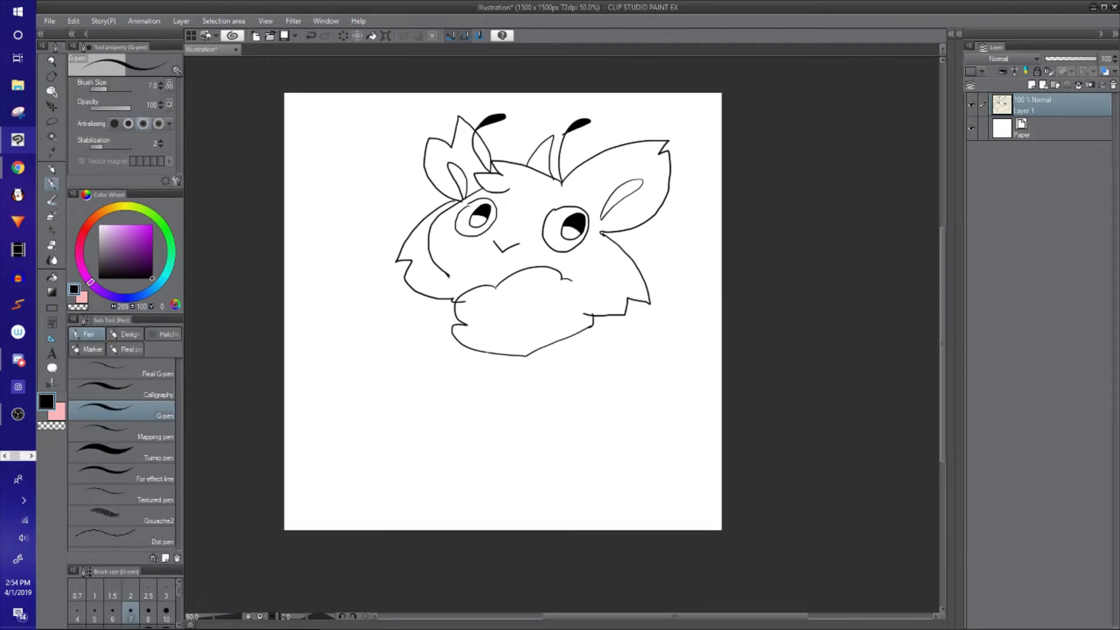
# Step: Draw the shoulder tufts and sloping back line below the ruff, and close the V-shaped mouth into a triangle
pyautogui.moveTo(592, 327); pyautogui.dragTo(668, 385)
pyautogui.press('e')
pyautogui.moveTo(501, 247)
pyautogui.mouseDown()
pyautogui.moveTo(516, 245)
pyautogui.moveTo(494, 237)
pyautogui.moveTo(519, 239)
pyautogui.mouseUp()
pyautogui.press('p')
pyautogui.hotkey('ctrl', 'z')
pyautogui.hotkey('ctrl', 'z')
pyautogui.hotkey('ctrl', 'z')
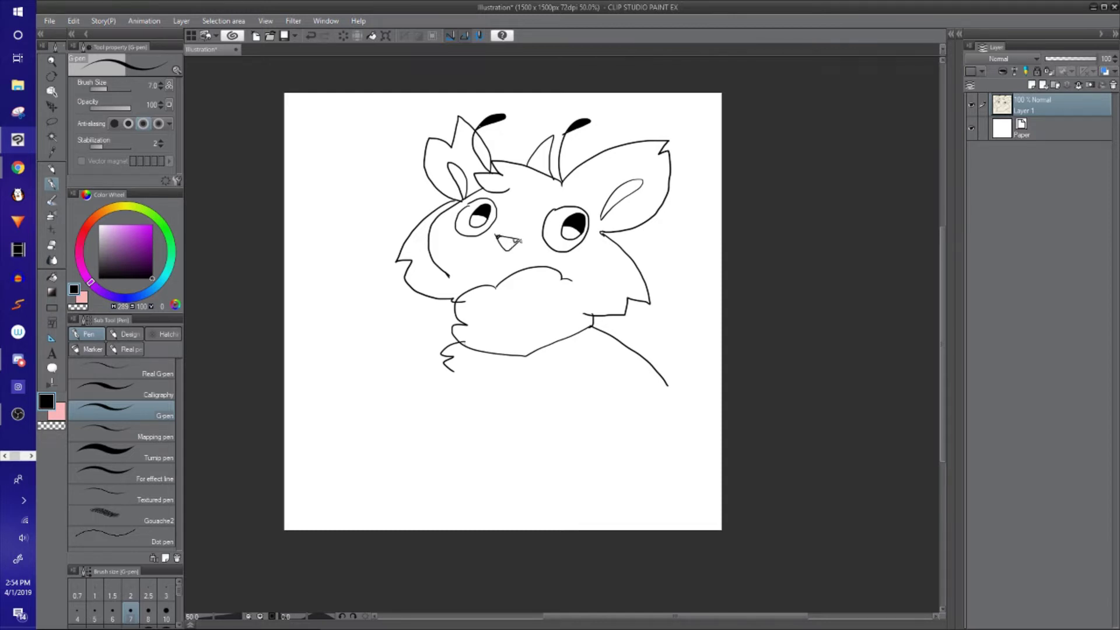
# Step: Draw the two front legs with flat feet beneath the chest
pyautogui.moveTo(519, 266); pyautogui.dragTo(514, 255)
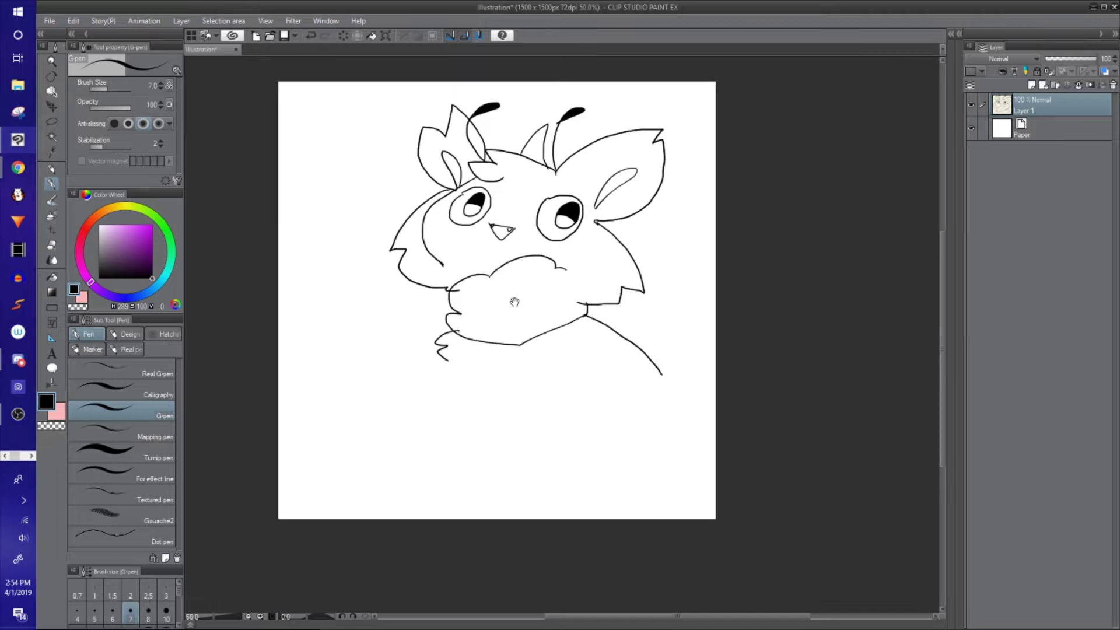
pyautogui.moveTo(515, 302); pyautogui.dragTo(506, 290)
pyautogui.moveTo(438, 347); pyautogui.dragTo(451, 368)
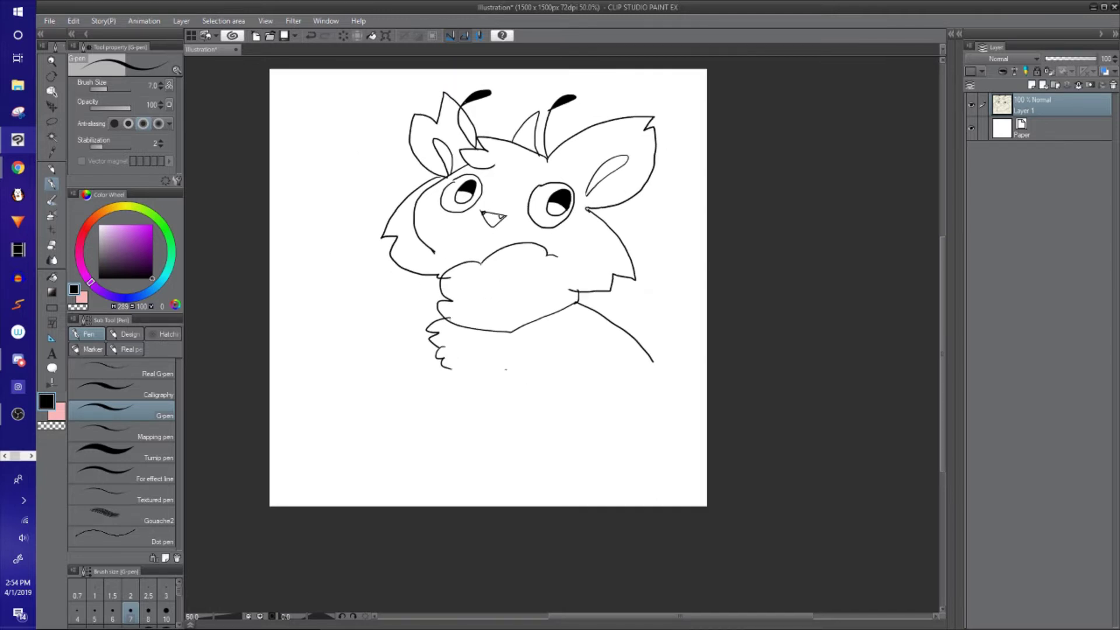
pyautogui.hotkey('ctrl', 'z')
pyautogui.moveTo(500, 382)
pyautogui.mouseDown()
pyautogui.moveTo(496, 454)
pyautogui.moveTo(555, 426)
pyautogui.moveTo(569, 401)
pyautogui.mouseUp()
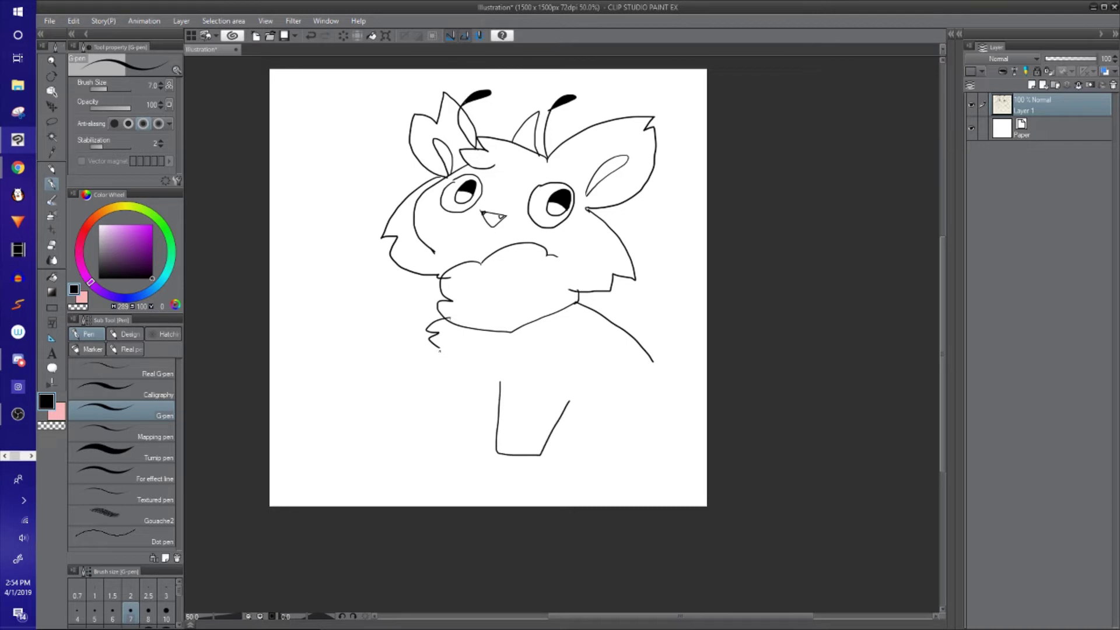
pyautogui.moveTo(439, 350)
pyautogui.mouseDown()
pyautogui.moveTo(451, 445)
pyautogui.moveTo(500, 391)
pyautogui.mouseUp()
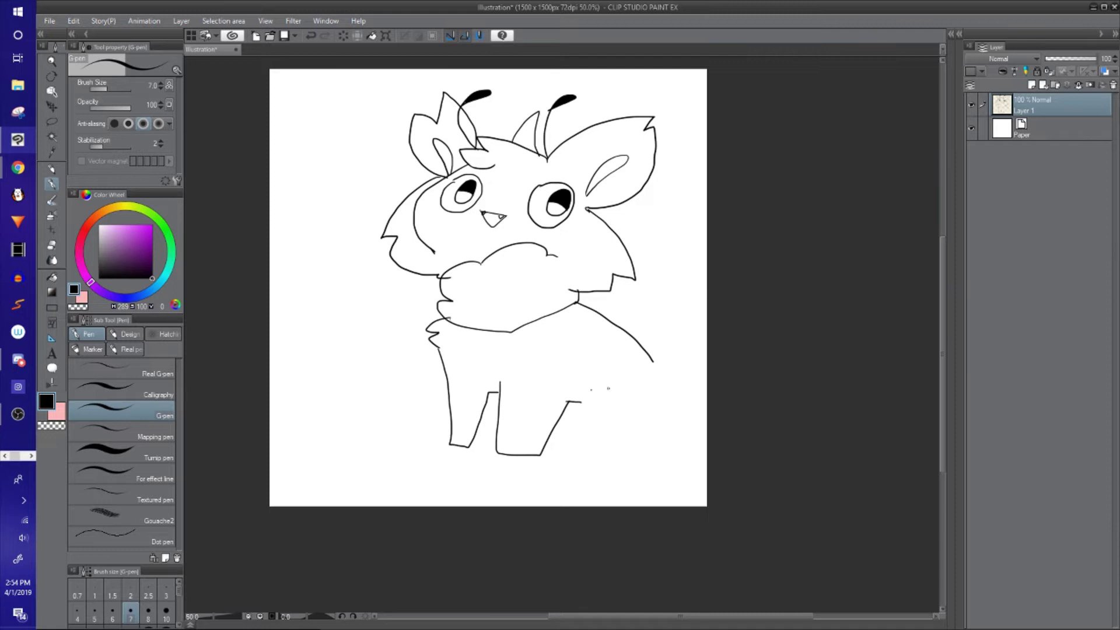
# Step: Erase the stray lines at the tops of the front legs and redraw the end of the back line
pyautogui.press('e')
pyautogui.moveTo(584, 402); pyautogui.dragTo(572, 402)
pyautogui.moveTo(482, 387); pyautogui.dragTo(497, 393)
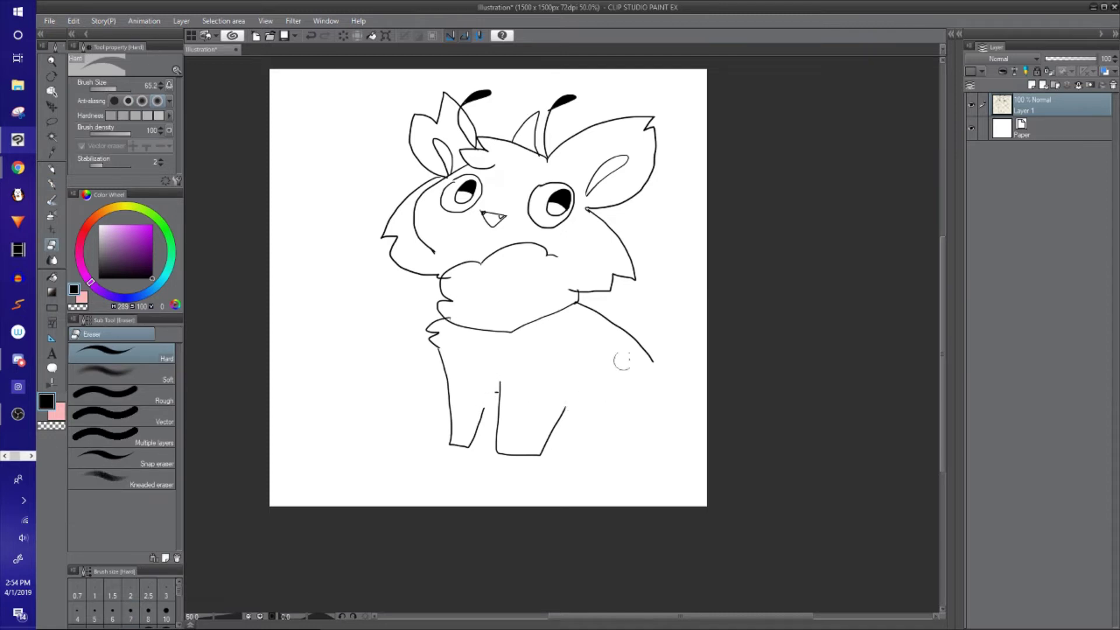
pyautogui.moveTo(621, 361)
pyautogui.mouseDown()
pyautogui.moveTo(648, 358)
pyautogui.moveTo(633, 335)
pyautogui.mouseUp()
pyautogui.press('p')
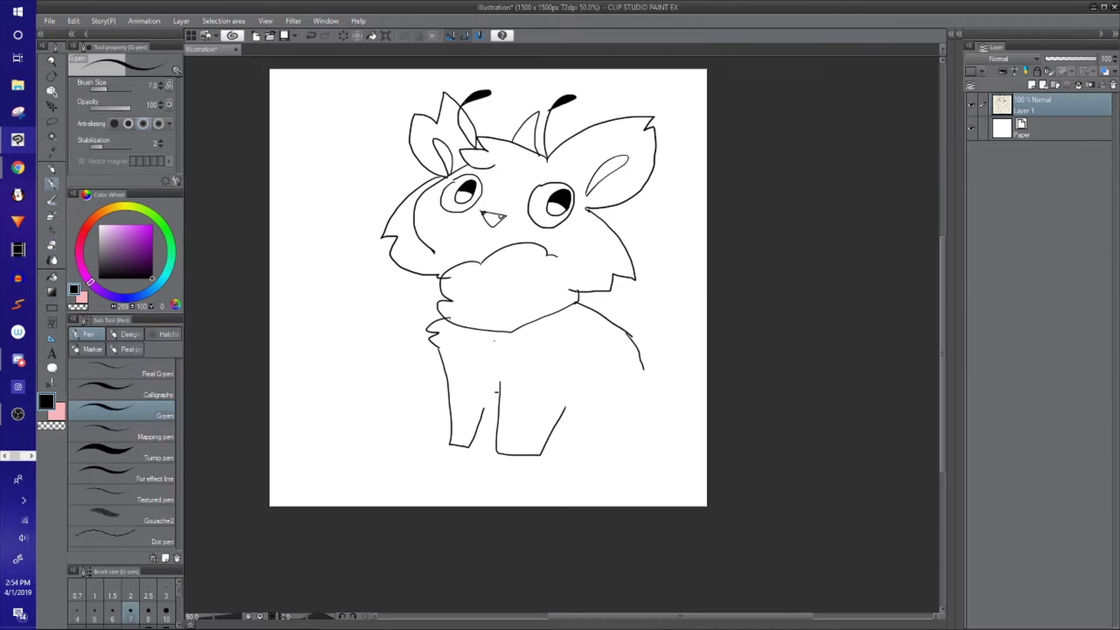
# Step: Draw a collar band along the ruff's lower edge with a knotted bow at the front
pyautogui.moveTo(442, 320)
pyautogui.mouseDown()
pyautogui.moveTo(540, 335)
pyautogui.moveTo(584, 303)
pyautogui.mouseUp()
pyautogui.moveTo(478, 349)
pyautogui.mouseDown()
pyautogui.moveTo(519, 357)
pyautogui.moveTo(491, 345)
pyautogui.mouseUp()
pyautogui.press('e')
pyautogui.press('p')
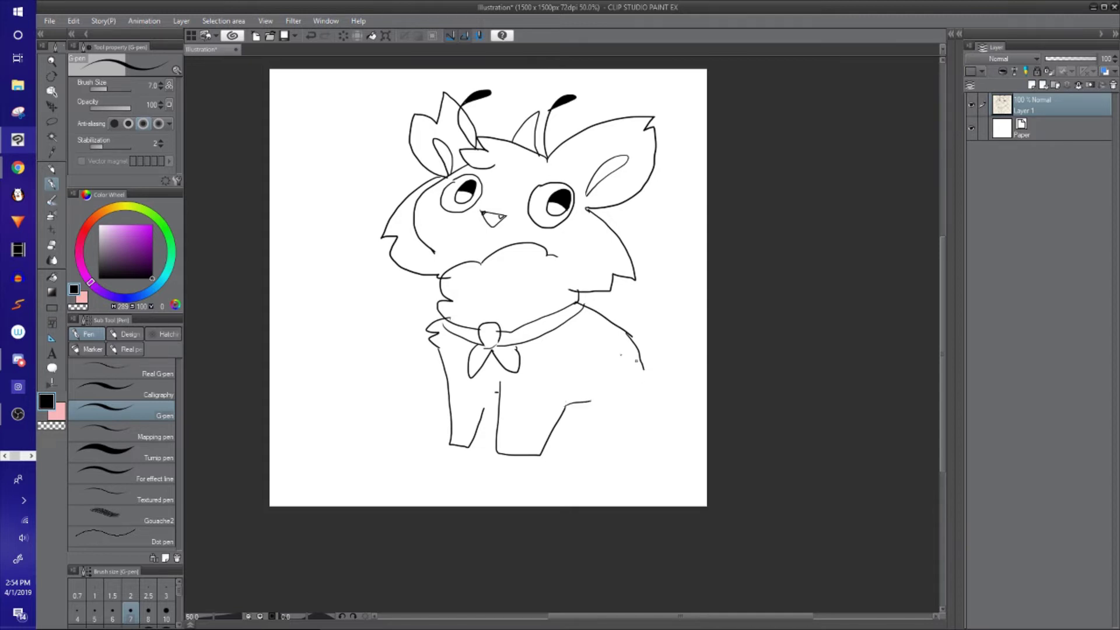
# Step: Erase the lower end of the back and redraw it as a longer line down over the rump
pyautogui.press('e')
pyautogui.moveTo(644, 358)
pyautogui.mouseDown()
pyautogui.moveTo(620, 328)
pyautogui.moveTo(648, 336)
pyautogui.moveTo(665, 402)
pyautogui.mouseUp()
pyautogui.press('p')
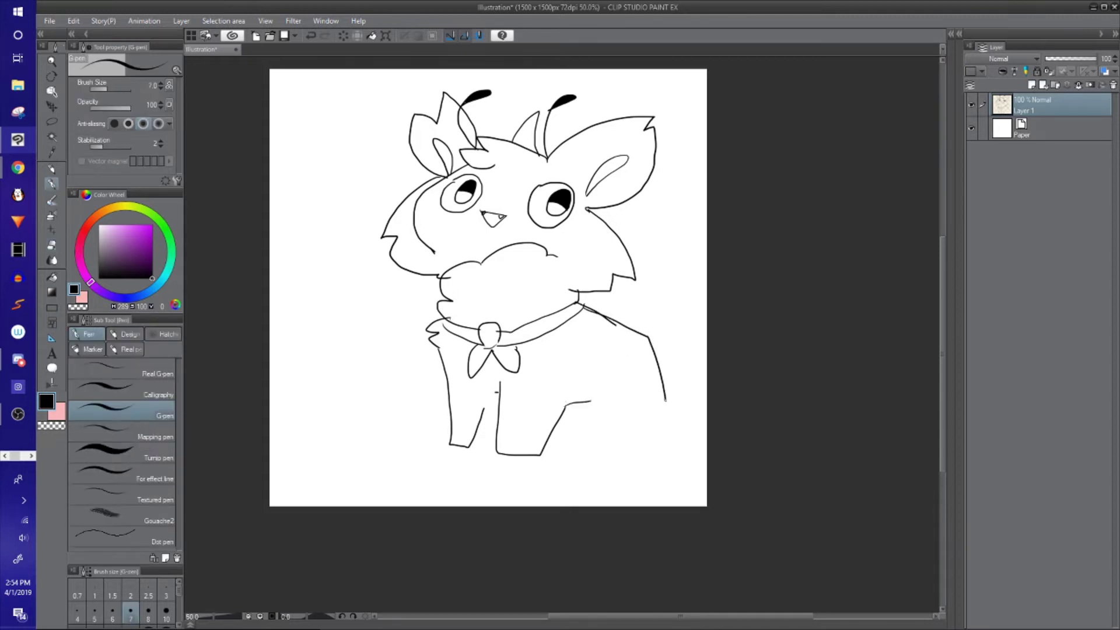
# Step: Draw the belly line and the two hind legs beneath the rump
pyautogui.moveTo(594, 400)
pyautogui.mouseDown()
pyautogui.moveTo(643, 421)
pyautogui.moveTo(656, 458)
pyautogui.moveTo(650, 422)
pyautogui.mouseUp()
pyautogui.moveTo(585, 439); pyautogui.dragTo(613, 434)
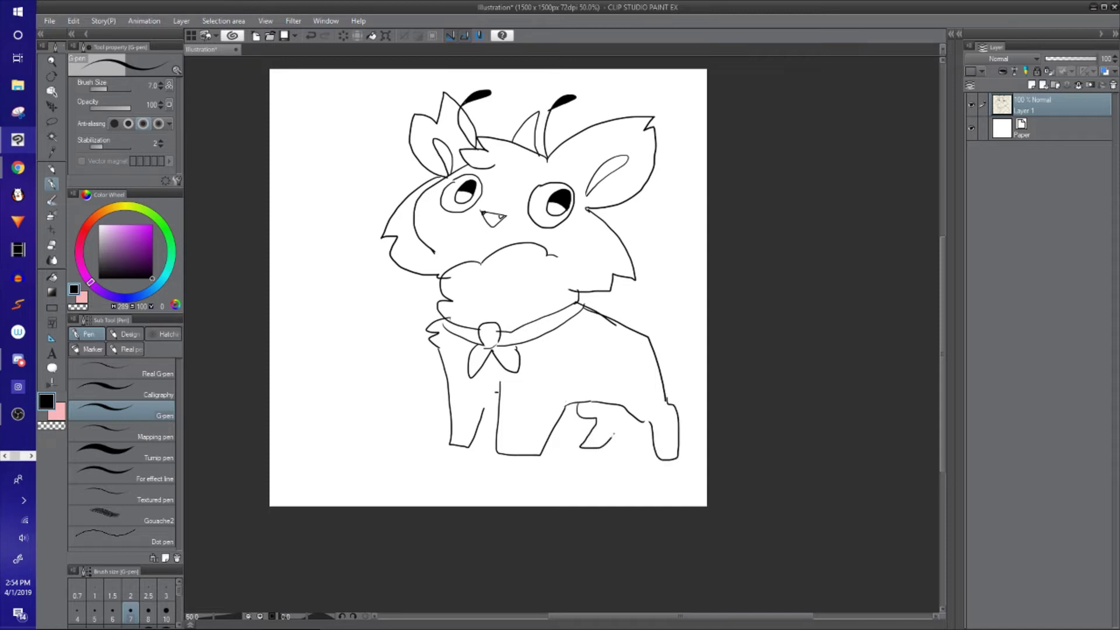
pyautogui.moveTo(583, 392); pyautogui.dragTo(585, 415)
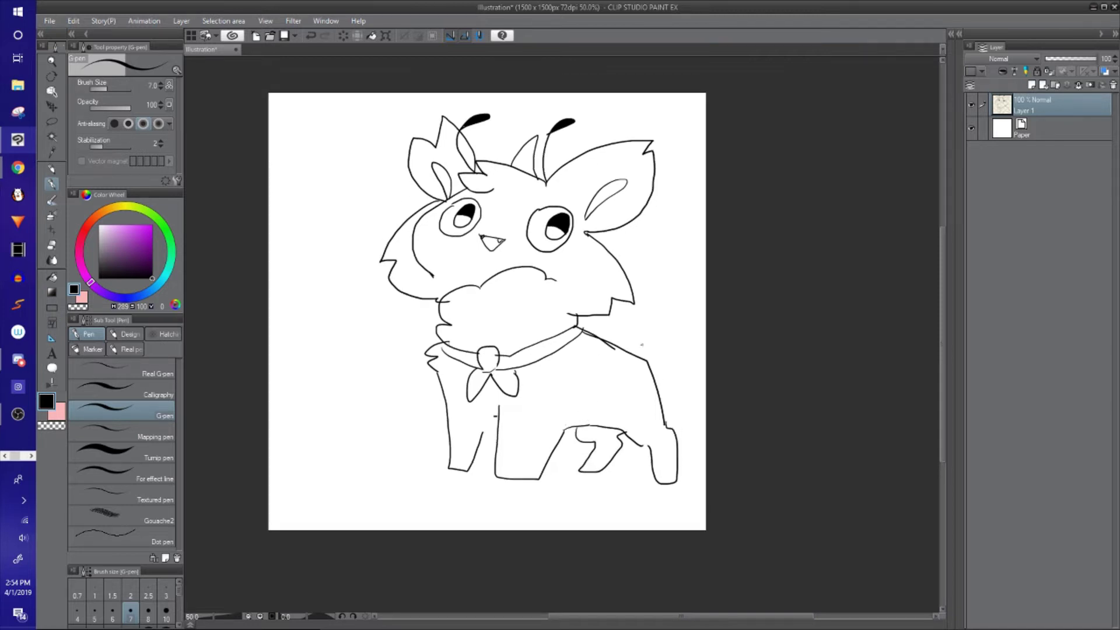
# Step: Draw a large rounded tail with jagged tips on its underside, rising from the rump
pyautogui.press('k')
pyautogui.moveTo(634, 352)
pyautogui.mouseDown()
pyautogui.moveTo(574, 364)
pyautogui.moveTo(598, 317)
pyautogui.moveTo(641, 336)
pyautogui.moveTo(607, 349)
pyautogui.moveTo(595, 418)
pyautogui.moveTo(571, 424)
pyautogui.mouseUp()
pyautogui.press('p')
pyautogui.scroll(1, 576, 402)
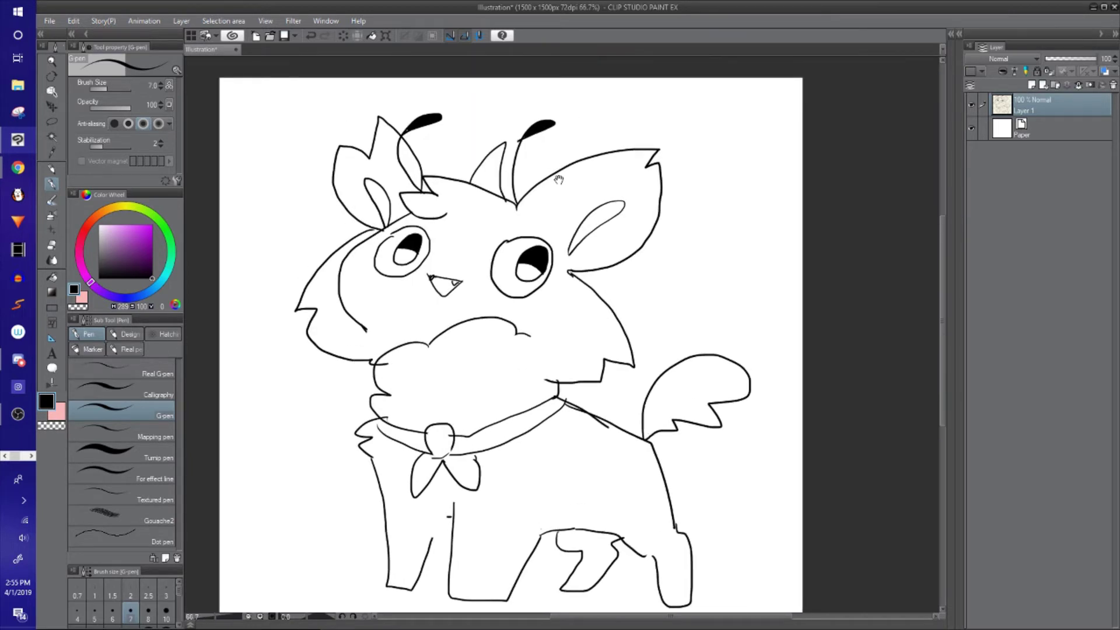
pyautogui.moveTo(559, 179); pyautogui.dragTo(582, 186)
pyautogui.moveTo(608, 115)
pyautogui.mouseDown()
pyautogui.moveTo(625, 146)
pyautogui.moveTo(654, 133)
pyautogui.moveTo(601, 161)
pyautogui.moveTo(744, 233)
pyautogui.mouseUp()
pyautogui.hotkey('ctrl', 'z')
pyautogui.hotkey('ctrl', 'z')
pyautogui.hotkey('ctrl', 'z')
pyautogui.hotkey('ctrl', 'z')
pyautogui.hotkey('ctrl', 'z')
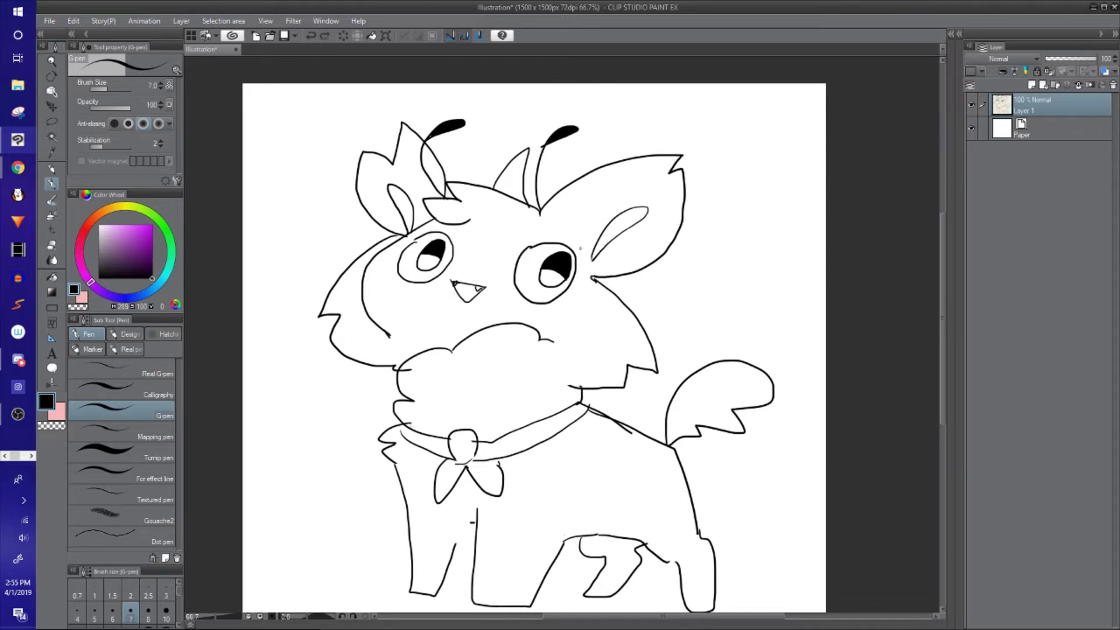
# Step: Handwrite "I see u" between the eyes above the creature's mouth
pyautogui.scroll(1, 595, 88)
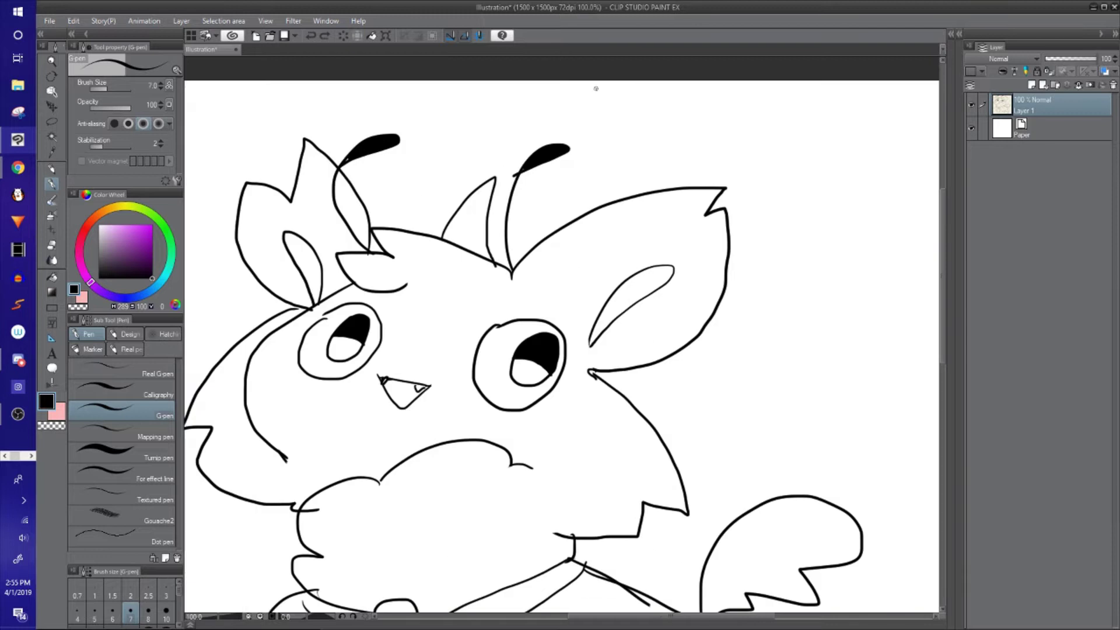
pyautogui.moveTo(403, 429); pyautogui.dragTo(501, 397)
pyautogui.scroll(1, 559, 341)
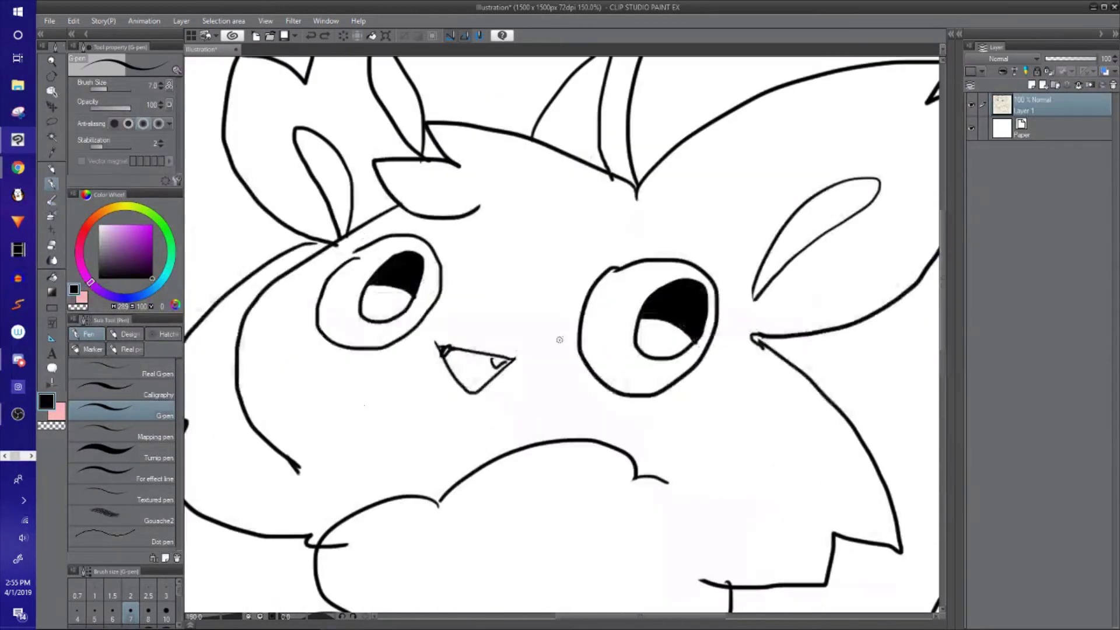
pyautogui.scroll(3, 560, 340)
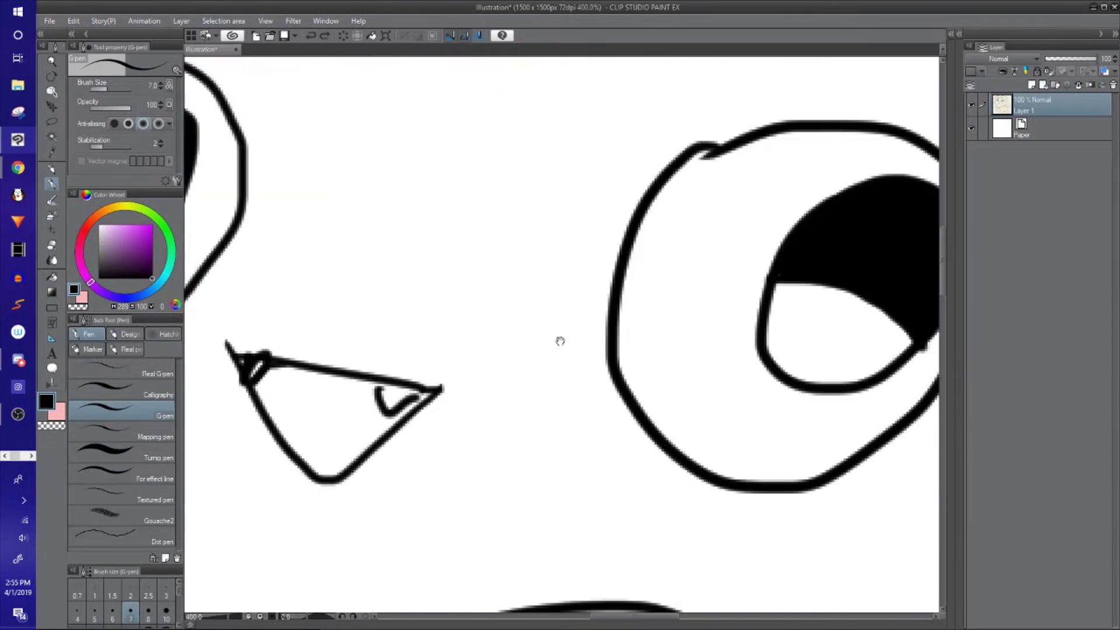
pyautogui.moveTo(544, 382); pyautogui.dragTo(642, 413)
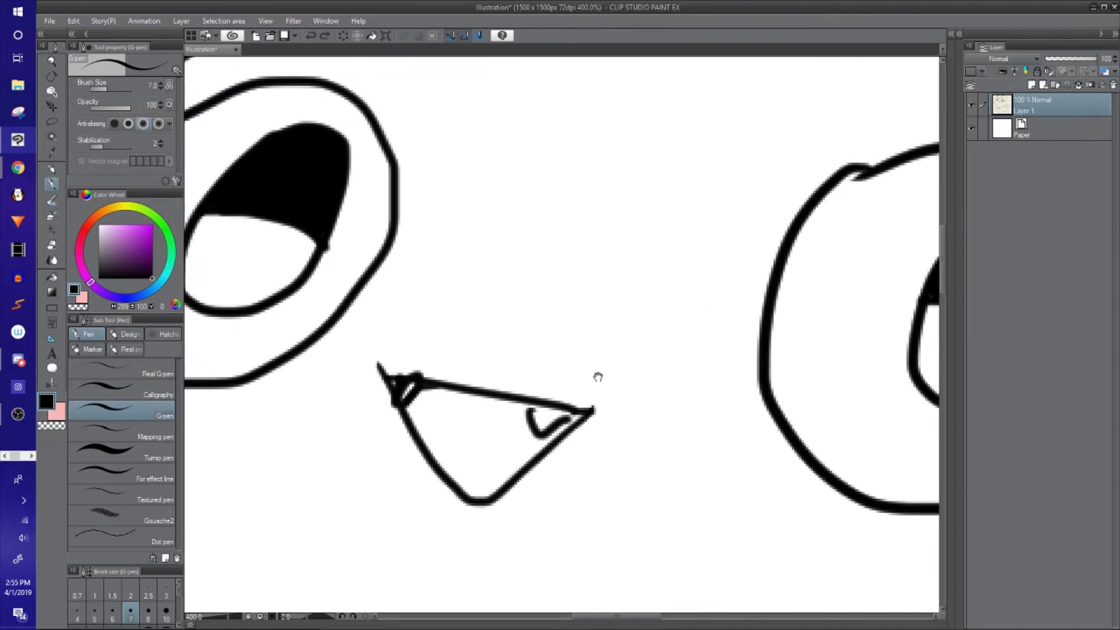
pyautogui.moveTo(461, 96)
pyautogui.mouseDown()
pyautogui.moveTo(458, 137)
pyautogui.moveTo(493, 139)
pyautogui.mouseUp()
pyautogui.moveTo(443, 97); pyautogui.dragTo(484, 93)
pyautogui.moveTo(563, 93); pyautogui.dragTo(533, 137)
pyautogui.moveTo(572, 120)
pyautogui.mouseDown()
pyautogui.moveTo(601, 137)
pyautogui.moveTo(652, 133)
pyautogui.mouseUp()
pyautogui.moveTo(707, 92); pyautogui.dragTo(756, 104)
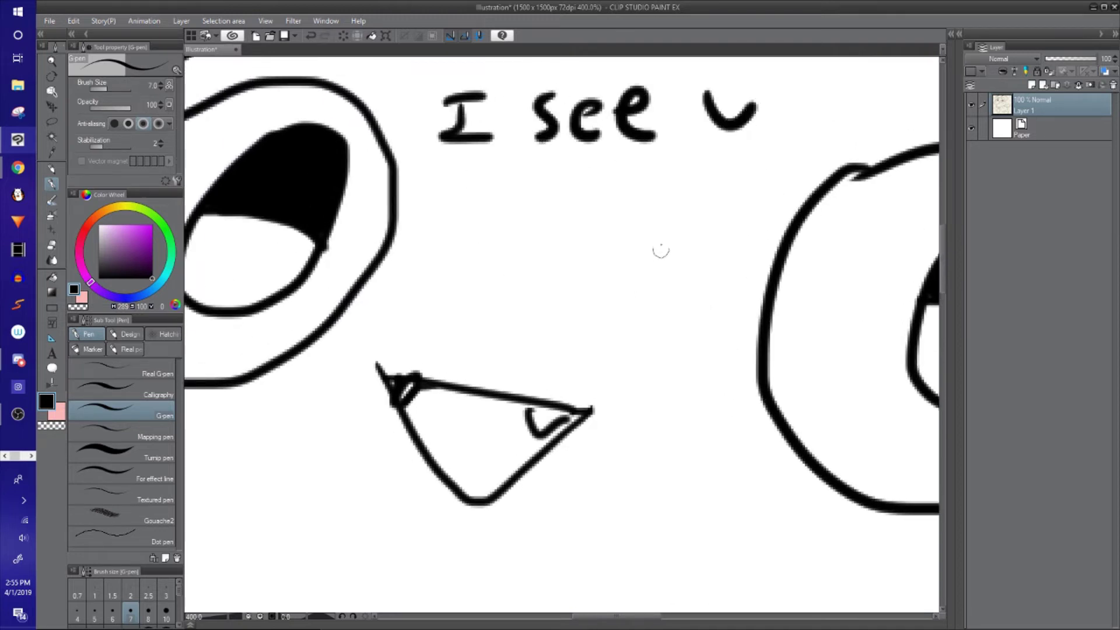
# Step: Erase the handwritten text between the eyes
pyautogui.scroll(-2, 661, 245)
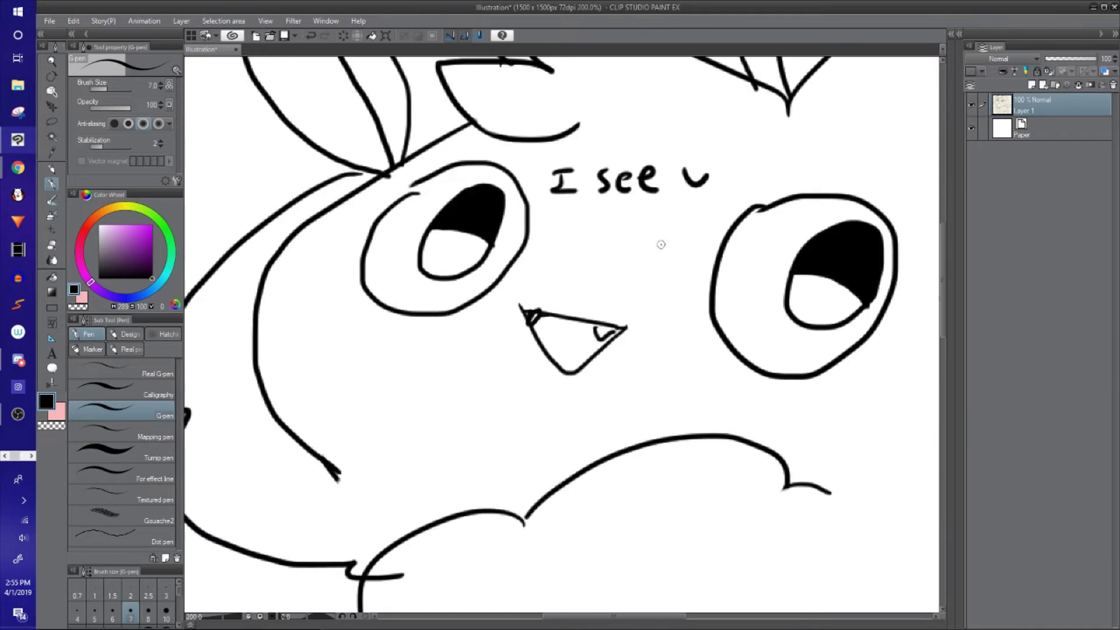
pyautogui.moveTo(625, 202); pyautogui.dragTo(610, 205)
pyautogui.press('e')
pyautogui.moveTo(694, 182); pyautogui.dragTo(555, 183)
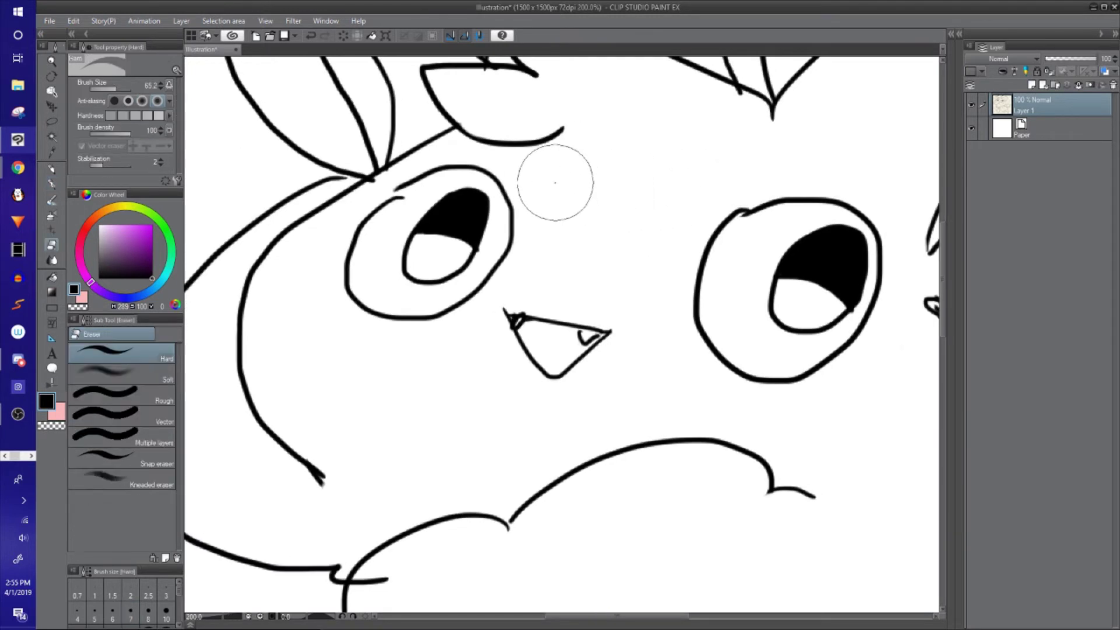
pyautogui.moveTo(576, 248); pyautogui.dragTo(550, 263)
# Step: Switch the pen colour to bright red and paint a small red spot in each pupil
pyautogui.press('p')
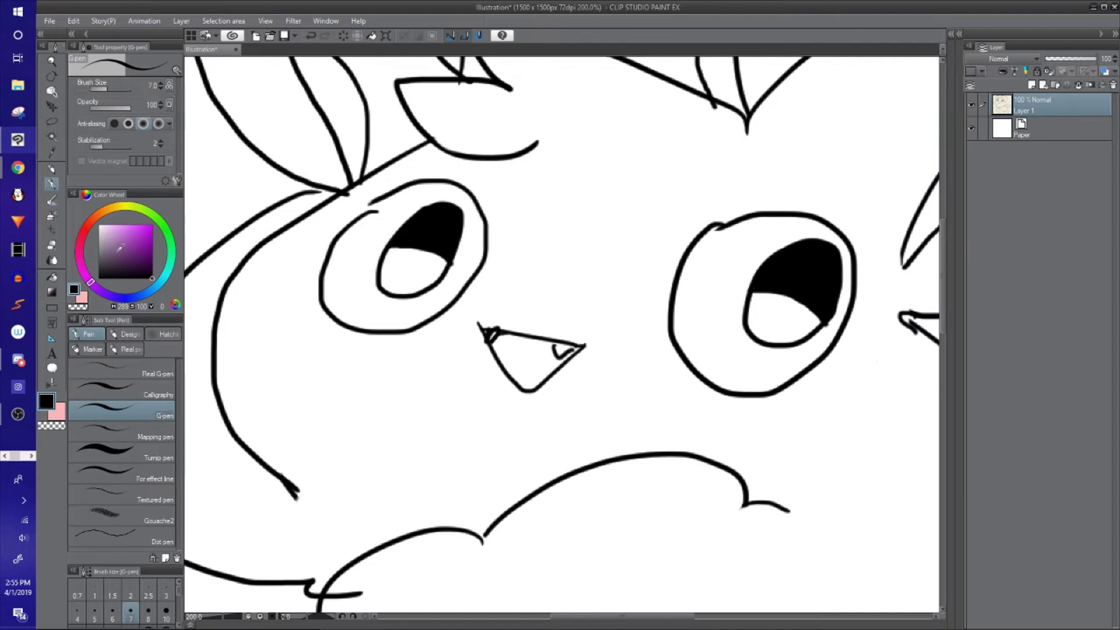
pyautogui.click(86, 236)
pyautogui.click(151, 226)
pyautogui.moveTo(424, 252); pyautogui.dragTo(435, 248)
pyautogui.moveTo(797, 295); pyautogui.dragTo(813, 280)
pyautogui.moveTo(703, 334); pyautogui.dragTo(694, 351)
pyautogui.moveTo(462, 358); pyautogui.dragTo(445, 366)
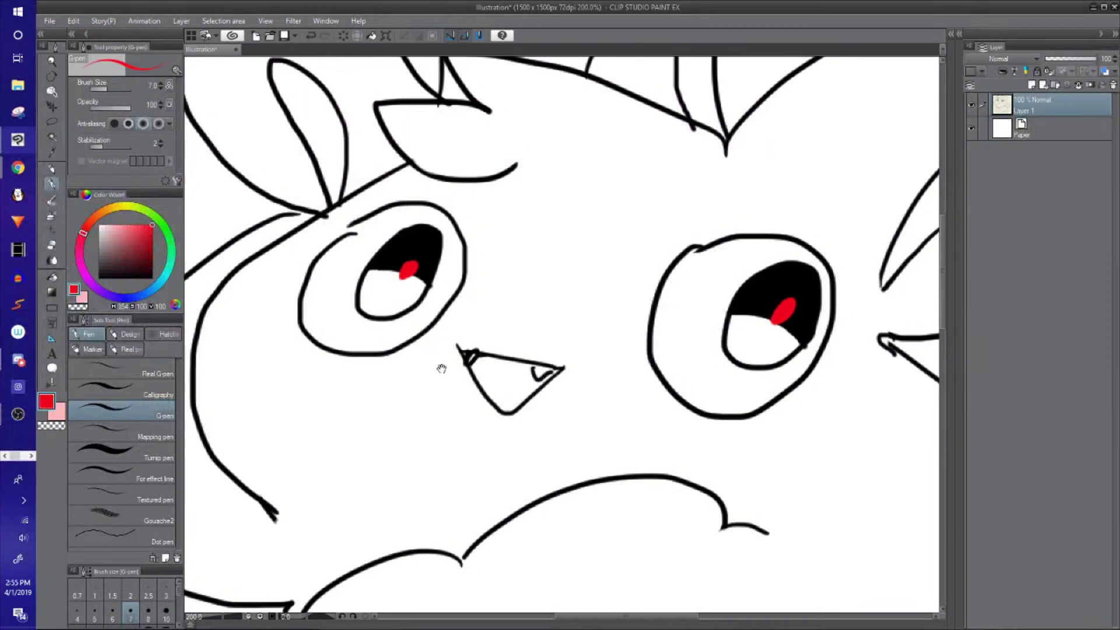
# Step: Return the pen colour to black and draw a short lower-lip line beneath the mouth
pyautogui.click(98, 277)
pyautogui.scroll(-2, 197, 318)
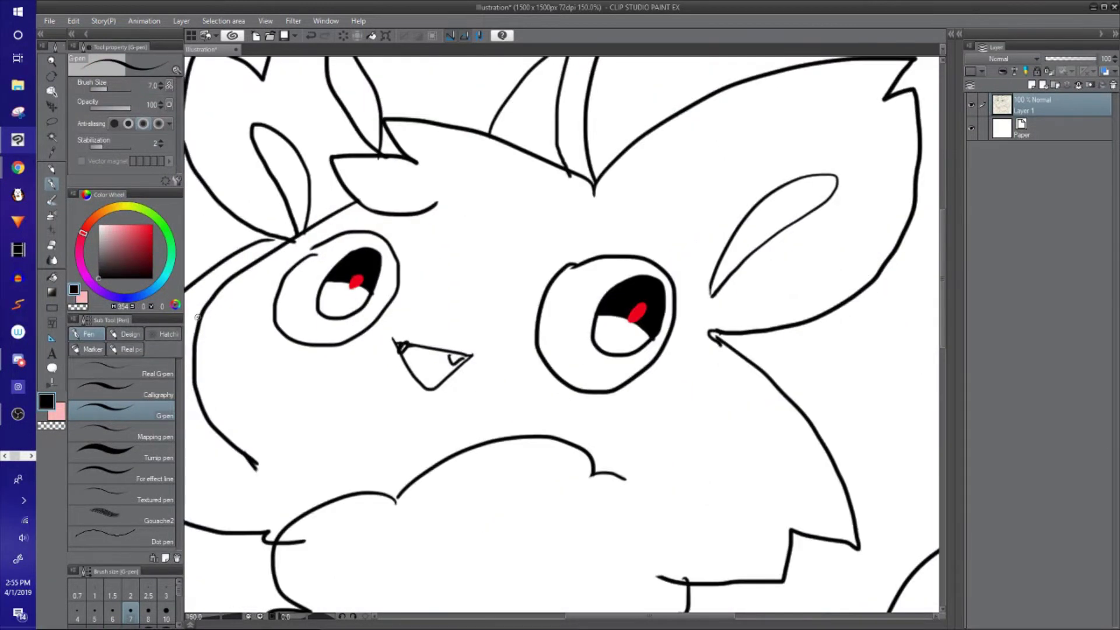
pyautogui.moveTo(756, 401); pyautogui.dragTo(785, 392)
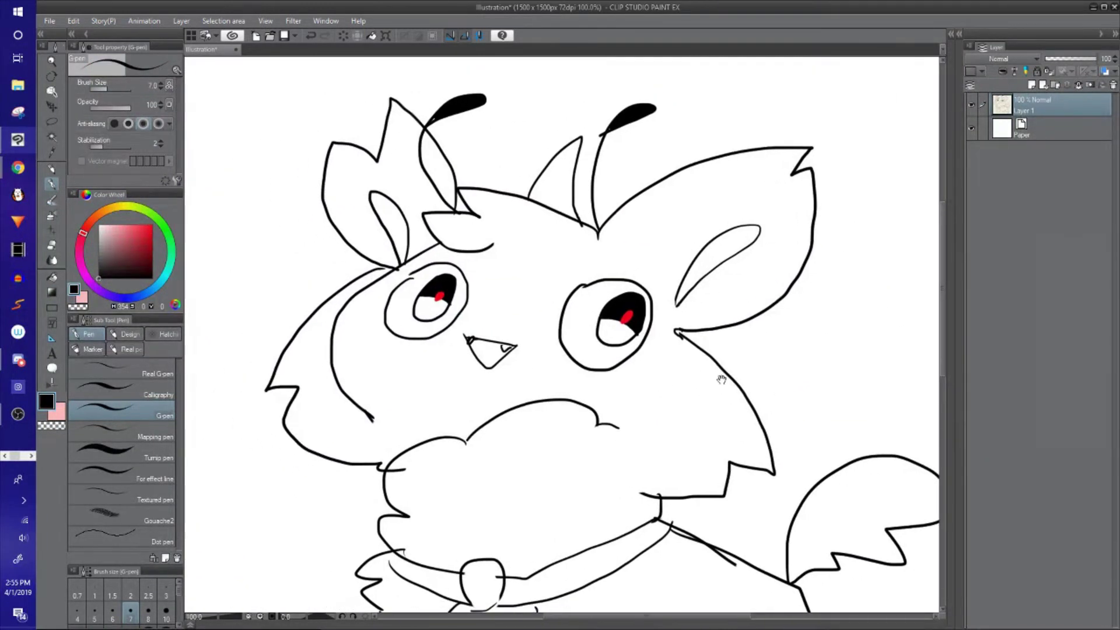
pyautogui.moveTo(669, 355); pyautogui.dragTo(669, 340)
pyautogui.scroll(-1, 669, 338)
pyautogui.moveTo(512, 360); pyautogui.dragTo(479, 297)
pyautogui.moveTo(473, 353); pyautogui.dragTo(492, 345)
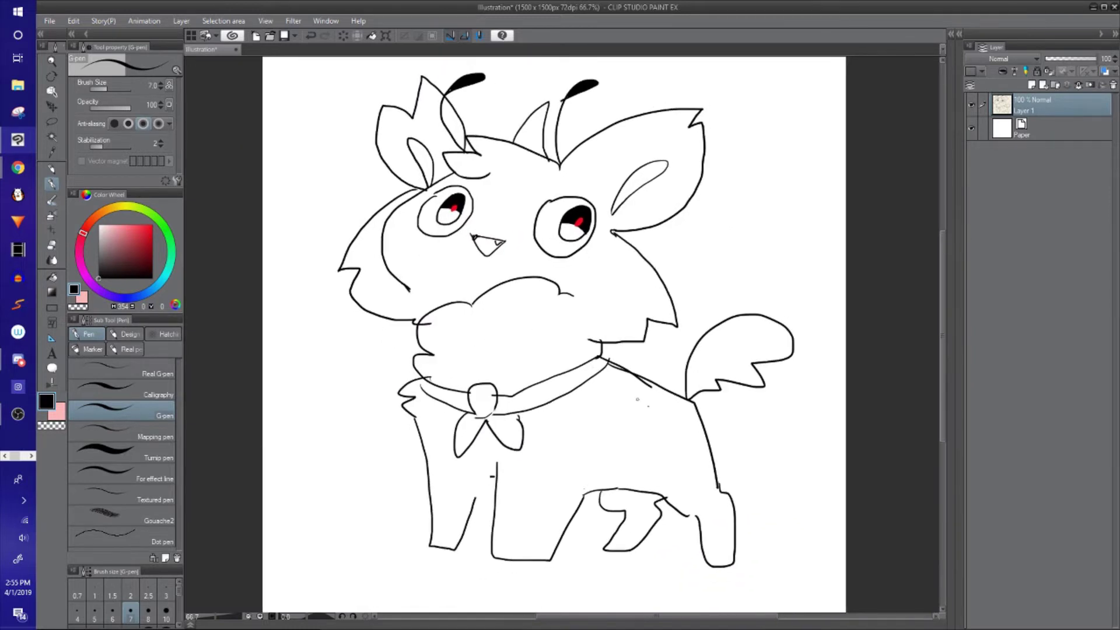
pyautogui.press('e')
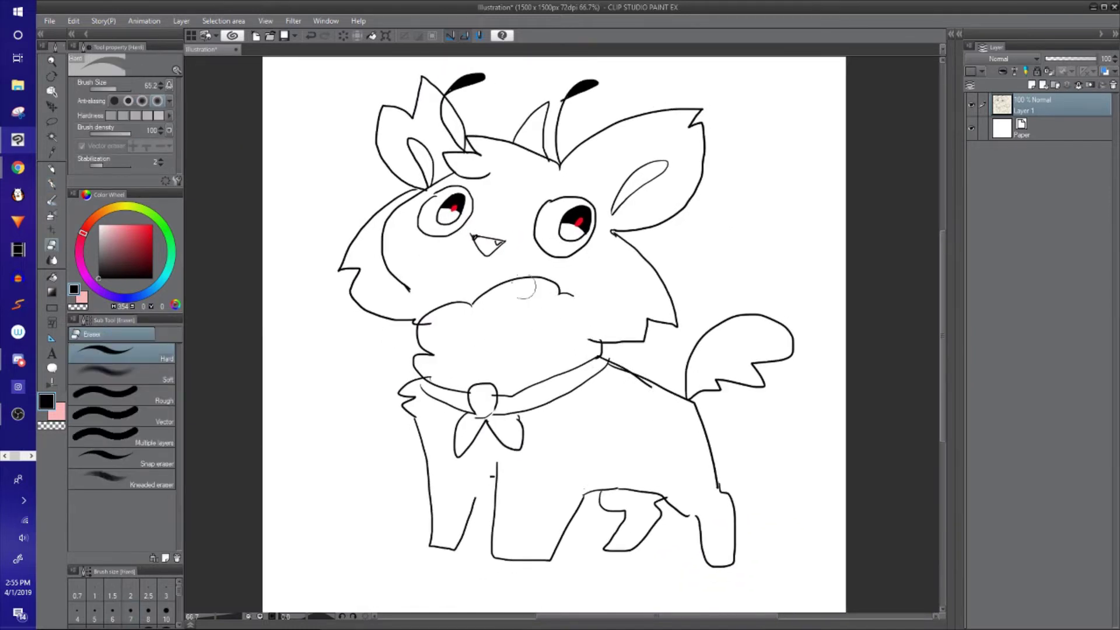
pyautogui.press('p')
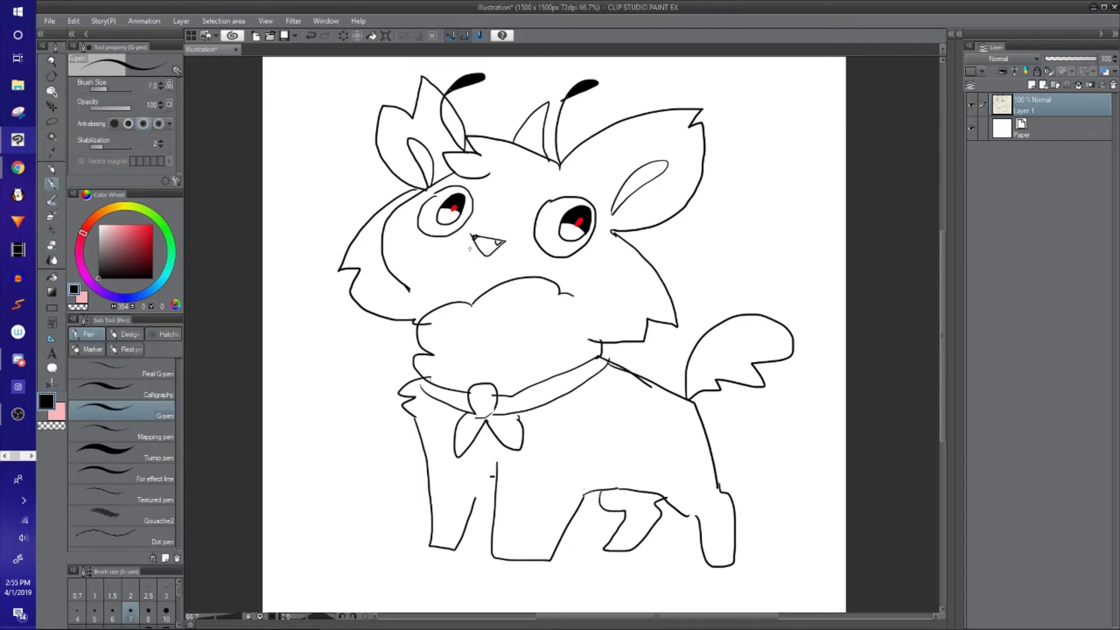
pyautogui.moveTo(527, 226)
pyautogui.mouseDown()
pyautogui.moveTo(508, 248)
pyautogui.moveTo(526, 233)
pyautogui.mouseUp()
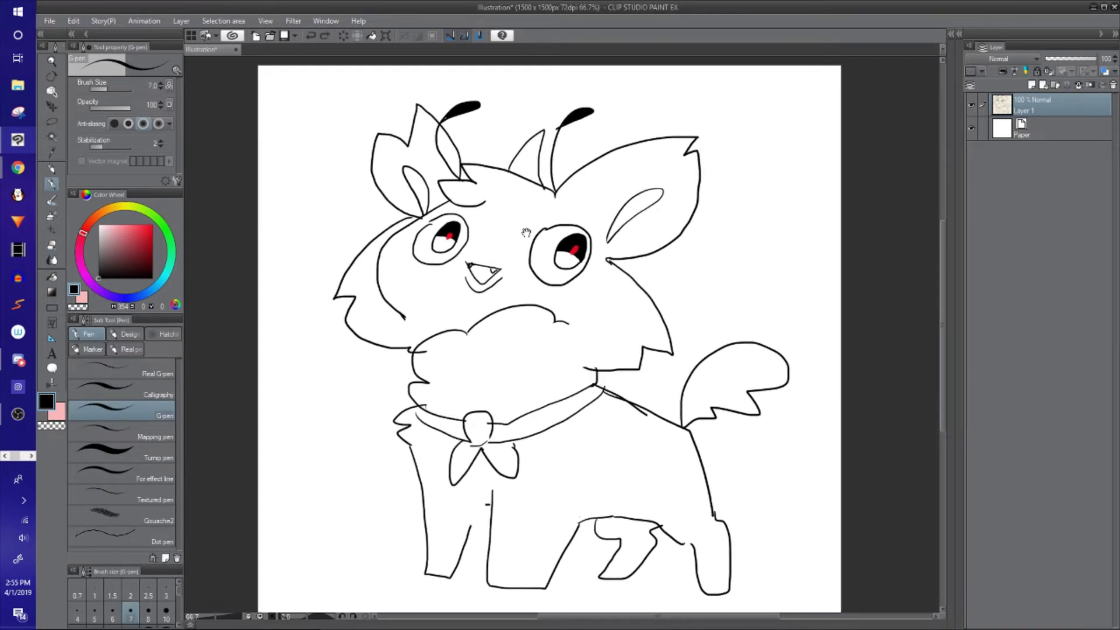
pyautogui.moveTo(592, 314); pyautogui.dragTo(573, 296)
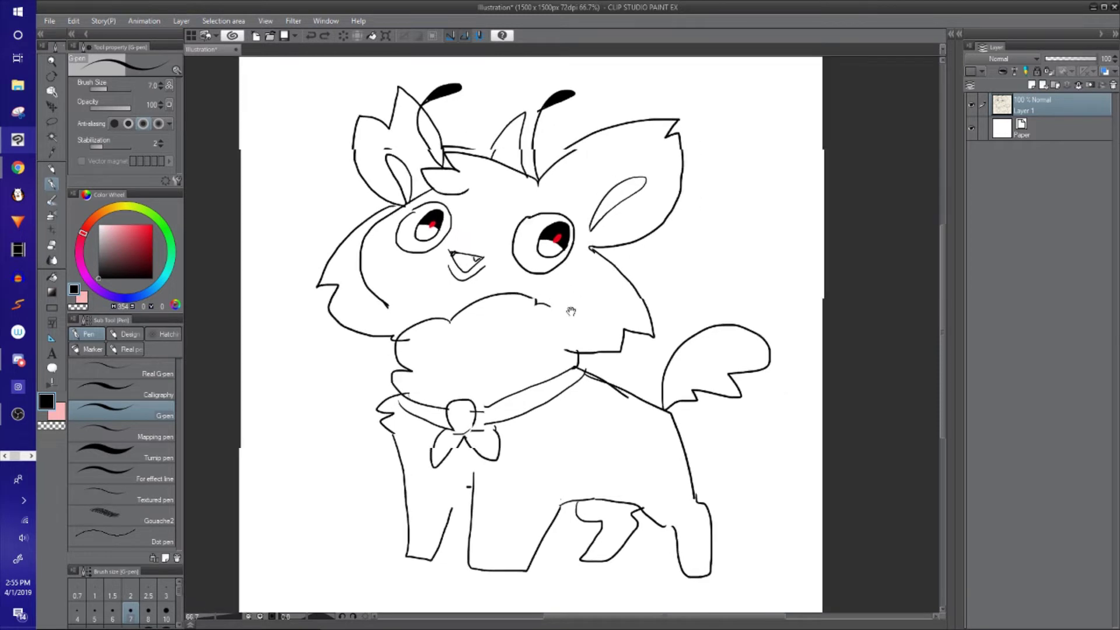
pyautogui.hotkey('ctrl', 'z')
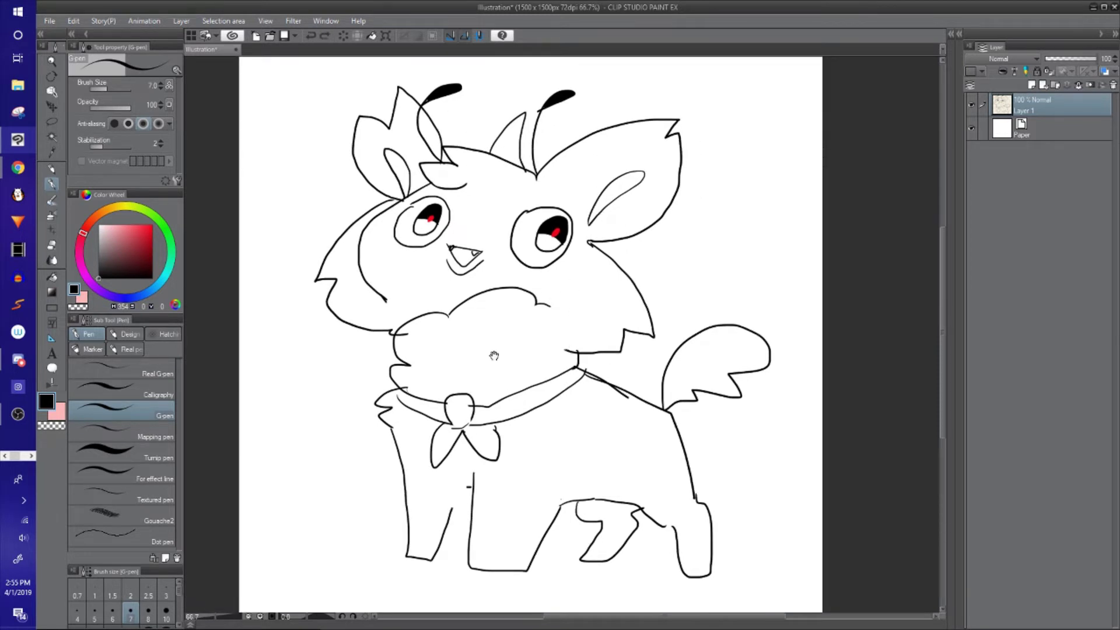
pyautogui.moveTo(442, 326); pyautogui.dragTo(456, 308)
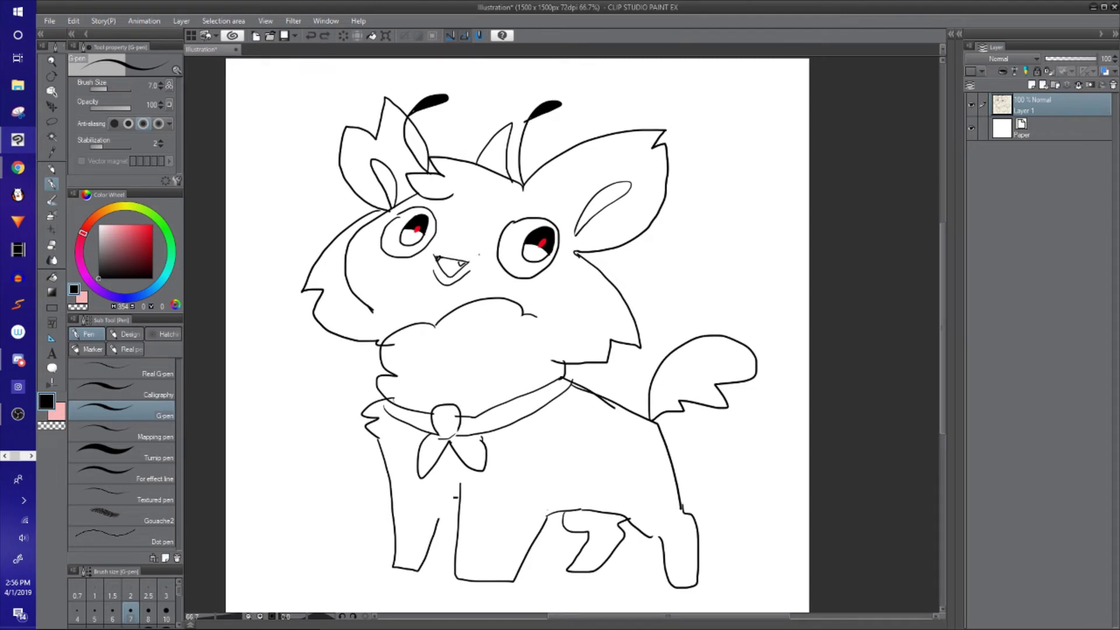
# Step: Erase the filled pupils of both eyes and redraw them as hollow circles
pyautogui.moveTo(479, 255); pyautogui.dragTo(482, 257)
pyautogui.press('e')
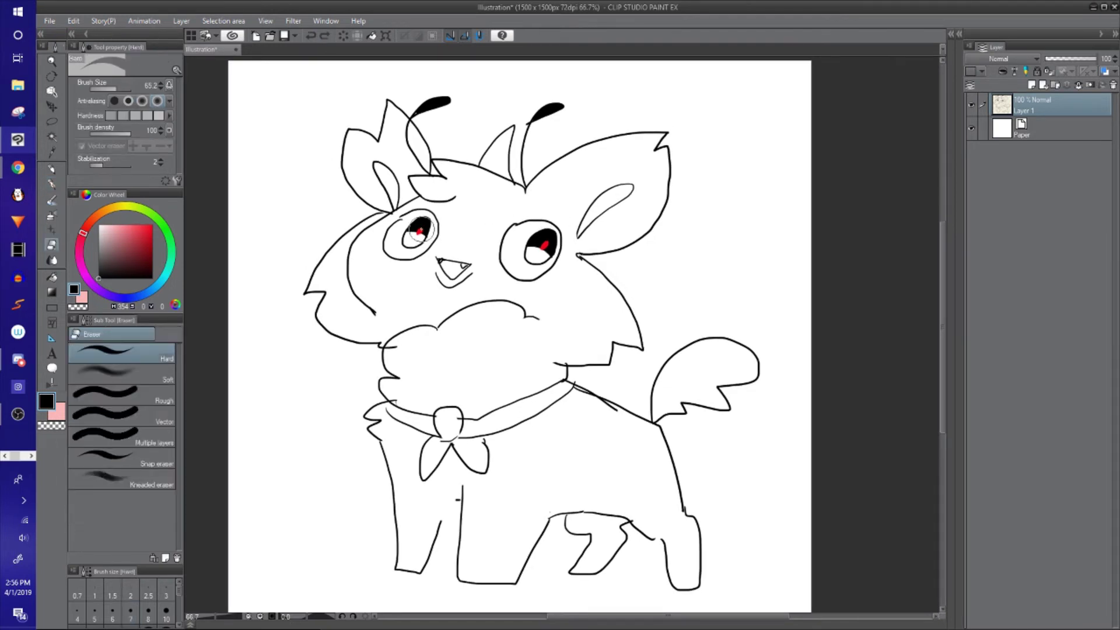
pyautogui.moveTo(419, 232); pyautogui.dragTo(410, 239)
pyautogui.press('p')
pyautogui.press('e')
pyautogui.moveTo(533, 254)
pyautogui.mouseDown()
pyautogui.moveTo(545, 243)
pyautogui.moveTo(537, 234)
pyautogui.moveTo(532, 257)
pyautogui.mouseUp()
pyautogui.press('p')
pyautogui.press('e')
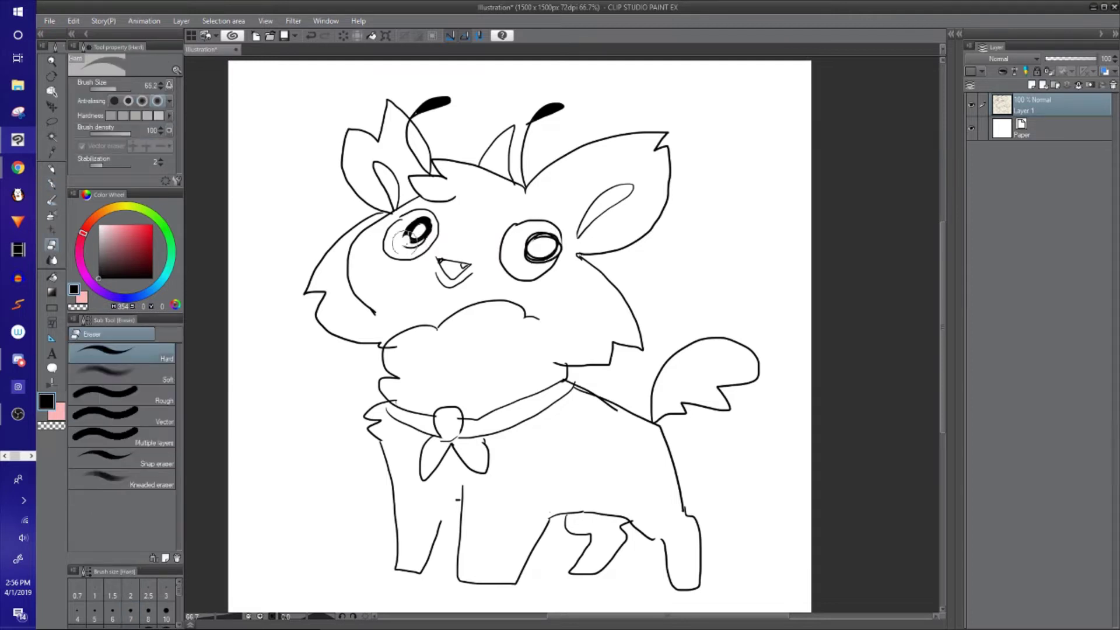
pyautogui.moveTo(408, 239); pyautogui.dragTo(429, 229)
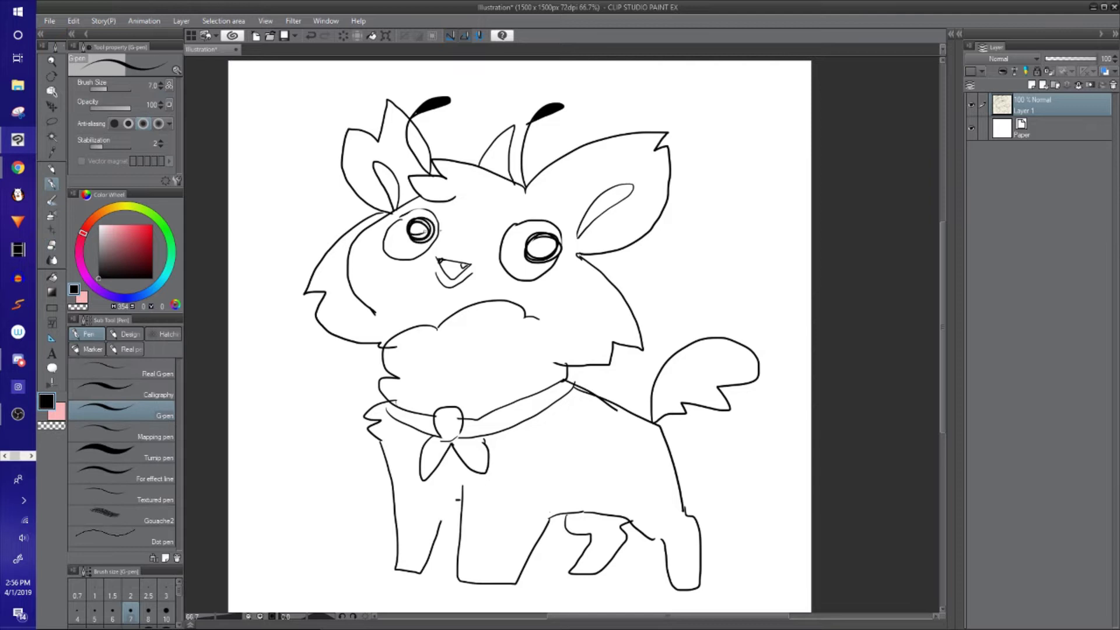
# Step: Clean up the insides of both pupils and redraw them as smaller, thicker rings
pyautogui.press('e')
pyautogui.moveTo(543, 239)
pyautogui.mouseDown()
pyautogui.moveTo(531, 244)
pyautogui.moveTo(551, 245)
pyautogui.moveTo(540, 244)
pyautogui.mouseUp()
pyautogui.press('p')
pyautogui.press('e')
pyautogui.moveTo(418, 231); pyautogui.dragTo(421, 225)
pyautogui.press('p')
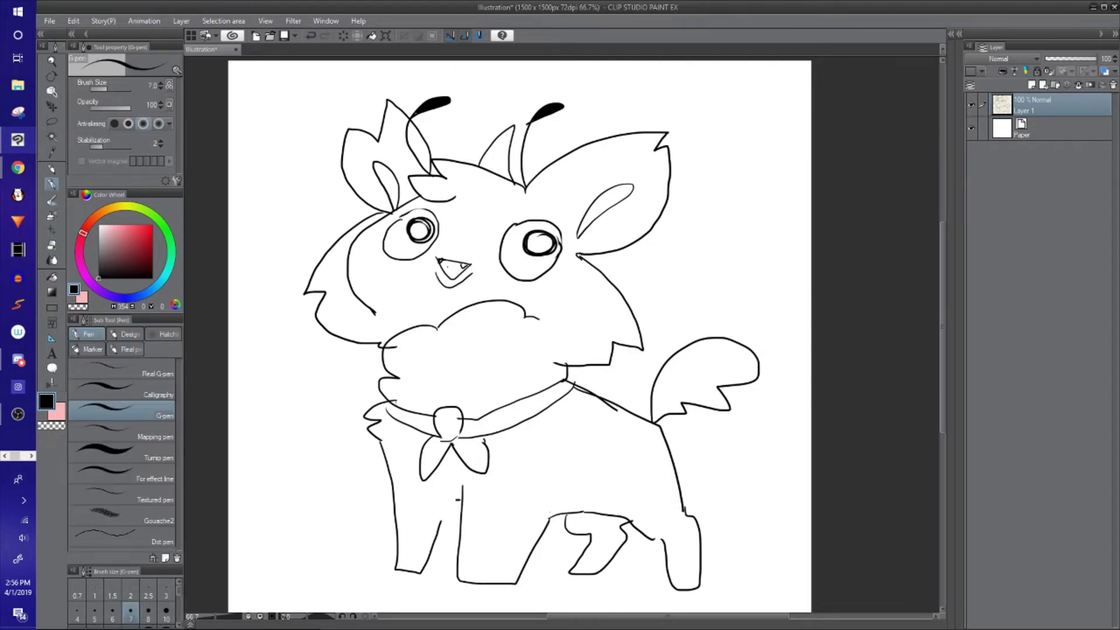
# Step: Replace the ruff's cloud-shaped upper edge with a lower wavy line and curled tufts at both ends
pyautogui.moveTo(488, 285)
pyautogui.mouseDown()
pyautogui.moveTo(444, 314)
pyautogui.moveTo(456, 327)
pyautogui.moveTo(475, 316)
pyautogui.moveTo(584, 328)
pyautogui.mouseUp()
pyautogui.press('e')
pyautogui.press('p')
pyautogui.moveTo(420, 325); pyautogui.dragTo(439, 334)
pyautogui.moveTo(481, 350); pyautogui.dragTo(595, 339)
pyautogui.moveTo(578, 353); pyautogui.dragTo(603, 363)
pyautogui.moveTo(431, 330)
pyautogui.mouseDown()
pyautogui.moveTo(415, 303)
pyautogui.moveTo(429, 368)
pyautogui.mouseUp()
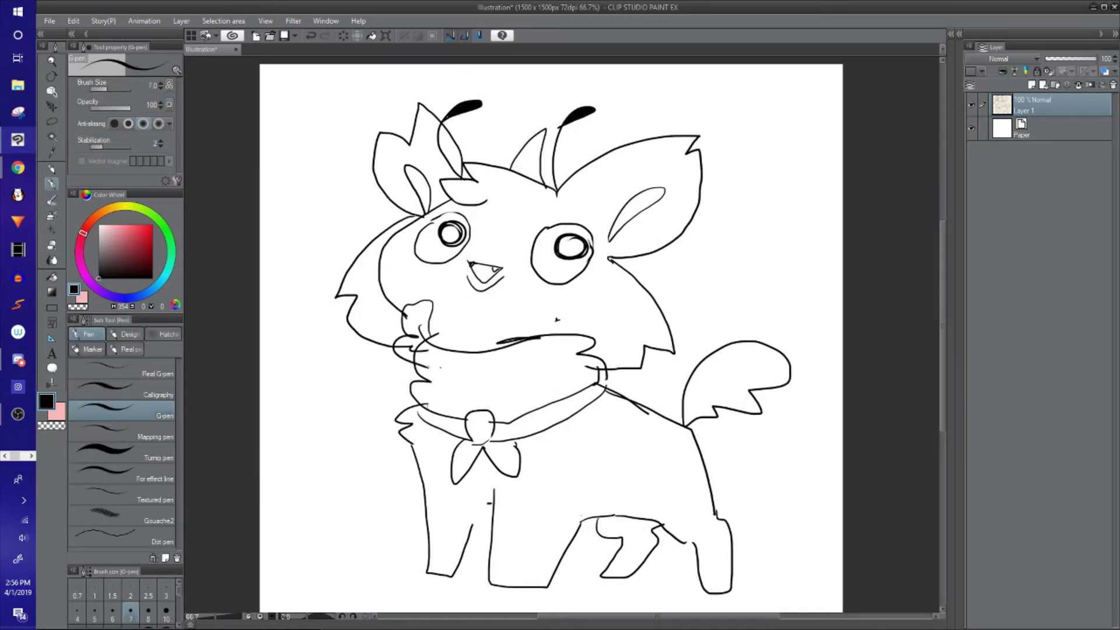
# Step: Erase the collar and bow, and redraw the ruff as a ragged outline of fur tufts
pyautogui.press('e')
pyautogui.moveTo(416, 330); pyautogui.dragTo(409, 382)
pyautogui.press('p')
pyautogui.moveTo(403, 382)
pyautogui.mouseDown()
pyautogui.moveTo(475, 463)
pyautogui.moveTo(499, 435)
pyautogui.moveTo(549, 423)
pyautogui.moveTo(544, 394)
pyautogui.mouseUp()
pyautogui.press('e')
pyautogui.moveTo(441, 368)
pyautogui.mouseDown()
pyautogui.moveTo(428, 338)
pyautogui.moveTo(456, 358)
pyautogui.moveTo(545, 338)
pyautogui.mouseUp()
pyautogui.press('p')
pyautogui.moveTo(405, 308)
pyautogui.mouseDown()
pyautogui.moveTo(464, 300)
pyautogui.moveTo(483, 334)
pyautogui.moveTo(584, 317)
pyautogui.moveTo(603, 344)
pyautogui.moveTo(604, 383)
pyautogui.mouseUp()
pyautogui.press('e')
pyautogui.moveTo(559, 335)
pyautogui.mouseDown()
pyautogui.moveTo(590, 340)
pyautogui.moveTo(588, 379)
pyautogui.moveTo(569, 395)
pyautogui.moveTo(500, 407)
pyautogui.mouseUp()
pyautogui.press('p')
# Step: Thicken the pupil rings and add a small bright red dot inside each pupil
pyautogui.moveTo(570, 249)
pyautogui.mouseDown()
pyautogui.moveTo(558, 264)
pyautogui.moveTo(568, 252)
pyautogui.mouseUp()
pyautogui.moveTo(435, 256)
pyautogui.mouseDown()
pyautogui.moveTo(431, 246)
pyautogui.moveTo(452, 253)
pyautogui.moveTo(430, 255)
pyautogui.moveTo(461, 283)
pyautogui.mouseUp()
pyautogui.hotkey('ctrl', 'z')
pyautogui.moveTo(145, 239); pyautogui.dragTo(152, 225)
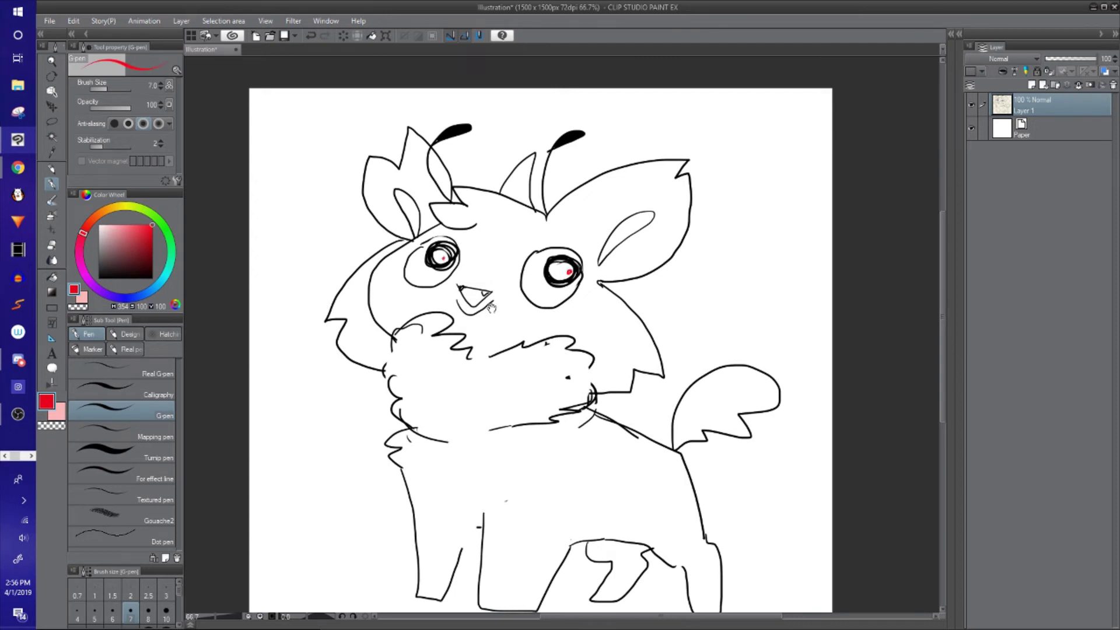
pyautogui.moveTo(491, 308); pyautogui.dragTo(482, 299)
pyautogui.click(100, 279)
# Step: Erase both front legs and the chest lines beneath the ruff
pyautogui.moveTo(425, 408); pyautogui.dragTo(417, 393)
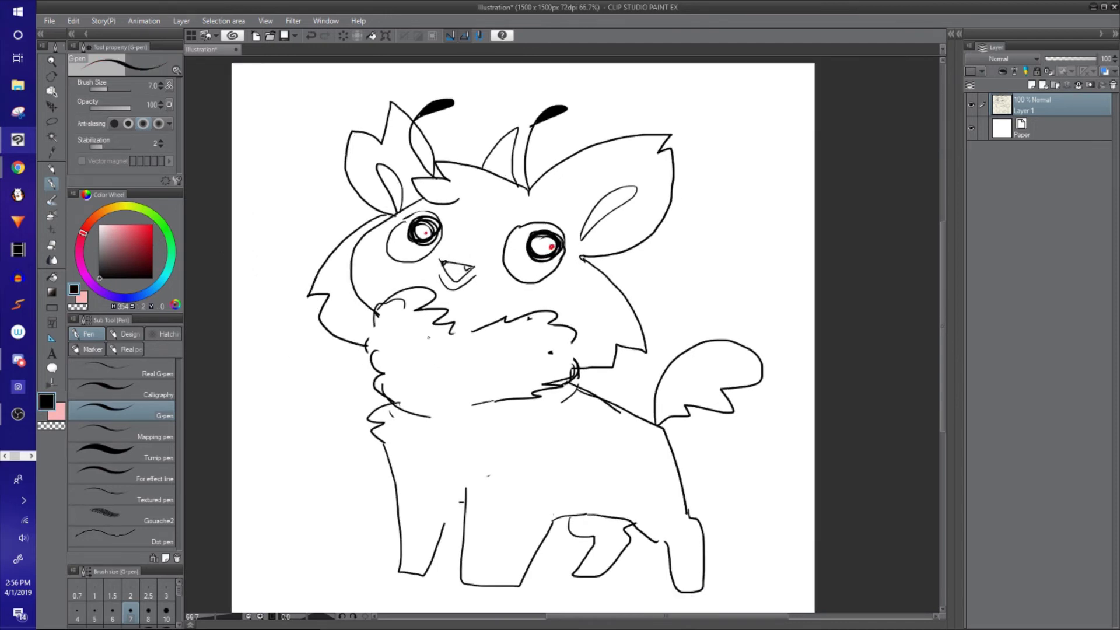
pyautogui.scroll(-1, 429, 338)
pyautogui.moveTo(453, 349); pyautogui.dragTo(478, 326)
pyautogui.press('e')
pyautogui.moveTo(411, 383)
pyautogui.mouseDown()
pyautogui.moveTo(484, 459)
pyautogui.moveTo(486, 433)
pyautogui.moveTo(419, 430)
pyautogui.moveTo(467, 501)
pyautogui.moveTo(543, 462)
pyautogui.mouseUp()
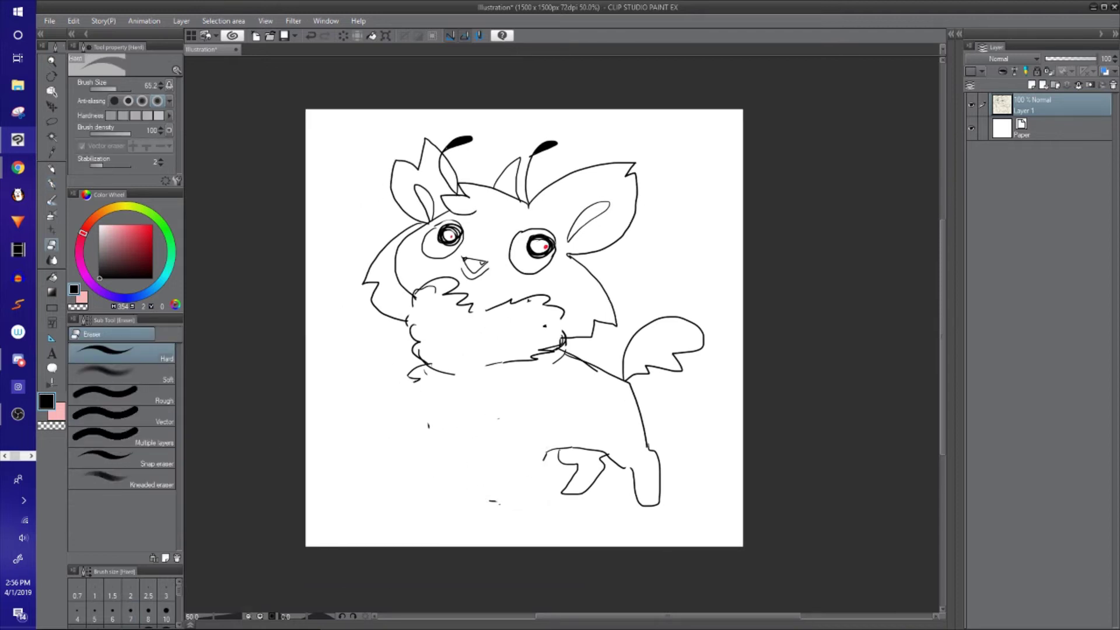
# Step: Draw a V-shaped chest and bent front leg outline beneath the ruff, replacing the first wider attempt
pyautogui.press('p')
pyautogui.moveTo(417, 379)
pyautogui.mouseDown()
pyautogui.moveTo(407, 391)
pyautogui.moveTo(449, 432)
pyautogui.moveTo(501, 409)
pyautogui.mouseUp()
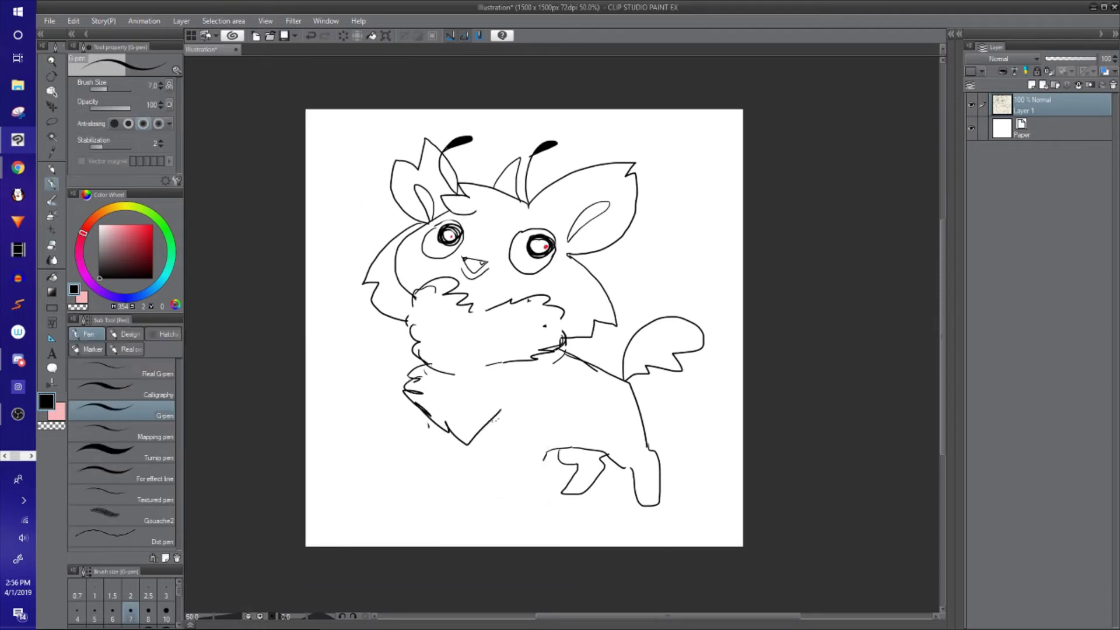
pyautogui.hotkey('ctrl', 'z')
pyautogui.moveTo(415, 378)
pyautogui.mouseDown()
pyautogui.moveTo(448, 414)
pyautogui.moveTo(491, 423)
pyautogui.moveTo(486, 410)
pyautogui.mouseUp()
pyautogui.moveTo(453, 361); pyautogui.dragTo(464, 413)
pyautogui.moveTo(458, 383); pyautogui.dragTo(467, 417)
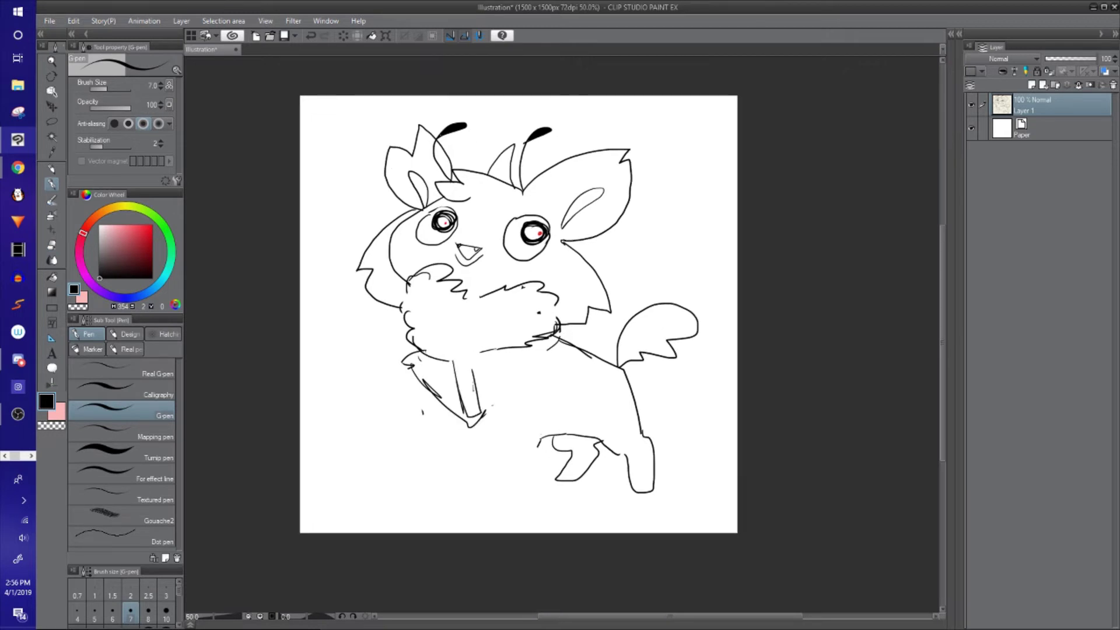
pyautogui.press('e')
pyautogui.moveTo(470, 358); pyautogui.dragTo(471, 409)
# Step: Draw jagged fur tufts along both sides of the ruff's lower edge
pyautogui.press('p')
pyautogui.moveTo(472, 360); pyautogui.dragTo(556, 329)
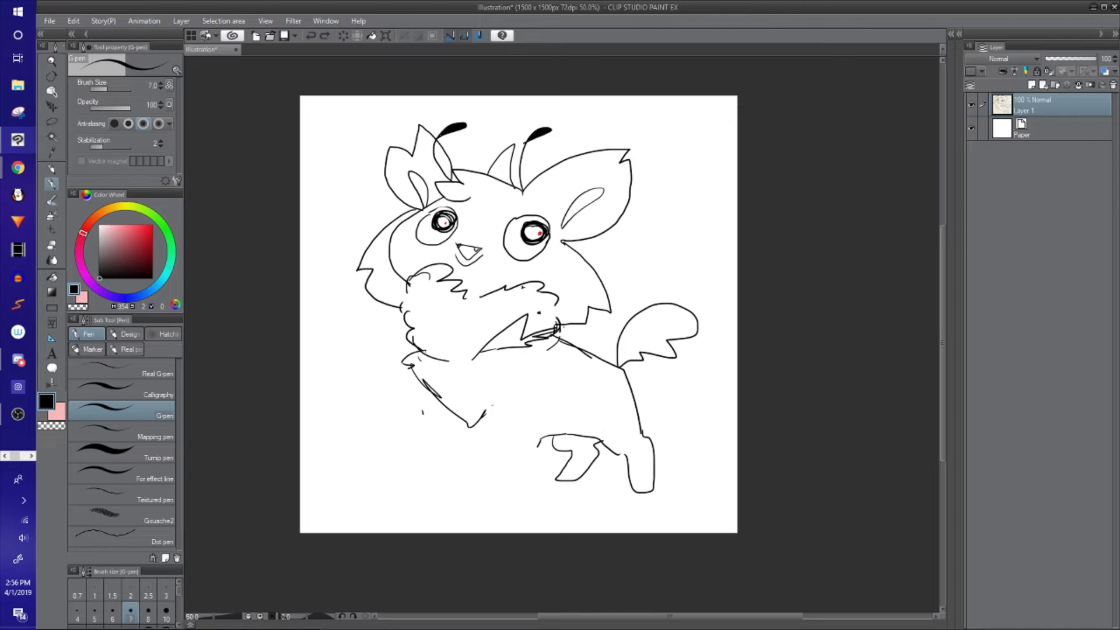
pyautogui.hotkey('ctrl', 'z')
pyautogui.moveTo(470, 358)
pyautogui.mouseDown()
pyautogui.moveTo(554, 333)
pyautogui.moveTo(511, 367)
pyautogui.moveTo(471, 369)
pyautogui.mouseUp()
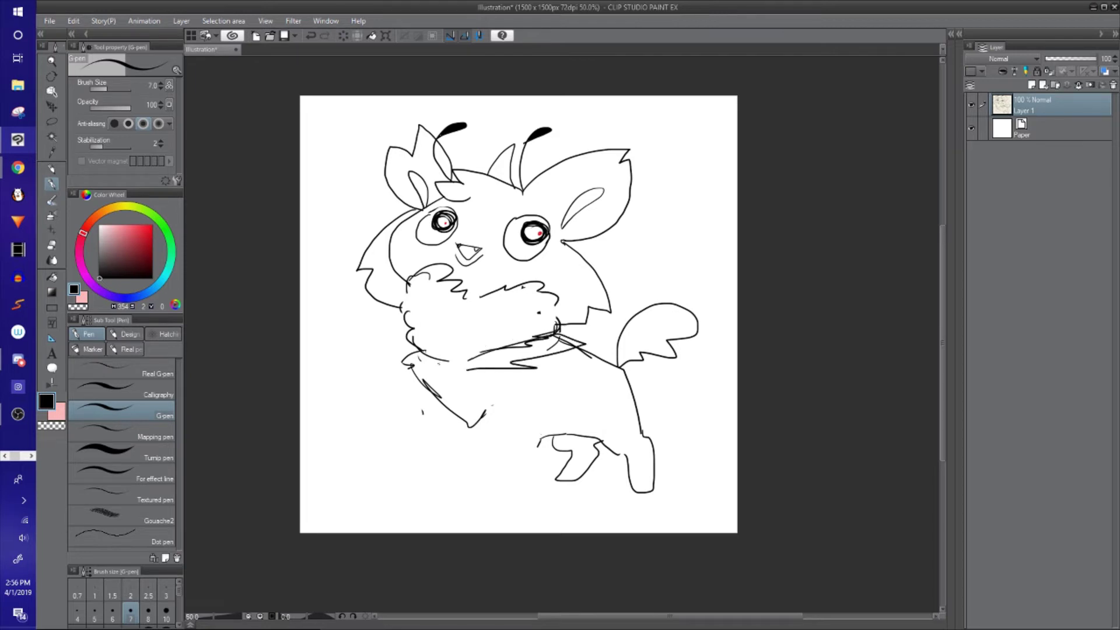
pyautogui.moveTo(391, 344); pyautogui.dragTo(449, 368)
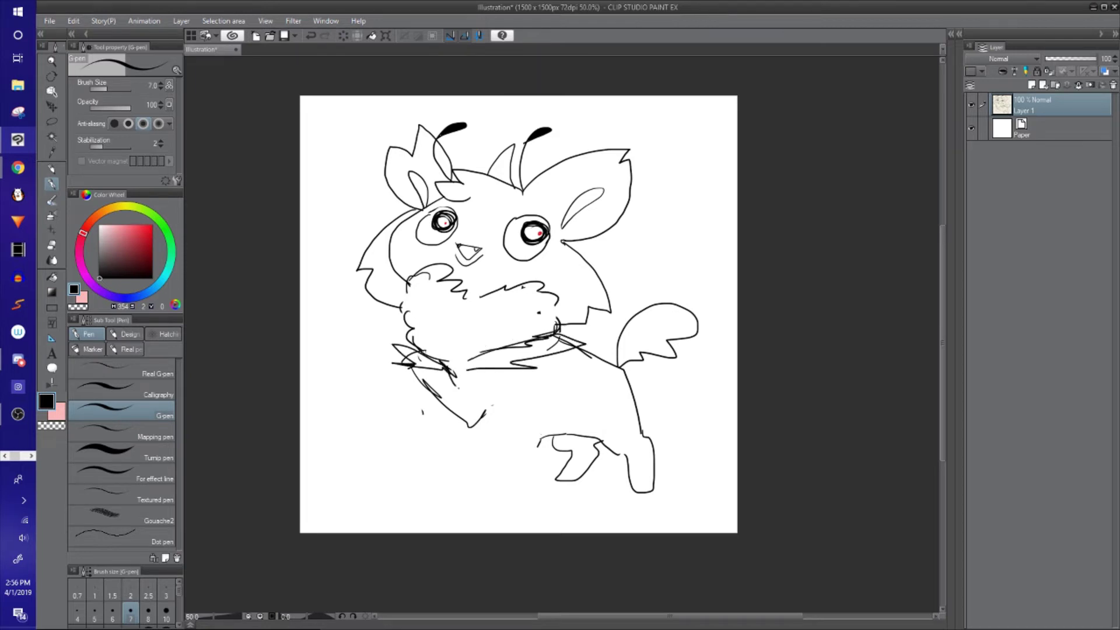
# Step: Draw a necktie beneath the ruff and a bent front leg outline to the left of it
pyautogui.moveTo(461, 384); pyautogui.dragTo(445, 449)
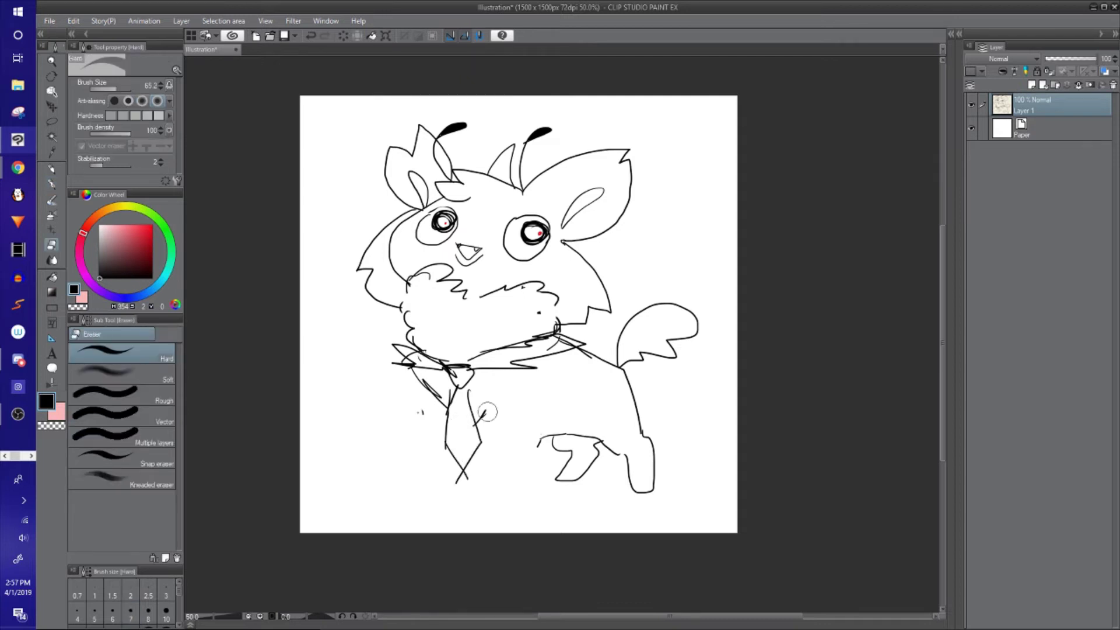
pyautogui.moveTo(414, 390)
pyautogui.mouseDown()
pyautogui.moveTo(347, 362)
pyautogui.moveTo(364, 430)
pyautogui.mouseUp()
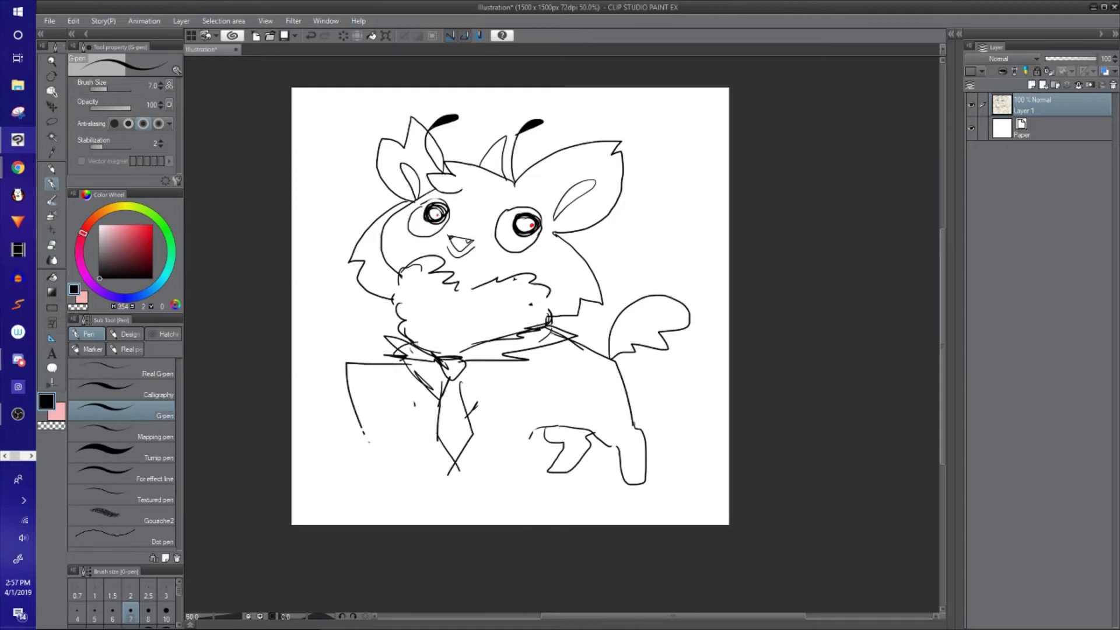
pyautogui.moveTo(388, 393); pyautogui.dragTo(419, 449)
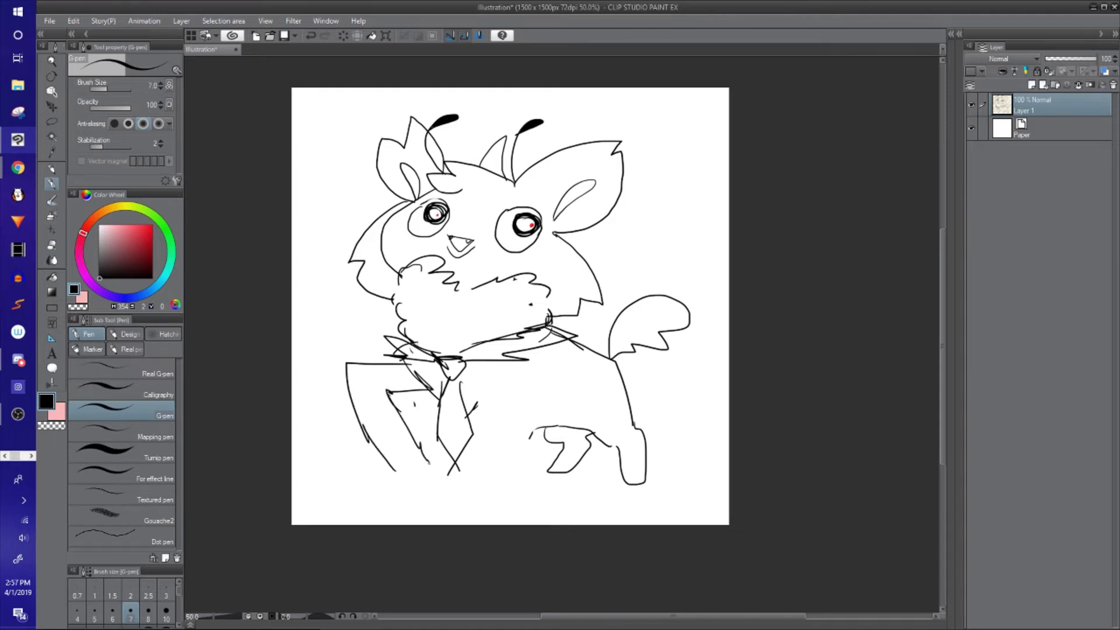
pyautogui.moveTo(509, 416); pyautogui.dragTo(501, 411)
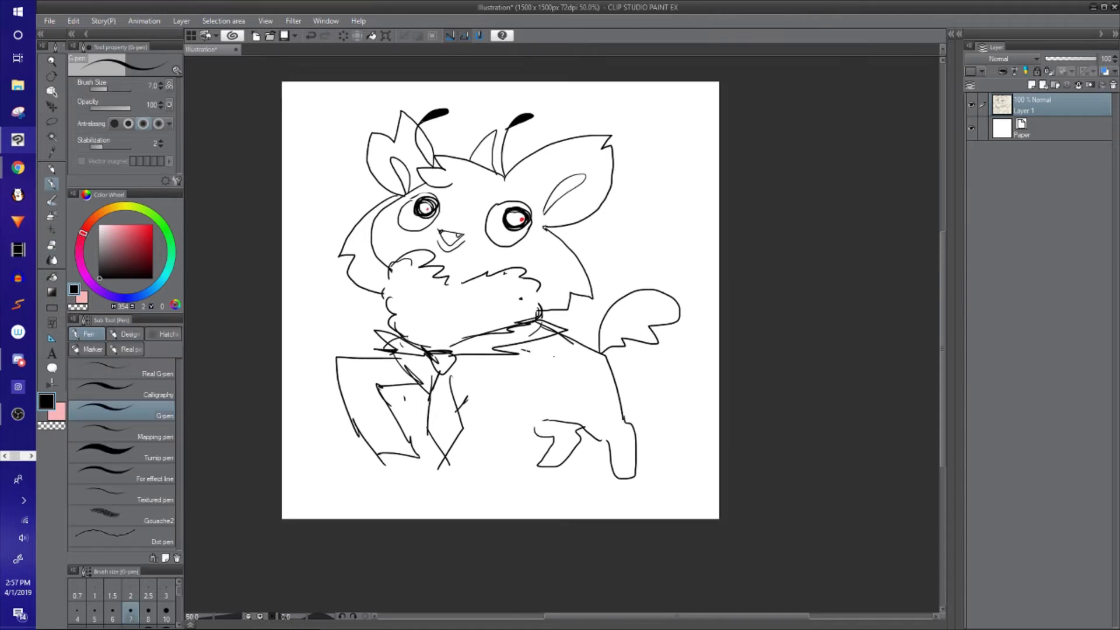
# Step: Draw a second bent front leg to the right of the necktie and erase the stray lines around its lower end
pyautogui.moveTo(571, 357); pyautogui.dragTo(500, 477)
pyautogui.moveTo(468, 400)
pyautogui.mouseDown()
pyautogui.moveTo(504, 374)
pyautogui.moveTo(517, 391)
pyautogui.mouseUp()
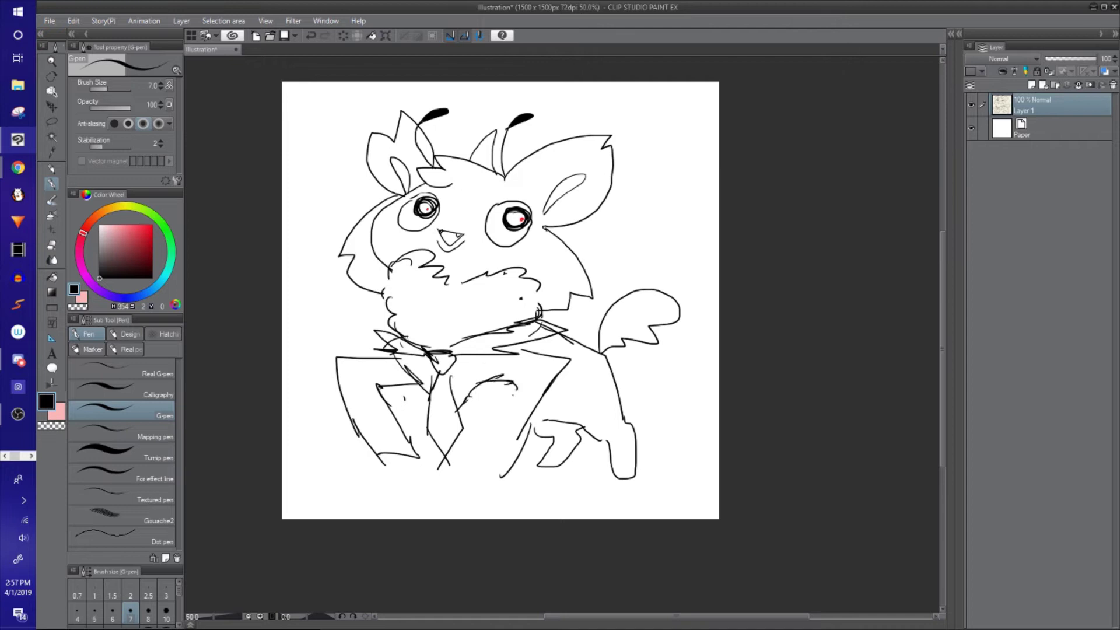
pyautogui.moveTo(473, 457); pyautogui.dragTo(496, 463)
pyautogui.moveTo(482, 457); pyautogui.dragTo(516, 465)
pyautogui.press('e')
pyautogui.moveTo(503, 477); pyautogui.dragTo(511, 478)
pyautogui.moveTo(526, 435)
pyautogui.mouseDown()
pyautogui.moveTo(564, 370)
pyautogui.moveTo(521, 456)
pyautogui.mouseUp()
pyautogui.press('p')
pyautogui.moveTo(560, 416); pyautogui.dragTo(551, 407)
# Step: Erase the old hind legs, belly and rump lines
pyautogui.press('e')
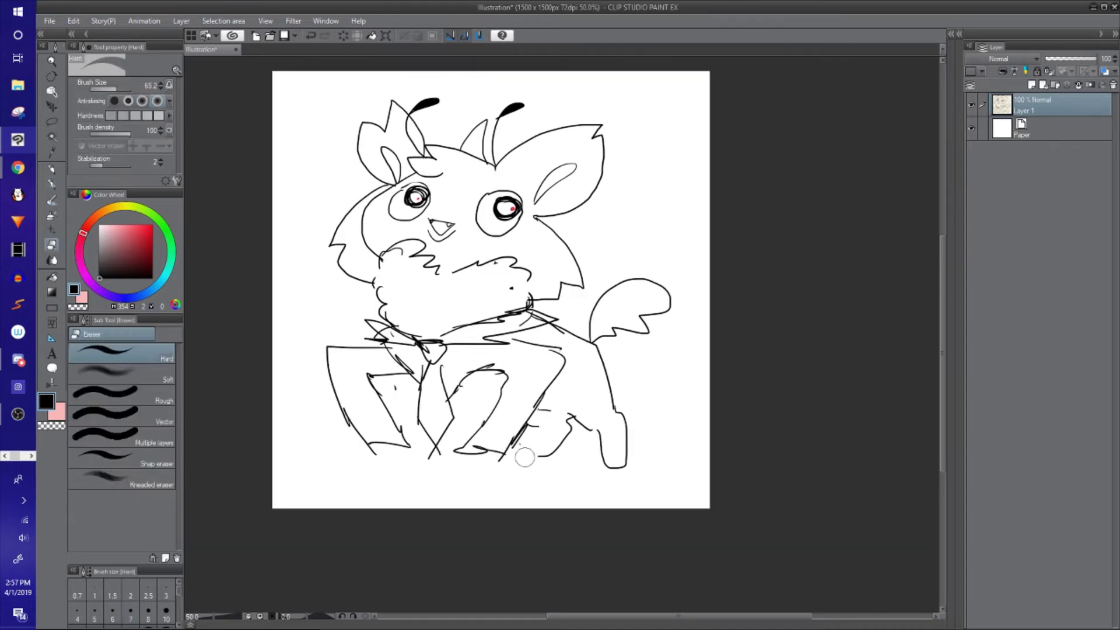
pyautogui.moveTo(525, 455)
pyautogui.mouseDown()
pyautogui.moveTo(570, 415)
pyautogui.moveTo(600, 436)
pyautogui.moveTo(620, 430)
pyautogui.mouseUp()
pyautogui.moveTo(608, 380); pyautogui.dragTo(590, 345)
# Step: Draw a clawed foot with splayed toes under each front leg
pyautogui.press('p')
pyautogui.moveTo(450, 441); pyautogui.dragTo(486, 413)
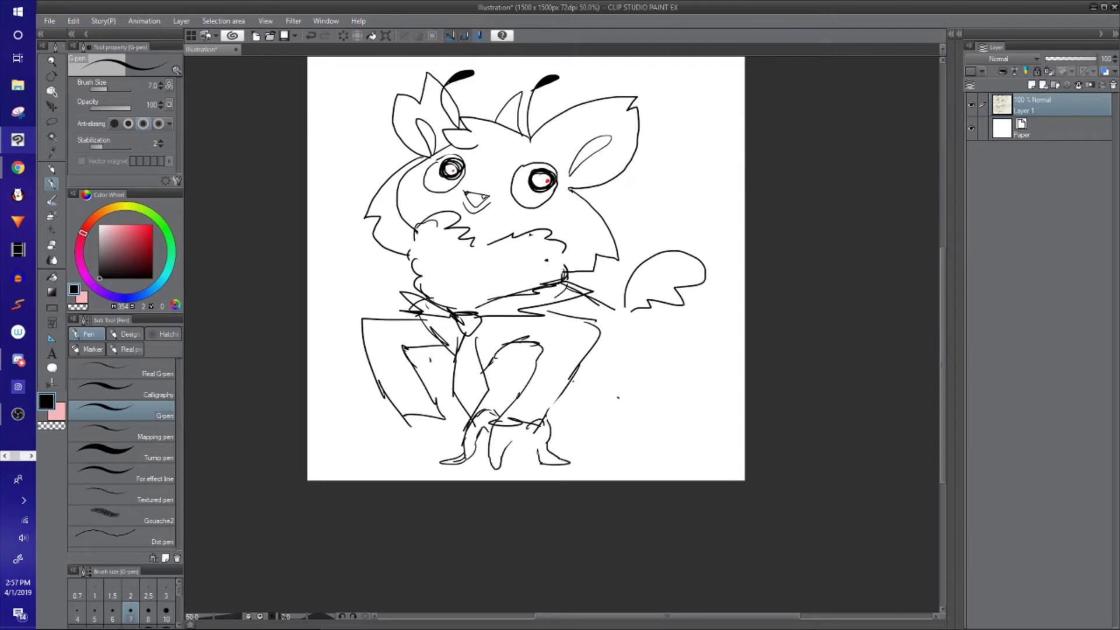
pyautogui.press('e')
pyautogui.moveTo(499, 460); pyautogui.dragTo(499, 467)
pyautogui.press('p')
pyautogui.moveTo(442, 432)
pyautogui.mouseDown()
pyautogui.moveTo(406, 418)
pyautogui.moveTo(347, 454)
pyautogui.mouseUp()
pyautogui.press('e')
pyautogui.press('p')
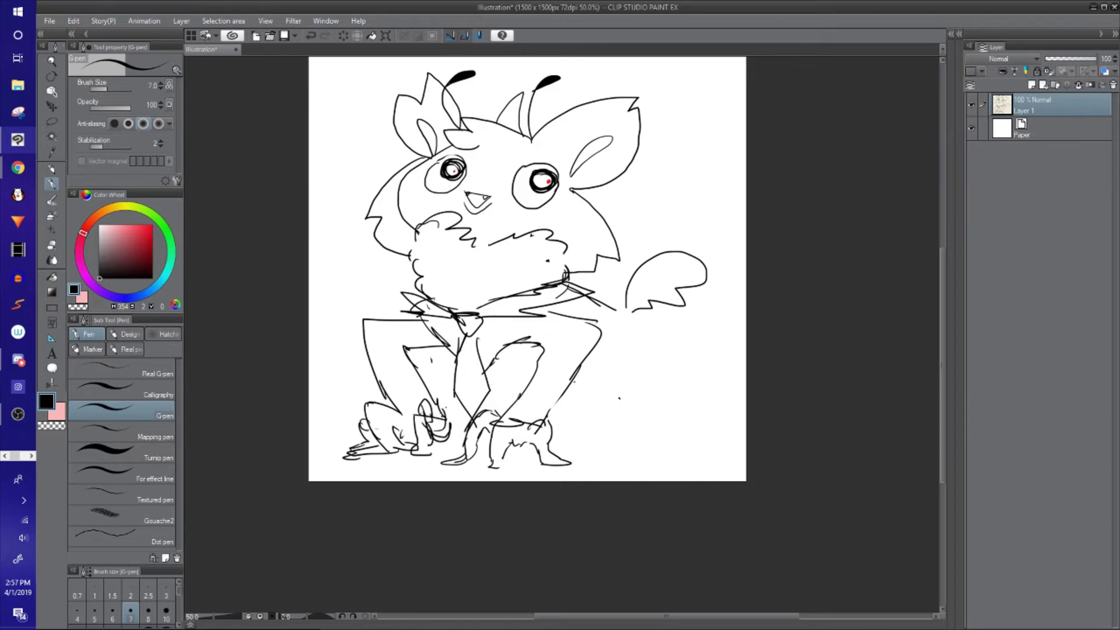
# Step: Redraw the upper parts of both front legs as raised, pointed joints beside the ruff
pyautogui.moveTo(520, 355)
pyautogui.mouseDown()
pyautogui.moveTo(506, 389)
pyautogui.moveTo(496, 385)
pyautogui.mouseUp()
pyautogui.press('e')
pyautogui.moveTo(590, 362)
pyautogui.mouseDown()
pyautogui.moveTo(563, 350)
pyautogui.moveTo(530, 365)
pyautogui.moveTo(539, 343)
pyautogui.moveTo(579, 391)
pyautogui.mouseUp()
pyautogui.press('p')
pyautogui.moveTo(586, 373); pyautogui.dragTo(556, 414)
pyautogui.press('e')
pyautogui.moveTo(548, 375); pyautogui.dragTo(558, 385)
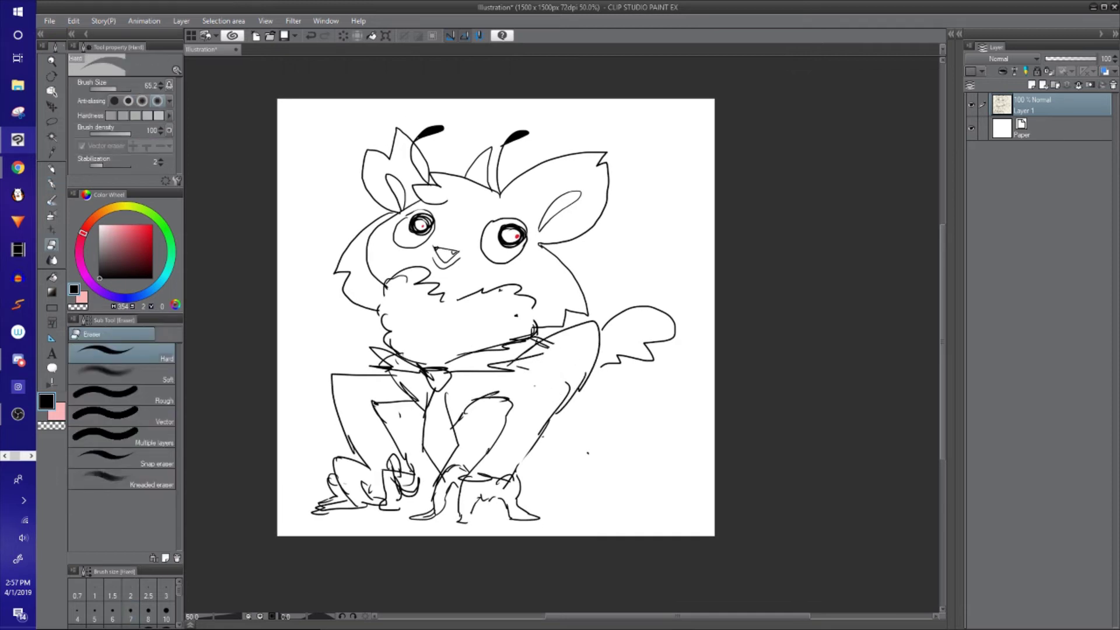
pyautogui.moveTo(334, 390)
pyautogui.mouseDown()
pyautogui.moveTo(350, 367)
pyautogui.moveTo(392, 368)
pyautogui.mouseUp()
pyautogui.press('p')
pyautogui.moveTo(349, 337)
pyautogui.mouseDown()
pyautogui.moveTo(386, 368)
pyautogui.moveTo(385, 390)
pyautogui.mouseUp()
# Step: Replace the beak with a small V-shaped mark and erase the fluffy tail
pyautogui.press('e')
pyautogui.moveTo(456, 268)
pyautogui.mouseDown()
pyautogui.moveTo(442, 284)
pyautogui.moveTo(460, 261)
pyautogui.moveTo(485, 289)
pyautogui.moveTo(470, 275)
pyautogui.mouseUp()
pyautogui.press('p')
pyautogui.press('e')
pyautogui.moveTo(598, 380)
pyautogui.mouseDown()
pyautogui.moveTo(647, 350)
pyautogui.moveTo(631, 333)
pyautogui.mouseUp()
pyautogui.press('p')
# Step: Scale the whole drawing down to 76% and move it up on the canvas
pyautogui.hotkey('ctrl', 't')
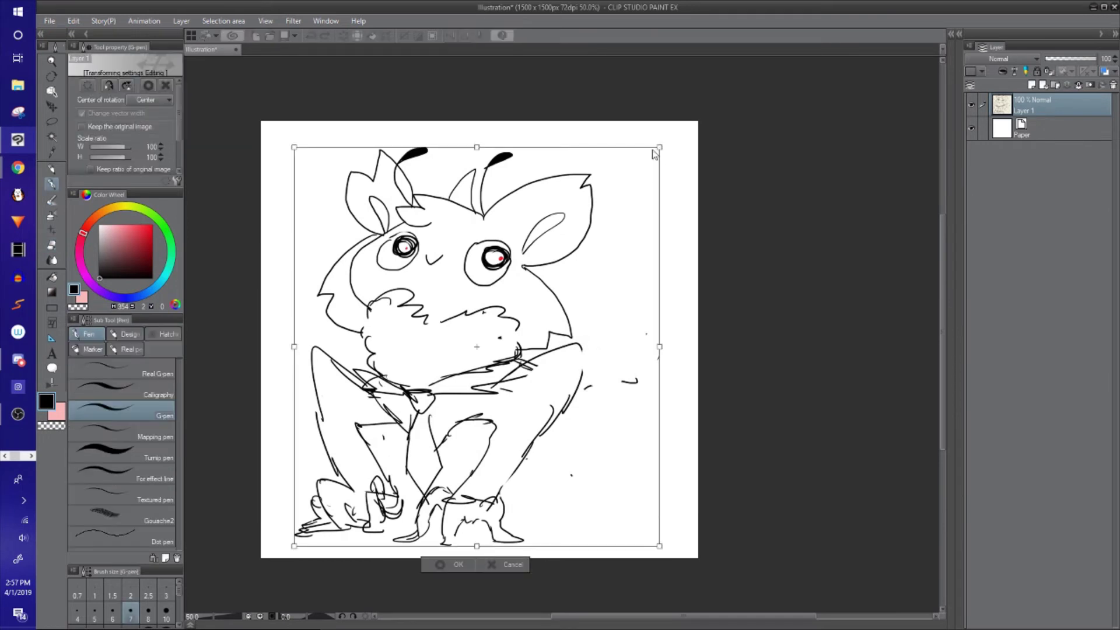
pyautogui.moveTo(658, 144); pyautogui.dragTo(574, 241)
pyautogui.moveTo(479, 395); pyautogui.dragTo(483, 335)
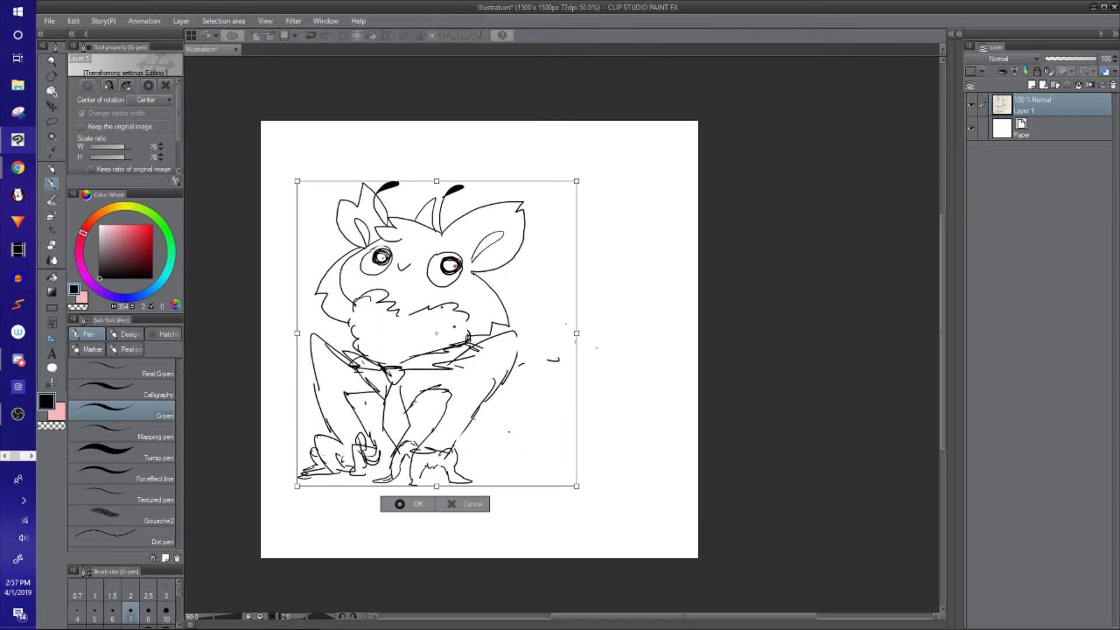
pyautogui.press('Return')
# Step: Draw an arched back and belly line extending behind the head, ending in a bent hind leg with a flat foot
pyautogui.moveTo(488, 284); pyautogui.dragTo(525, 272)
pyautogui.moveTo(478, 282); pyautogui.dragTo(532, 269)
pyautogui.moveTo(504, 269); pyautogui.dragTo(577, 305)
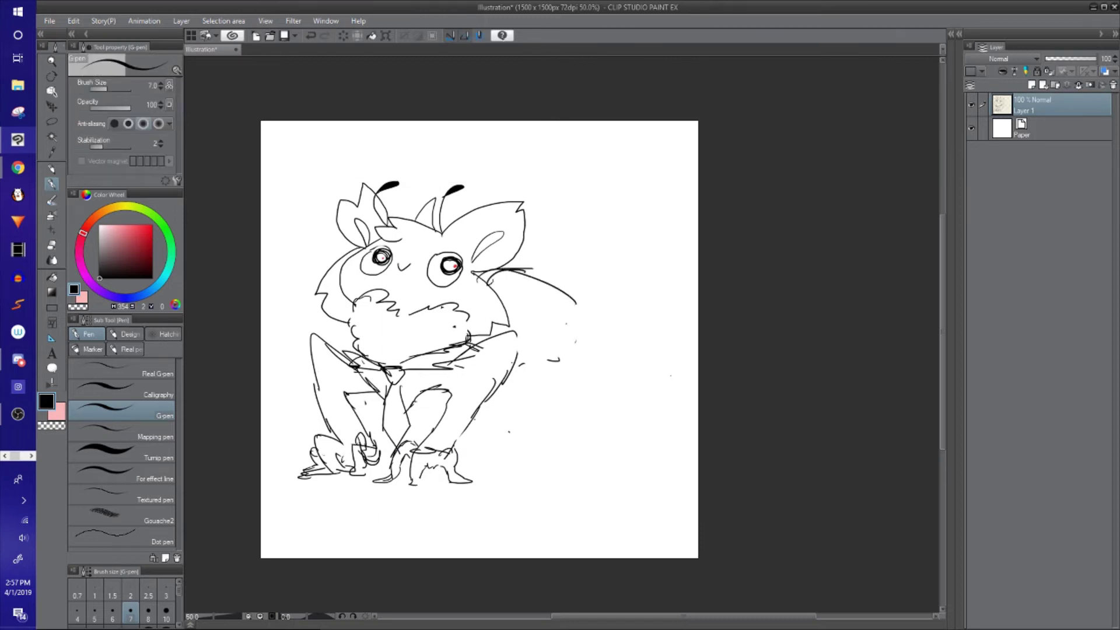
pyautogui.moveTo(478, 385); pyautogui.dragTo(591, 384)
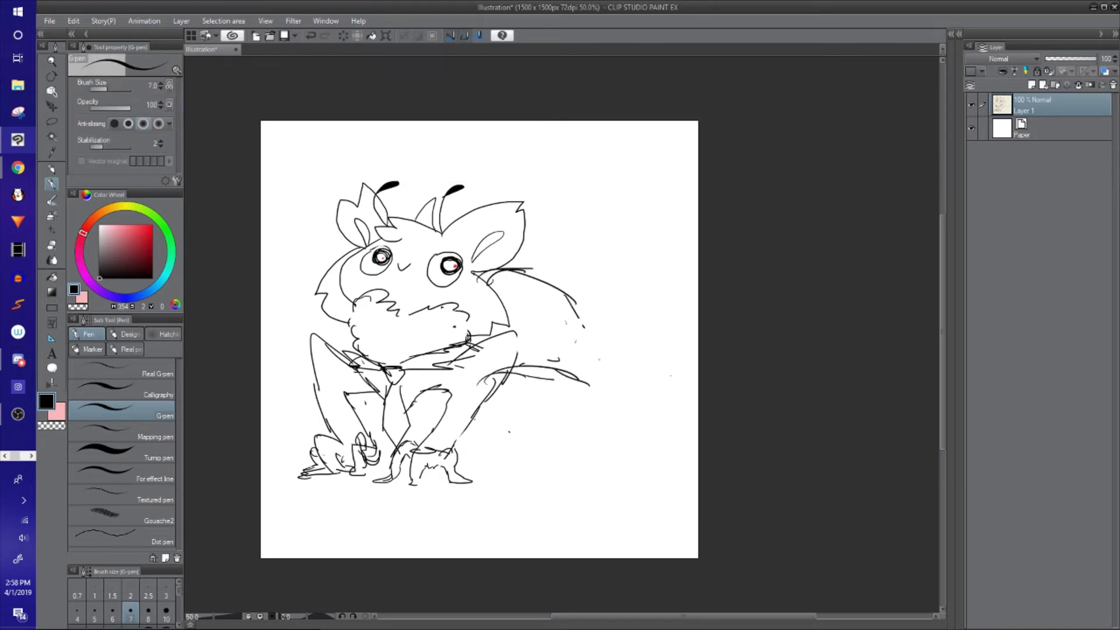
pyautogui.moveTo(574, 301); pyautogui.dragTo(606, 382)
pyautogui.moveTo(525, 366)
pyautogui.mouseDown()
pyautogui.moveTo(592, 430)
pyautogui.moveTo(621, 392)
pyautogui.mouseUp()
pyautogui.moveTo(610, 373)
pyautogui.mouseDown()
pyautogui.moveTo(630, 355)
pyautogui.moveTo(662, 455)
pyautogui.mouseUp()
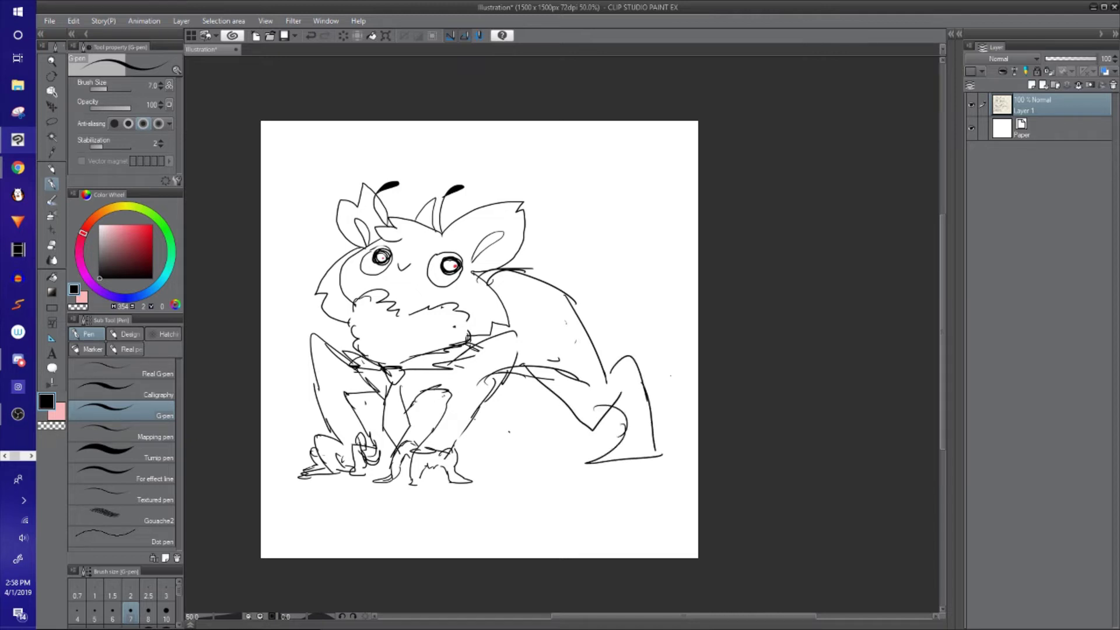
# Step: Draw the far hind leg behind the front leg and rework the near hind foot with rounded toes
pyautogui.moveTo(532, 372); pyautogui.dragTo(495, 417)
pyautogui.moveTo(556, 325); pyautogui.dragTo(598, 312)
pyautogui.press('e')
pyautogui.moveTo(670, 446)
pyautogui.mouseDown()
pyautogui.moveTo(626, 444)
pyautogui.moveTo(652, 430)
pyautogui.mouseUp()
pyautogui.press('p')
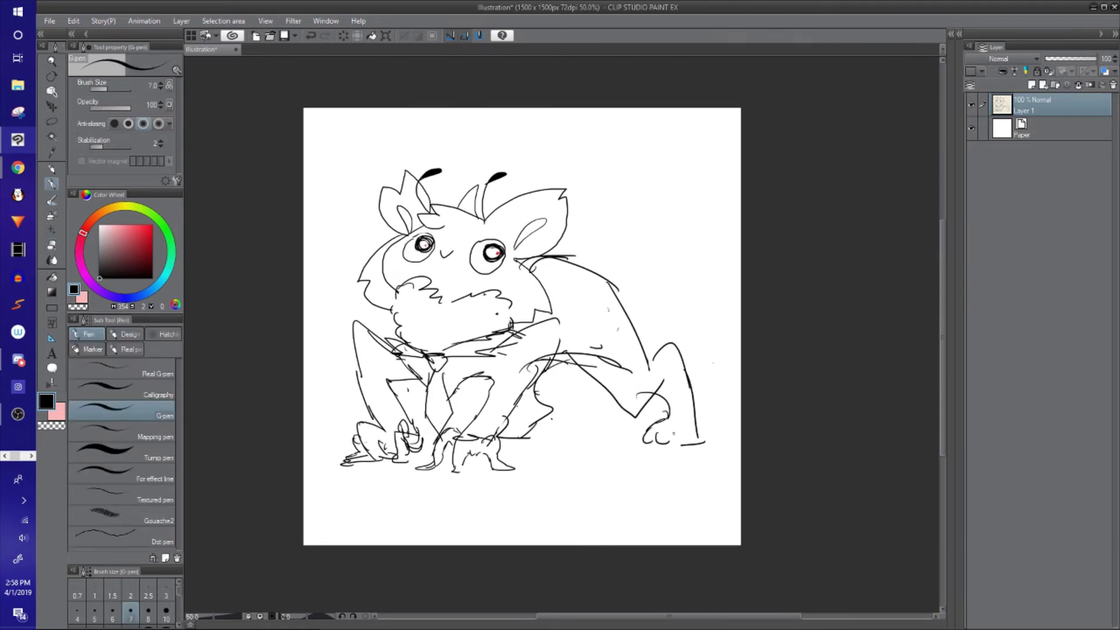
# Step: Replace the V-shaped mark between the eyes with a pointed beak containing small teeth
pyautogui.moveTo(409, 357); pyautogui.dragTo(448, 382)
pyautogui.scroll(2, 448, 382)
pyautogui.moveTo(563, 229); pyautogui.dragTo(543, 256)
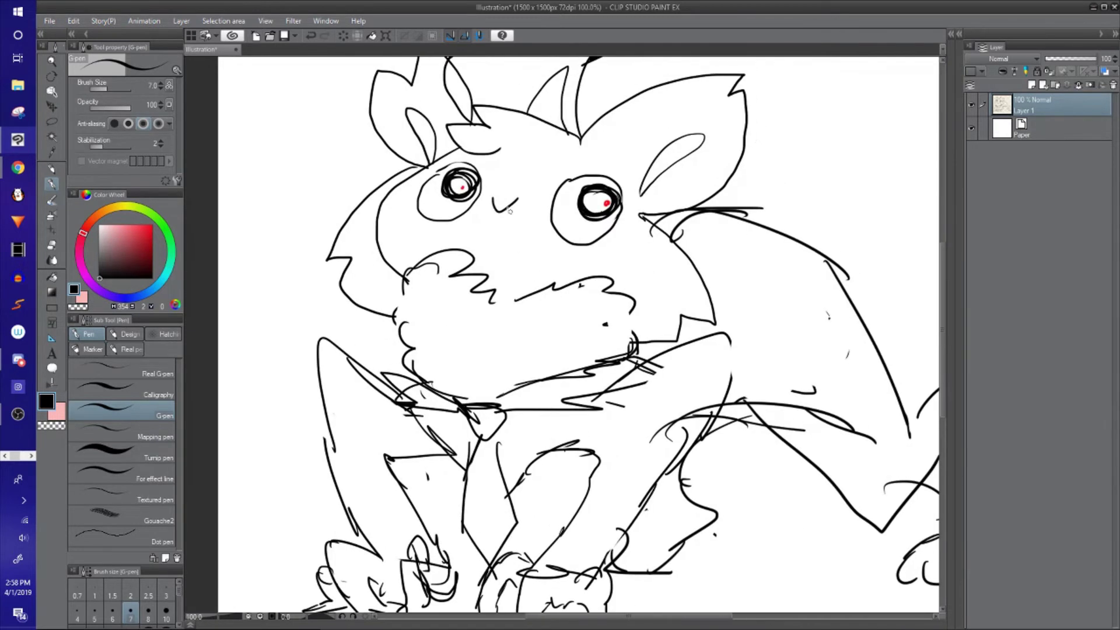
pyautogui.press('e')
pyautogui.moveTo(505, 204)
pyautogui.mouseDown()
pyautogui.moveTo(493, 202)
pyautogui.moveTo(498, 191)
pyautogui.mouseUp()
pyautogui.press('p')
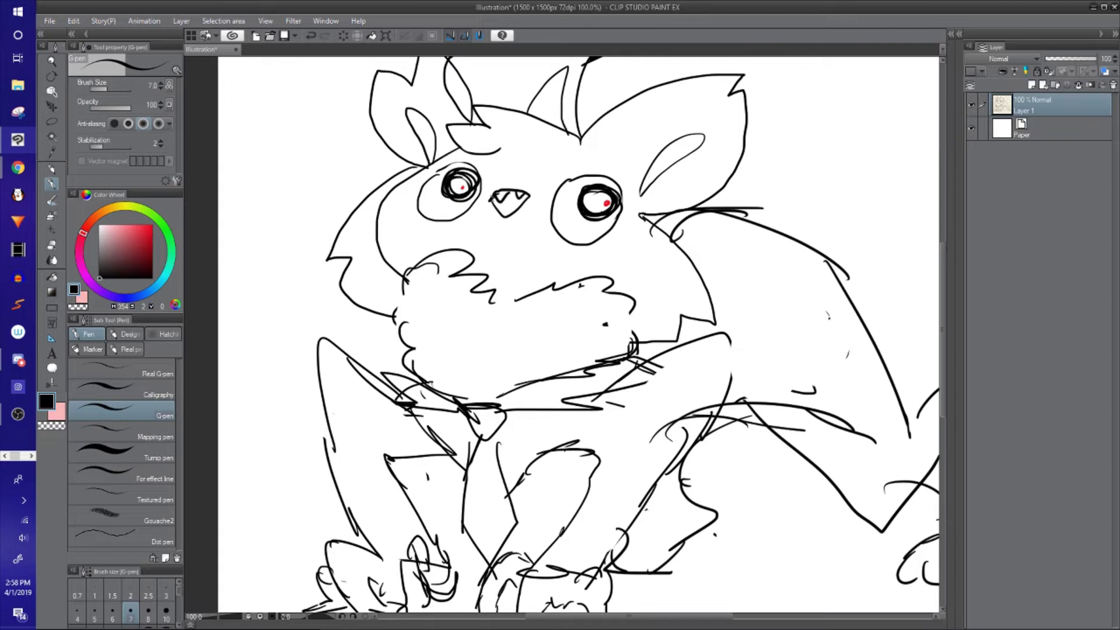
# Step: Redraw the right ear as a tall rounded shape with jagged fur at its base and an inner ear line
pyautogui.moveTo(547, 188)
pyautogui.mouseDown()
pyautogui.moveTo(494, 292)
pyautogui.moveTo(526, 272)
pyautogui.mouseUp()
pyautogui.press('e')
pyautogui.moveTo(571, 216)
pyautogui.mouseDown()
pyautogui.moveTo(540, 195)
pyautogui.moveTo(555, 257)
pyautogui.moveTo(600, 268)
pyautogui.moveTo(653, 216)
pyautogui.moveTo(605, 242)
pyautogui.mouseUp()
pyautogui.press('p')
pyautogui.moveTo(507, 252)
pyautogui.mouseDown()
pyautogui.moveTo(535, 187)
pyautogui.moveTo(639, 221)
pyautogui.moveTo(607, 284)
pyautogui.moveTo(579, 305)
pyautogui.mouseUp()
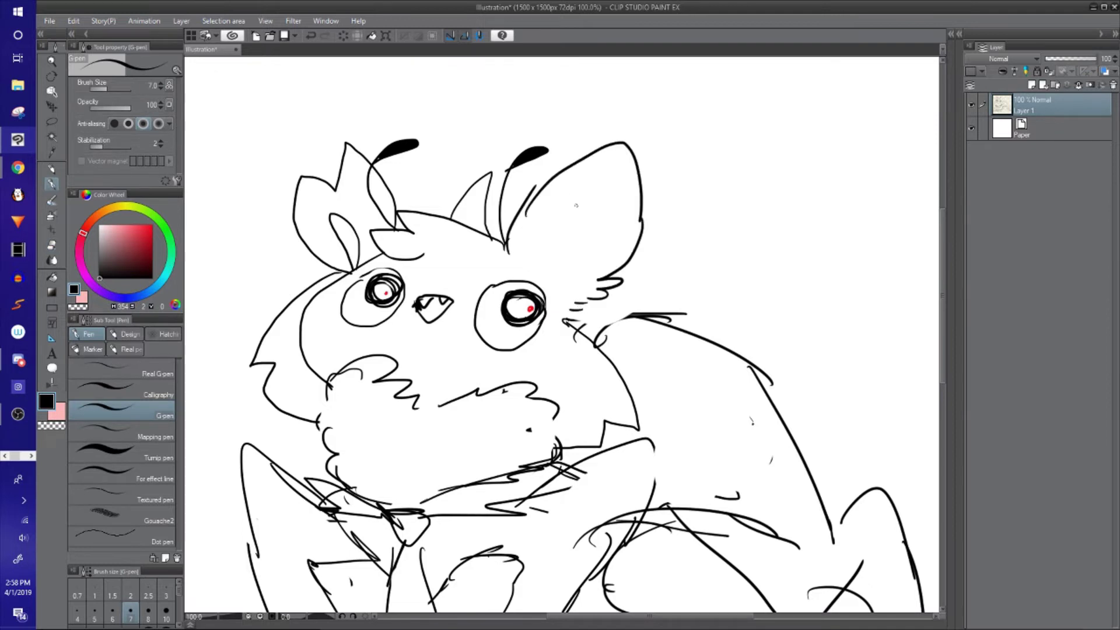
pyautogui.moveTo(569, 190); pyautogui.dragTo(572, 307)
pyautogui.moveTo(560, 275); pyautogui.dragTo(562, 290)
pyautogui.moveTo(499, 264); pyautogui.dragTo(531, 287)
# Step: Redraw the left ear to match, tall and rounded with jagged fur along its outer edge
pyautogui.press('e')
pyautogui.moveTo(374, 259)
pyautogui.mouseDown()
pyautogui.moveTo(369, 197)
pyautogui.moveTo(408, 183)
pyautogui.mouseUp()
pyautogui.press('p')
pyautogui.moveTo(423, 257)
pyautogui.mouseDown()
pyautogui.moveTo(418, 191)
pyautogui.moveTo(335, 186)
pyautogui.moveTo(322, 235)
pyautogui.moveTo(334, 284)
pyautogui.mouseUp()
pyautogui.moveTo(392, 214)
pyautogui.mouseDown()
pyautogui.moveTo(382, 286)
pyautogui.moveTo(348, 292)
pyautogui.mouseUp()
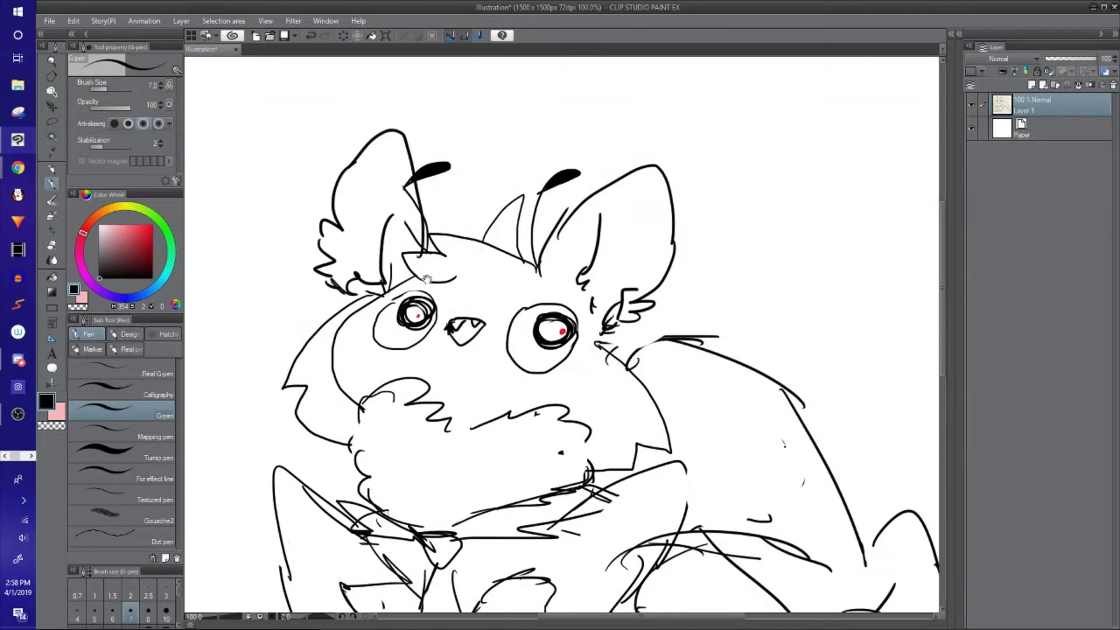
# Step: Replace the black-tipped antennae with curled ones and erase the small horn between them
pyautogui.moveTo(427, 279); pyautogui.dragTo(425, 294)
pyautogui.press('e')
pyautogui.moveTo(418, 234)
pyautogui.mouseDown()
pyautogui.moveTo(413, 187)
pyautogui.moveTo(442, 183)
pyautogui.mouseUp()
pyautogui.press('p')
pyautogui.moveTo(419, 262)
pyautogui.mouseDown()
pyautogui.moveTo(459, 153)
pyautogui.moveTo(416, 181)
pyautogui.moveTo(445, 166)
pyautogui.mouseUp()
pyautogui.press('e')
pyautogui.moveTo(549, 191)
pyautogui.mouseDown()
pyautogui.moveTo(537, 243)
pyautogui.moveTo(513, 250)
pyautogui.moveTo(492, 237)
pyautogui.moveTo(518, 187)
pyautogui.moveTo(553, 191)
pyautogui.mouseUp()
pyautogui.click(578, 178)
pyautogui.press('p')
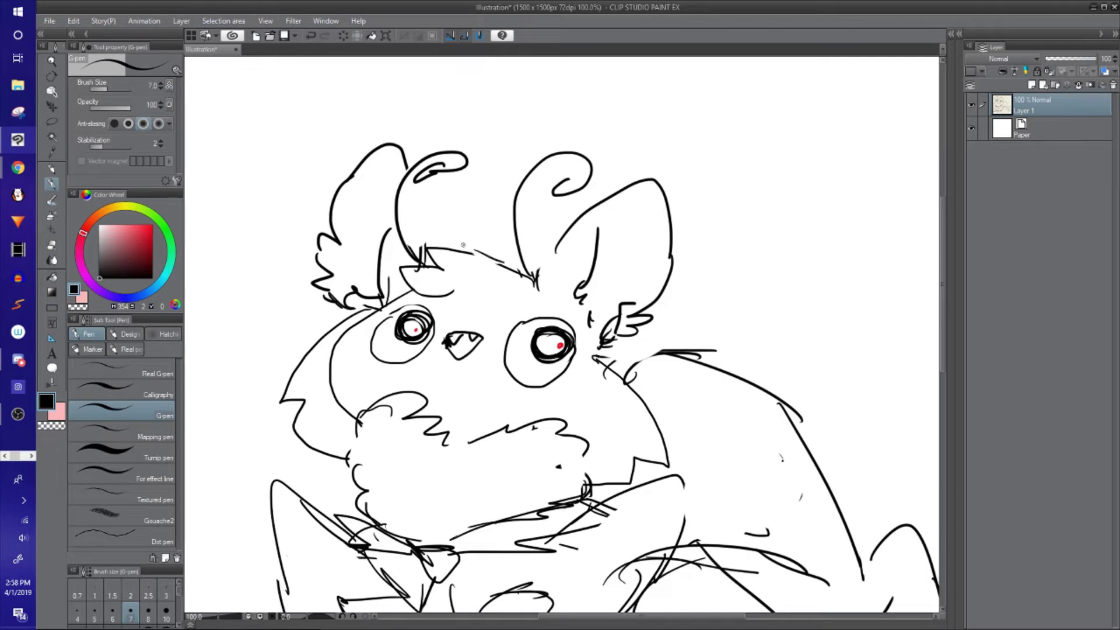
# Step: Draw a long, jagged, twisted horn rising from the forehead between the antennae
pyautogui.moveTo(474, 245)
pyautogui.mouseDown()
pyautogui.moveTo(501, 220)
pyautogui.moveTo(499, 143)
pyautogui.moveTo(525, 82)
pyautogui.moveTo(508, 173)
pyautogui.mouseUp()
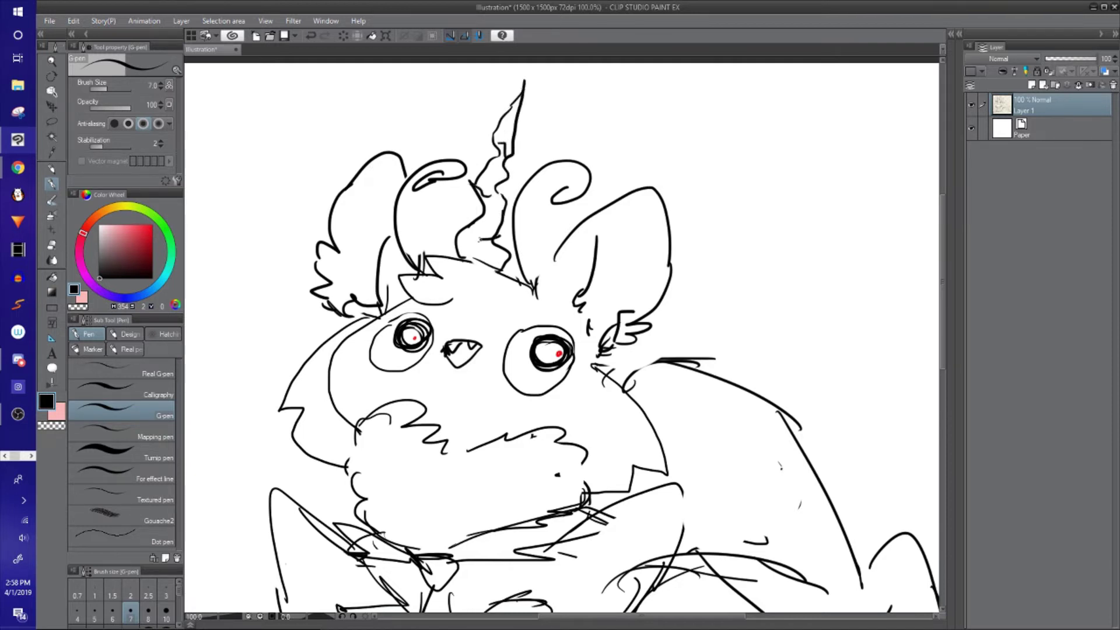
# Step: Draw a rounded face outline down both sides of the eyes, redoing the left side after undoing its first strokes
pyautogui.moveTo(479, 239)
pyautogui.mouseDown()
pyautogui.moveTo(472, 247)
pyautogui.moveTo(590, 361)
pyautogui.moveTo(589, 446)
pyautogui.mouseUp()
pyautogui.moveTo(395, 310); pyautogui.dragTo(394, 393)
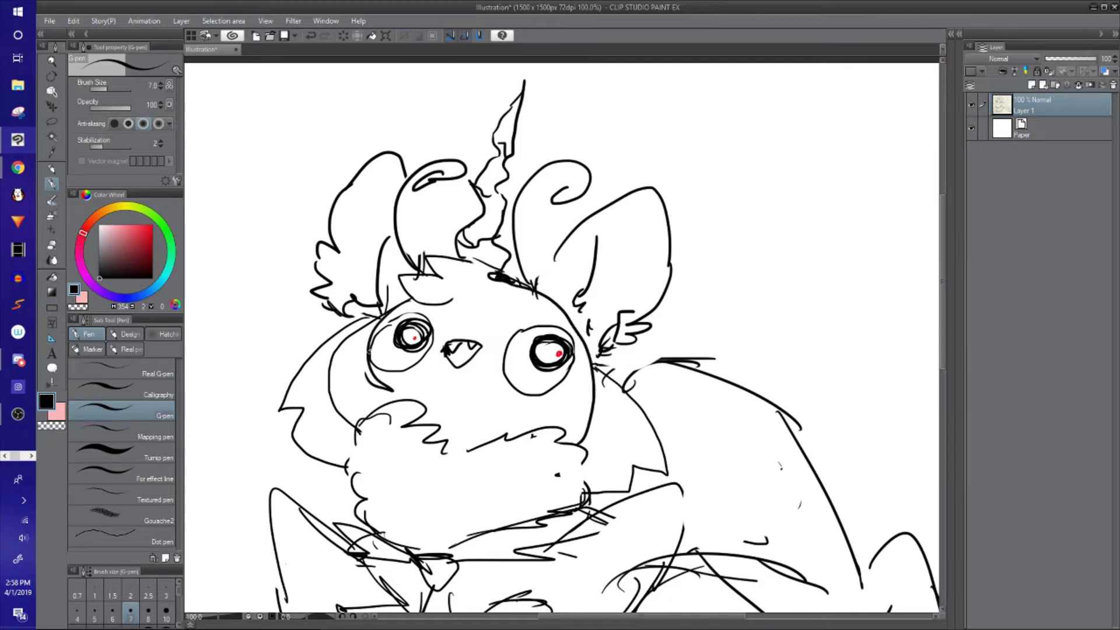
pyautogui.moveTo(366, 350); pyautogui.dragTo(389, 409)
pyautogui.hotkey('ctrl', 'z')
pyautogui.hotkey('ctrl', 'z')
pyautogui.moveTo(379, 318)
pyautogui.mouseDown()
pyautogui.moveTo(359, 382)
pyautogui.moveTo(381, 406)
pyautogui.mouseUp()
pyautogui.moveTo(371, 318); pyautogui.dragTo(355, 345)
pyautogui.moveTo(473, 381)
pyautogui.mouseDown()
pyautogui.moveTo(436, 344)
pyautogui.moveTo(453, 175)
pyautogui.mouseUp()
pyautogui.moveTo(442, 309); pyautogui.dragTo(397, 352)
pyautogui.moveTo(494, 360)
pyautogui.mouseDown()
pyautogui.moveTo(416, 353)
pyautogui.moveTo(499, 400)
pyautogui.moveTo(501, 430)
pyautogui.moveTo(502, 421)
pyautogui.mouseUp()
pyautogui.scroll(-2, 567, 248)
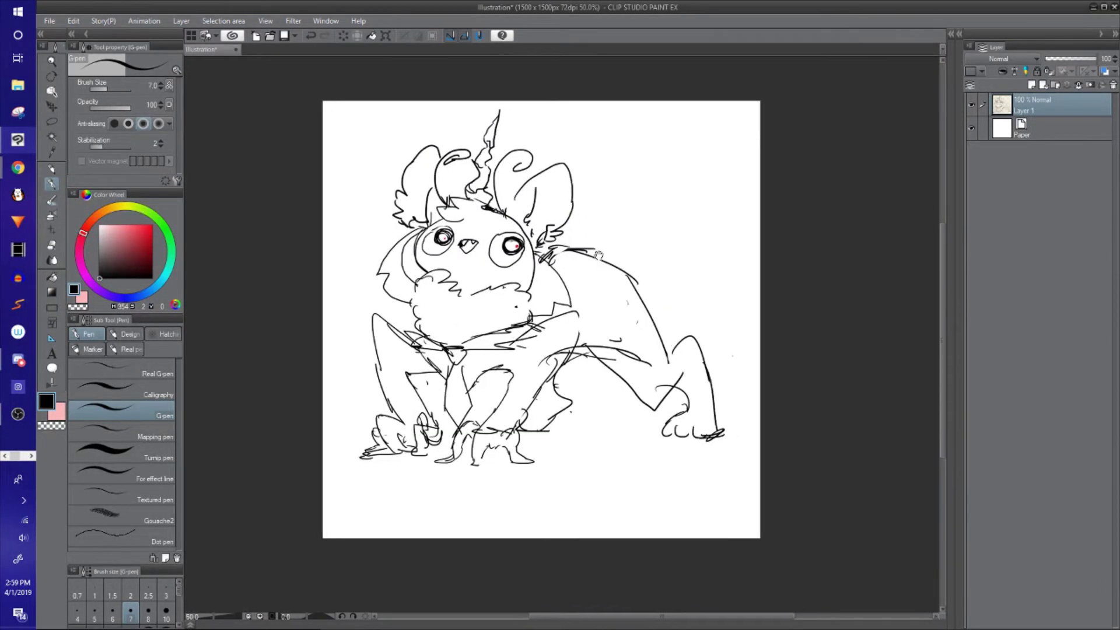
# Step: Erase the stray lines inside the hind body and draw a dark haunch line where the belly meets the front leg
pyautogui.press('e')
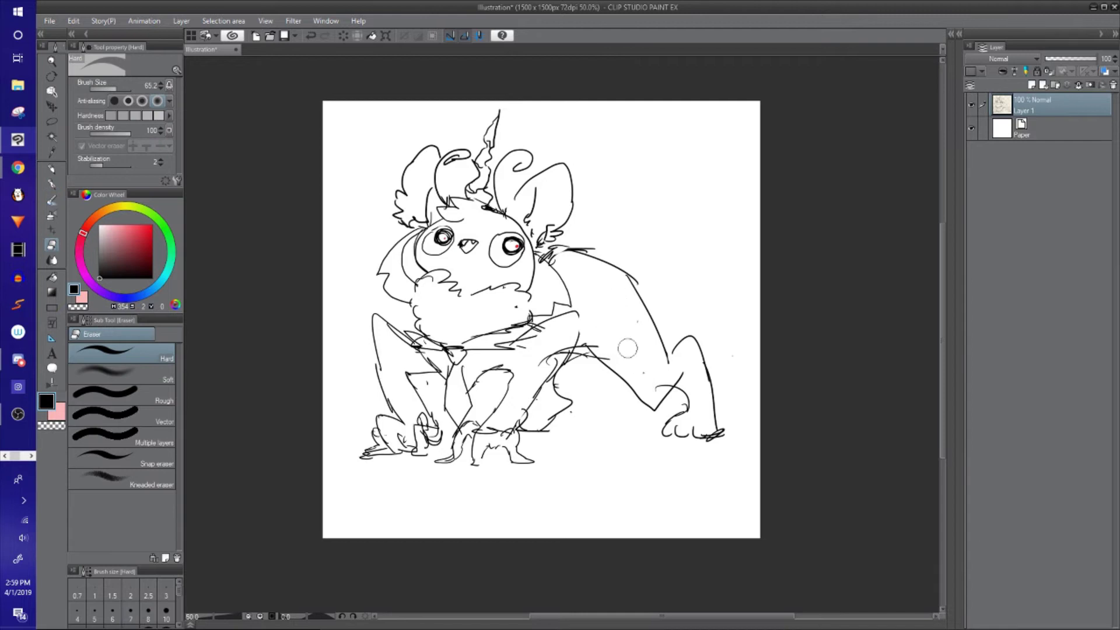
pyautogui.press('p')
pyautogui.moveTo(590, 313); pyautogui.dragTo(593, 345)
# Step: Try a long tail with a spiral tip curving up from the back
pyautogui.moveTo(580, 284)
pyautogui.mouseDown()
pyautogui.moveTo(567, 304)
pyautogui.moveTo(621, 247)
pyautogui.moveTo(589, 176)
pyautogui.moveTo(591, 191)
pyautogui.mouseUp()
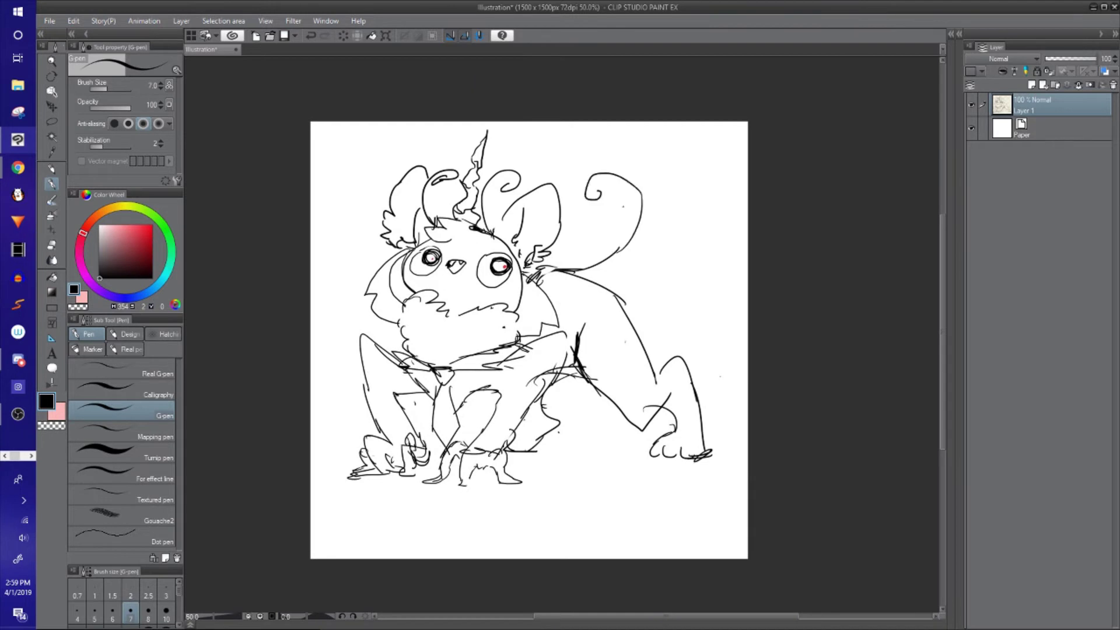
pyautogui.moveTo(633, 236); pyautogui.dragTo(619, 223)
pyautogui.hotkey('ctrl', 'z')
pyautogui.hotkey('ctrl', 'z')
pyautogui.hotkey('ctrl', 'z')
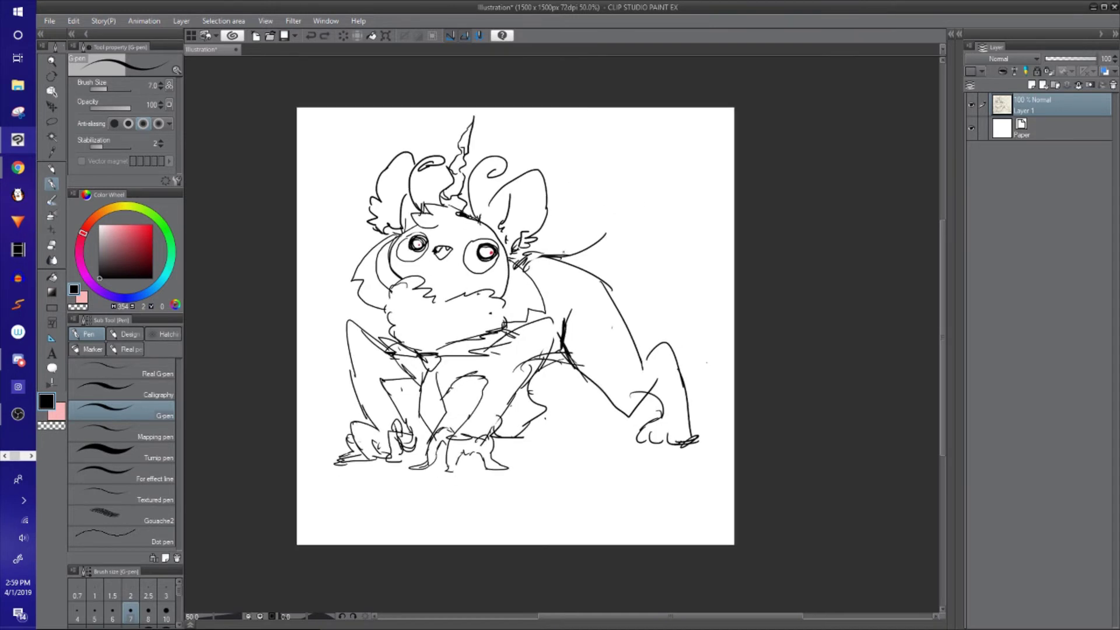
# Step: Draw an arm-like tail rising from the back and ending in a hand that makes an OK sign
pyautogui.moveTo(547, 257)
pyautogui.mouseDown()
pyautogui.moveTo(592, 221)
pyautogui.moveTo(597, 181)
pyautogui.moveTo(620, 154)
pyautogui.moveTo(655, 143)
pyautogui.moveTo(686, 172)
pyautogui.moveTo(666, 190)
pyautogui.moveTo(636, 193)
pyautogui.moveTo(574, 248)
pyautogui.moveTo(607, 207)
pyautogui.moveTo(605, 188)
pyautogui.moveTo(682, 159)
pyautogui.moveTo(581, 242)
pyautogui.mouseUp()
pyautogui.press('e')
pyautogui.press('p')
pyautogui.moveTo(586, 251)
pyautogui.mouseDown()
pyautogui.moveTo(596, 212)
pyautogui.moveTo(567, 181)
pyautogui.moveTo(589, 125)
pyautogui.mouseUp()
pyautogui.moveTo(585, 153)
pyautogui.mouseDown()
pyautogui.moveTo(606, 133)
pyautogui.moveTo(599, 152)
pyautogui.mouseUp()
pyautogui.moveTo(602, 149); pyautogui.dragTo(594, 159)
pyautogui.hotkey('ctrl', 'z')
pyautogui.hotkey('ctrl', 'z')
pyautogui.hotkey('ctrl', 'z')
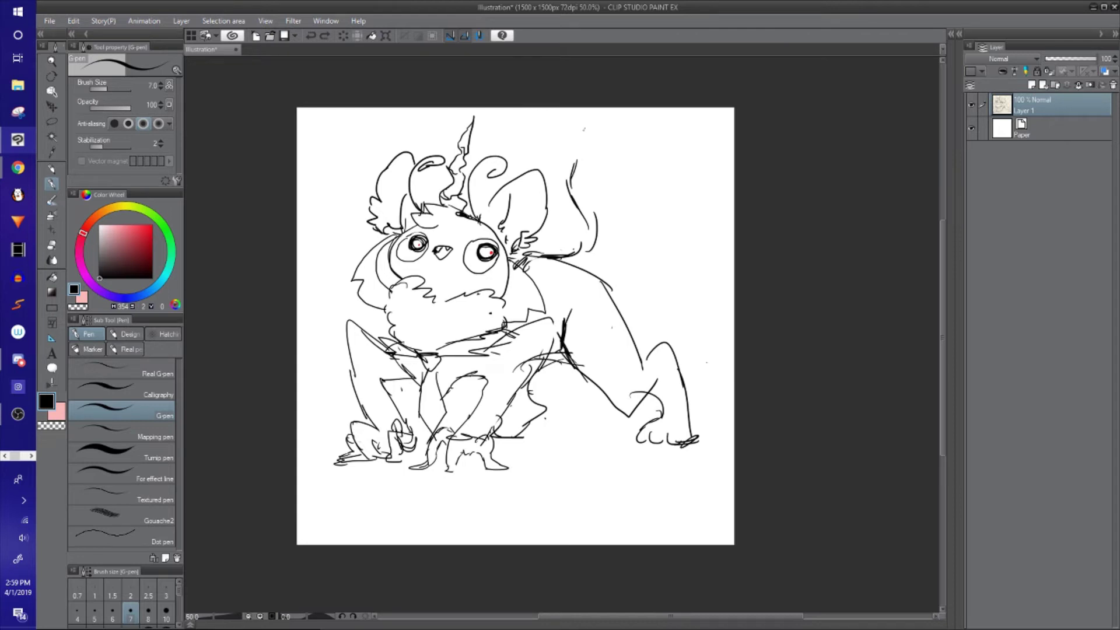
pyautogui.moveTo(575, 170)
pyautogui.mouseDown()
pyautogui.moveTo(613, 149)
pyautogui.moveTo(588, 186)
pyautogui.moveTo(595, 215)
pyautogui.moveTo(591, 175)
pyautogui.mouseUp()
pyautogui.moveTo(577, 125)
pyautogui.mouseDown()
pyautogui.moveTo(581, 161)
pyautogui.moveTo(592, 149)
pyautogui.moveTo(620, 153)
pyautogui.mouseUp()
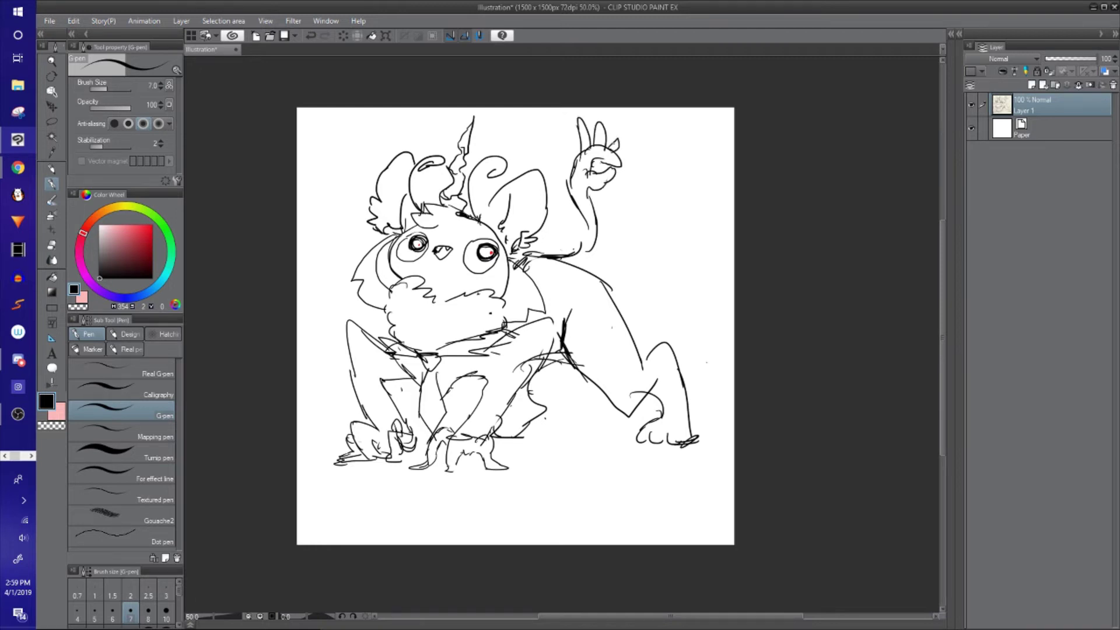
pyautogui.moveTo(601, 261)
pyautogui.mouseDown()
pyautogui.moveTo(613, 272)
pyautogui.moveTo(582, 276)
pyautogui.mouseUp()
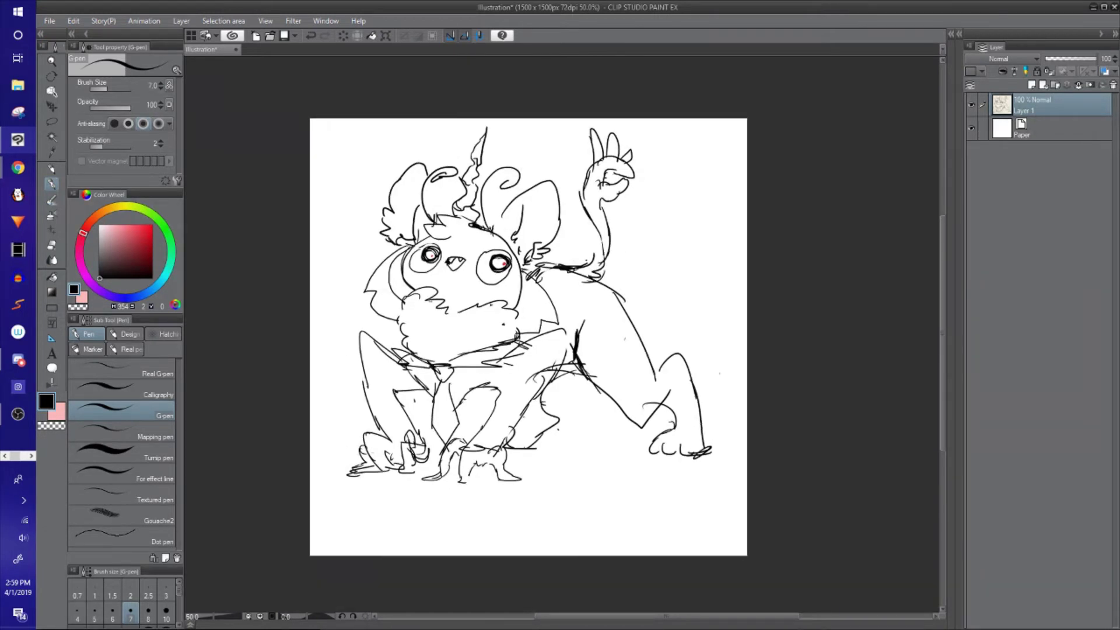
# Step: Erase the ruff's upper left curls and draw scalloped mane lobes along both sides of the head
pyautogui.press('e')
pyautogui.moveTo(411, 293)
pyautogui.mouseDown()
pyautogui.moveTo(430, 301)
pyautogui.moveTo(404, 303)
pyautogui.moveTo(369, 280)
pyautogui.moveTo(346, 299)
pyautogui.mouseUp()
pyautogui.press('p')
pyautogui.hotkey('ctrl', 'z')
pyautogui.moveTo(401, 243)
pyautogui.mouseDown()
pyautogui.moveTo(350, 261)
pyautogui.moveTo(366, 293)
pyautogui.mouseUp()
pyautogui.hotkey('ctrl', 'z')
pyautogui.moveTo(525, 265)
pyautogui.mouseDown()
pyautogui.moveTo(553, 284)
pyautogui.moveTo(543, 308)
pyautogui.mouseUp()
pyautogui.moveTo(395, 241)
pyautogui.mouseDown()
pyautogui.moveTo(371, 255)
pyautogui.moveTo(378, 320)
pyautogui.mouseUp()
pyautogui.moveTo(394, 331); pyautogui.dragTo(424, 333)
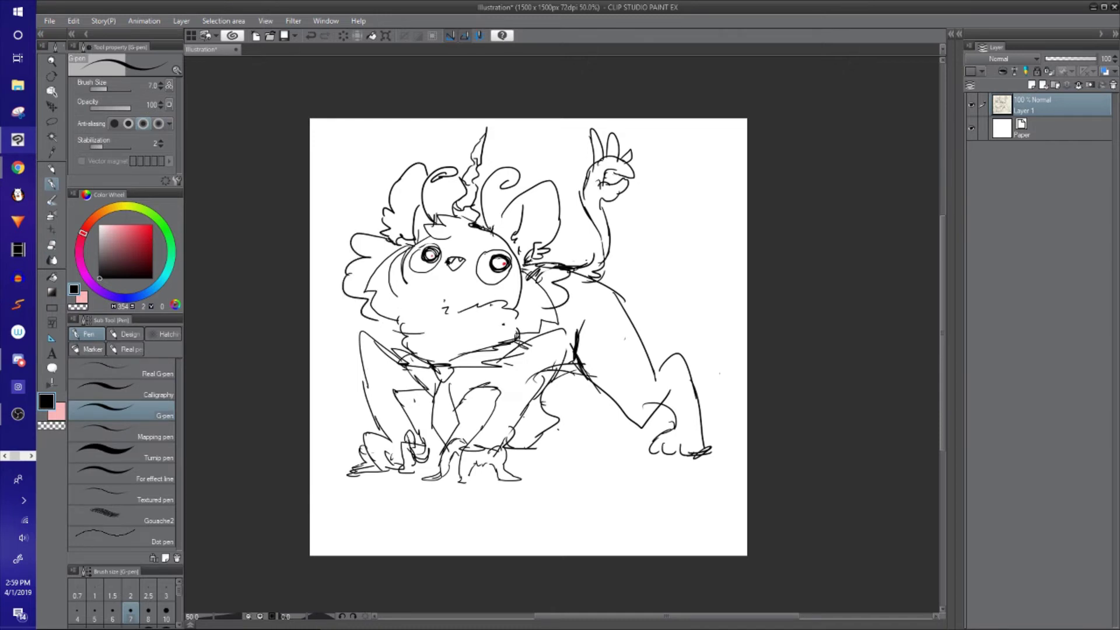
# Step: Add short curves by the tail base and right ear, and erase the inner cheek lines beside the left eye
pyautogui.moveTo(571, 241); pyautogui.dragTo(581, 260)
pyautogui.moveTo(486, 213); pyautogui.dragTo(507, 218)
pyautogui.press('e')
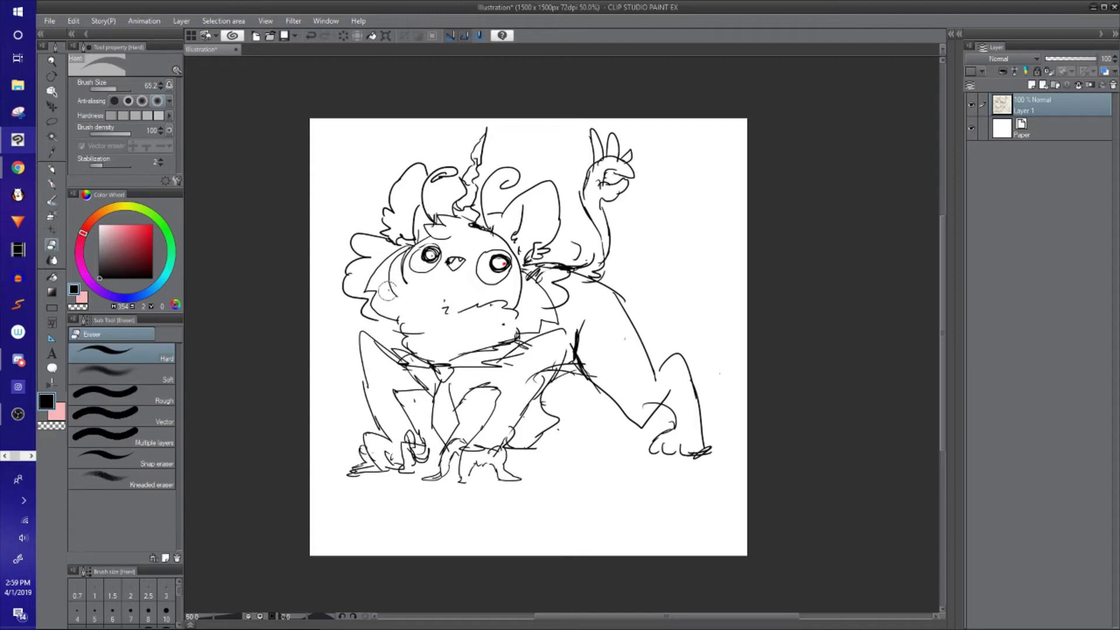
pyautogui.press('p')
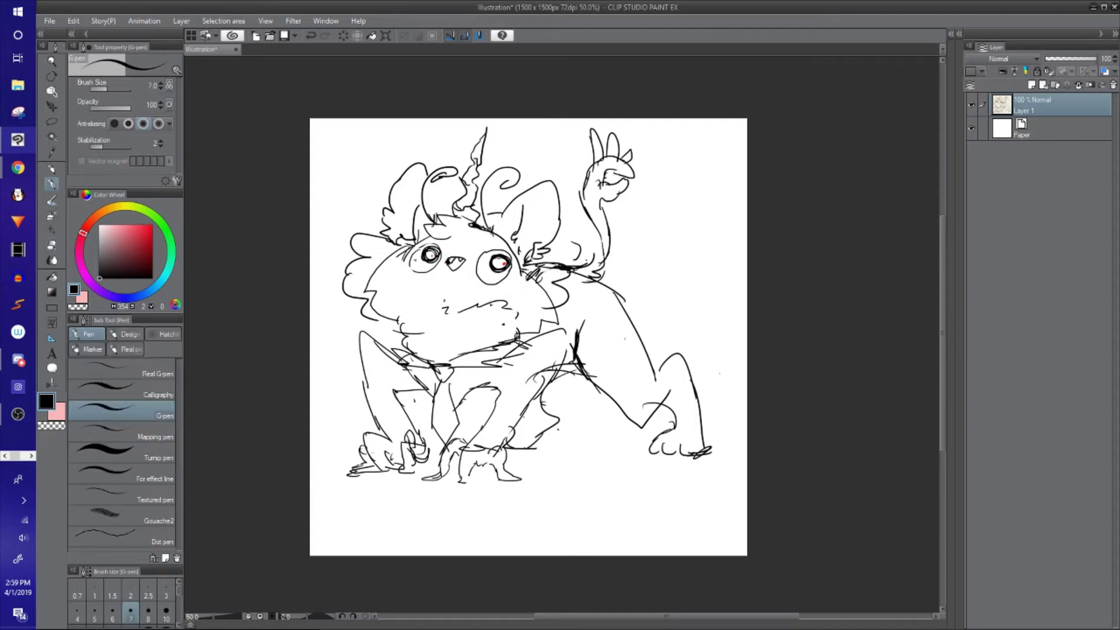
# Step: Erase the small red-dotted pupils from both eyes
pyautogui.moveTo(513, 298); pyautogui.dragTo(542, 299)
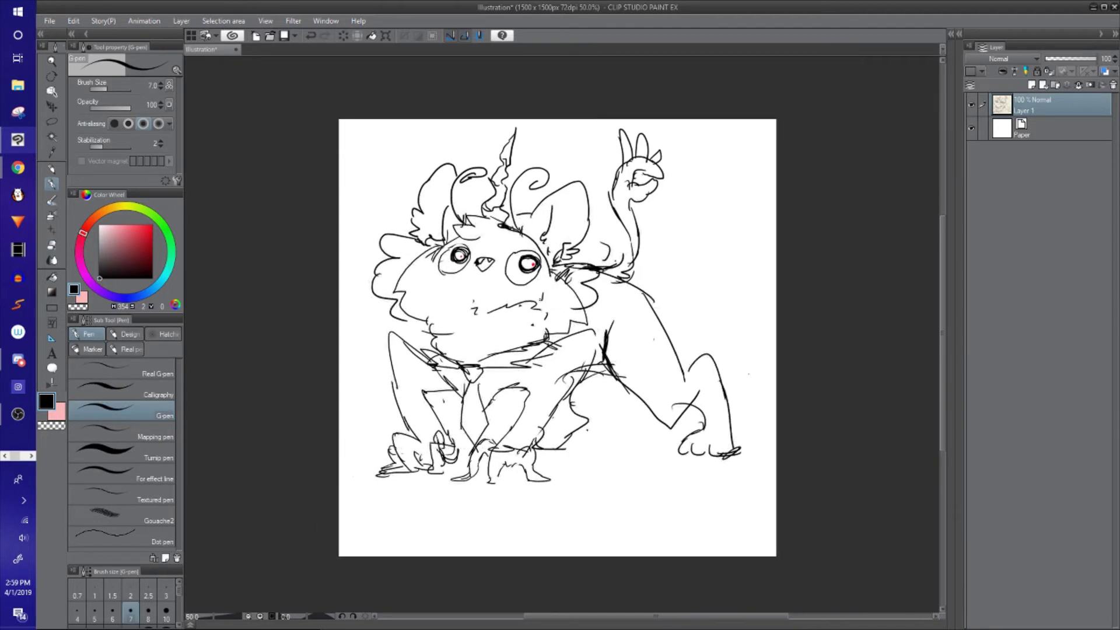
pyautogui.scroll(3, 522, 294)
pyautogui.moveTo(410, 277); pyautogui.dragTo(464, 349)
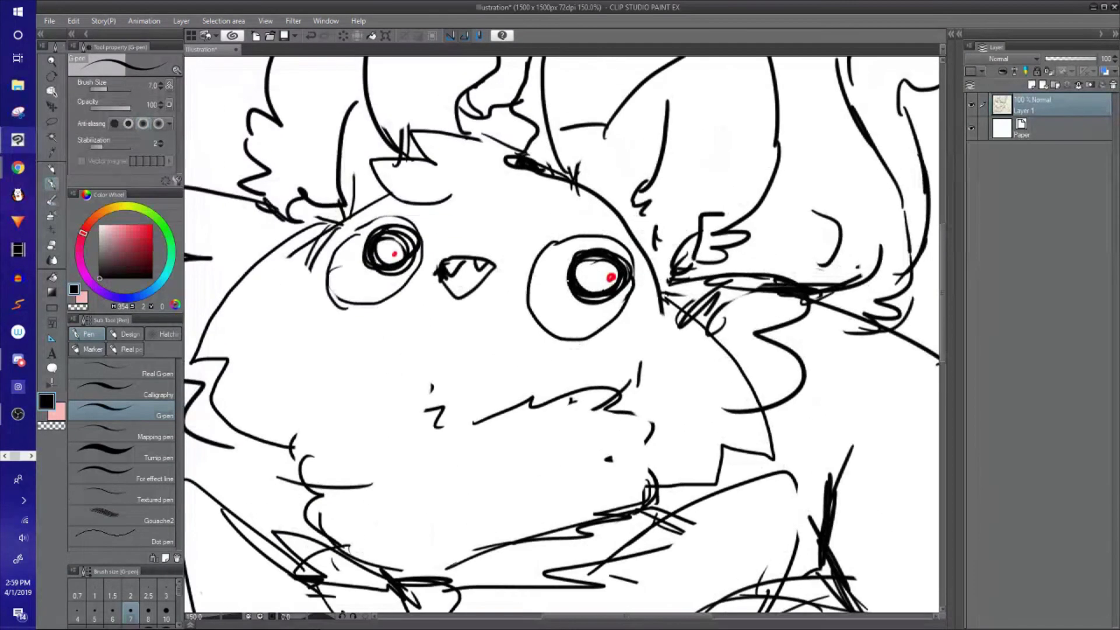
pyautogui.press('e')
pyautogui.moveTo(588, 274); pyautogui.dragTo(603, 277)
pyautogui.moveTo(363, 255)
pyautogui.mouseDown()
pyautogui.moveTo(397, 258)
pyautogui.moveTo(362, 290)
pyautogui.moveTo(371, 229)
pyautogui.mouseUp()
# Step: Draw larger pupils in both eyes and fill them solid black
pyautogui.press('p')
pyautogui.moveTo(580, 241)
pyautogui.mouseDown()
pyautogui.moveTo(617, 237)
pyautogui.moveTo(560, 283)
pyautogui.moveTo(642, 257)
pyautogui.moveTo(569, 243)
pyautogui.moveTo(611, 240)
pyautogui.moveTo(633, 281)
pyautogui.moveTo(569, 243)
pyautogui.moveTo(626, 241)
pyautogui.mouseUp()
pyautogui.hotkey('ctrl', 'z')
pyautogui.press('g')
pyautogui.click(595, 268)
pyautogui.click(412, 251)
pyautogui.press('p')
pyautogui.moveTo(624, 284)
pyautogui.mouseDown()
pyautogui.moveTo(612, 240)
pyautogui.moveTo(565, 245)
pyautogui.moveTo(586, 245)
pyautogui.moveTo(551, 275)
pyautogui.mouseUp()
# Step: Draw white plus-shaped highlights with a short dash beside them in both black pupils, using transparent strokes
pyautogui.press('c')
pyautogui.moveTo(340, 261)
pyautogui.mouseDown()
pyautogui.moveTo(367, 250)
pyautogui.moveTo(391, 262)
pyautogui.moveTo(423, 255)
pyautogui.mouseUp()
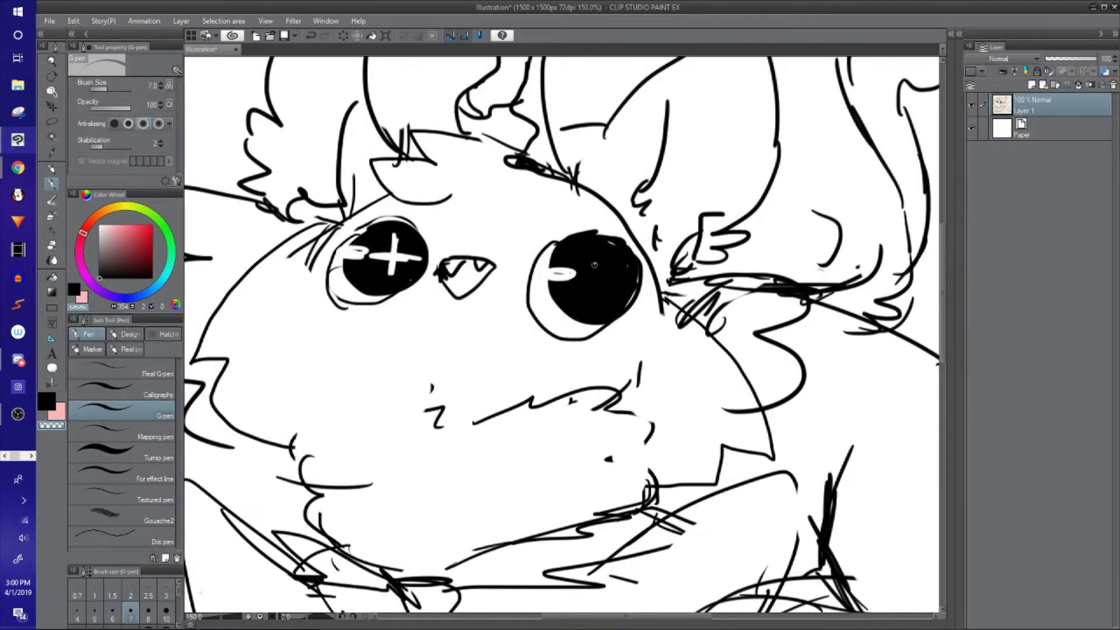
pyautogui.moveTo(603, 252)
pyautogui.mouseDown()
pyautogui.moveTo(598, 297)
pyautogui.moveTo(630, 278)
pyautogui.moveTo(630, 304)
pyautogui.moveTo(616, 287)
pyautogui.mouseUp()
pyautogui.press('c')
# Step: Touch up the small inner lines of the triangular nose between the eyes, alternating ink and transparent strokes
pyautogui.moveTo(493, 257); pyautogui.dragTo(476, 272)
pyautogui.press('c')
pyautogui.moveTo(489, 258); pyautogui.dragTo(470, 268)
pyautogui.press('c')
pyautogui.moveTo(472, 268); pyautogui.dragTo(499, 253)
pyautogui.press('c')
pyautogui.press('c')
pyautogui.press('c')
pyautogui.press('c')
pyautogui.press('space')
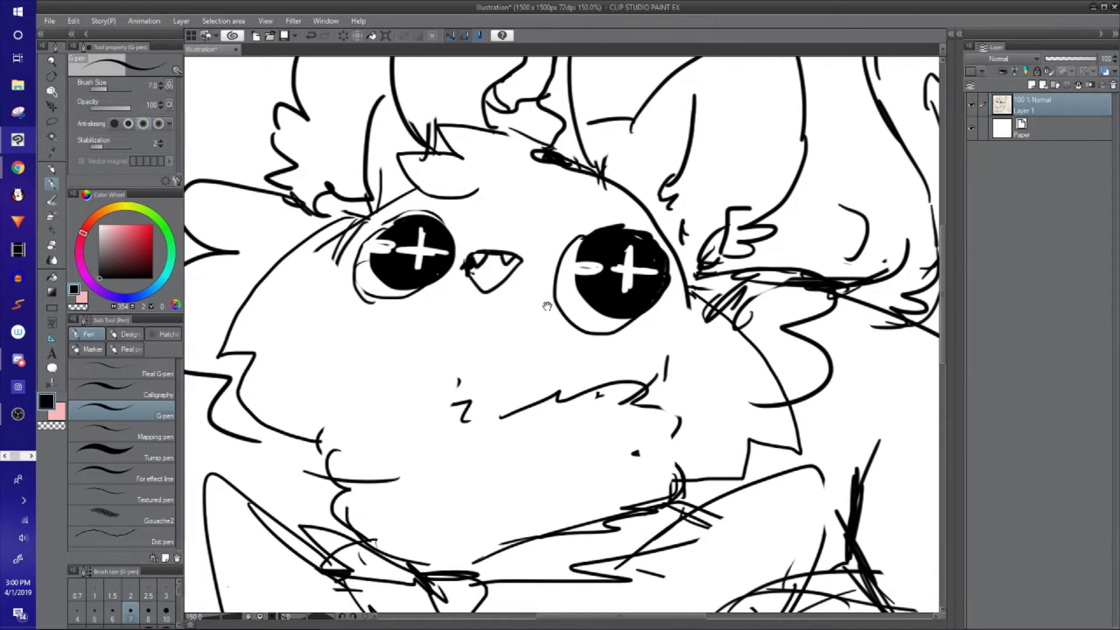
pyautogui.scroll(-4, 548, 307)
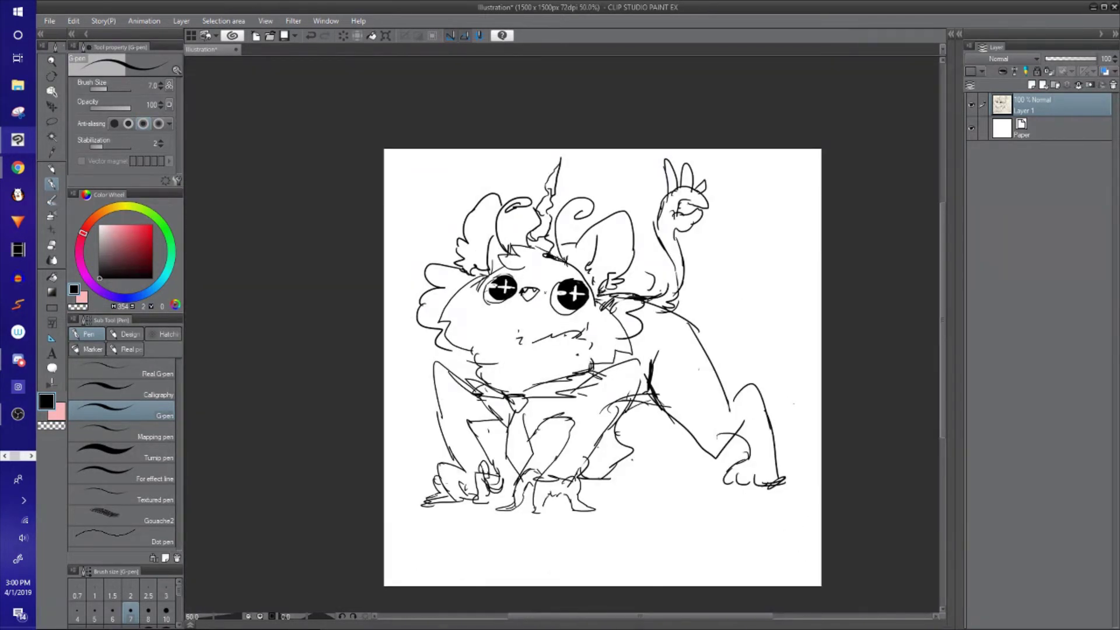
pyautogui.moveTo(524, 381); pyautogui.dragTo(482, 356)
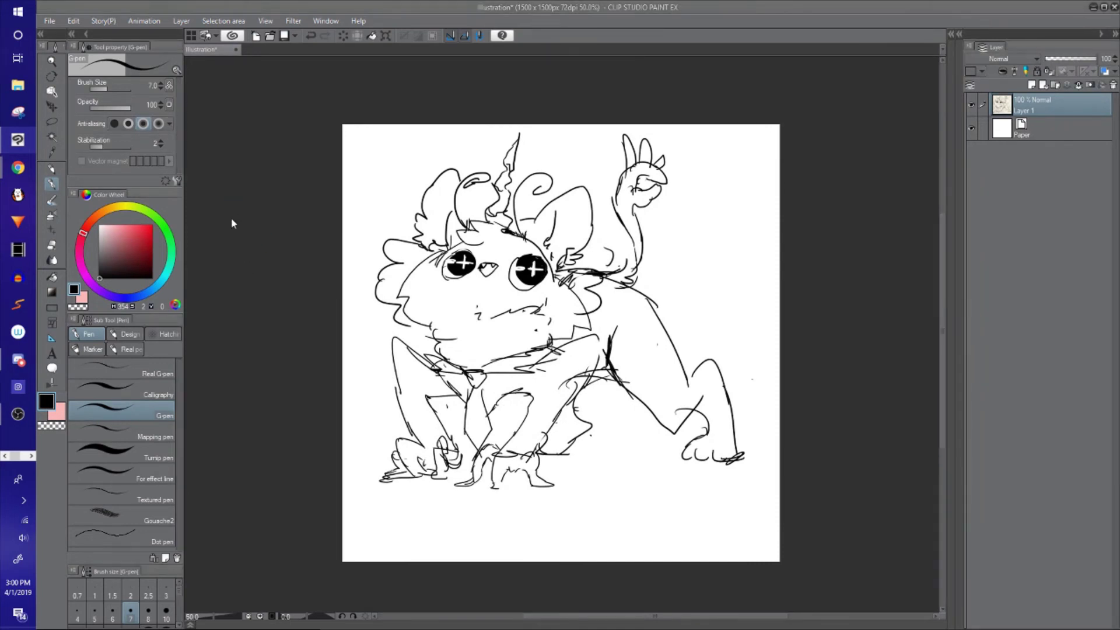
# Step: Name the save file "The most majestic creature to ever exist in this hellish world we call home they will bring joy and rainbows to all living beings"
pyautogui.hotkey('ctrl', 's')
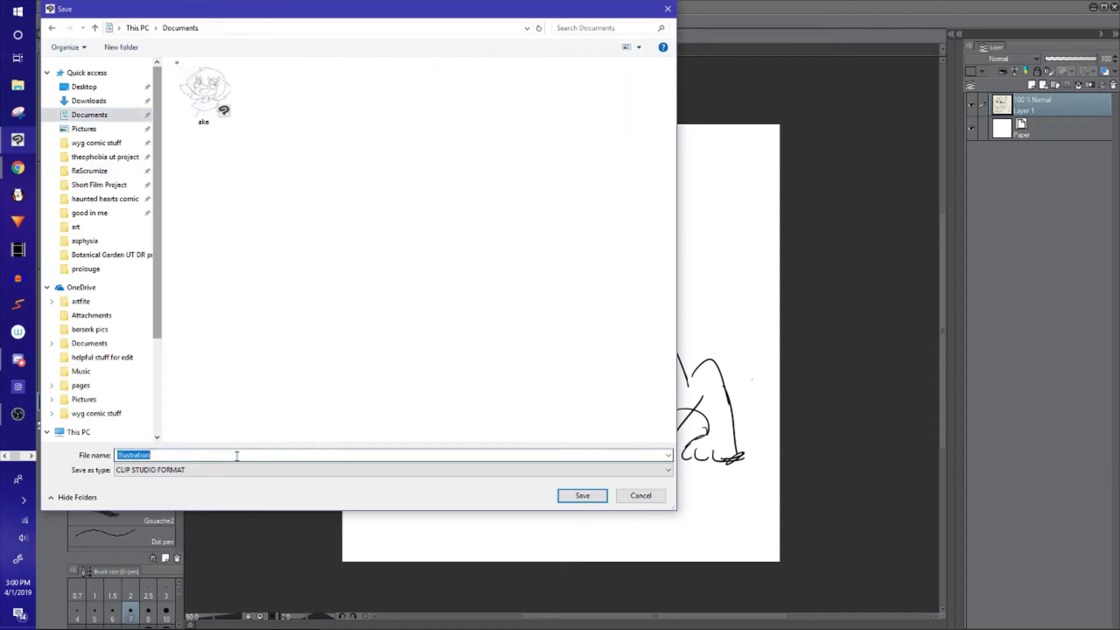
pyautogui.write('The m')
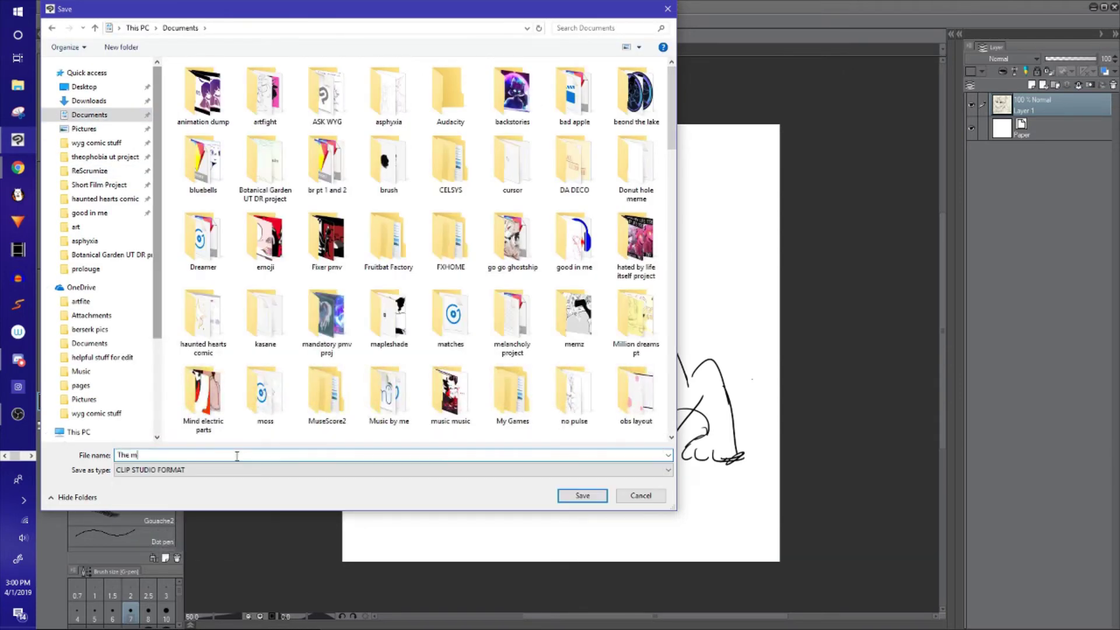
pyautogui.write('ost majestic creature to ever exist in this ')
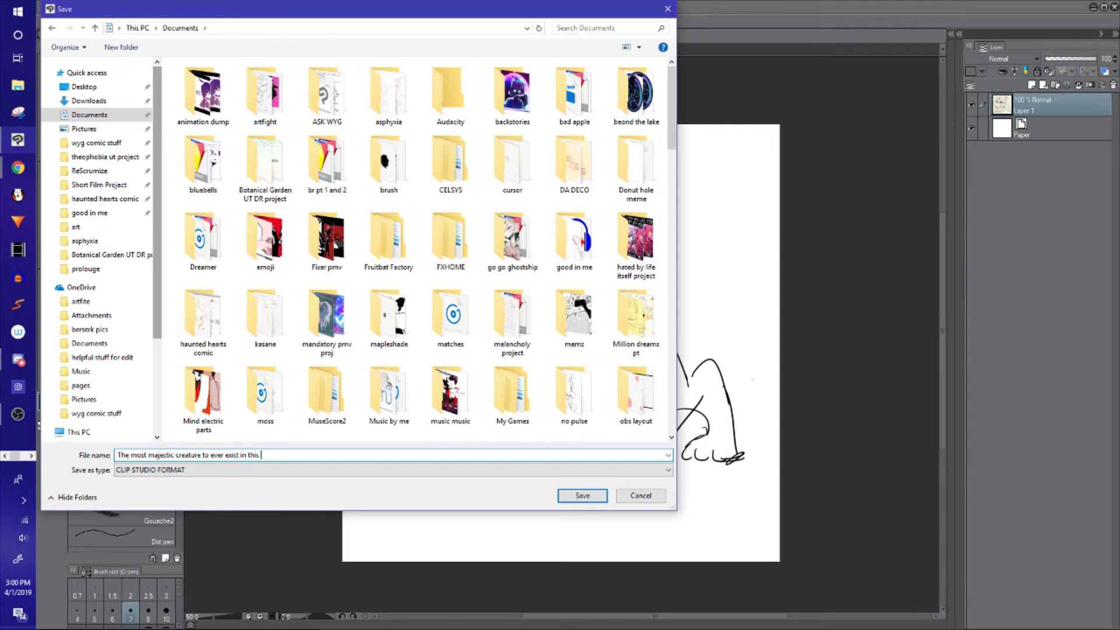
pyautogui.write(' hellish world we call home they will b')
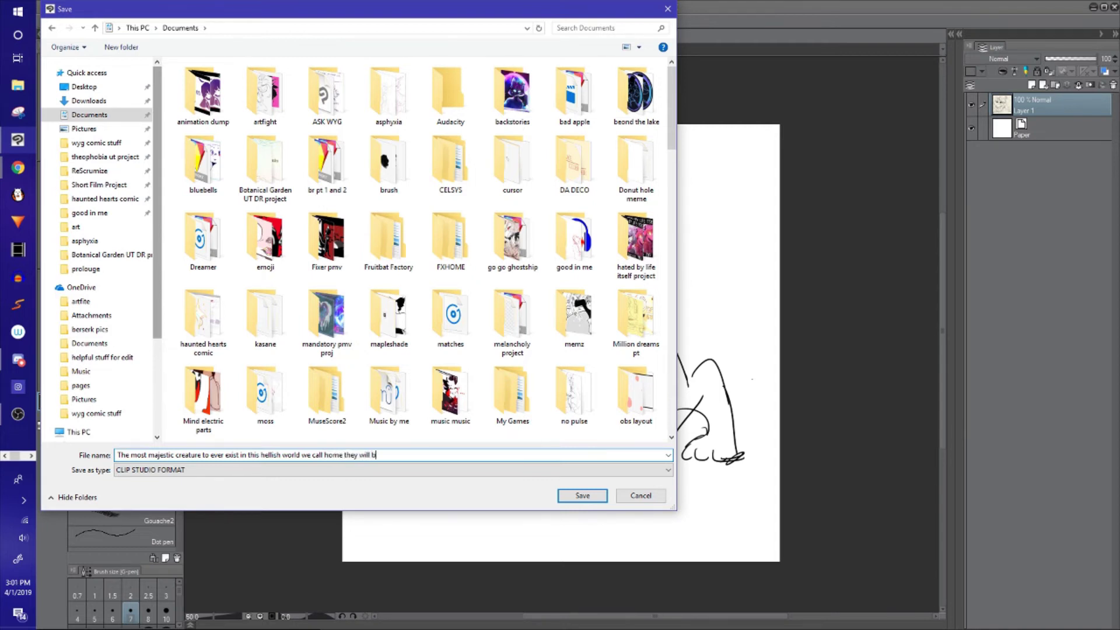
pyautogui.write('ring joy and rainbows to all living beings')
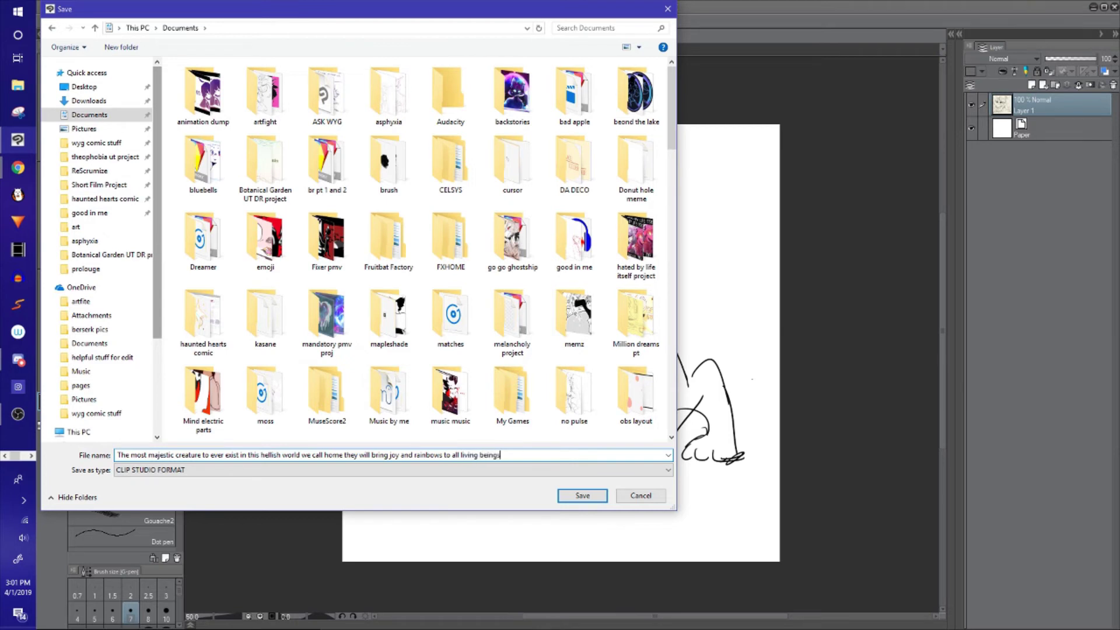
# Step: Append "if you are not alive then uhh im sorry u cant get the majesticness from this godly being" to the file name and save the drawing
pyautogui.write(' if you are not alive then uhh im sorry u cant')
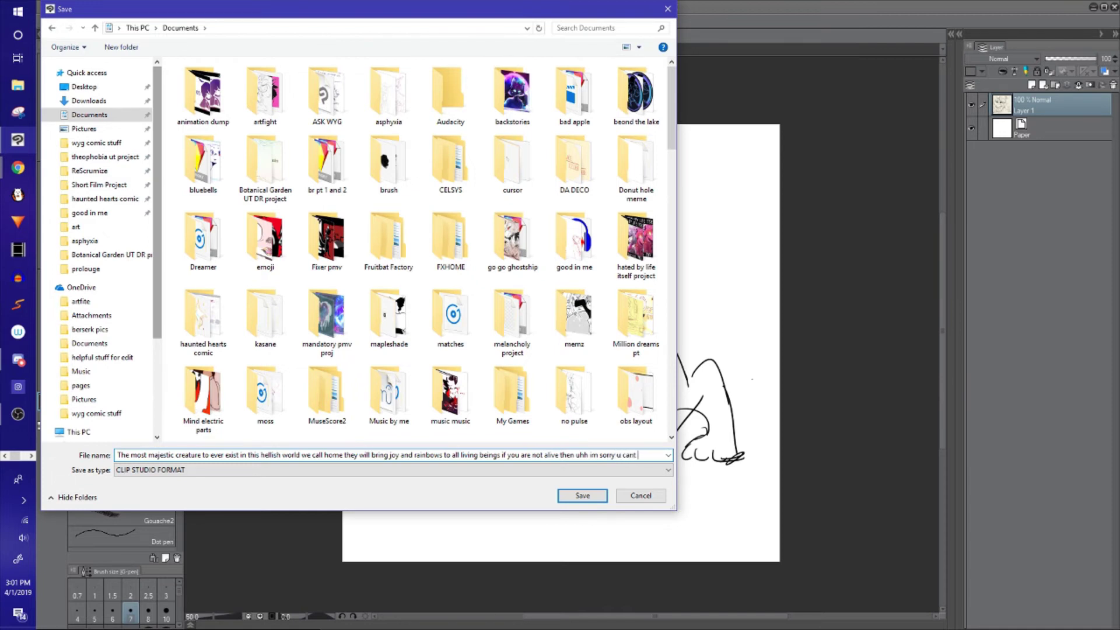
pyautogui.write(' get the majestic')
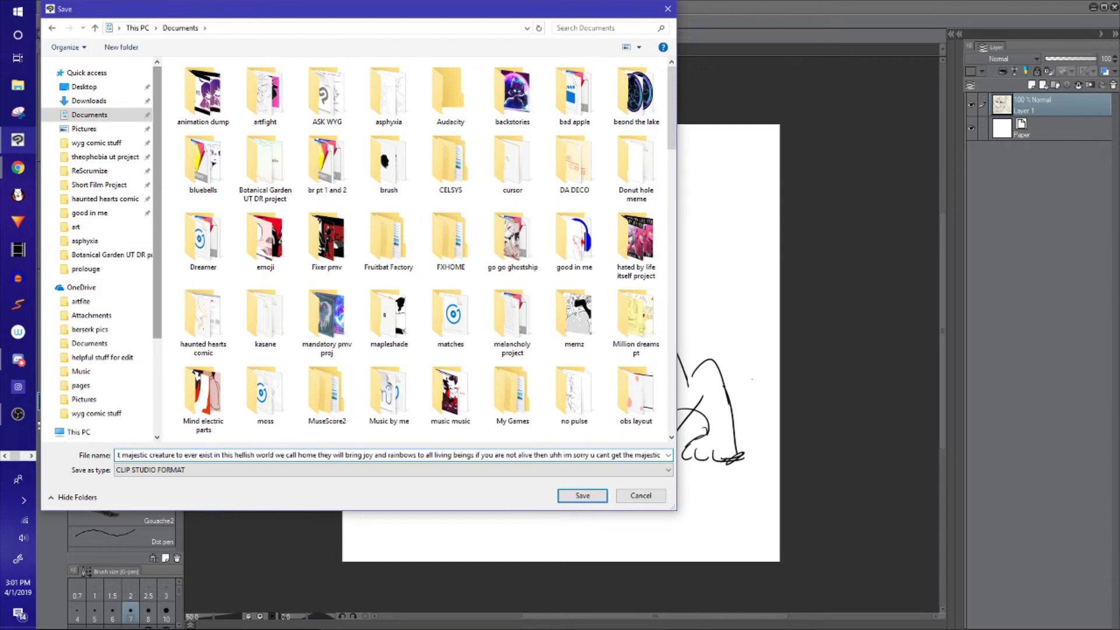
pyautogui.write('ness from this')
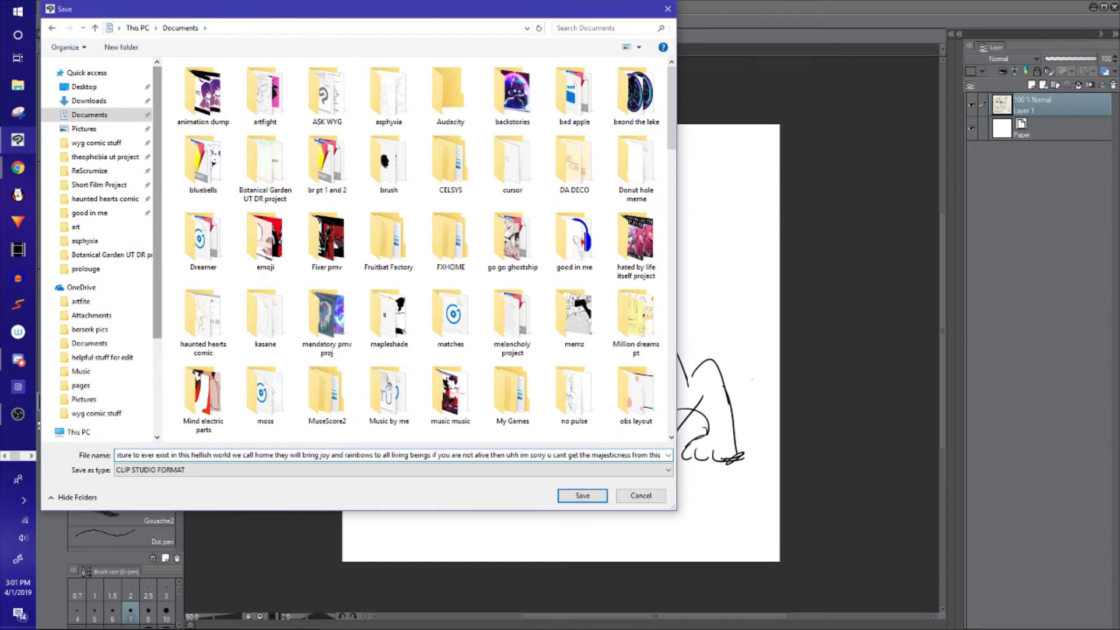
pyautogui.write(' g')
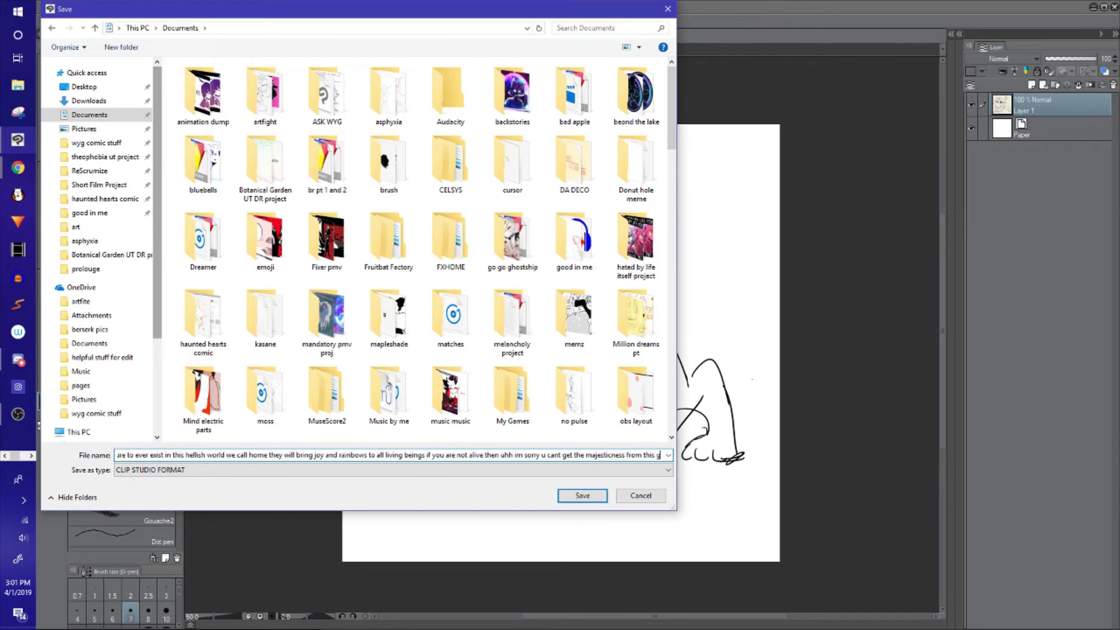
pyautogui.write('odly being')
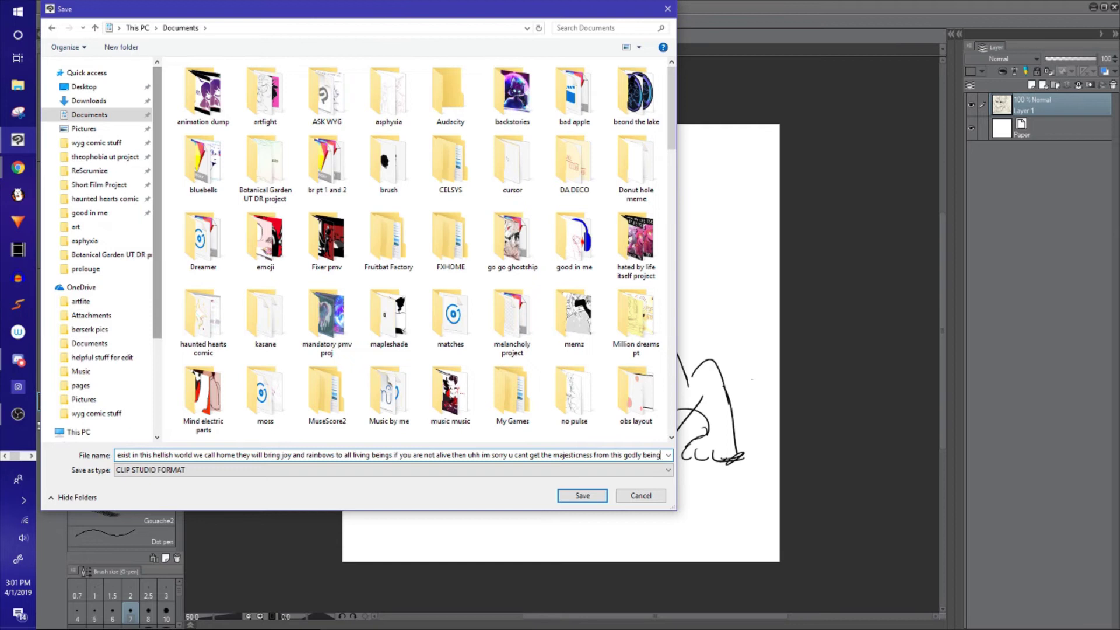
pyautogui.press('Return')
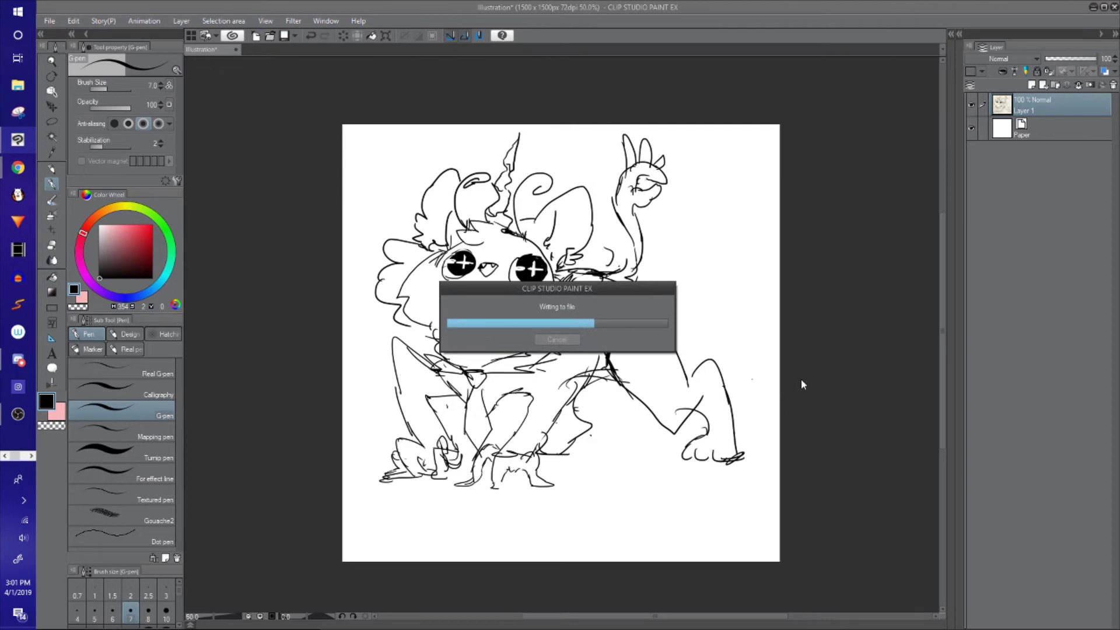
pyautogui.click(862, 432)
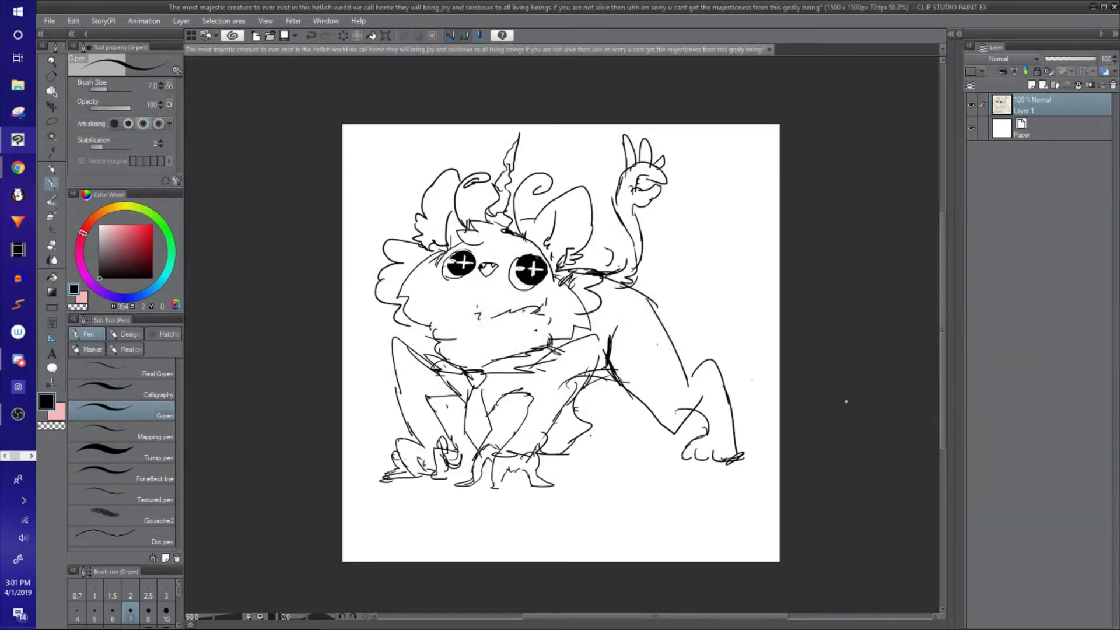
# Step: Erase the jagged mouth line and draw the scalloped right half of a heart-shaped chest ruff below the face
pyautogui.scroll(1, 846, 402)
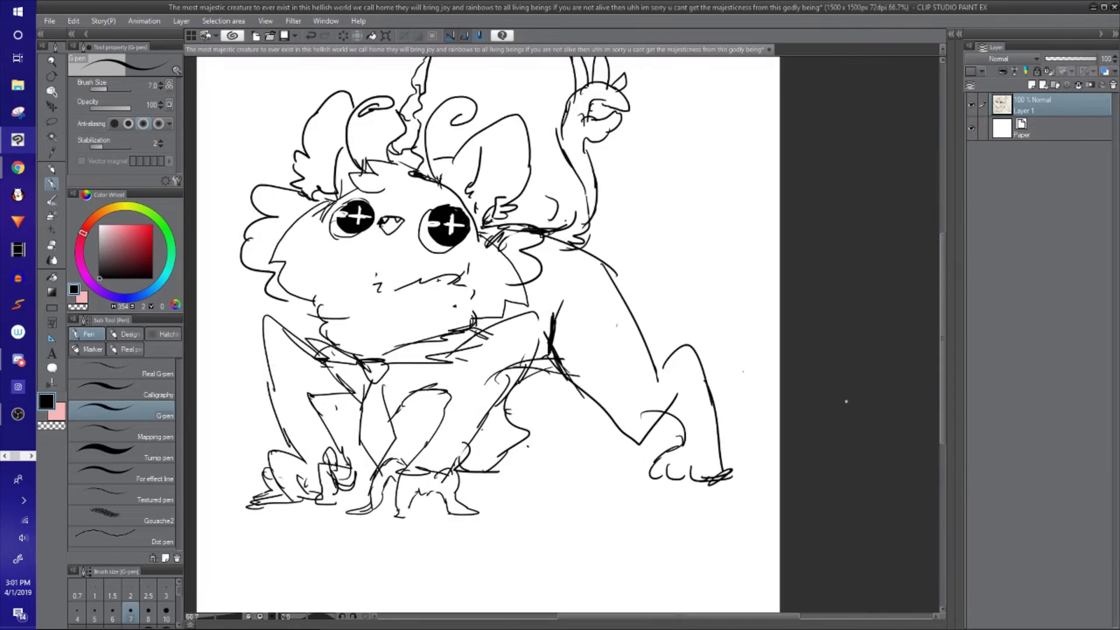
pyautogui.hscroll(-2, 501, 313)
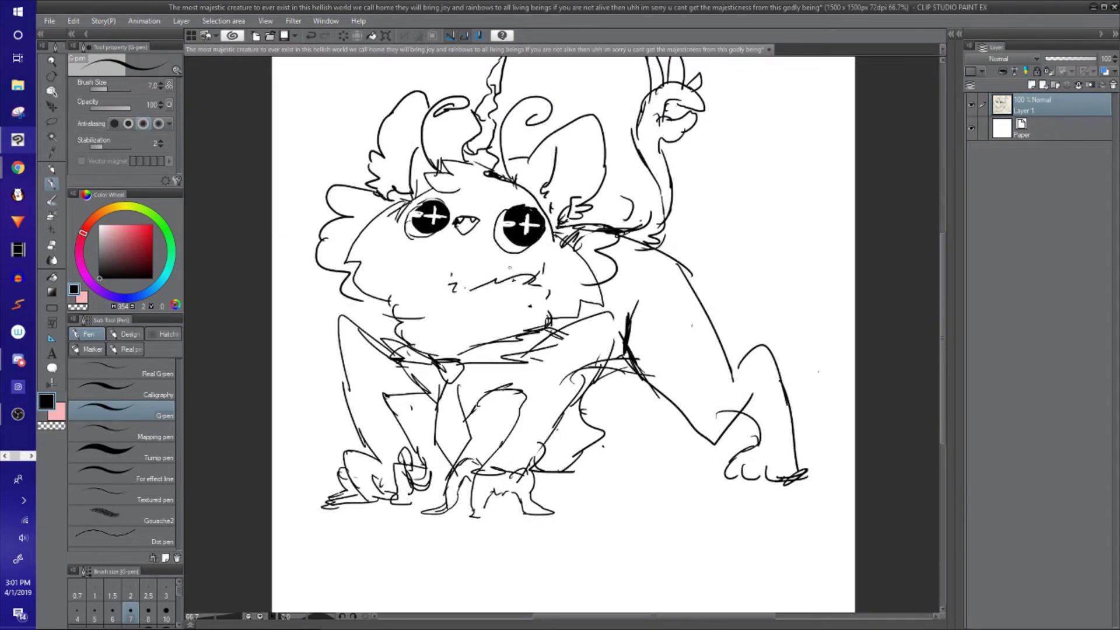
pyautogui.press('e')
pyautogui.moveTo(459, 289)
pyautogui.mouseDown()
pyautogui.moveTo(460, 276)
pyautogui.moveTo(529, 257)
pyautogui.moveTo(533, 267)
pyautogui.mouseUp()
pyautogui.press('p')
pyautogui.moveTo(533, 277)
pyautogui.mouseDown()
pyautogui.moveTo(554, 291)
pyautogui.moveTo(507, 287)
pyautogui.moveTo(542, 295)
pyautogui.moveTo(549, 320)
pyautogui.mouseUp()
pyautogui.press('e')
pyautogui.press('p')
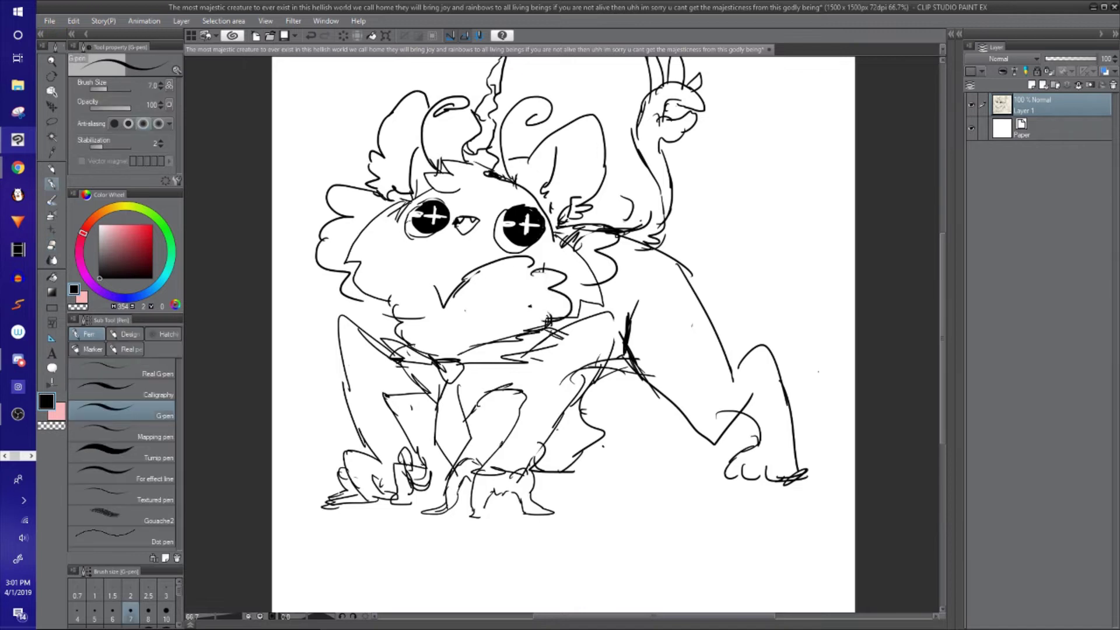
# Step: Draw the spiked left half of the heart-shaped ruff and erase the old chin lines inside it
pyautogui.moveTo(437, 285)
pyautogui.mouseDown()
pyautogui.moveTo(423, 272)
pyautogui.moveTo(402, 274)
pyautogui.mouseUp()
pyautogui.press('e')
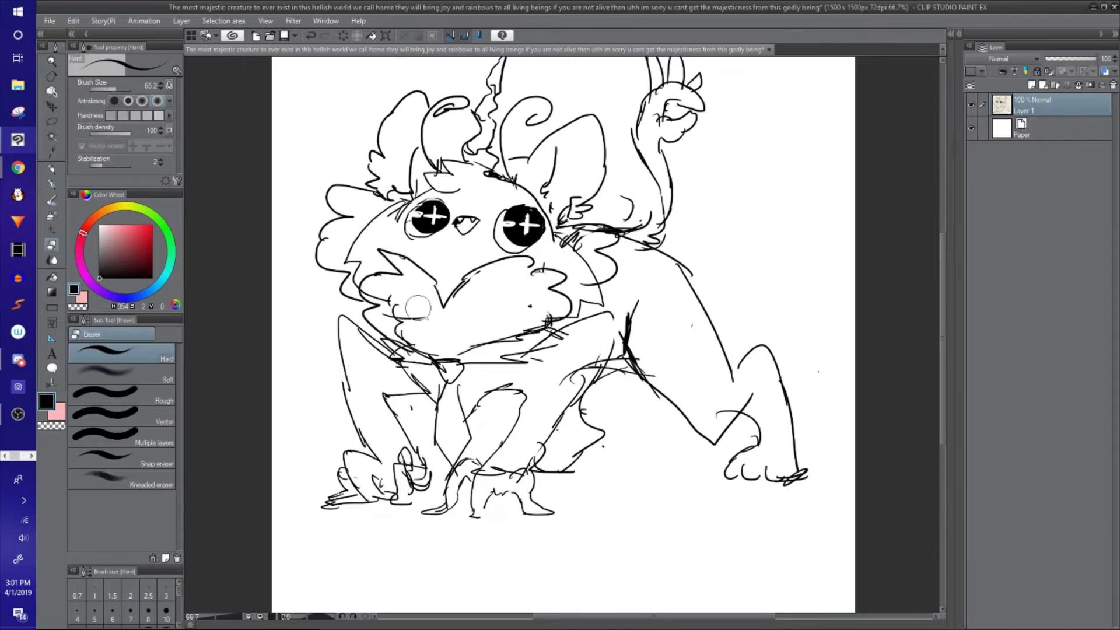
pyautogui.hotkey('ctrl', '-')
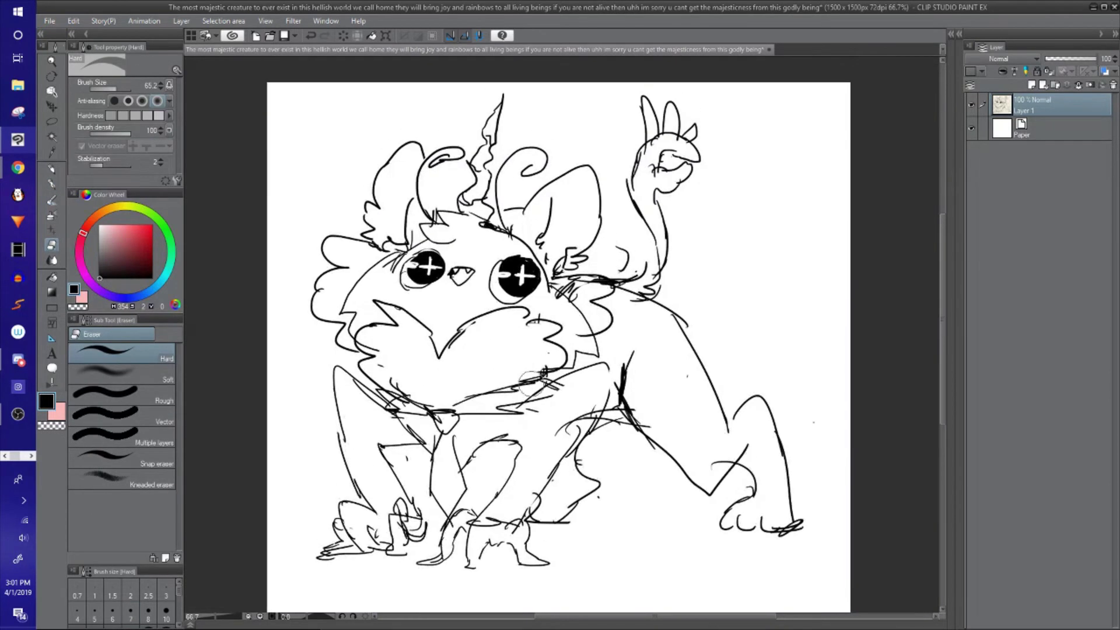
# Step: Touch up the ruff's lower right edge with short fur strokes where it meets the shoulder
pyautogui.press('p')
pyautogui.moveTo(549, 353); pyautogui.dragTo(546, 343)
pyautogui.press('k')
pyautogui.moveTo(695, 373); pyautogui.dragTo(696, 399)
pyautogui.press('p')
pyautogui.moveTo(705, 343); pyautogui.dragTo(704, 313)
pyautogui.moveTo(543, 351)
pyautogui.mouseDown()
pyautogui.moveTo(588, 340)
pyautogui.moveTo(568, 422)
pyautogui.mouseUp()
pyautogui.moveTo(584, 379); pyautogui.dragTo(581, 366)
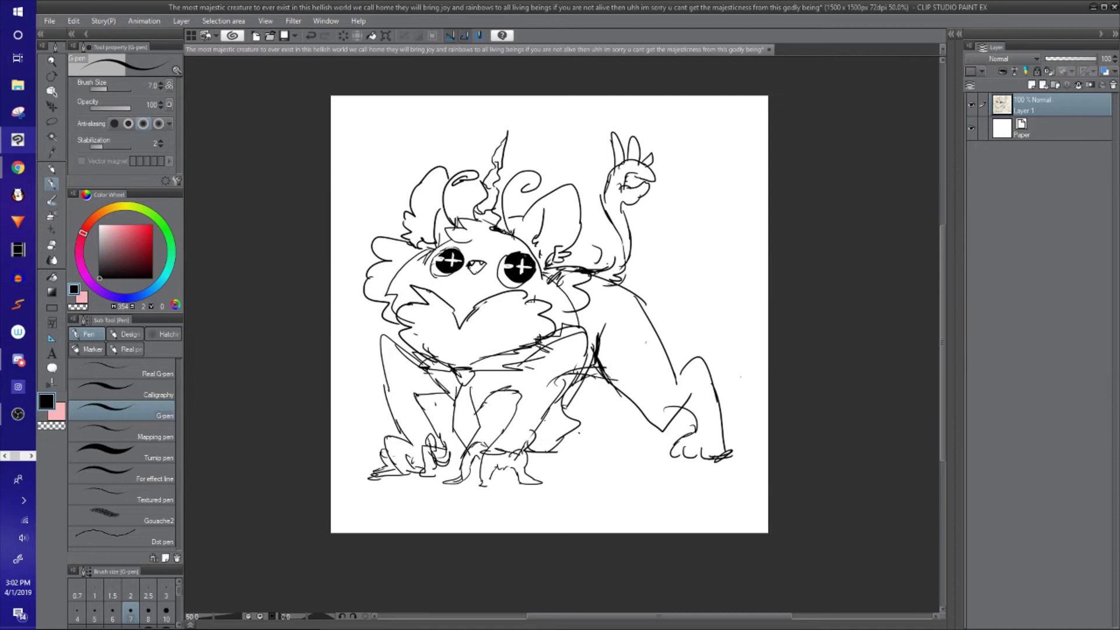
# Step: Draw a small smile under the nose and small feathered wings beside the left ear and the hand-tipped tail
pyautogui.moveTo(458, 284); pyautogui.dragTo(480, 282)
pyautogui.hotkey('ctrl', 'z')
pyautogui.moveTo(604, 202)
pyautogui.mouseDown()
pyautogui.moveTo(666, 221)
pyautogui.moveTo(601, 252)
pyautogui.mouseUp()
pyautogui.moveTo(388, 216)
pyautogui.mouseDown()
pyautogui.moveTo(375, 208)
pyautogui.moveTo(388, 218)
pyautogui.mouseUp()
pyautogui.moveTo(554, 262); pyautogui.dragTo(545, 268)
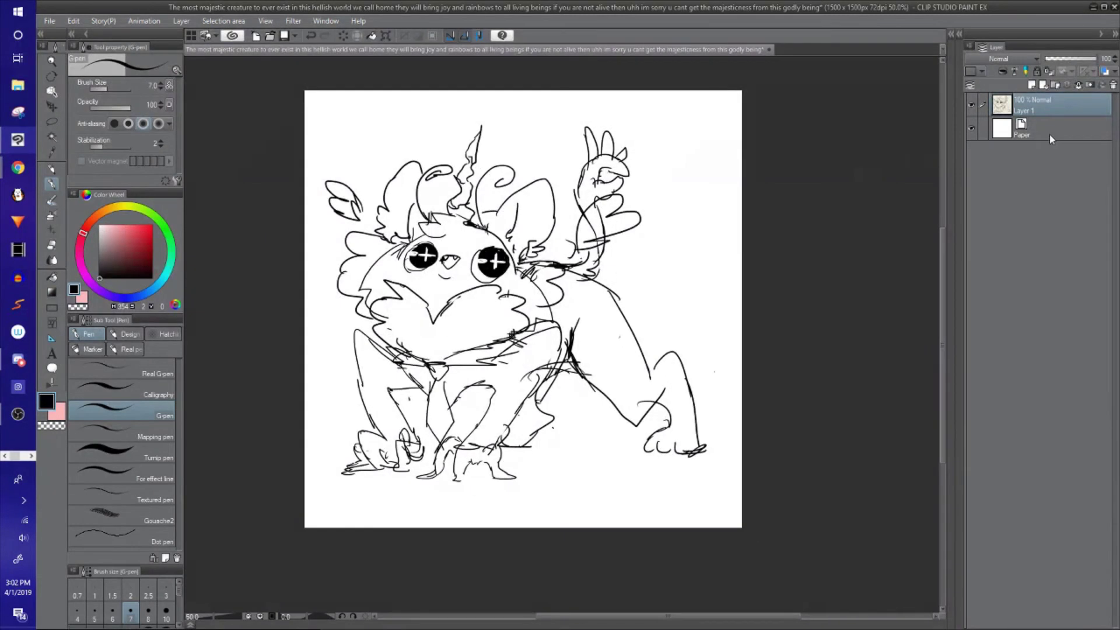
# Step: Add a new raster layer between Layer 1 and the Paper layer
pyautogui.click(1049, 133)
pyautogui.click(1044, 84)
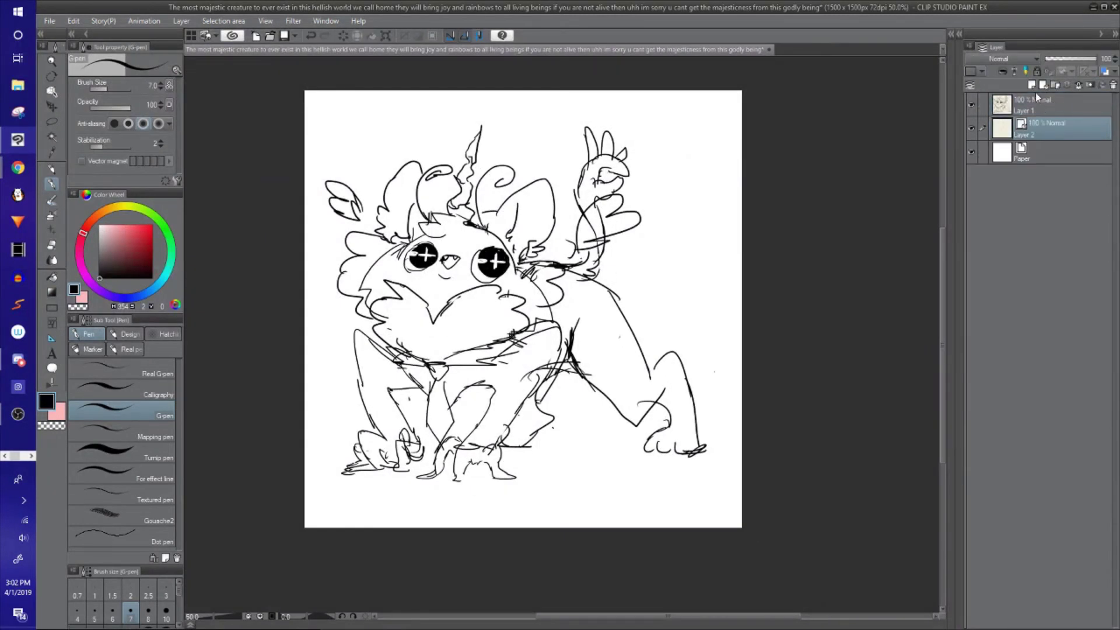
pyautogui.hotkey('ctrl', 'z')
pyautogui.click(1031, 85)
pyautogui.moveTo(785, 243); pyautogui.dragTo(812, 239)
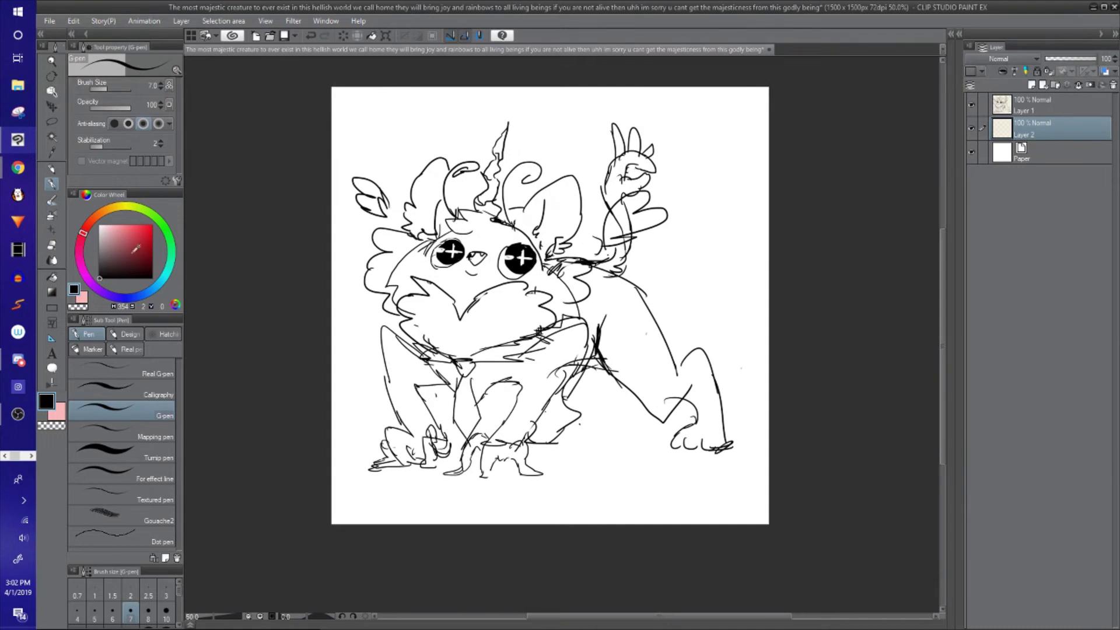
# Step: Airbrush soft light pink over the creature's back, hind leg and belly on Layer 2
pyautogui.click(52, 215)
pyautogui.moveTo(590, 291)
pyautogui.mouseDown()
pyautogui.moveTo(591, 318)
pyautogui.moveTo(634, 332)
pyautogui.moveTo(605, 329)
pyautogui.moveTo(660, 387)
pyautogui.mouseUp()
pyautogui.hotkey('ctrl', 'z')
pyautogui.moveTo(578, 380); pyautogui.dragTo(539, 432)
# Step: Lower the opacity of Layer 1 to 51% and make Layer 2 active again
pyautogui.click(1037, 103)
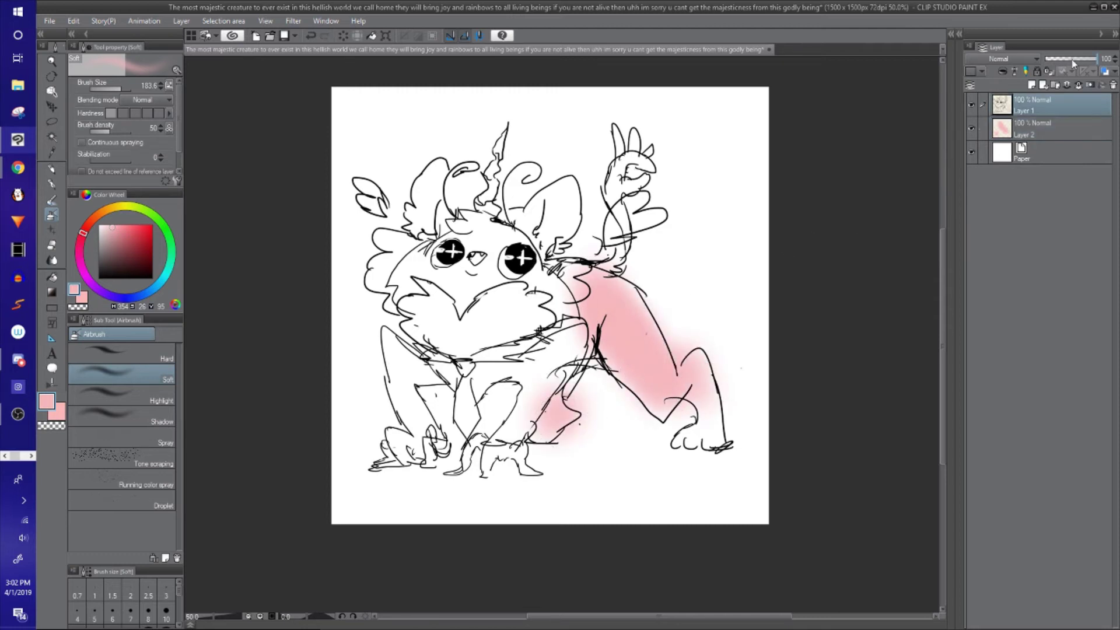
pyautogui.moveTo(1096, 59); pyautogui.dragTo(1081, 61)
pyautogui.click(1048, 124)
pyautogui.moveTo(700, 290); pyautogui.dragTo(714, 289)
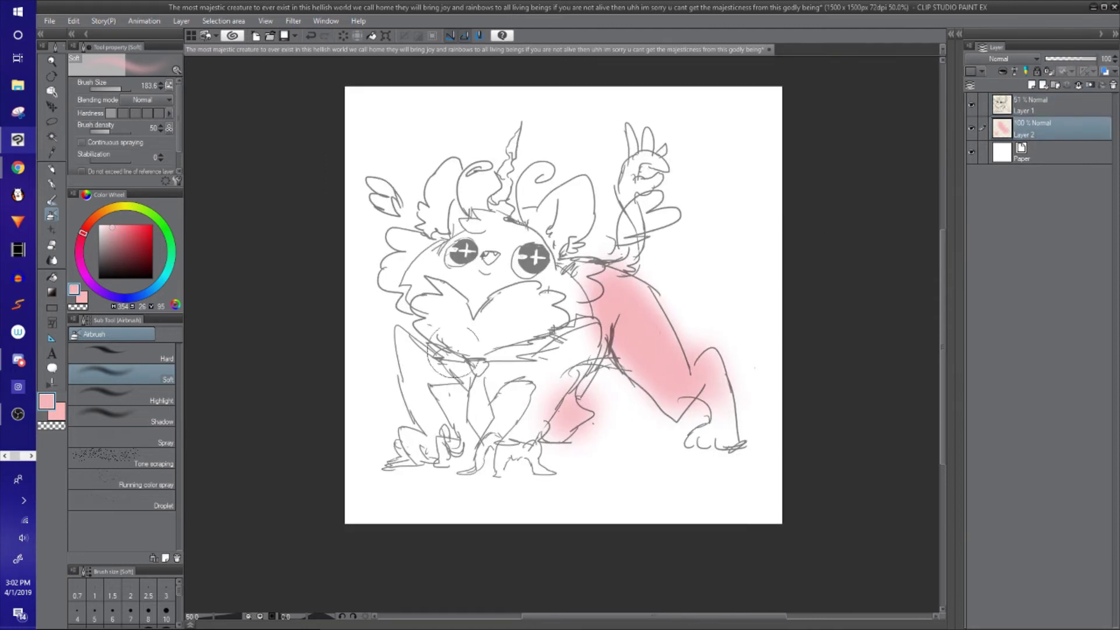
# Step: Airbrush a soft pink tint on the creature's forehead and across the face below the eyes
pyautogui.moveTo(500, 366); pyautogui.dragTo(494, 373)
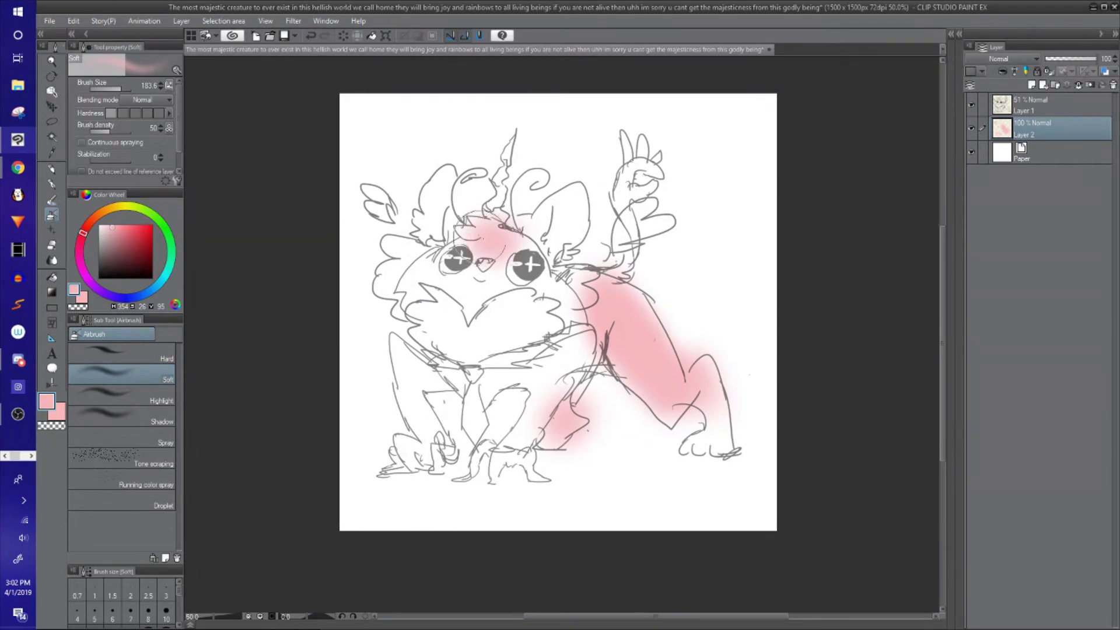
pyautogui.moveTo(494, 290)
pyautogui.mouseDown()
pyautogui.moveTo(522, 273)
pyautogui.moveTo(467, 291)
pyautogui.moveTo(551, 260)
pyautogui.mouseUp()
pyautogui.moveTo(617, 277); pyautogui.dragTo(615, 280)
pyautogui.moveTo(505, 252); pyautogui.dragTo(514, 250)
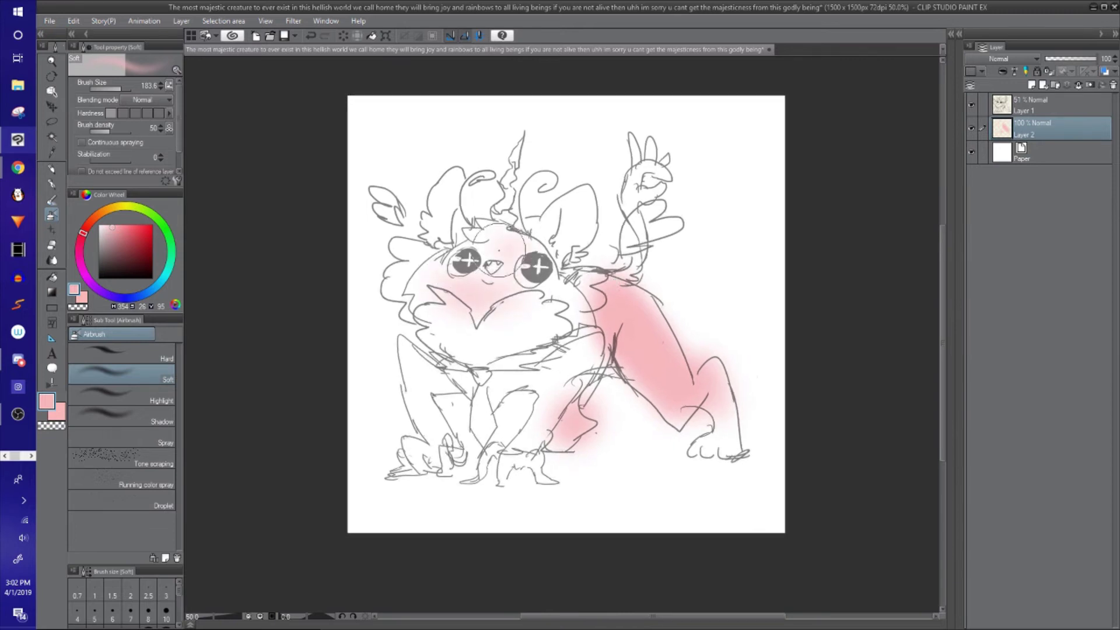
pyautogui.moveTo(419, 272); pyautogui.dragTo(415, 280)
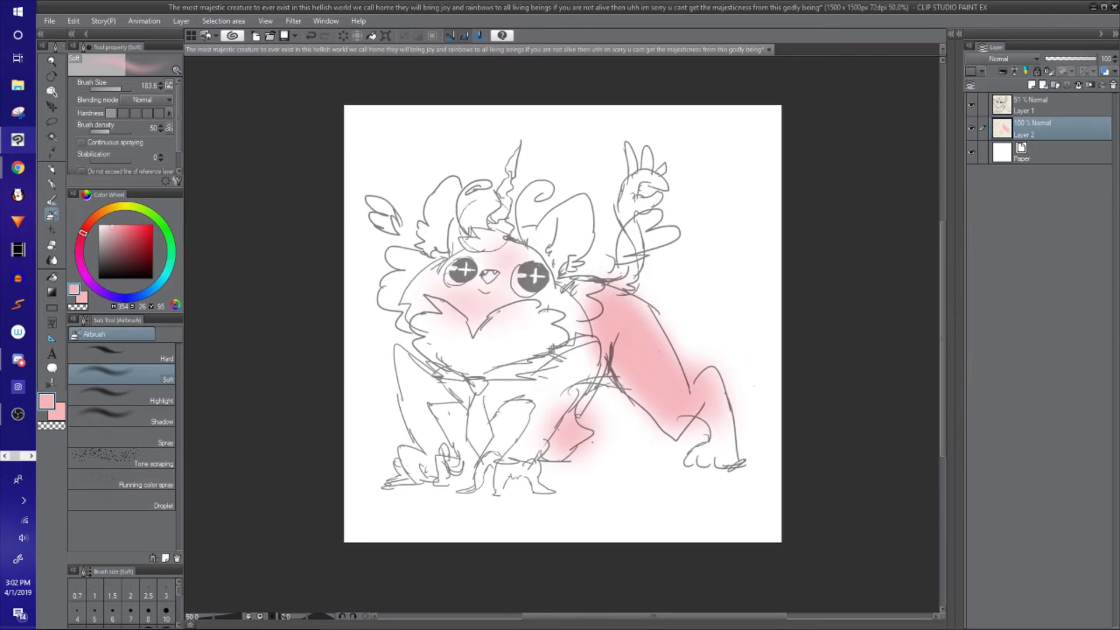
# Step: Airbrush the horn in a pale, muted yellow
pyautogui.click(120, 206)
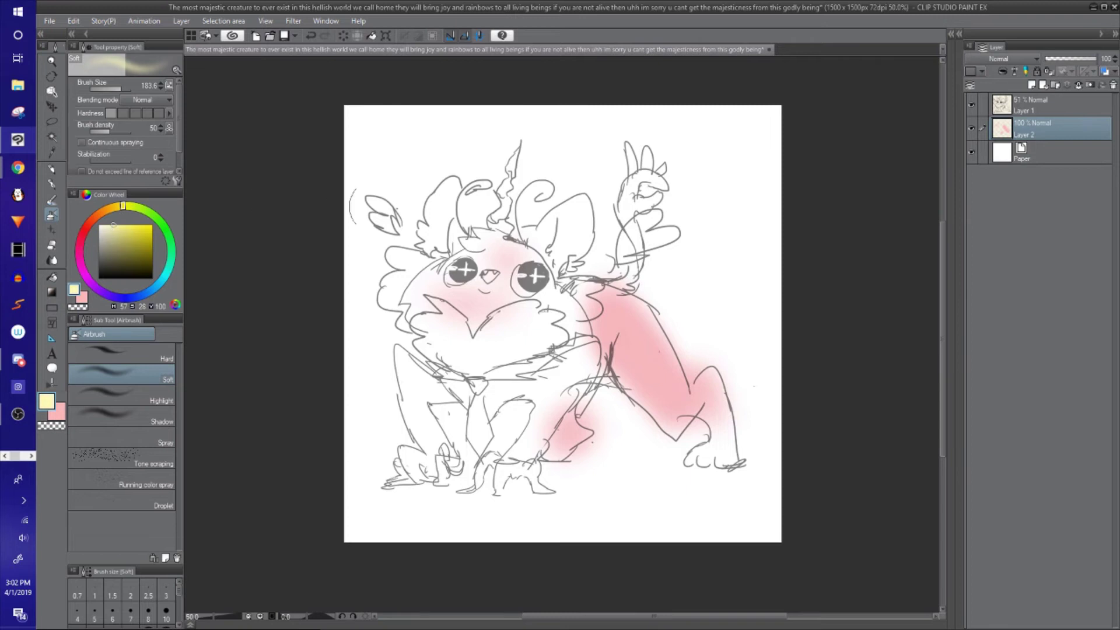
pyautogui.moveTo(503, 230); pyautogui.dragTo(487, 175)
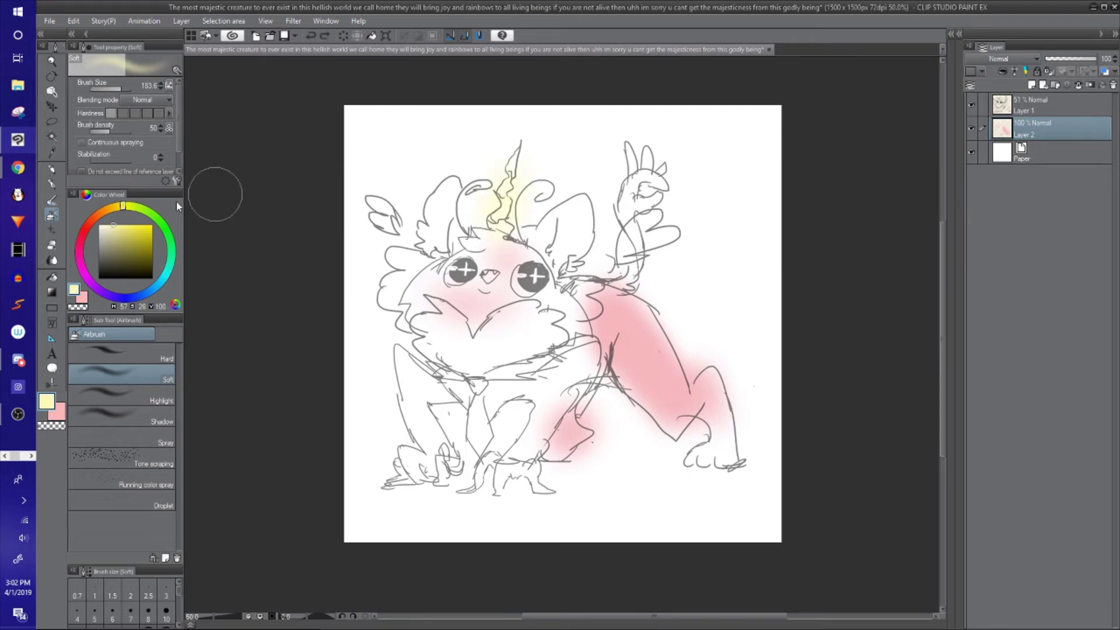
pyautogui.click(106, 229)
pyautogui.moveTo(513, 219)
pyautogui.mouseDown()
pyautogui.moveTo(520, 161)
pyautogui.moveTo(488, 225)
pyautogui.mouseUp()
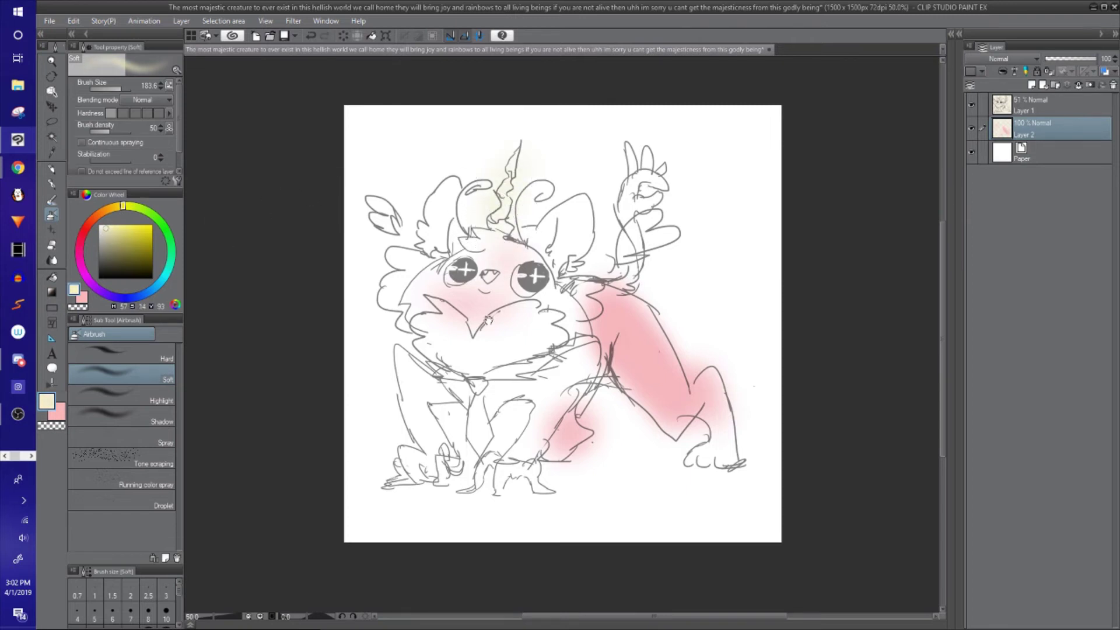
pyautogui.moveTo(489, 321); pyautogui.dragTo(480, 303)
# Step: Choose a darker dusky pink and airbrush it over both front legs
pyautogui.click(116, 238)
pyautogui.click(84, 232)
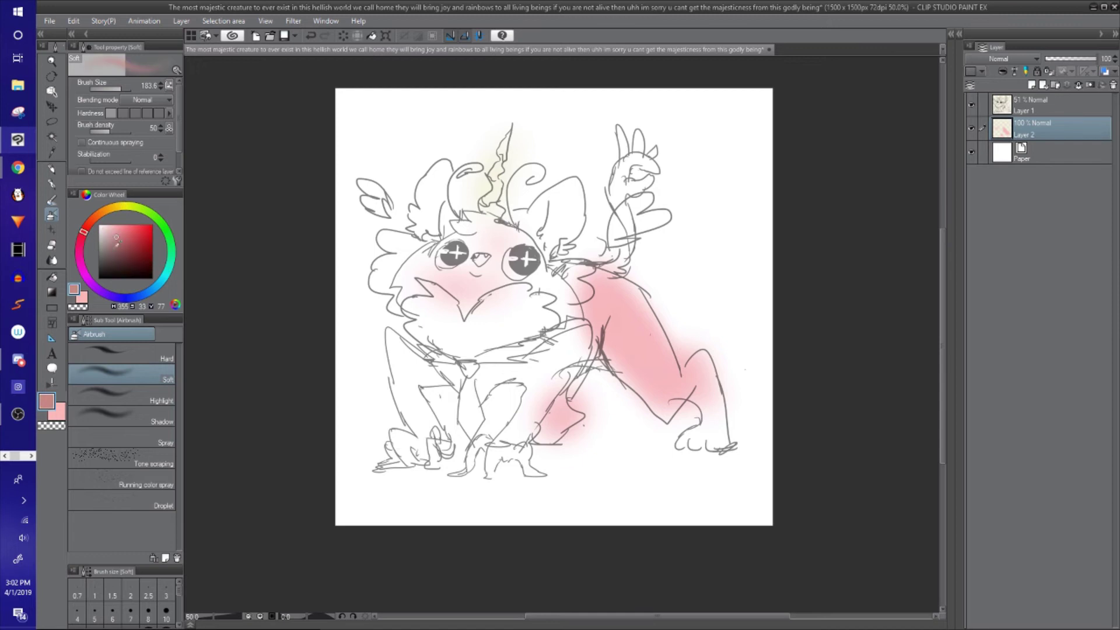
pyautogui.moveTo(467, 379)
pyautogui.mouseDown()
pyautogui.moveTo(572, 362)
pyautogui.moveTo(455, 380)
pyautogui.moveTo(392, 354)
pyautogui.moveTo(417, 420)
pyautogui.mouseUp()
pyautogui.moveTo(305, 278); pyautogui.dragTo(300, 285)
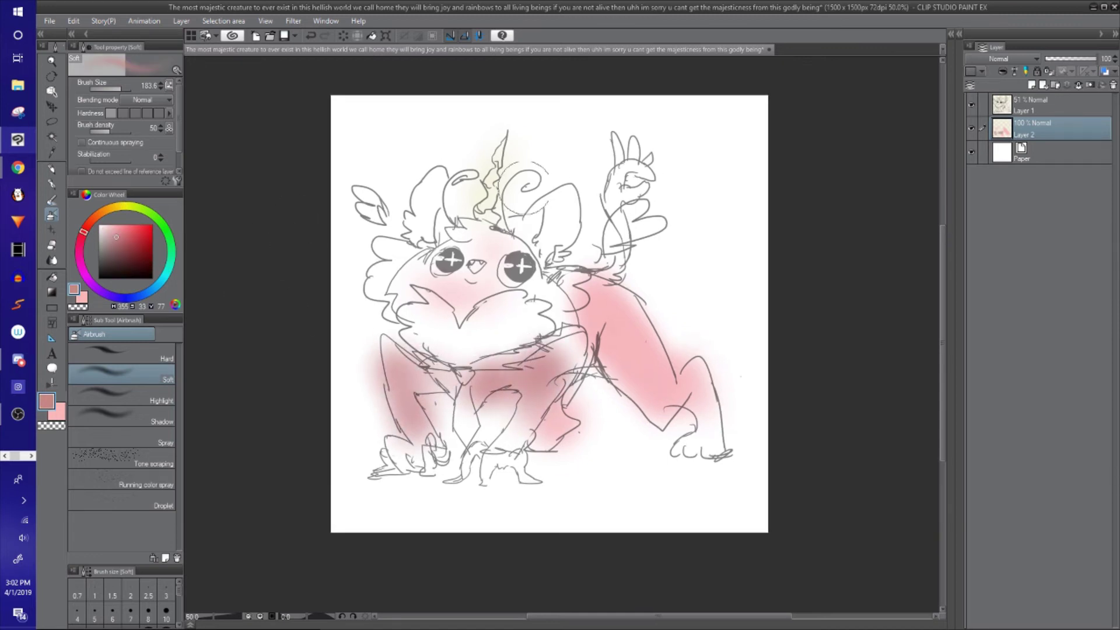
# Step: Sample the horn's pale yellow, airbrush it over the heart-shaped ruff, and erase excess tint from the face
pyautogui.keyDown('alt'); pyautogui.click(491, 195); pyautogui.keyUp('alt')
pyautogui.moveTo(439, 322)
pyautogui.mouseDown()
pyautogui.moveTo(516, 321)
pyautogui.moveTo(497, 322)
pyautogui.mouseUp()
pyautogui.press('c')
pyautogui.moveTo(478, 280)
pyautogui.mouseDown()
pyautogui.moveTo(474, 264)
pyautogui.moveTo(509, 266)
pyautogui.mouseUp()
pyautogui.press('c')
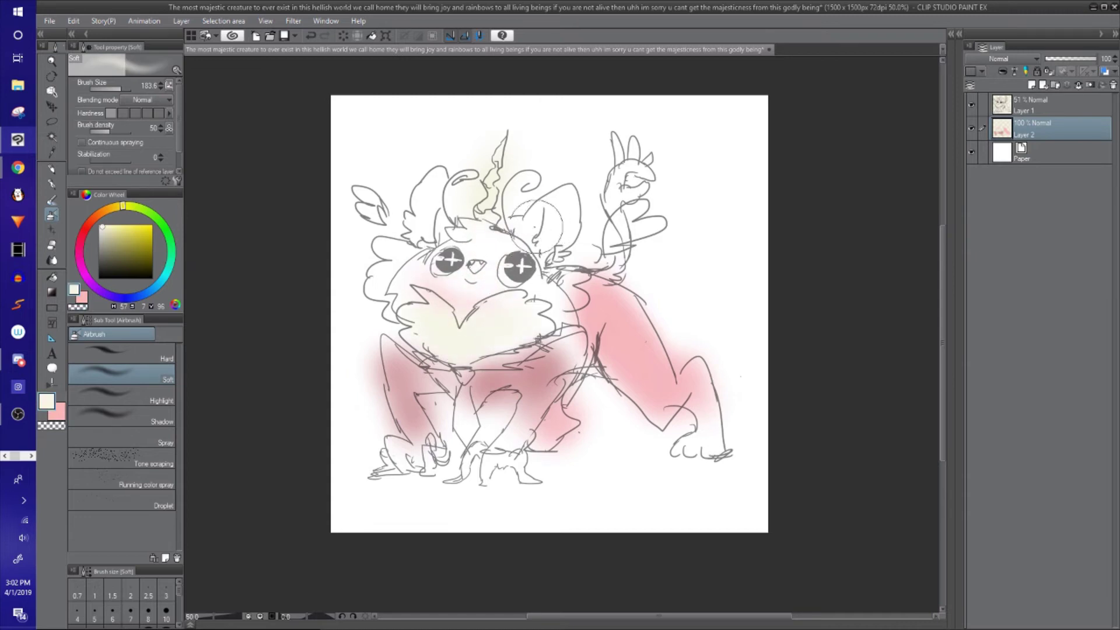
# Step: Sample the faint pink from the face and airbrush it over both ears and the cheek fluff
pyautogui.keyDown('alt'); pyautogui.click(489, 273); pyautogui.keyUp('alt')
pyautogui.moveTo(532, 232); pyautogui.dragTo(540, 211)
pyautogui.moveTo(450, 215); pyautogui.dragTo(390, 260)
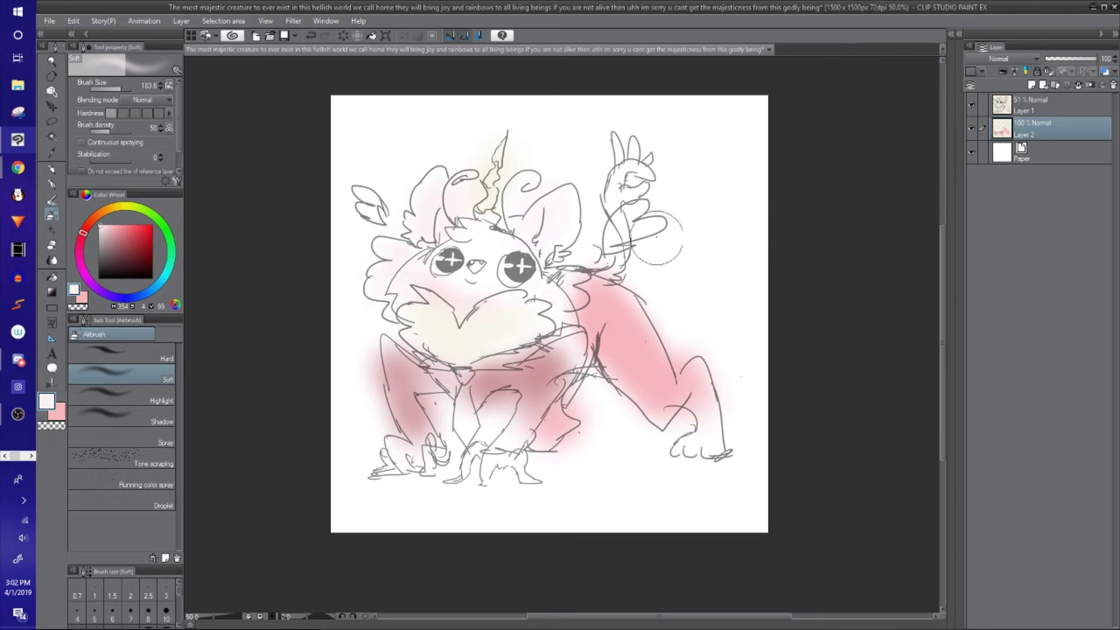
# Step: Sample the ruff's pale yellow and airbrush it over the small wings, the tail base and the hand-tipped tail
pyautogui.keyDown('alt'); pyautogui.click(476, 330); pyautogui.keyUp('alt')
pyautogui.moveTo(378, 225); pyautogui.dragTo(360, 193)
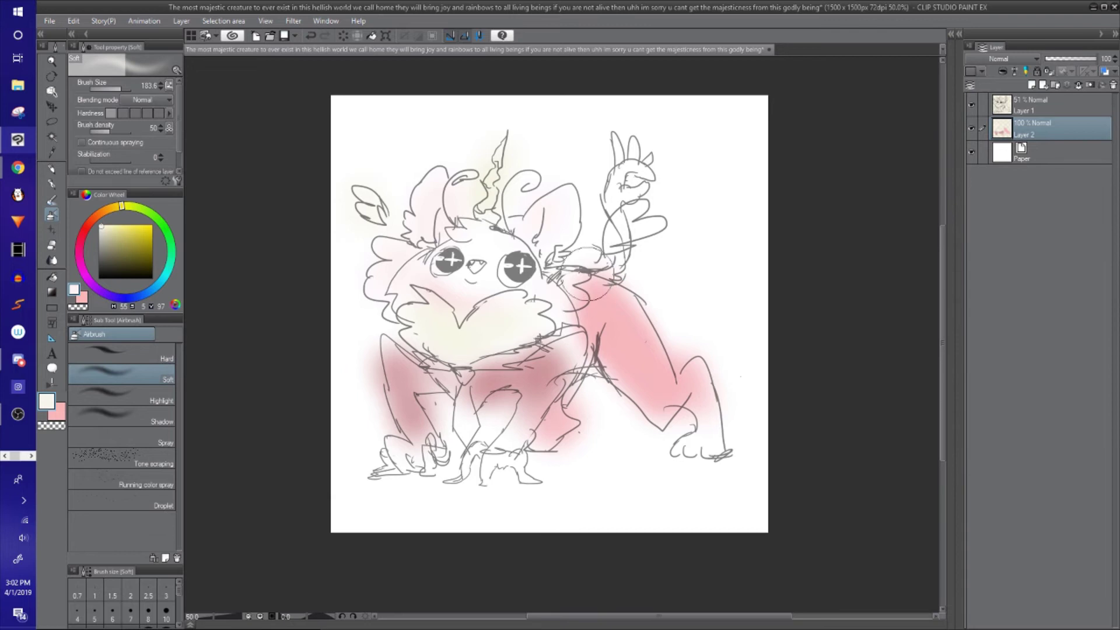
pyautogui.moveTo(566, 277); pyautogui.dragTo(575, 292)
pyautogui.moveTo(616, 243)
pyautogui.mouseDown()
pyautogui.moveTo(644, 229)
pyautogui.moveTo(633, 187)
pyautogui.mouseUp()
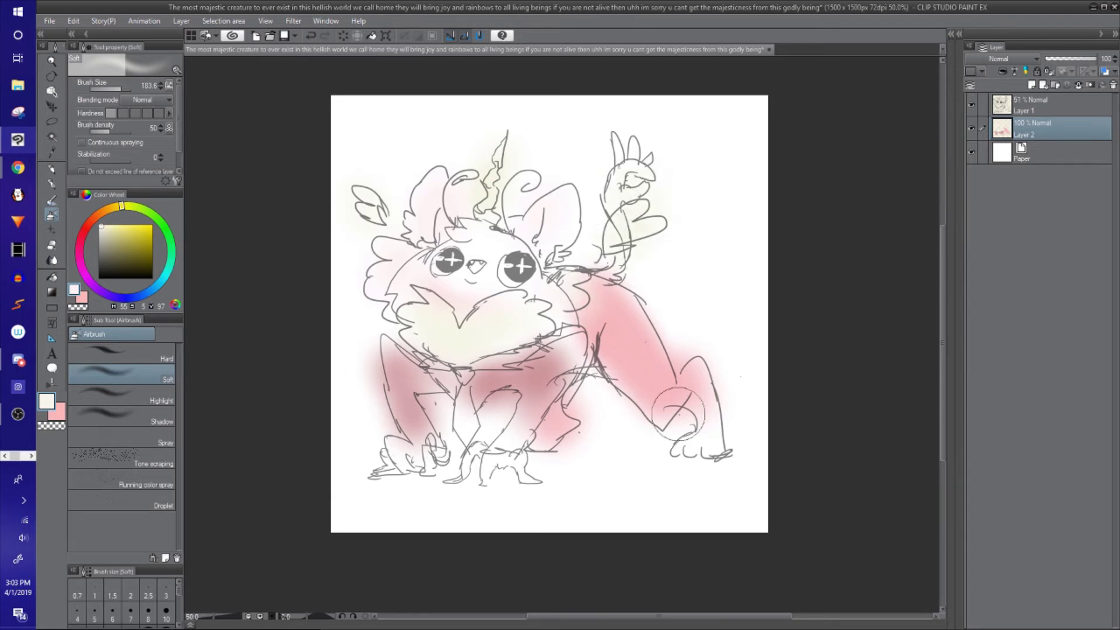
# Step: Undo the pale stroke on the hind leg and airbrush the front legs' dusky pink over the hind foot and the limb behind the front leg
pyautogui.moveTo(679, 415); pyautogui.dragTo(709, 435)
pyautogui.hotkey('ctrl', 'z')
pyautogui.keyDown('alt'); pyautogui.click(492, 384); pyautogui.keyUp('alt')
pyautogui.moveTo(709, 433)
pyautogui.mouseDown()
pyautogui.moveTo(714, 457)
pyautogui.moveTo(677, 461)
pyautogui.mouseUp()
pyautogui.moveTo(546, 440); pyautogui.dragTo(557, 435)
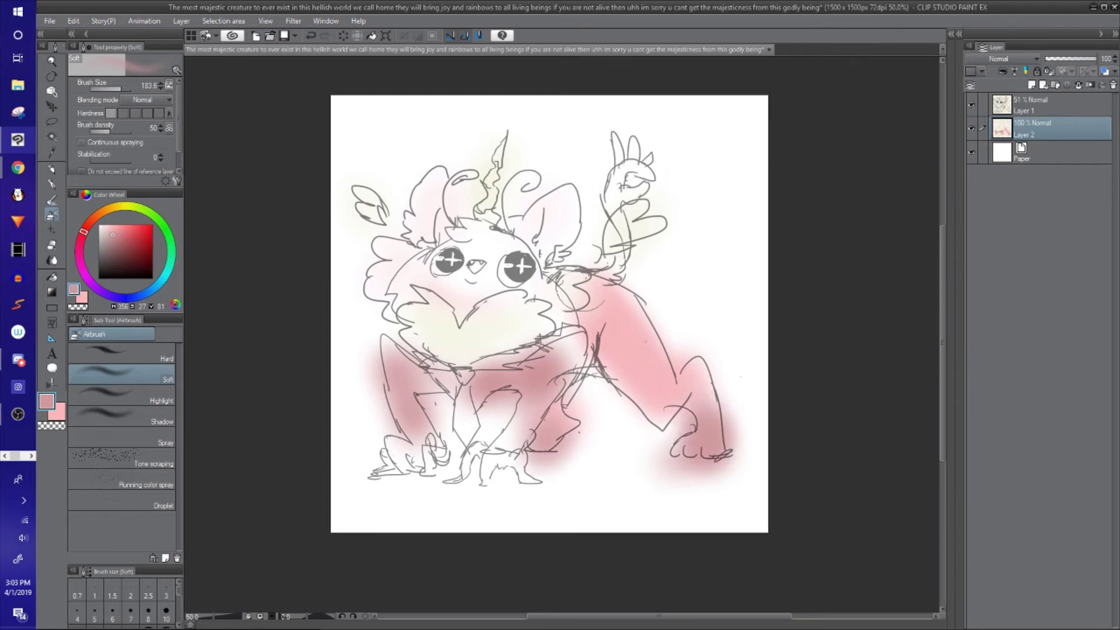
# Step: Sample the cream from the ruff and airbrush it over the hind paw and both front paws
pyautogui.keyDown('alt'); pyautogui.click(515, 312); pyautogui.keyUp('alt')
pyautogui.moveTo(723, 463); pyautogui.dragTo(692, 448)
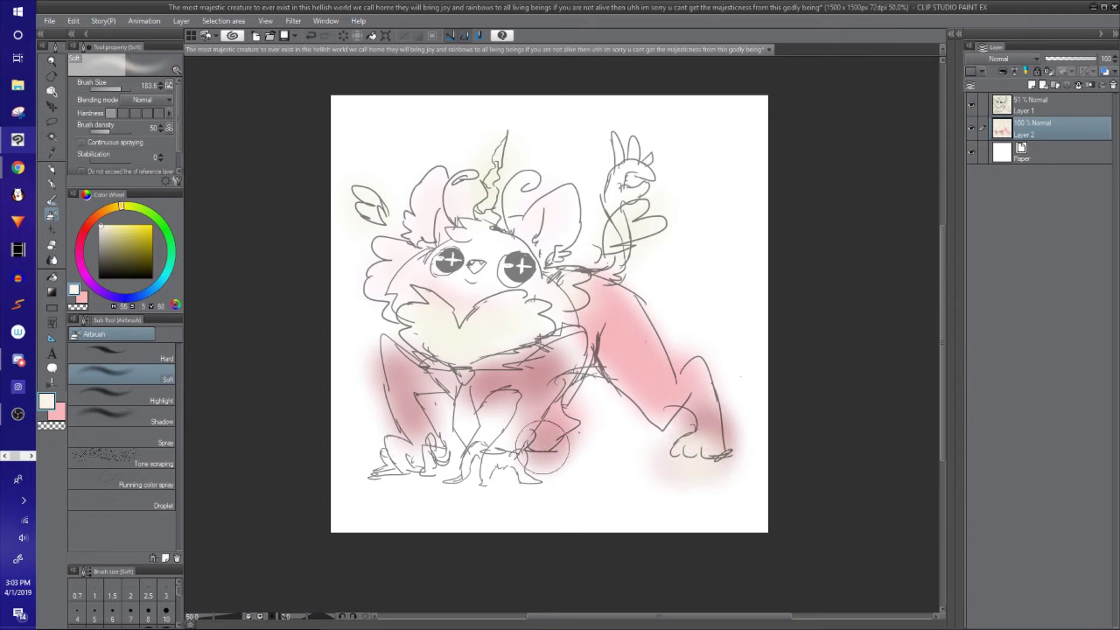
pyautogui.moveTo(543, 446)
pyautogui.mouseDown()
pyautogui.moveTo(491, 471)
pyautogui.moveTo(502, 486)
pyautogui.moveTo(537, 480)
pyautogui.mouseUp()
pyautogui.moveTo(440, 474); pyautogui.dragTo(412, 477)
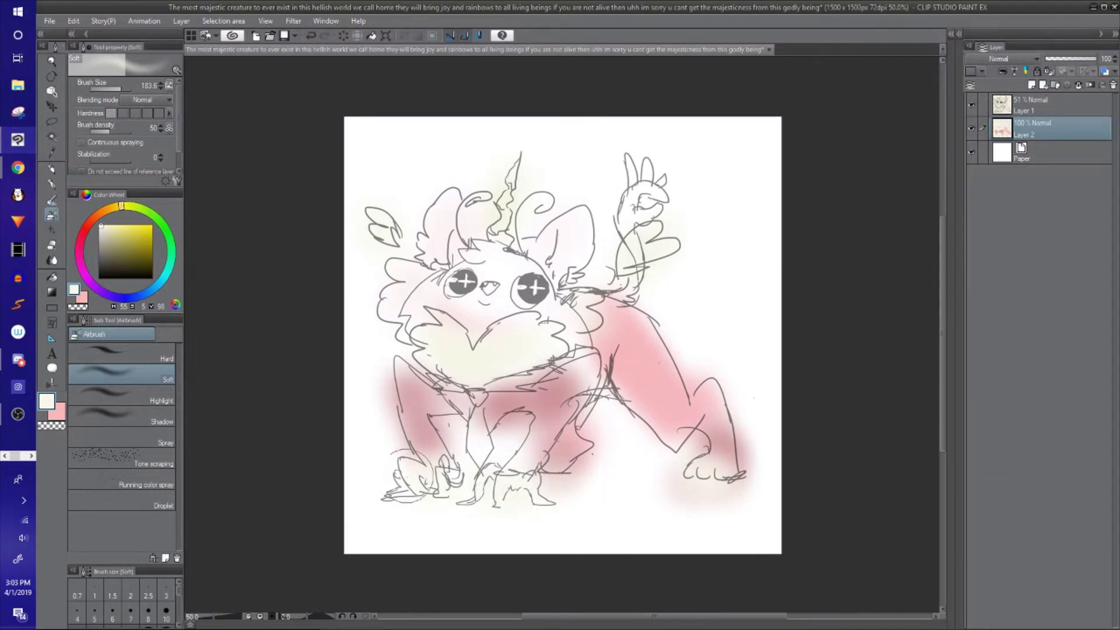
pyautogui.moveTo(539, 475); pyautogui.dragTo(533, 486)
pyautogui.scroll(1, 533, 485)
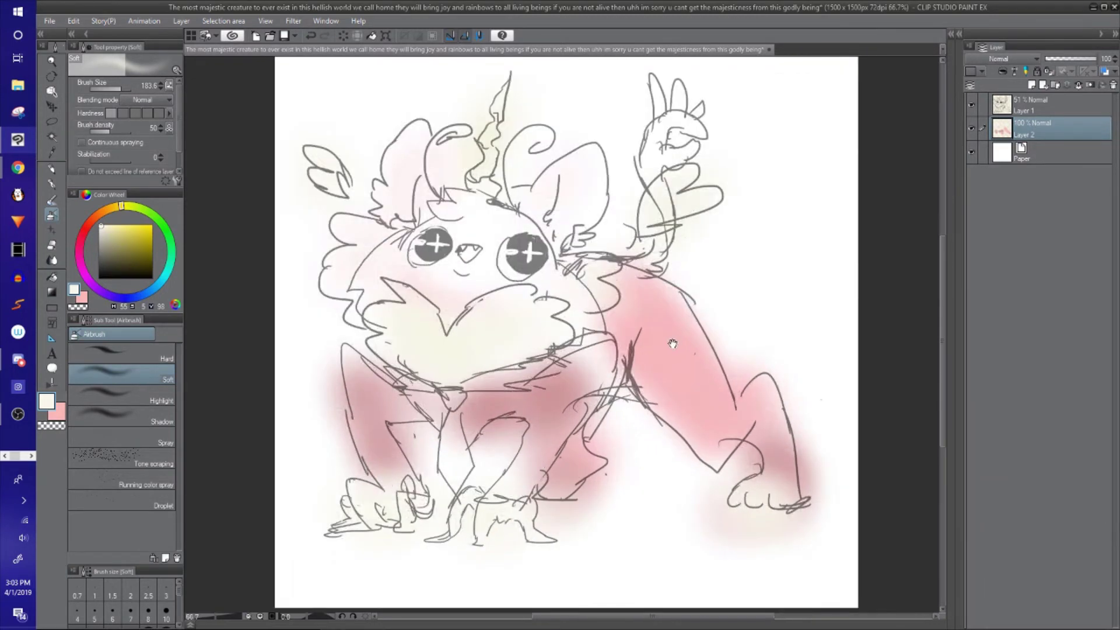
pyautogui.moveTo(741, 318); pyautogui.dragTo(703, 345)
# Step: Lower the opacity of Layer 2 to 33%
pyautogui.click(1029, 110)
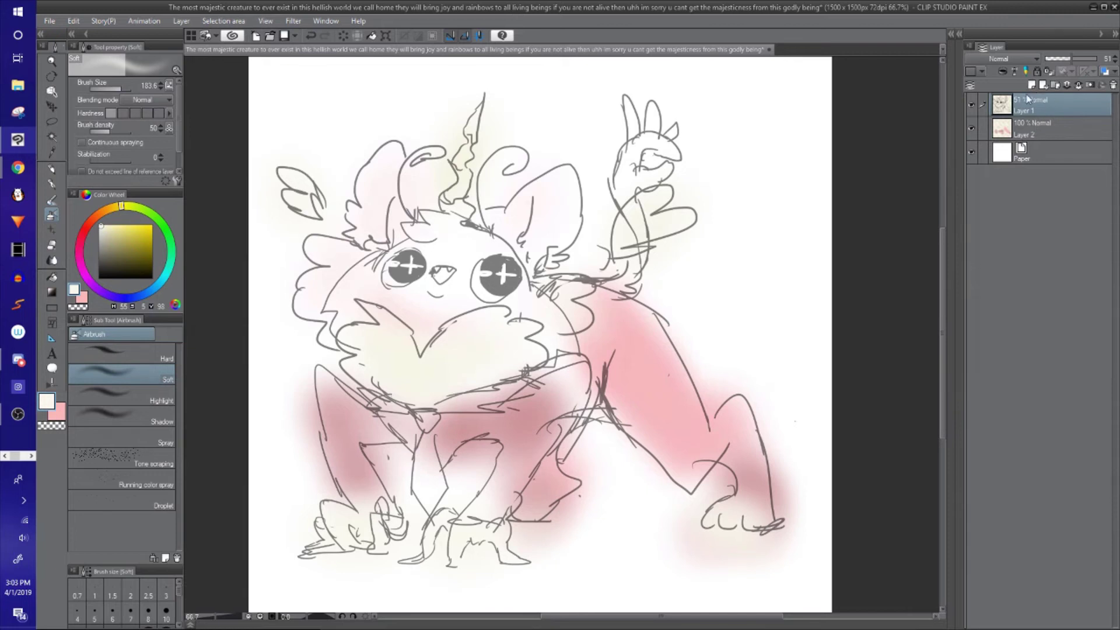
pyautogui.click(1045, 128)
pyautogui.moveTo(1094, 59); pyautogui.dragTo(1062, 61)
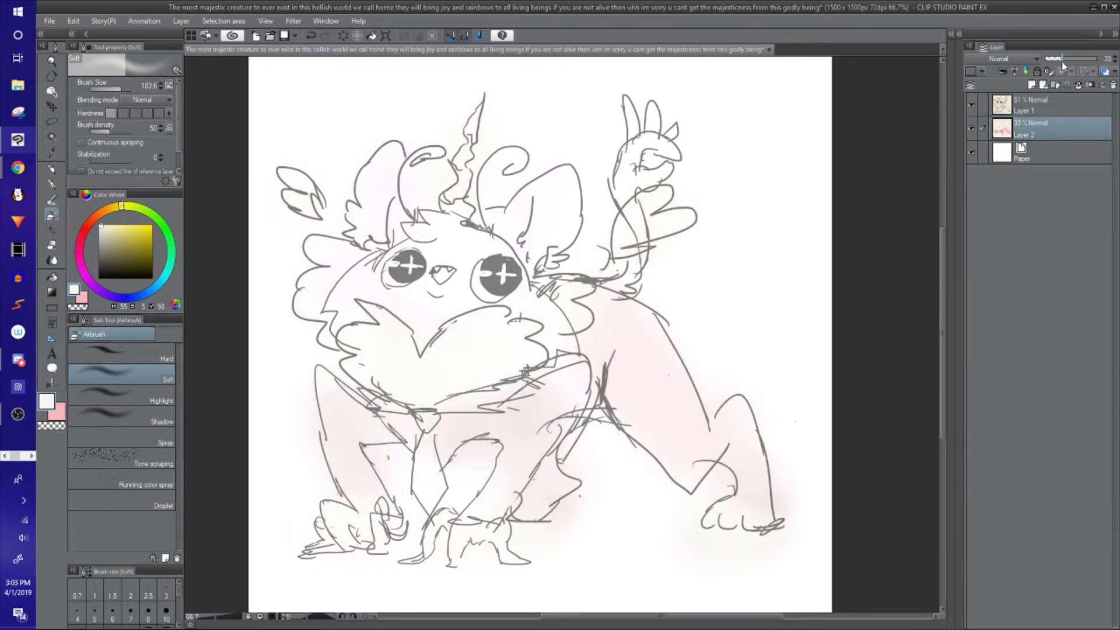
pyautogui.moveTo(847, 204); pyautogui.dragTo(882, 202)
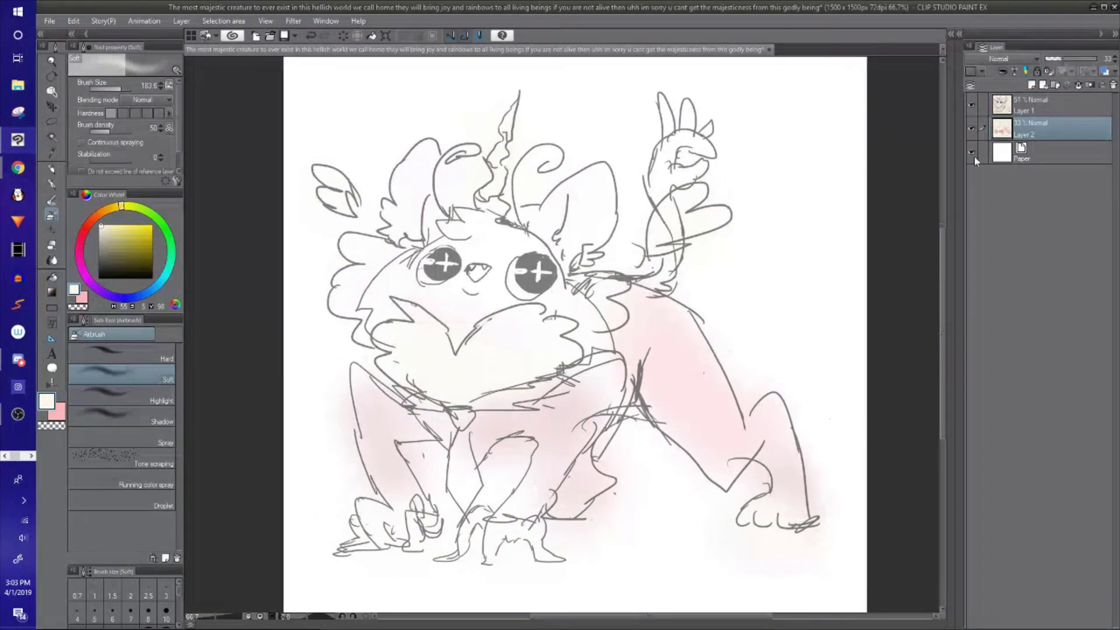
# Step: Add a new layer above the line art on Layer 1 and clip it to that layer
pyautogui.click(1039, 102)
pyautogui.click(1031, 85)
pyautogui.moveTo(812, 229); pyautogui.dragTo(811, 243)
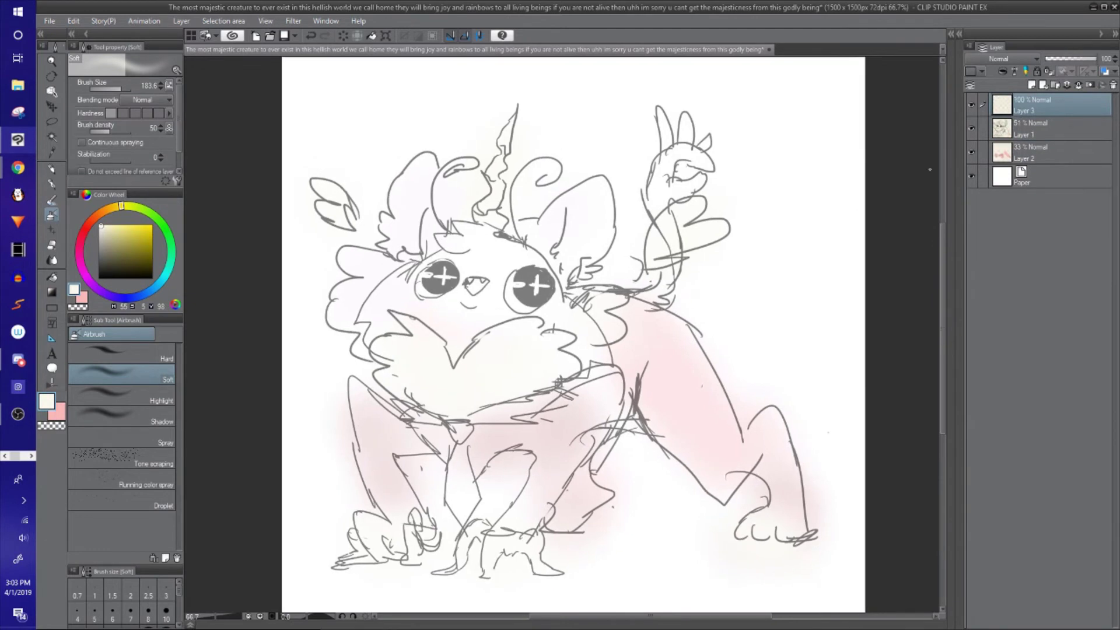
pyautogui.click(1005, 130)
pyautogui.scroll(-1, 816, 170)
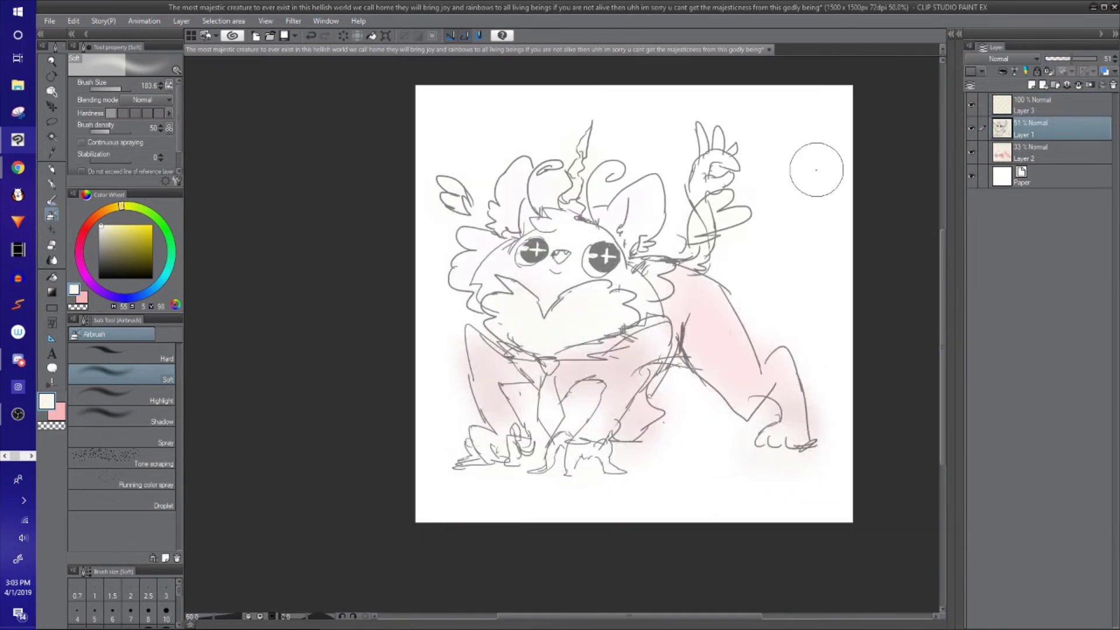
pyautogui.click(1027, 105)
pyautogui.moveTo(865, 201); pyautogui.dragTo(762, 231)
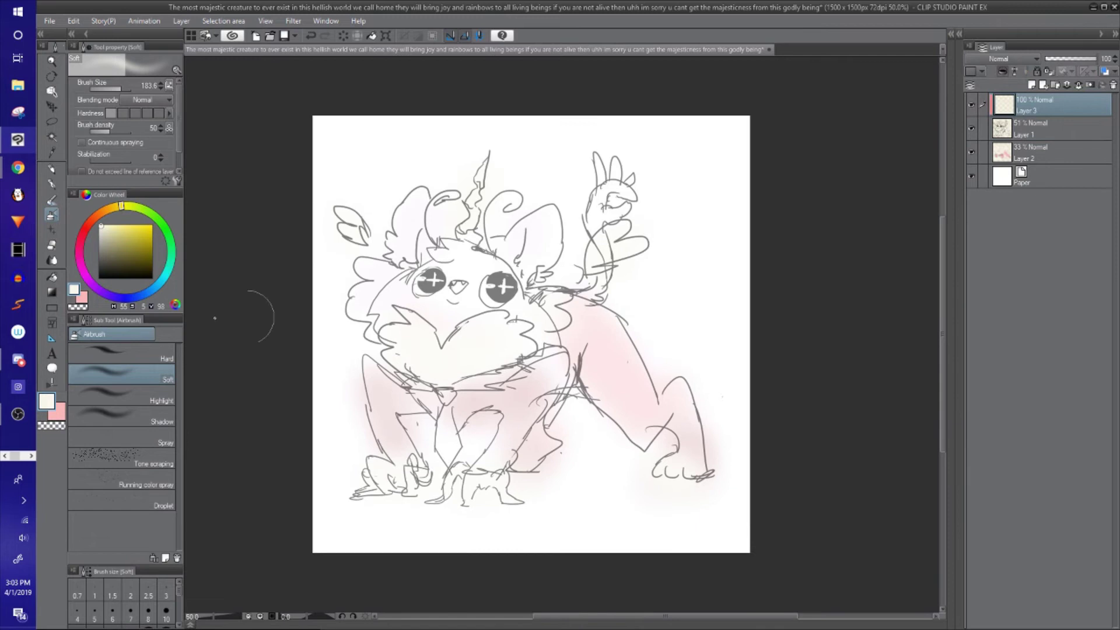
# Step: Recolour the line art by filling the clipped layer with a dark red rectangle over the whole canvas, and merge it into Layer 1
pyautogui.click(153, 249)
pyautogui.click(86, 228)
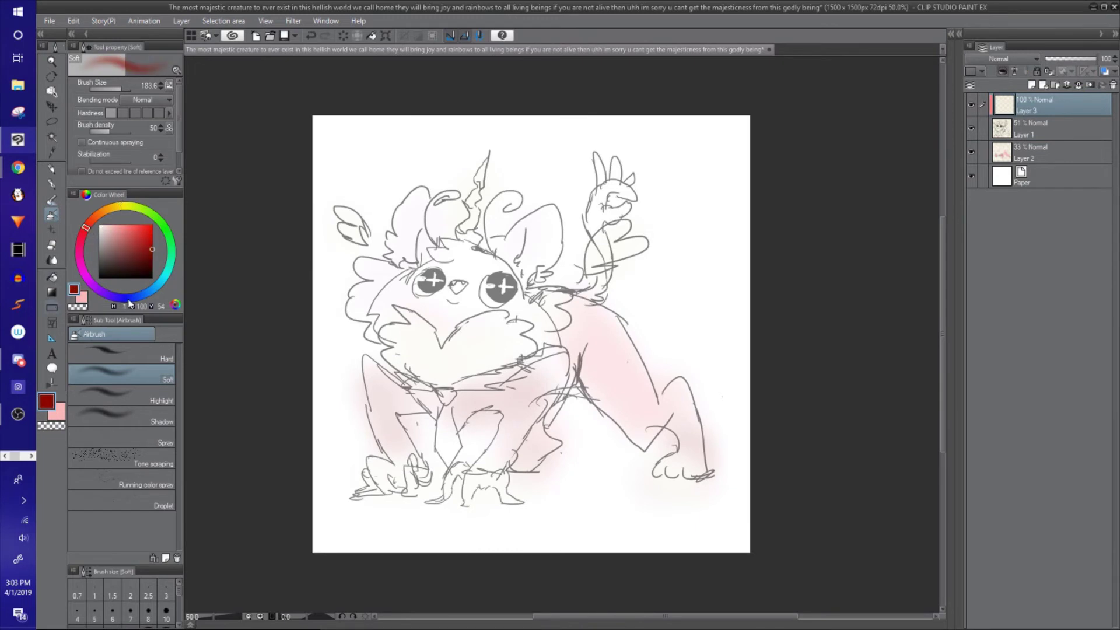
pyautogui.click(52, 308)
pyautogui.moveTo(273, 132); pyautogui.dragTo(779, 594)
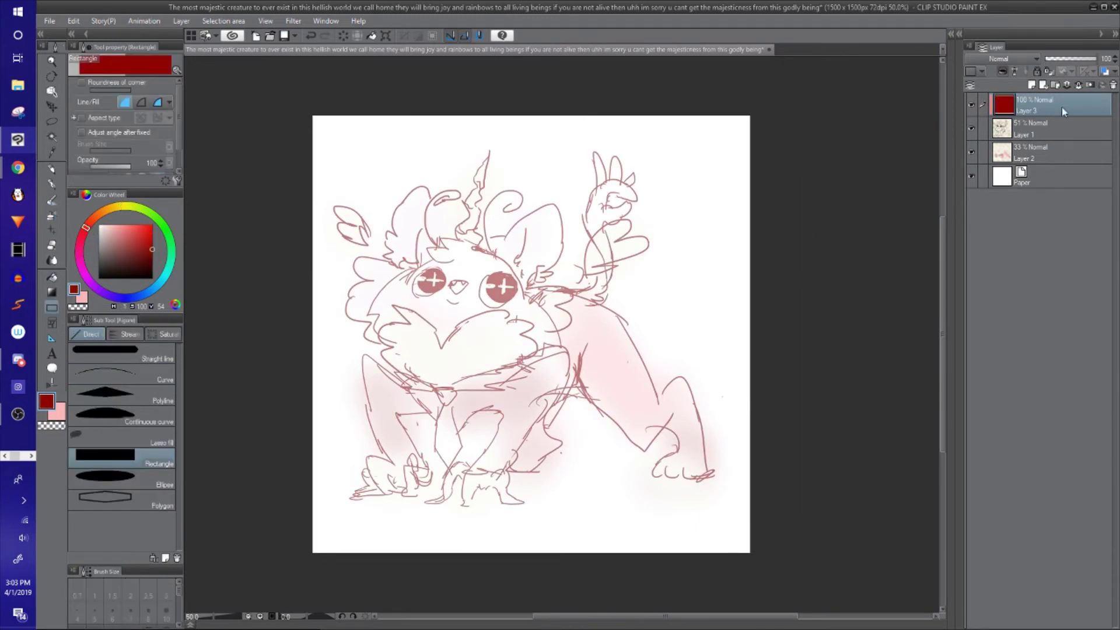
pyautogui.hotkey('ctrl', 'e')
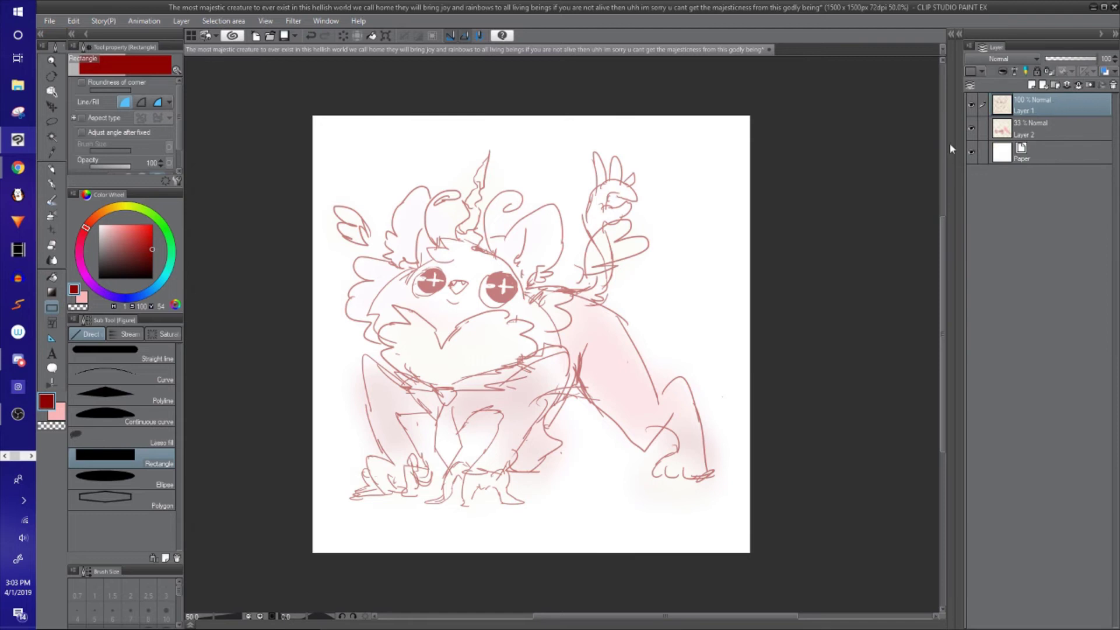
pyautogui.moveTo(832, 225); pyautogui.dragTo(841, 231)
# Step: Create a new layer above the line art and choose the Gouache2 pen
pyautogui.scroll(1, 840, 224)
pyautogui.moveTo(656, 338); pyautogui.dragTo(742, 313)
pyautogui.hotkey('ctrl', 'shift', 'n')
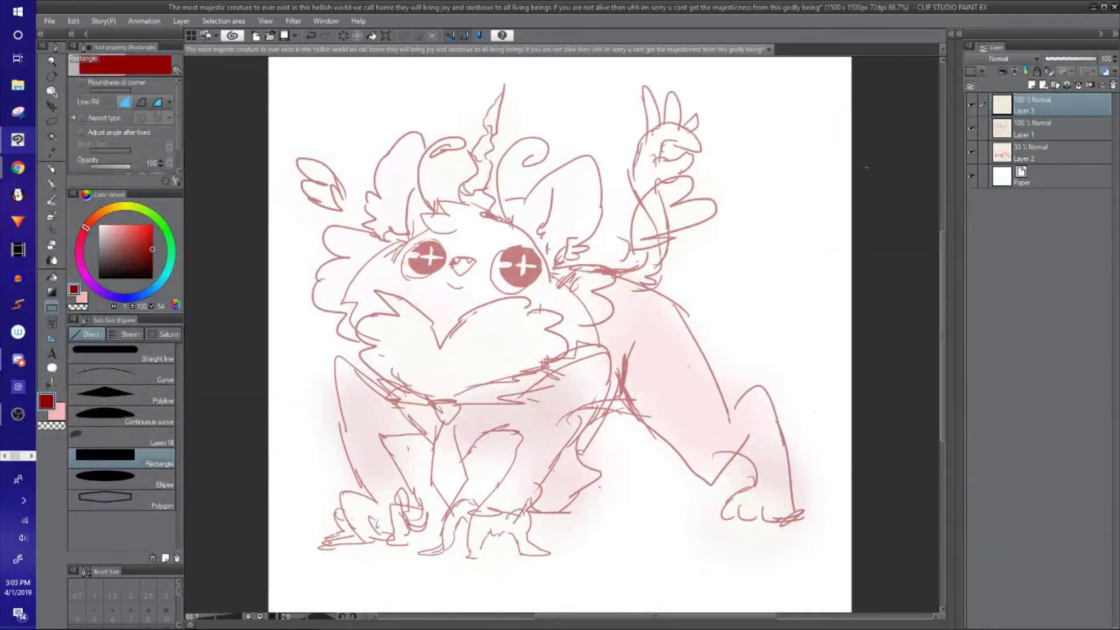
pyautogui.click(51, 200)
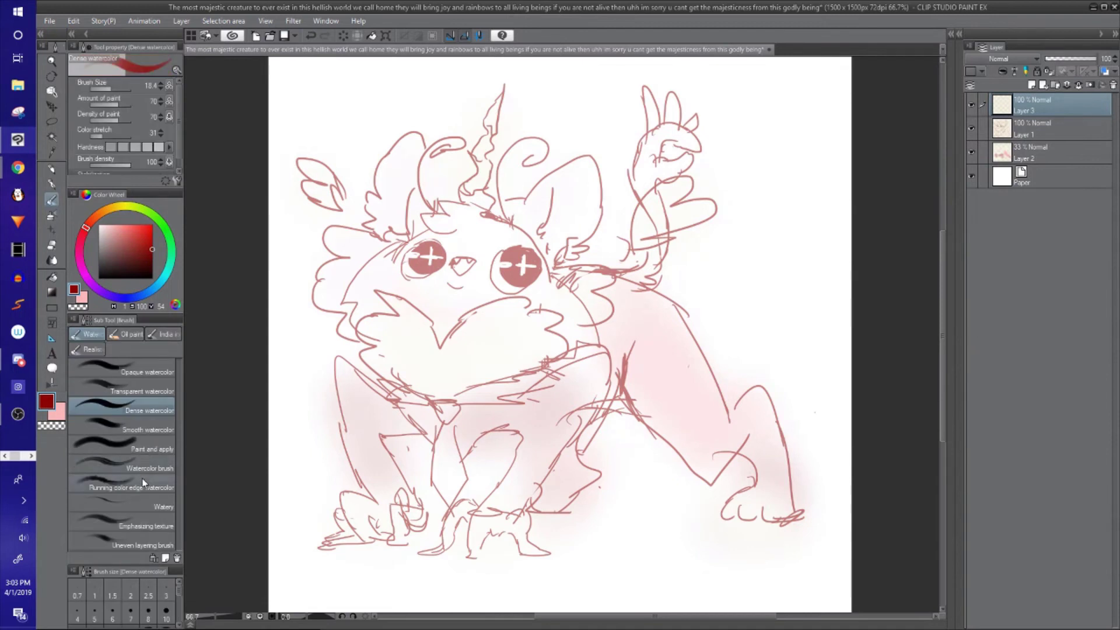
pyautogui.click(52, 184)
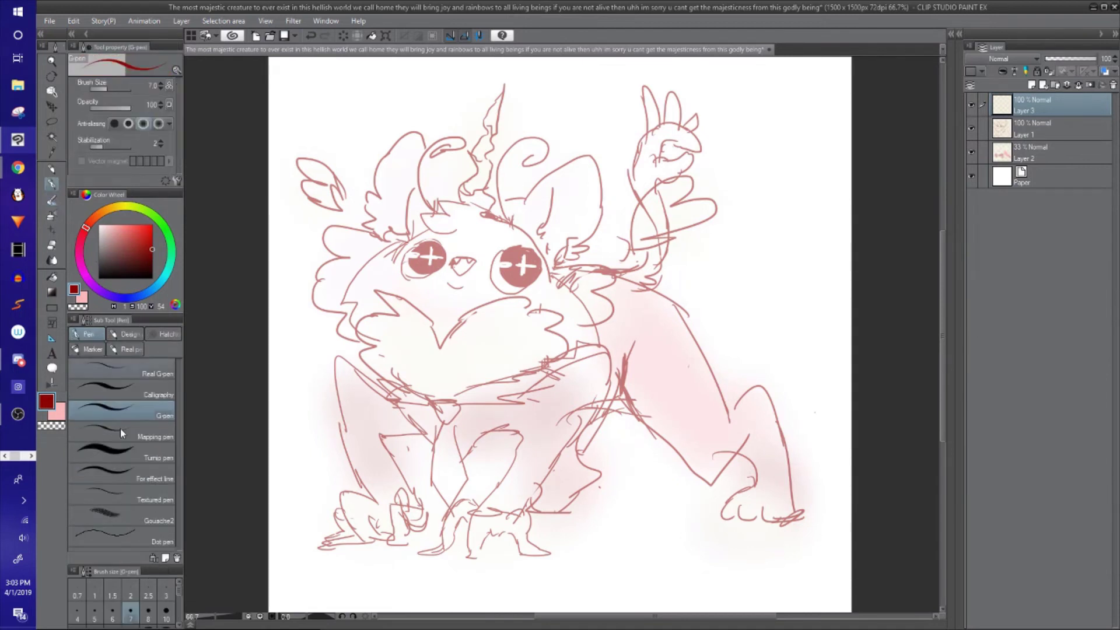
pyautogui.click(138, 513)
# Step: Paint the front leg nearest the hindquarters with greyish pink sampled from the canvas, from shoulder to wrist
pyautogui.moveTo(532, 406); pyautogui.dragTo(510, 390)
pyautogui.moveTo(537, 408)
pyautogui.mouseDown()
pyautogui.moveTo(554, 408)
pyautogui.moveTo(550, 380)
pyautogui.moveTo(527, 431)
pyautogui.moveTo(518, 411)
pyautogui.moveTo(509, 430)
pyautogui.mouseUp()
pyautogui.keyDown('alt'); pyautogui.click(530, 402); pyautogui.keyUp('alt')
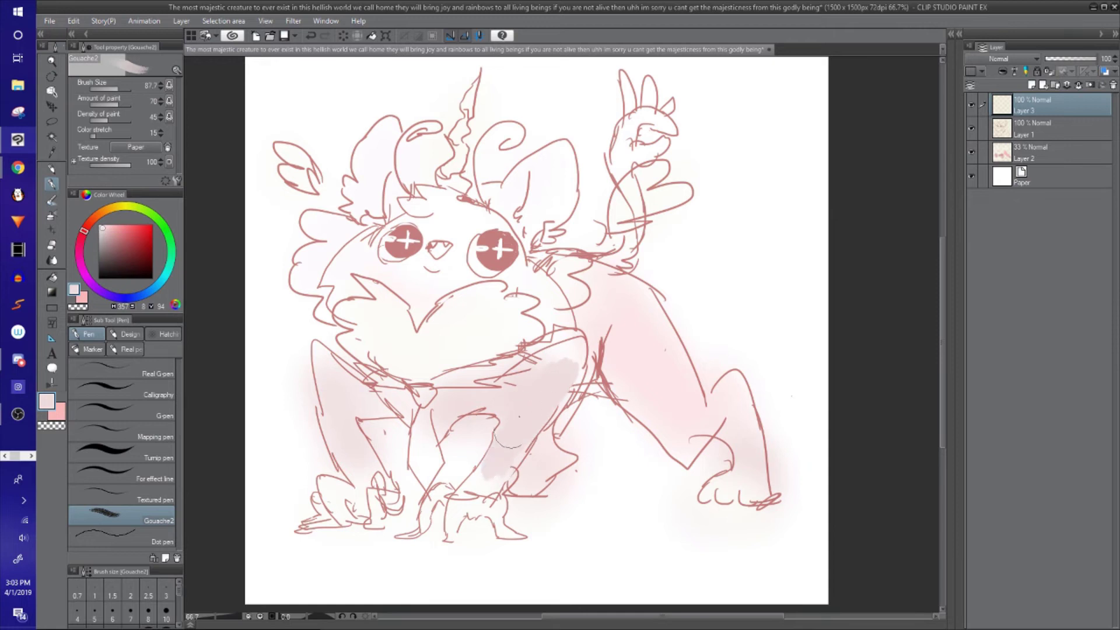
pyautogui.keyDown('alt'); pyautogui.click(560, 355); pyautogui.keyUp('alt')
pyautogui.moveTo(551, 368)
pyautogui.mouseDown()
pyautogui.moveTo(546, 423)
pyautogui.moveTo(489, 483)
pyautogui.mouseUp()
# Step: Sample off-white and greyish tones and blend a light highlight down that front leg with brush size 58.3
pyautogui.keyDown('alt'); pyautogui.click(424, 341); pyautogui.keyUp('alt')
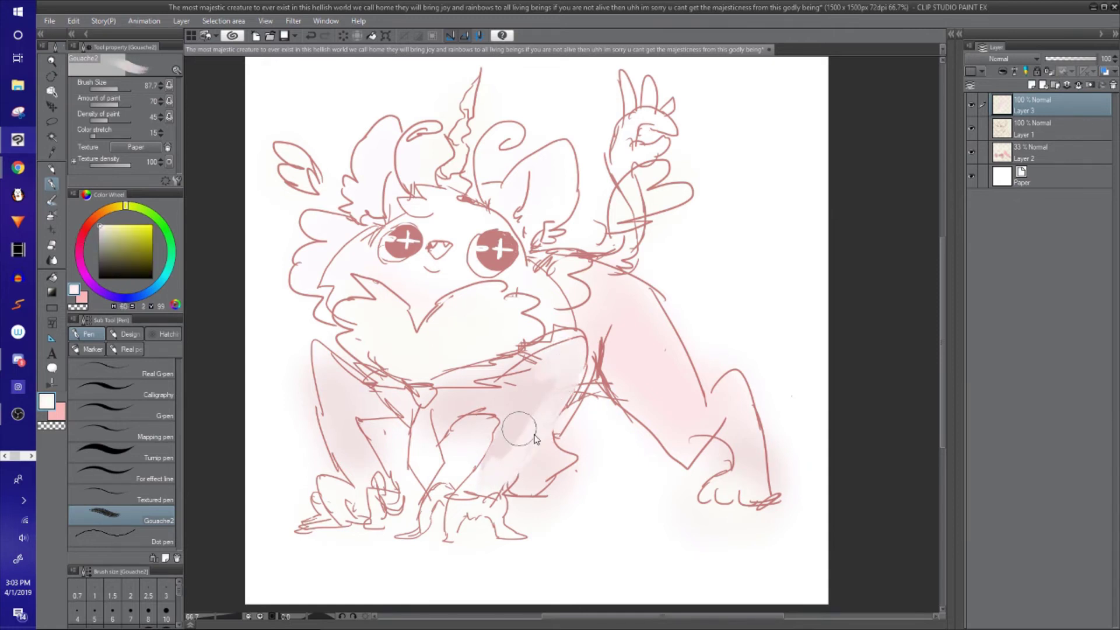
pyautogui.moveTo(521, 431)
pyautogui.mouseDown()
pyautogui.moveTo(547, 406)
pyautogui.moveTo(517, 444)
pyautogui.moveTo(546, 402)
pyautogui.moveTo(548, 357)
pyautogui.moveTo(519, 381)
pyautogui.moveTo(564, 355)
pyautogui.moveTo(511, 402)
pyautogui.moveTo(490, 400)
pyautogui.moveTo(553, 368)
pyautogui.moveTo(490, 482)
pyautogui.mouseUp()
pyautogui.keyDown('alt'); pyautogui.click(511, 405); pyautogui.keyUp('alt')
pyautogui.keyDown('alt'); pyautogui.click(546, 410); pyautogui.keyUp('alt')
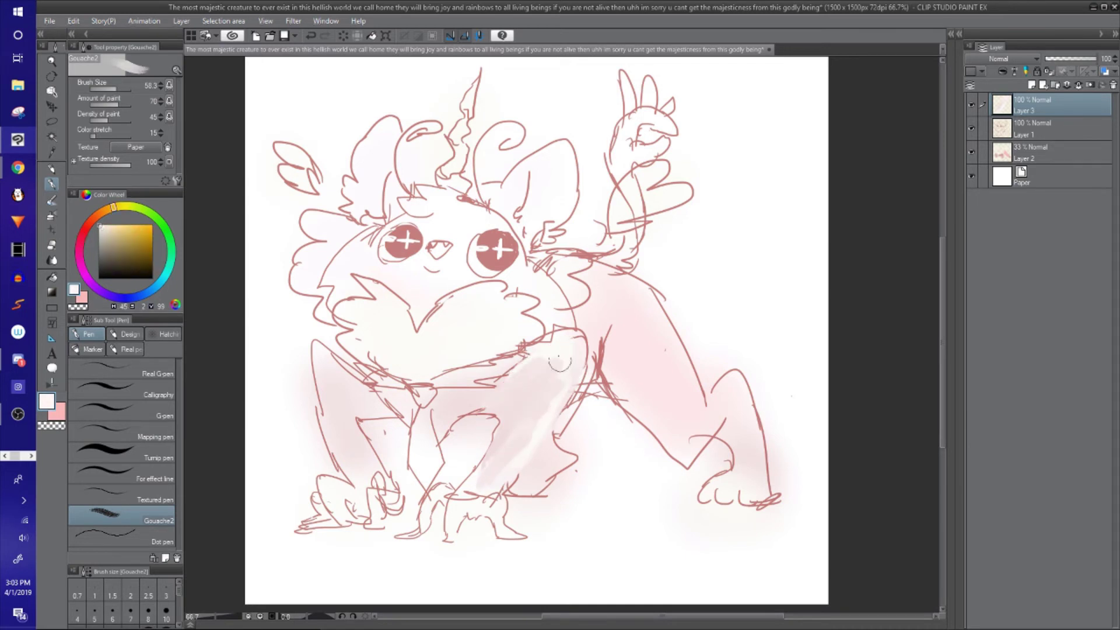
pyautogui.keyDown('alt'); pyautogui.click(557, 347); pyautogui.keyUp('alt')
pyautogui.moveTo(565, 347)
pyautogui.mouseDown()
pyautogui.moveTo(577, 370)
pyautogui.moveTo(569, 395)
pyautogui.moveTo(495, 485)
pyautogui.mouseUp()
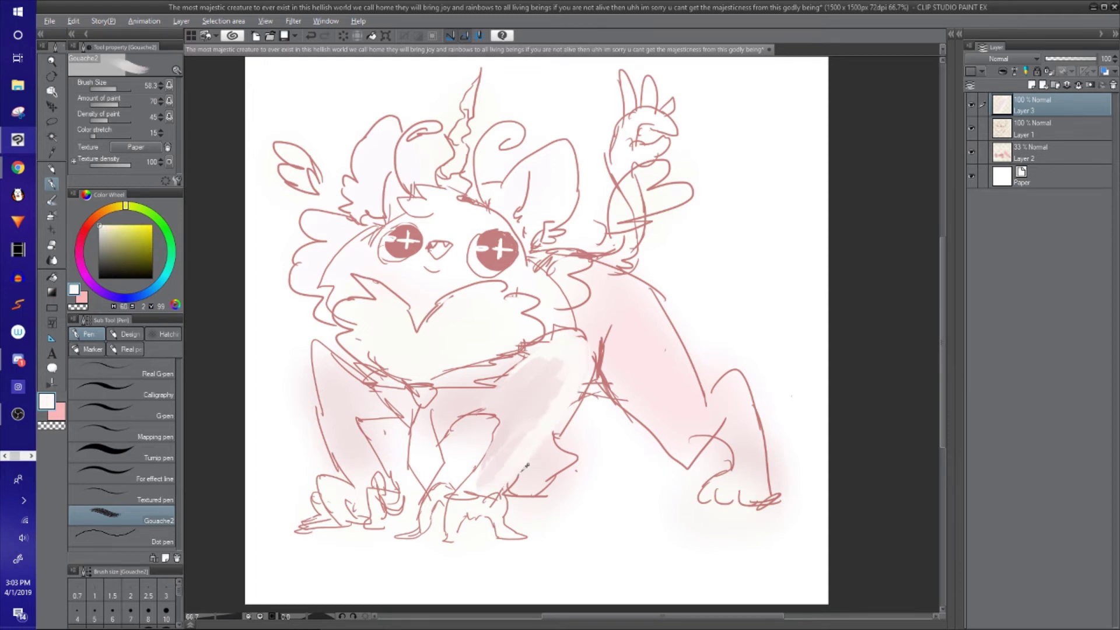
# Step: Sample the line colour and paint a dark reddish shadow along the leg's outer edge and the limb behind it
pyautogui.keyDown('alt'); pyautogui.click(605, 365); pyautogui.keyUp('alt')
pyautogui.moveTo(601, 364)
pyautogui.mouseDown()
pyautogui.moveTo(518, 478)
pyautogui.moveTo(544, 463)
pyautogui.moveTo(547, 447)
pyautogui.moveTo(553, 471)
pyautogui.mouseUp()
pyautogui.moveTo(601, 427); pyautogui.dragTo(634, 393)
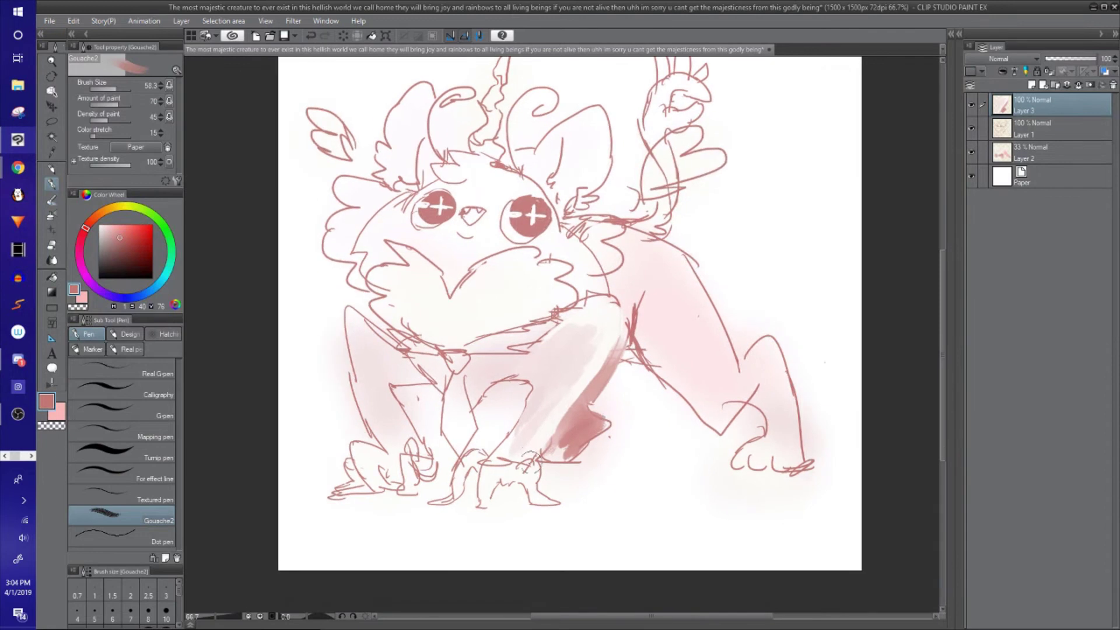
# Step: Paint dusky pink shadows on the chest beneath the ruff and on the inner part of the front leg
pyautogui.keyDown('alt'); pyautogui.click(532, 432); pyautogui.keyUp('alt')
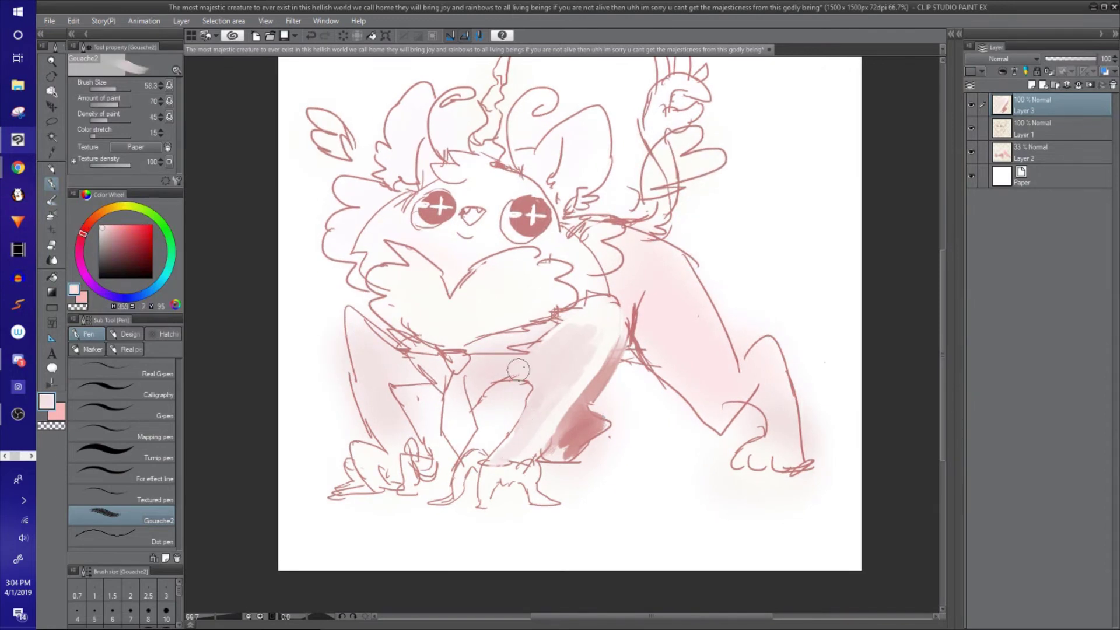
pyautogui.keyDown('alt'); pyautogui.click(579, 296); pyautogui.keyUp('alt')
pyautogui.moveTo(531, 364)
pyautogui.mouseDown()
pyautogui.moveTo(500, 367)
pyautogui.moveTo(491, 377)
pyautogui.moveTo(505, 359)
pyautogui.moveTo(520, 383)
pyautogui.moveTo(539, 356)
pyautogui.moveTo(540, 367)
pyautogui.moveTo(491, 363)
pyautogui.moveTo(549, 331)
pyautogui.moveTo(470, 344)
pyautogui.mouseUp()
pyautogui.keyDown('alt'); pyautogui.click(549, 356); pyautogui.keyUp('alt')
pyautogui.keyDown('alt'); pyautogui.click(515, 342); pyautogui.keyUp('alt')
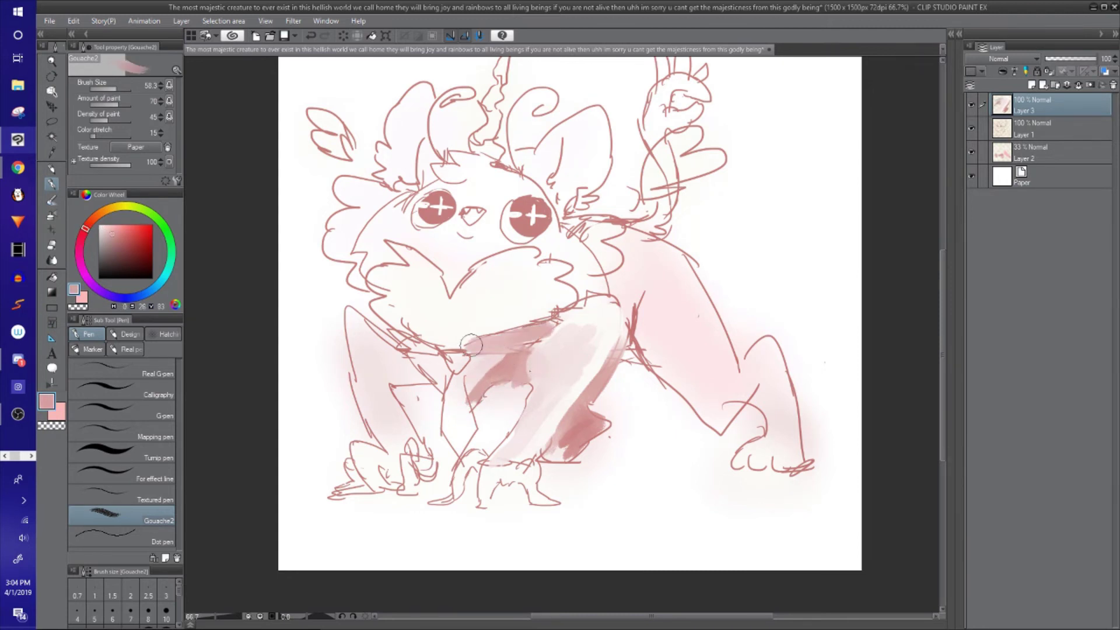
pyautogui.moveTo(565, 364); pyautogui.dragTo(597, 402)
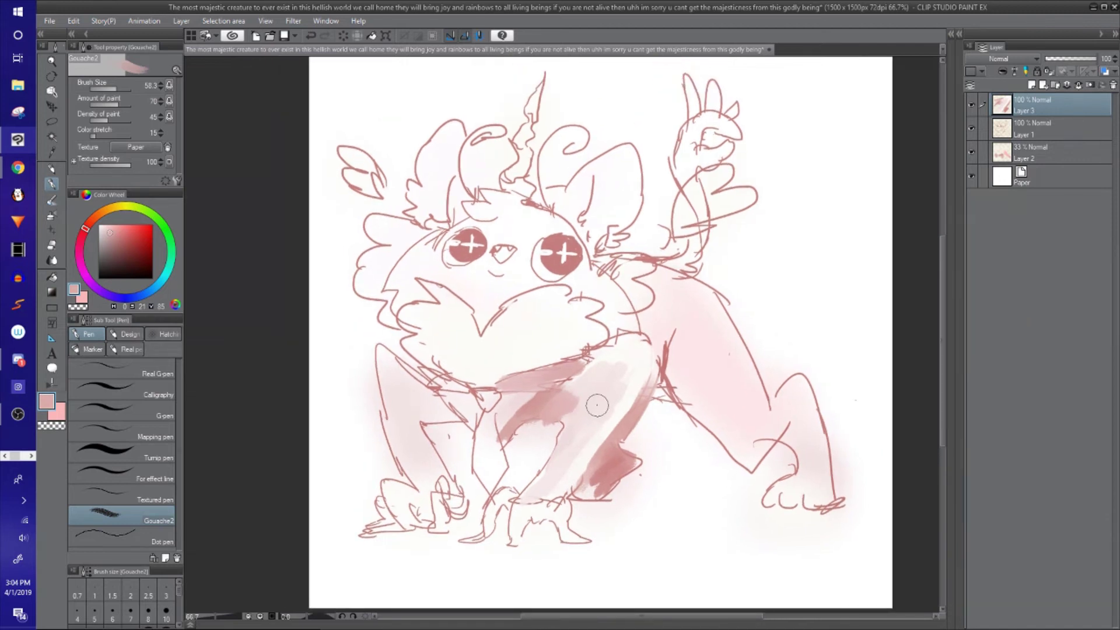
# Step: Paint the other front leg with a cream shoulder and dusky pink shading on the lower part, sampling colours from the canvas
pyautogui.keyDown('alt'); pyautogui.click(569, 396); pyautogui.keyUp('alt')
pyautogui.keyDown('alt'); pyautogui.click(616, 372); pyautogui.keyUp('alt')
pyautogui.moveTo(419, 406)
pyautogui.mouseDown()
pyautogui.moveTo(432, 411)
pyautogui.moveTo(402, 412)
pyautogui.moveTo(412, 438)
pyautogui.moveTo(420, 428)
pyautogui.moveTo(392, 368)
pyautogui.mouseUp()
pyautogui.keyDown('alt'); pyautogui.click(552, 401); pyautogui.keyUp('alt')
pyautogui.keyDown('alt'); pyautogui.click(405, 386); pyautogui.keyUp('alt')
pyautogui.keyDown('alt'); pyautogui.click(403, 427); pyautogui.keyUp('alt')
pyautogui.moveTo(411, 439)
pyautogui.mouseDown()
pyautogui.moveTo(427, 475)
pyautogui.moveTo(413, 462)
pyautogui.mouseUp()
pyautogui.moveTo(507, 449); pyautogui.dragTo(509, 418)
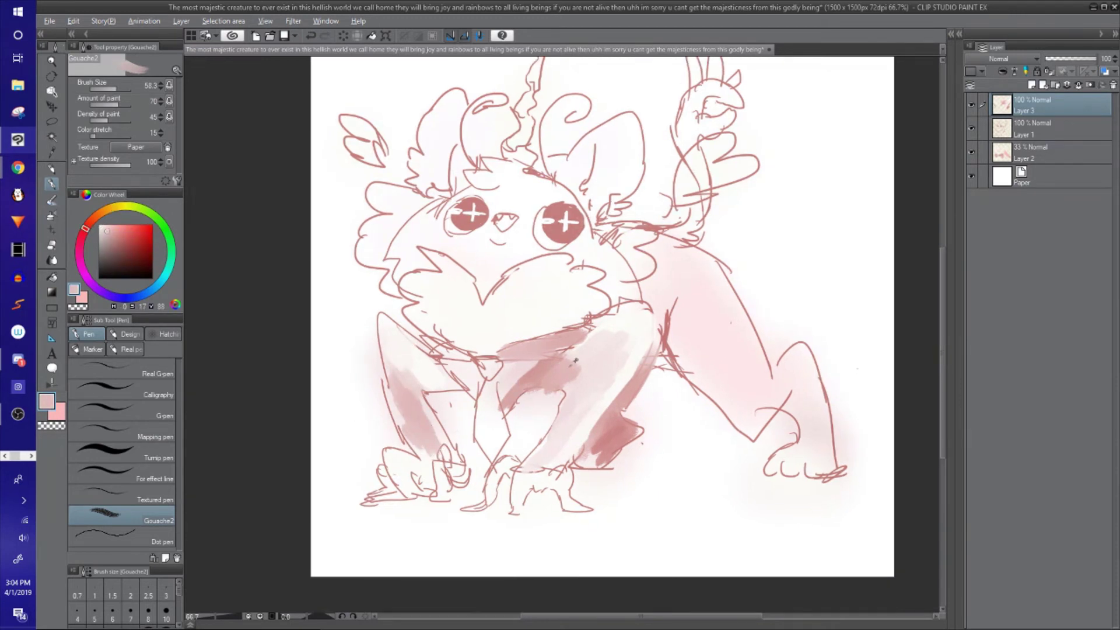
# Step: Paint that leg's paw in off-white and shade between the fingers in dusky pink with brush size 23.4
pyautogui.keyDown('alt'); pyautogui.click(618, 322); pyautogui.keyUp('alt')
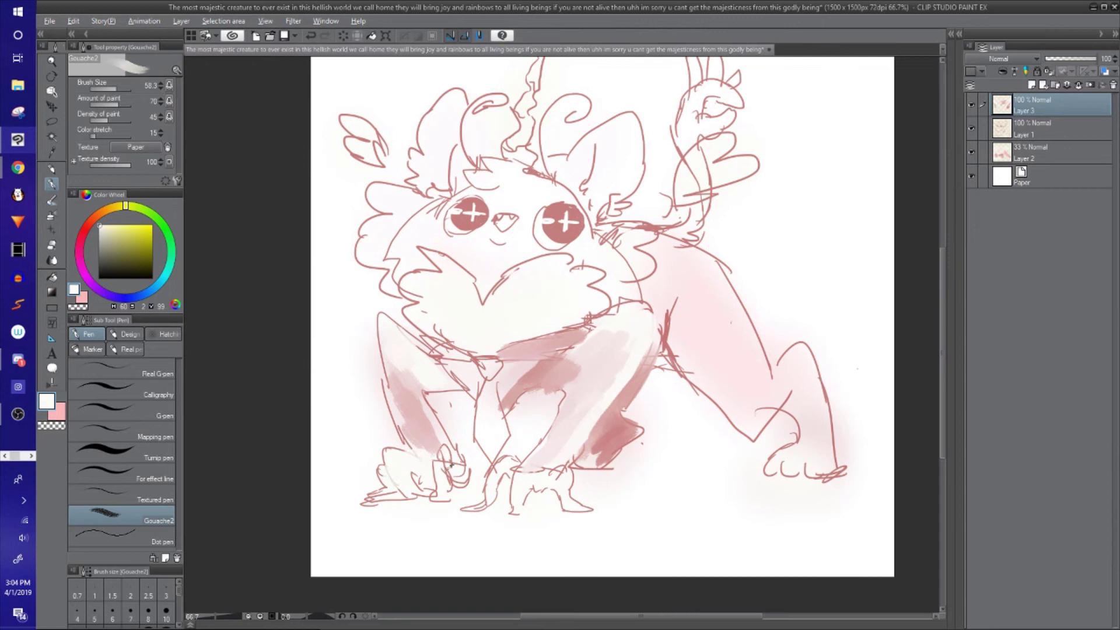
pyautogui.moveTo(440, 476); pyautogui.dragTo(427, 457)
pyautogui.keyDown('alt'); pyautogui.click(425, 467); pyautogui.keyUp('alt')
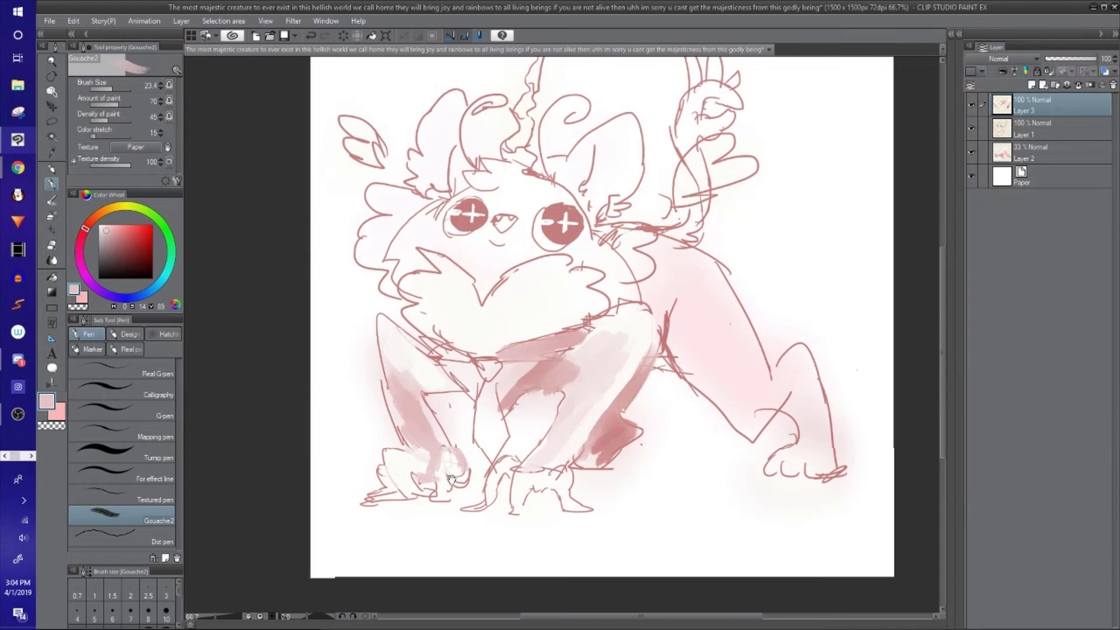
pyautogui.moveTo(507, 408); pyautogui.dragTo(473, 467)
pyautogui.moveTo(541, 359); pyautogui.dragTo(583, 343)
# Step: Sample the chest's dusky pink and paint lighter reflections in the lower half of both eyes
pyautogui.scroll(1, 525, 319)
pyautogui.keyDown('alt'); pyautogui.click(543, 496); pyautogui.keyUp('alt')
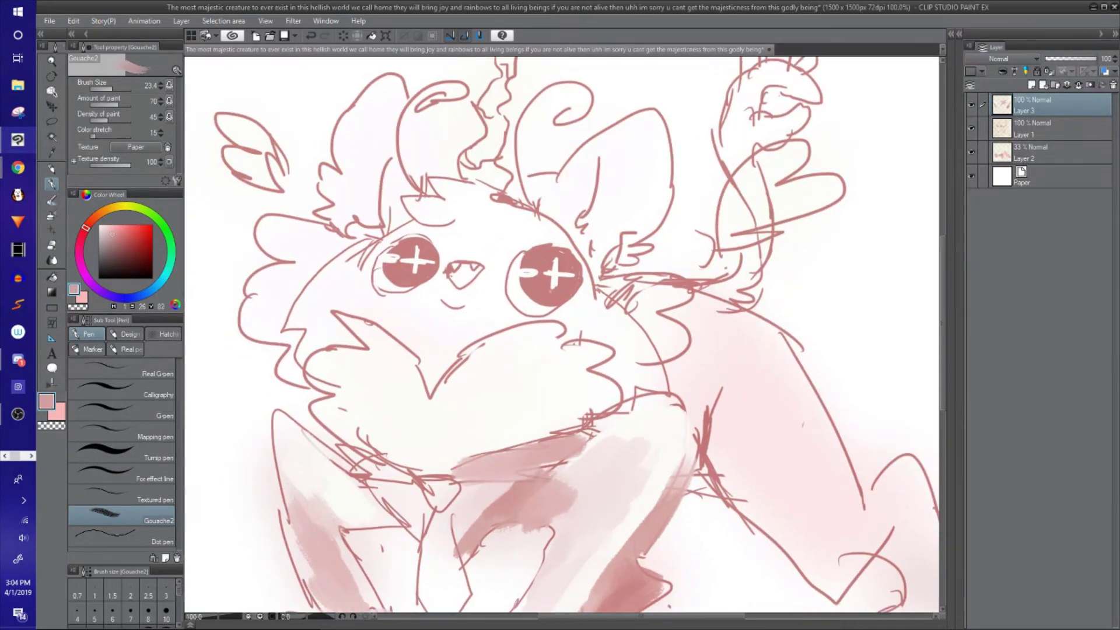
pyautogui.moveTo(540, 264)
pyautogui.mouseDown()
pyautogui.moveTo(553, 293)
pyautogui.moveTo(537, 287)
pyautogui.mouseUp()
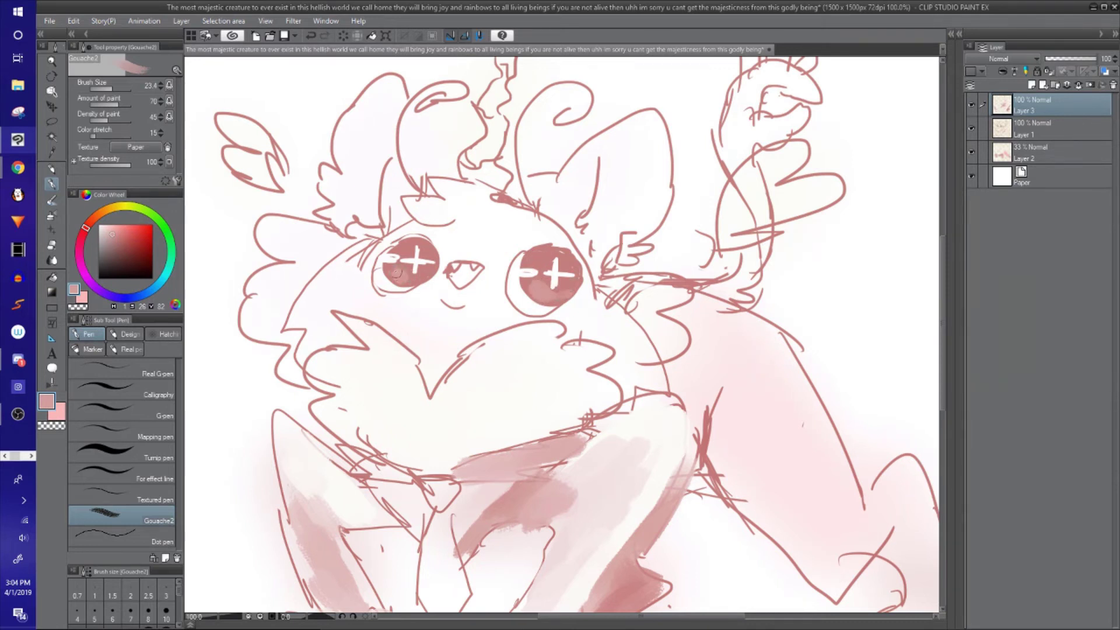
pyautogui.moveTo(460, 296); pyautogui.dragTo(492, 295)
# Step: Undo the muted stroke on the nose and paint the nose in a brighter, saturated pink
pyautogui.keyDown('alt'); pyautogui.click(527, 468); pyautogui.keyUp('alt')
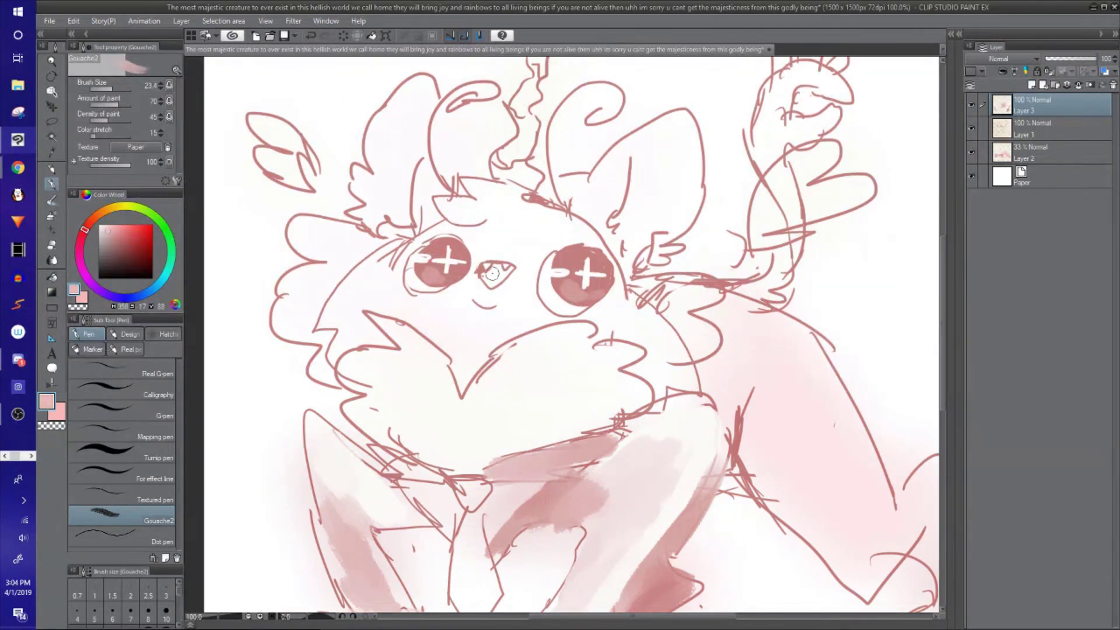
pyautogui.hotkey('ctrl', 'z')
pyautogui.moveTo(391, 292); pyautogui.dragTo(406, 295)
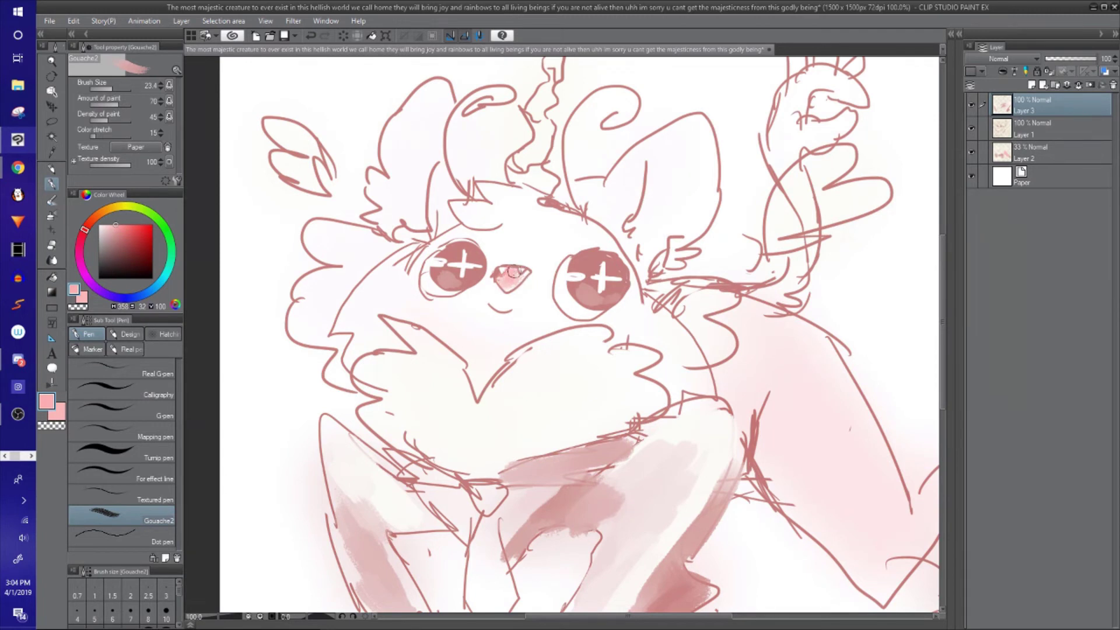
# Step: Touch up the nose with off-white sampled from the ruff and transparent colour, undoing the last stroke
pyautogui.keyDown('alt'); pyautogui.click(529, 392); pyautogui.keyUp('alt')
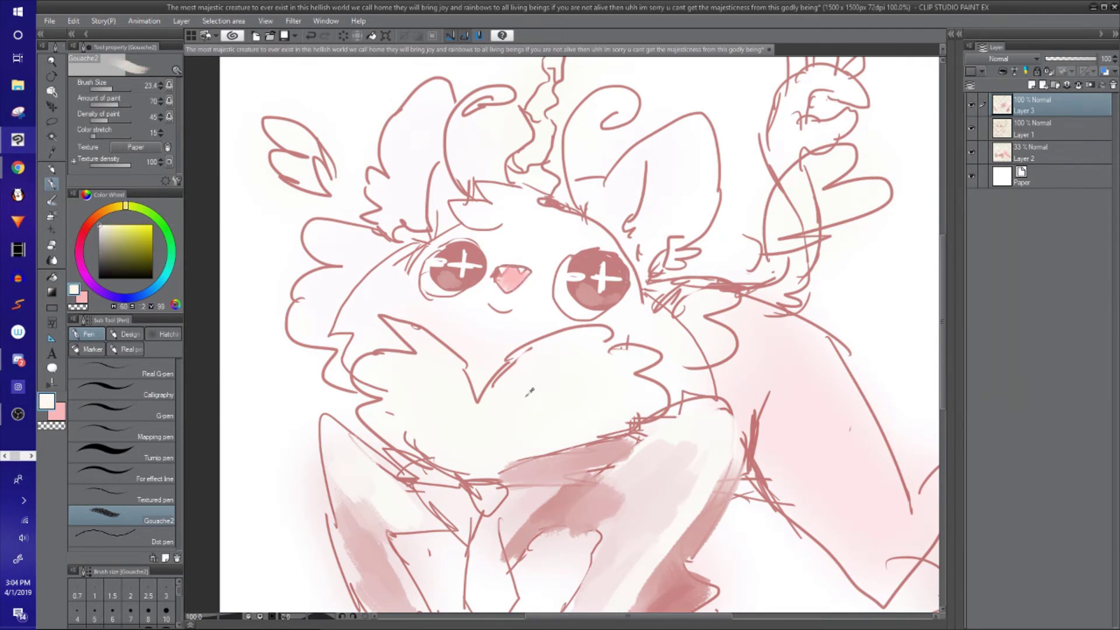
pyautogui.press('c')
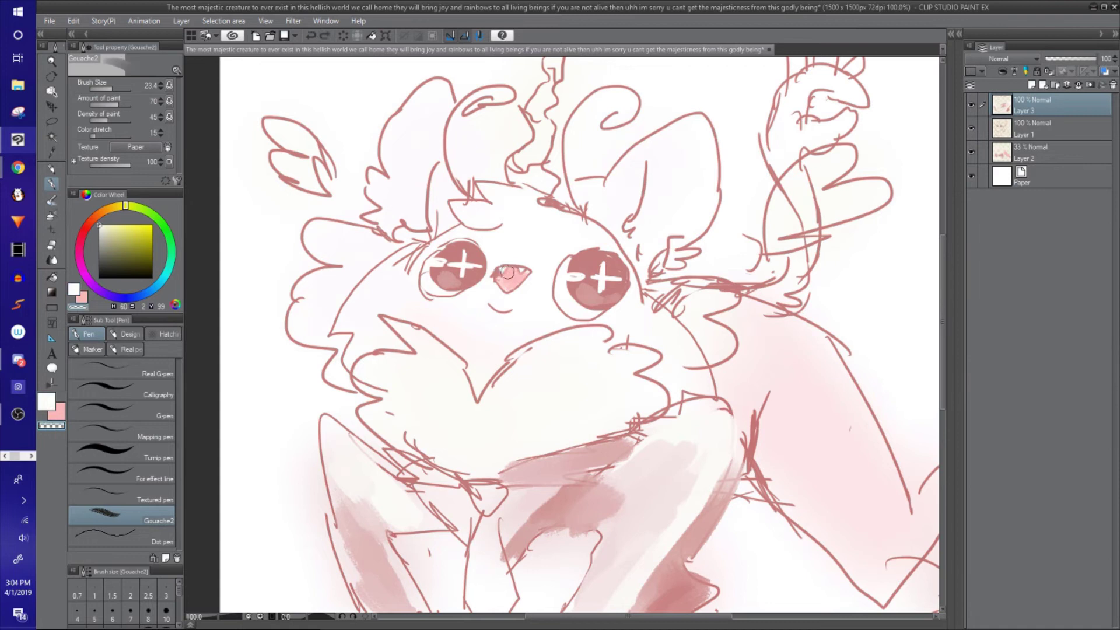
pyautogui.press('c')
pyautogui.scroll(1, 590, 250)
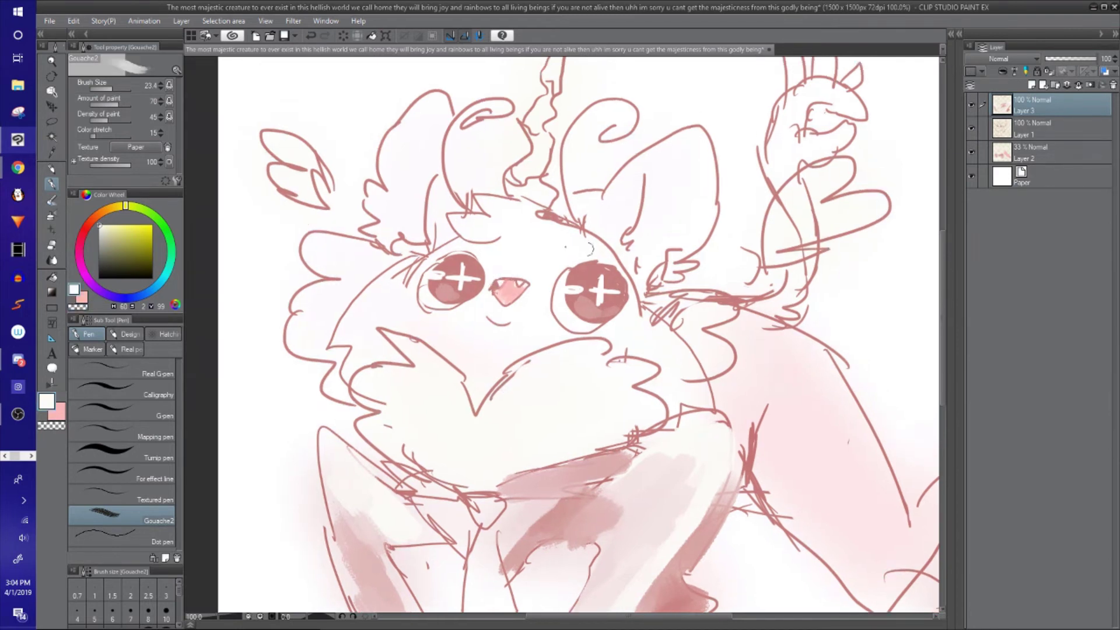
pyautogui.hotkey('ctrl', 'z')
# Step: Sample the nose's pink and paint a soft blush patch under each eye
pyautogui.keyDown('alt'); pyautogui.click(468, 289); pyautogui.keyUp('alt')
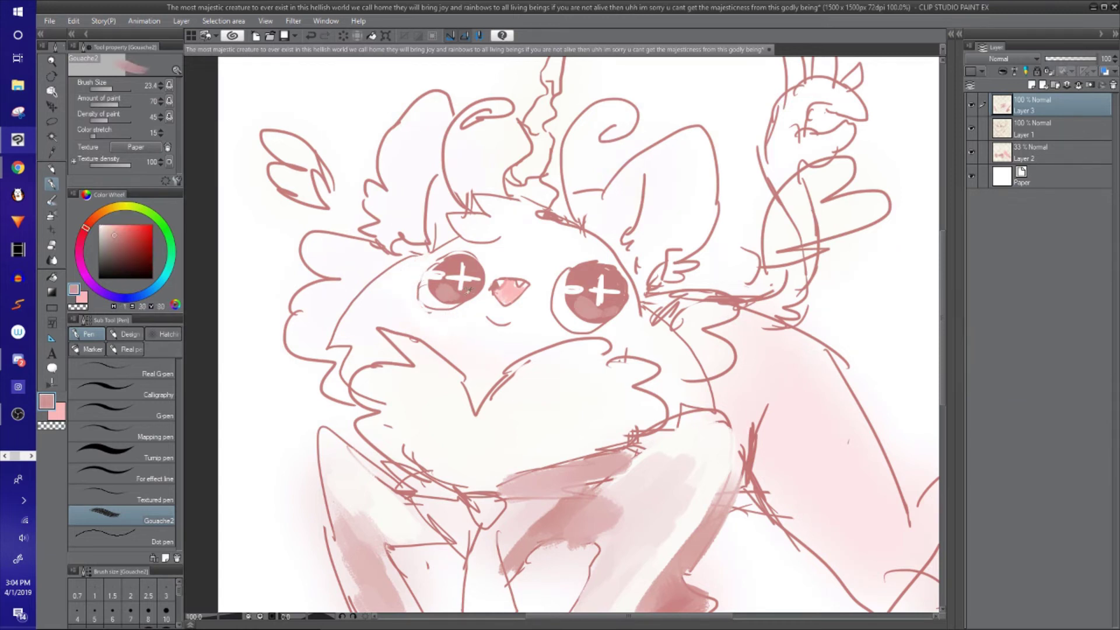
pyautogui.keyDown('alt'); pyautogui.click(517, 288); pyautogui.keyUp('alt')
pyautogui.moveTo(426, 300); pyautogui.dragTo(392, 296)
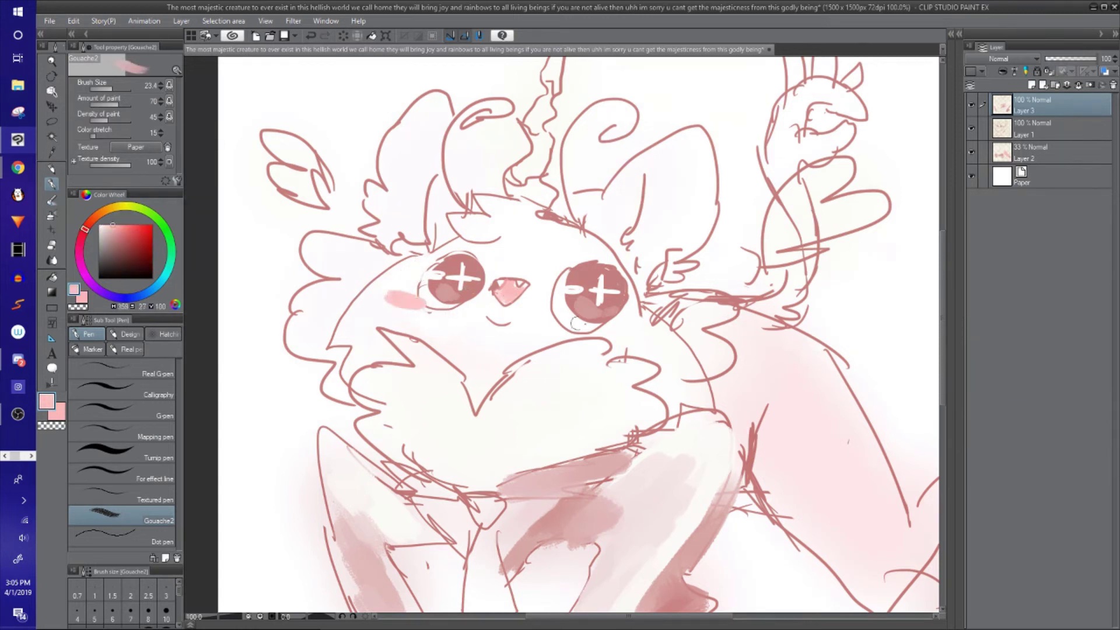
pyautogui.moveTo(606, 327)
pyautogui.mouseDown()
pyautogui.moveTo(633, 320)
pyautogui.moveTo(609, 330)
pyautogui.mouseUp()
pyautogui.scroll(-3, 635, 299)
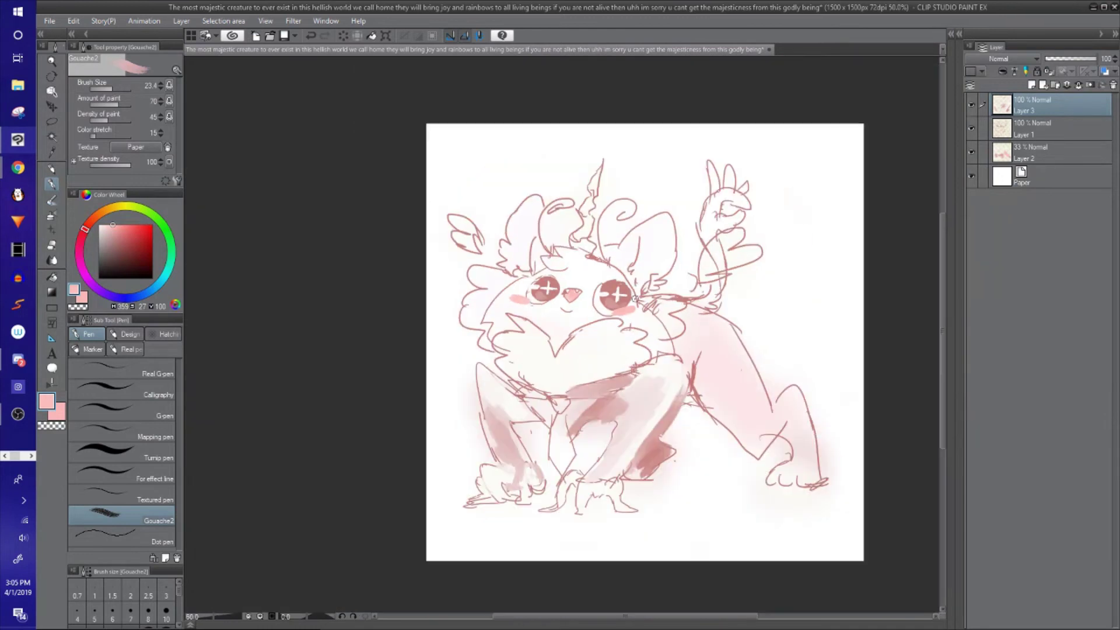
pyautogui.moveTo(707, 327); pyautogui.dragTo(630, 323)
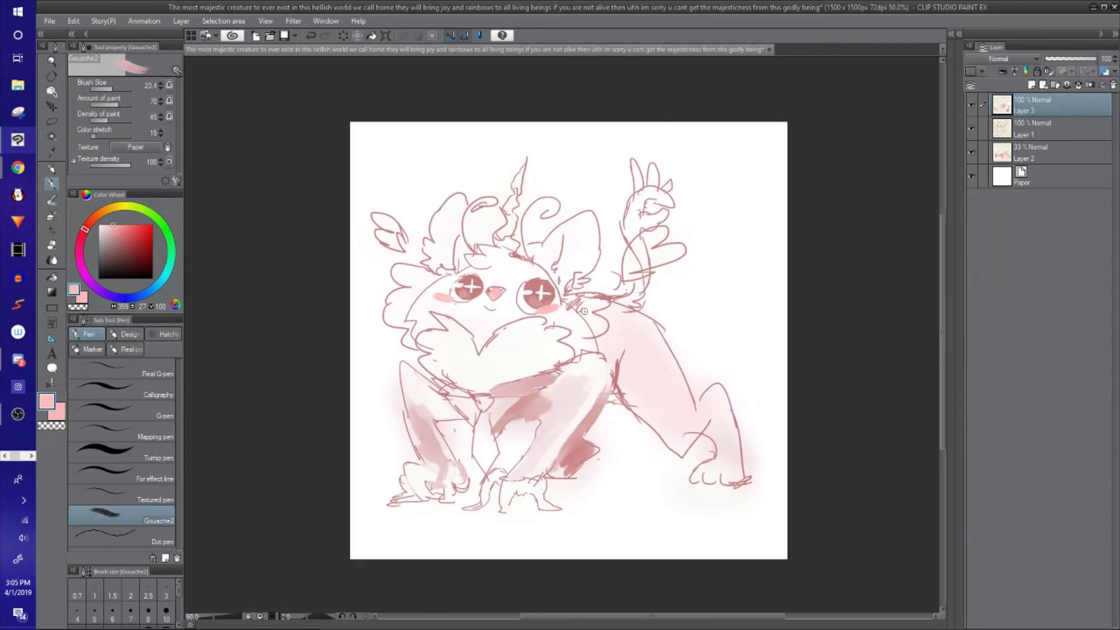
pyautogui.scroll(1, 585, 313)
pyautogui.moveTo(576, 277); pyautogui.dragTo(574, 263)
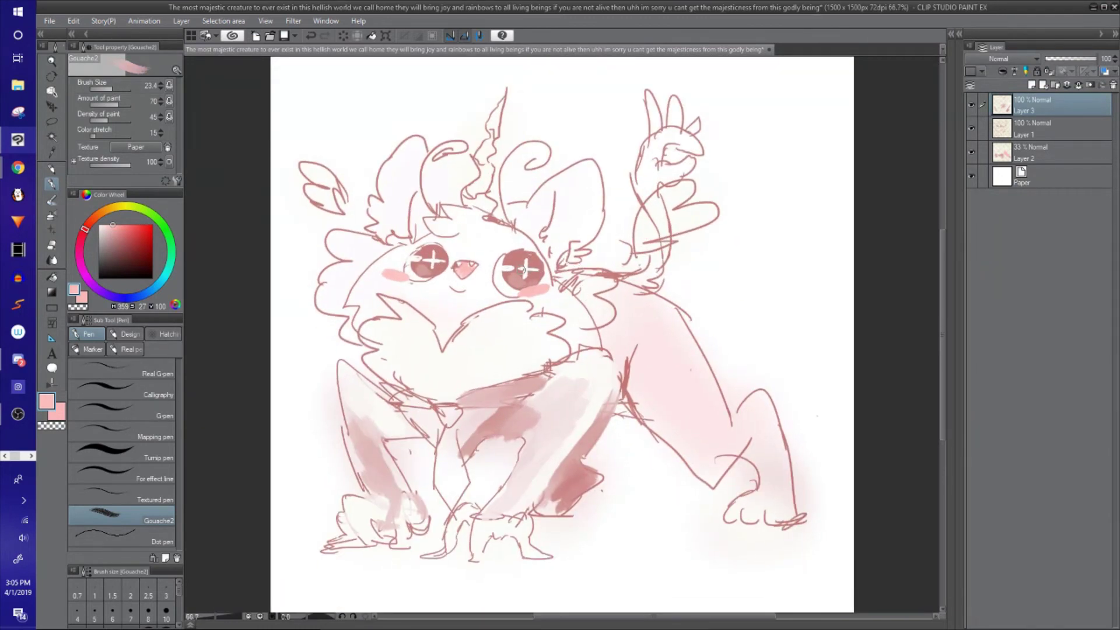
pyautogui.moveTo(521, 288); pyautogui.dragTo(522, 279)
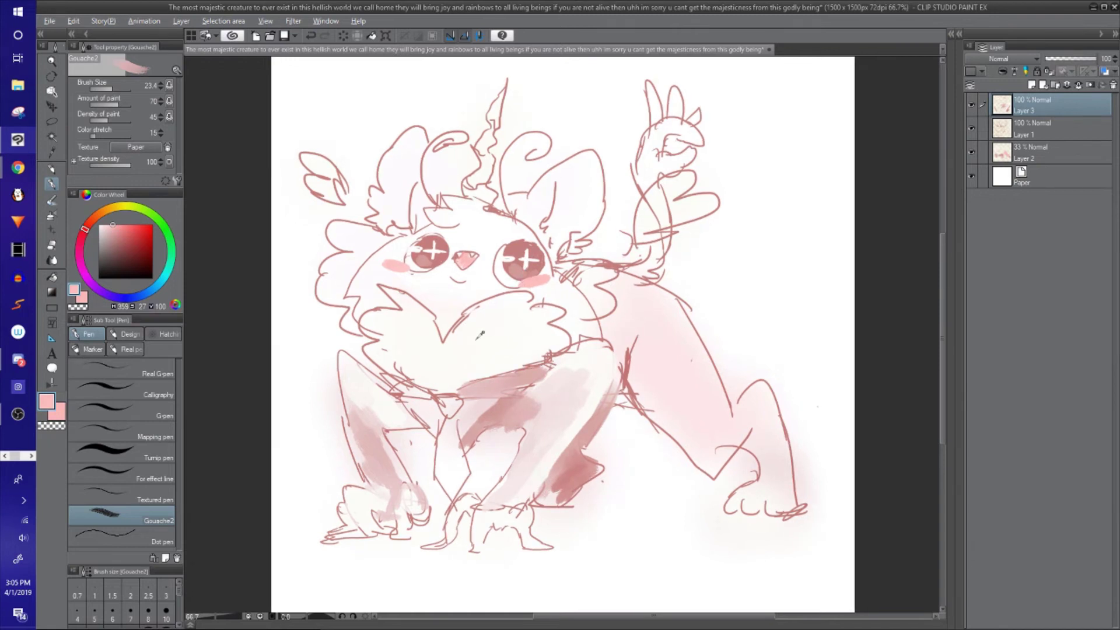
# Step: Try painting dusky pink ground-shadow strokes beneath the body and front paw on the current layer
pyautogui.keyDown('alt'); pyautogui.click(496, 304); pyautogui.keyUp('alt')
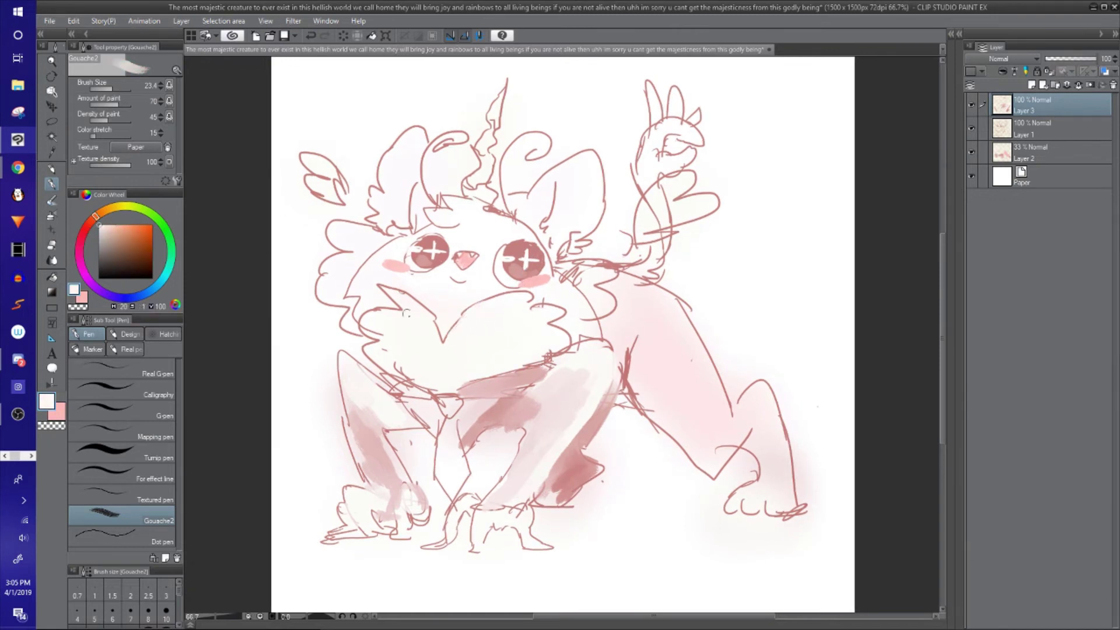
pyautogui.moveTo(512, 318); pyautogui.dragTo(555, 312)
pyautogui.keyDown('alt'); pyautogui.click(579, 448); pyautogui.keyUp('alt')
pyautogui.moveTo(548, 490)
pyautogui.mouseDown()
pyautogui.moveTo(671, 475)
pyautogui.moveTo(647, 469)
pyautogui.moveTo(588, 495)
pyautogui.moveTo(537, 499)
pyautogui.mouseUp()
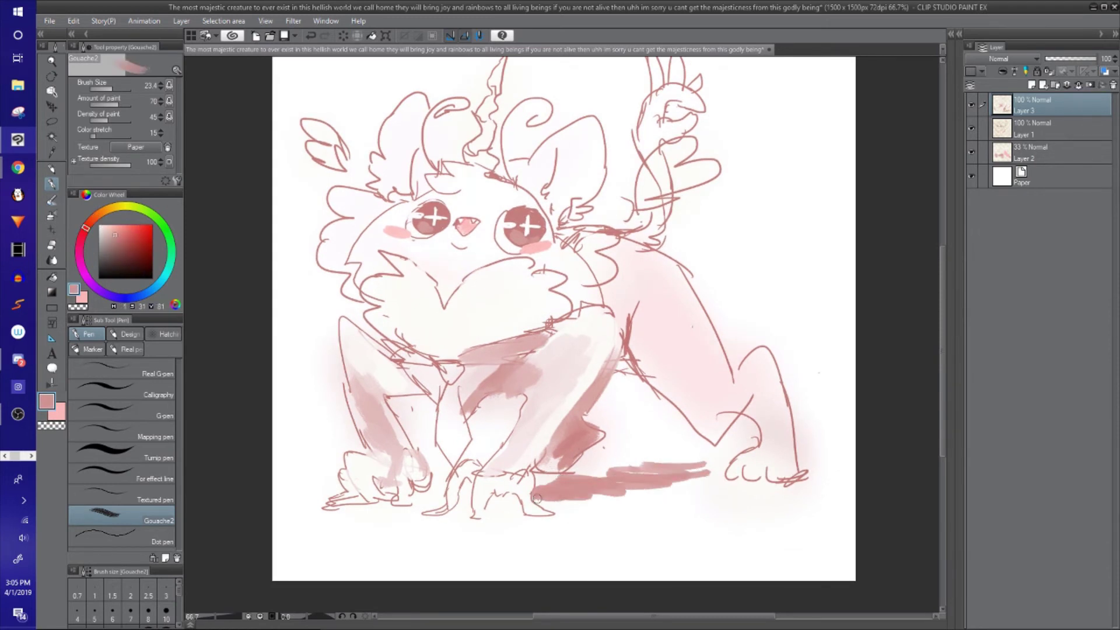
pyautogui.moveTo(387, 514); pyautogui.dragTo(376, 523)
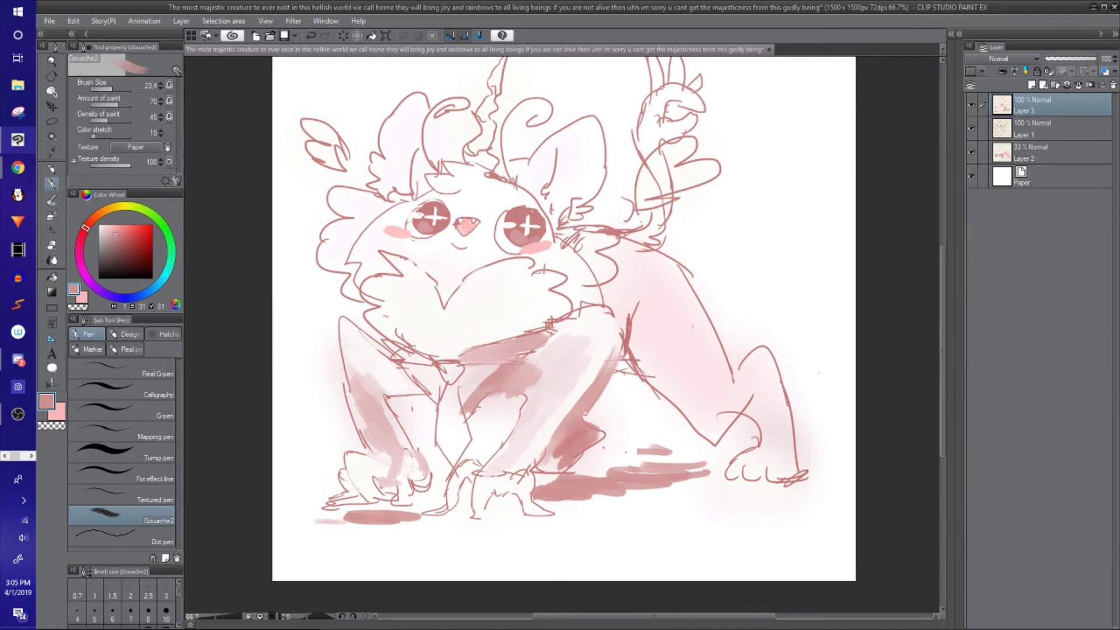
pyautogui.hotkey('ctrl', 'z')
pyautogui.hotkey('ctrl', 'z')
pyautogui.hotkey('ctrl', 'z')
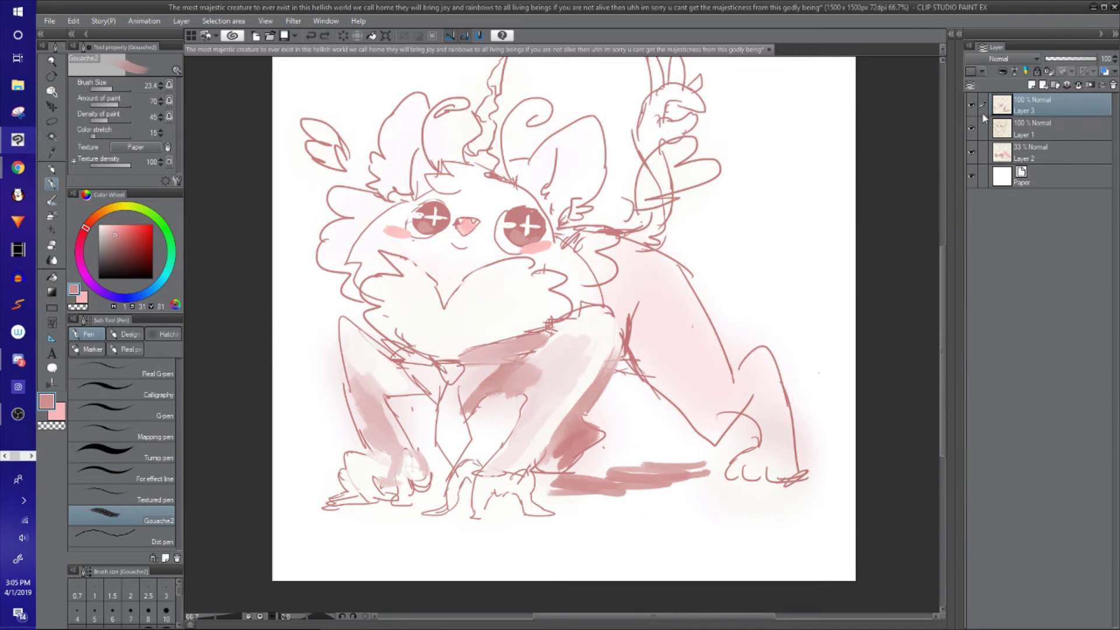
pyautogui.hotkey('ctrl', 'z')
pyautogui.hotkey('ctrl', 'z')
# Step: On a new layer, paint a broad dusky pink ground shadow with brush size 215 and lower the layer's opacity to 46%
pyautogui.click(1031, 85)
pyautogui.moveTo(692, 470); pyautogui.dragTo(658, 458)
pyautogui.moveTo(578, 498)
pyautogui.mouseDown()
pyautogui.moveTo(650, 488)
pyautogui.moveTo(356, 515)
pyautogui.mouseUp()
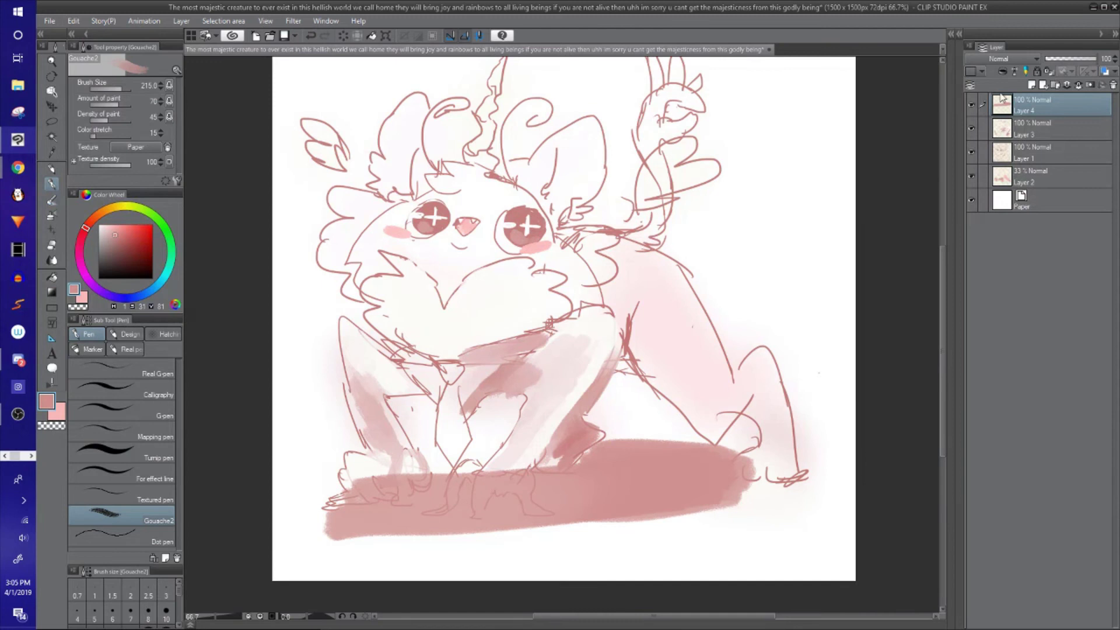
pyautogui.click(1070, 61)
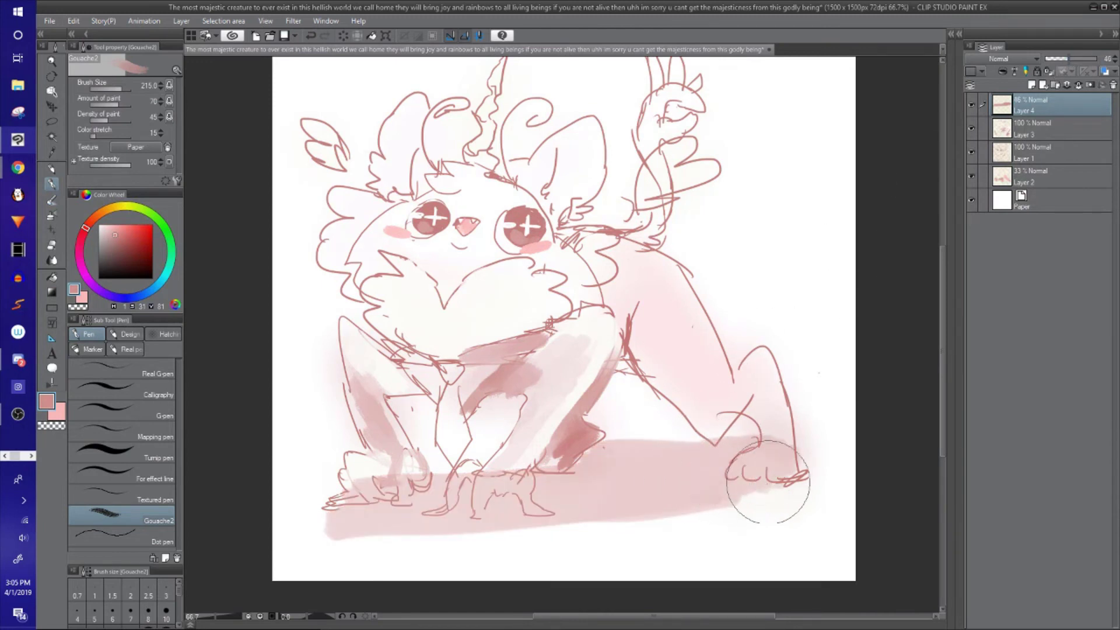
# Step: Trim the ground shadow with transparent colour, and extend it with dusky pink strokes at the hind paw and both ends
pyautogui.press('c')
pyautogui.moveTo(768, 482)
pyautogui.mouseDown()
pyautogui.moveTo(778, 505)
pyautogui.moveTo(770, 439)
pyautogui.moveTo(790, 457)
pyautogui.mouseUp()
pyautogui.moveTo(542, 415); pyautogui.dragTo(698, 434)
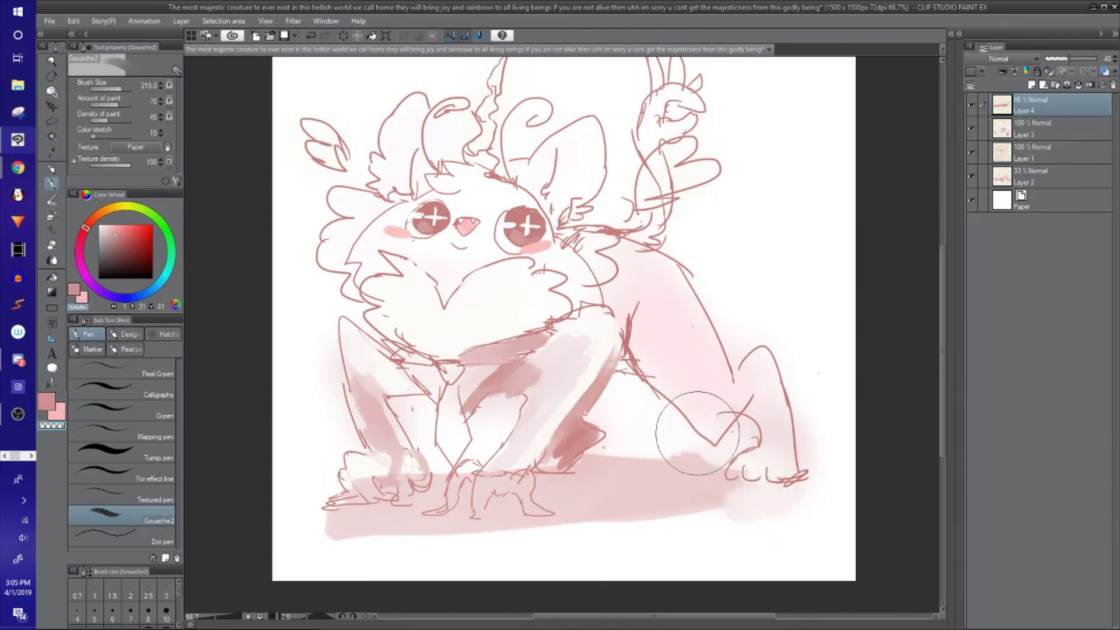
pyautogui.moveTo(531, 449)
pyautogui.mouseDown()
pyautogui.moveTo(484, 479)
pyautogui.moveTo(502, 501)
pyautogui.moveTo(410, 477)
pyautogui.moveTo(344, 485)
pyautogui.moveTo(357, 435)
pyautogui.mouseUp()
pyautogui.scroll(-1, 357, 435)
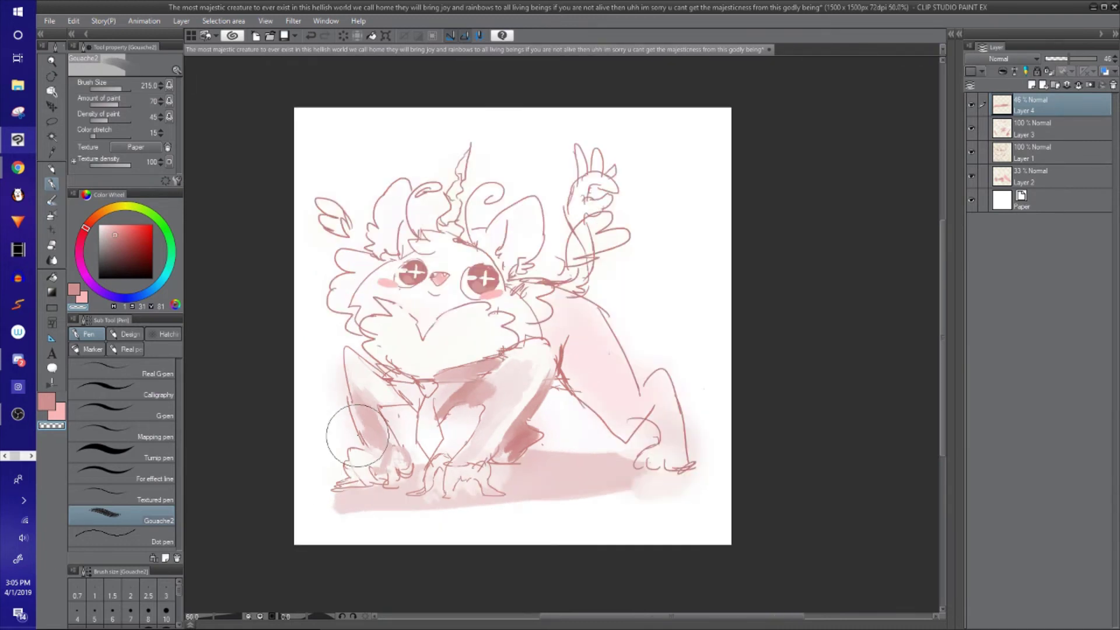
pyautogui.moveTo(713, 388); pyautogui.dragTo(745, 380)
pyautogui.press('c')
pyautogui.moveTo(616, 461)
pyautogui.mouseDown()
pyautogui.moveTo(642, 451)
pyautogui.moveTo(693, 487)
pyautogui.moveTo(375, 513)
pyautogui.moveTo(359, 503)
pyautogui.mouseUp()
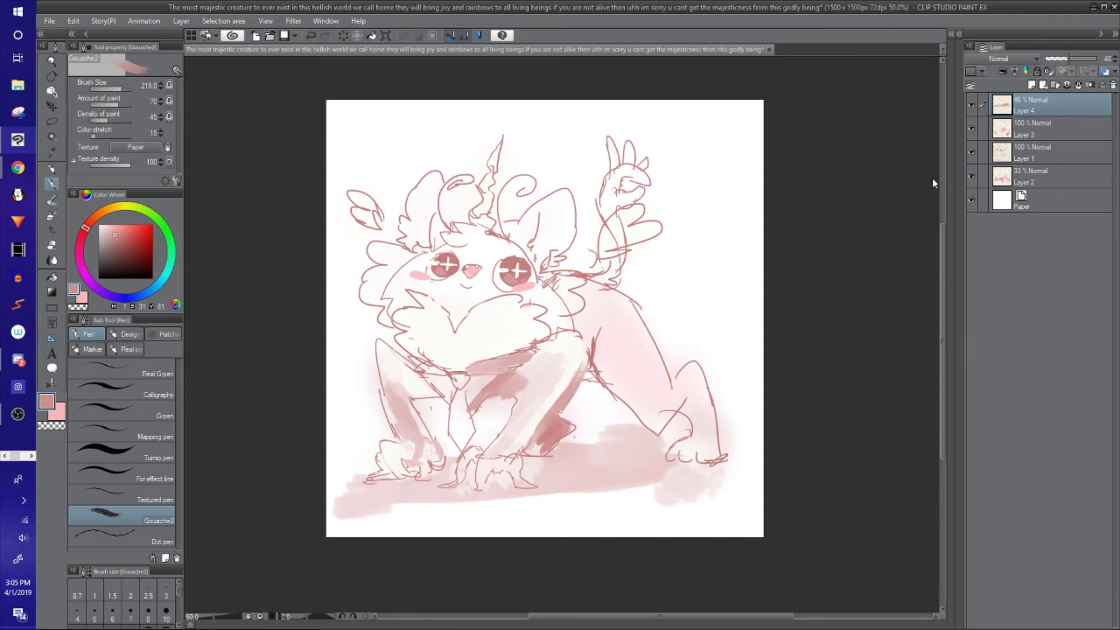
# Step: On Layer 3, shade below the chin and into the ruff's notch in dusky pink with brush size 68.7, sampling canvas colours
pyautogui.click(1045, 129)
pyautogui.moveTo(668, 284); pyautogui.dragTo(718, 274)
pyautogui.scroll(1, 719, 275)
pyautogui.moveTo(483, 350)
pyautogui.mouseDown()
pyautogui.moveTo(484, 363)
pyautogui.moveTo(453, 360)
pyautogui.mouseUp()
pyautogui.moveTo(441, 317)
pyautogui.mouseDown()
pyautogui.moveTo(425, 296)
pyautogui.moveTo(469, 305)
pyautogui.moveTo(443, 308)
pyautogui.moveTo(450, 322)
pyautogui.moveTo(493, 300)
pyautogui.moveTo(477, 297)
pyautogui.moveTo(551, 301)
pyautogui.moveTo(484, 285)
pyautogui.mouseUp()
pyautogui.keyDown('alt'); pyautogui.click(481, 304); pyautogui.keyUp('alt')
pyautogui.keyDown('alt'); pyautogui.click(476, 302); pyautogui.keyUp('alt')
pyautogui.keyDown('alt'); pyautogui.click(493, 299); pyautogui.keyUp('alt')
pyautogui.keyDown('alt'); pyautogui.click(550, 305); pyautogui.keyUp('alt')
# Step: Soften the chin shadow and blend it towards the smaller eye's cheek with lighter dusky pink sampled from it
pyautogui.press('c')
pyautogui.press('c')
pyautogui.moveTo(416, 301); pyautogui.dragTo(366, 291)
pyautogui.press('c')
pyautogui.press('c')
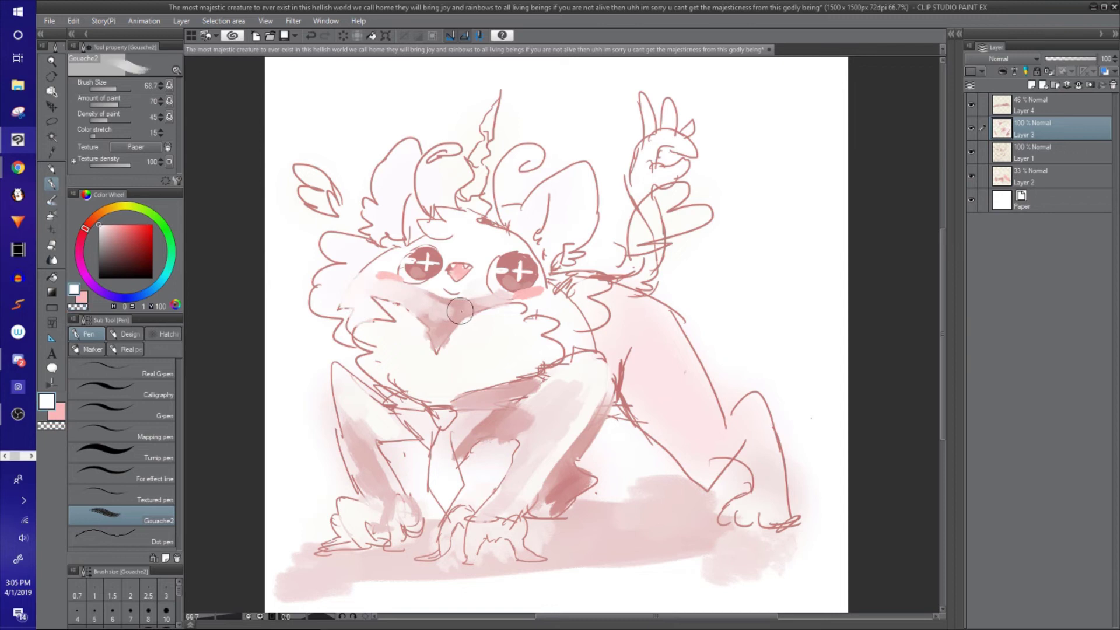
pyautogui.keyDown('alt'); pyautogui.click(456, 311); pyautogui.keyUp('alt')
pyautogui.moveTo(455, 312); pyautogui.dragTo(415, 297)
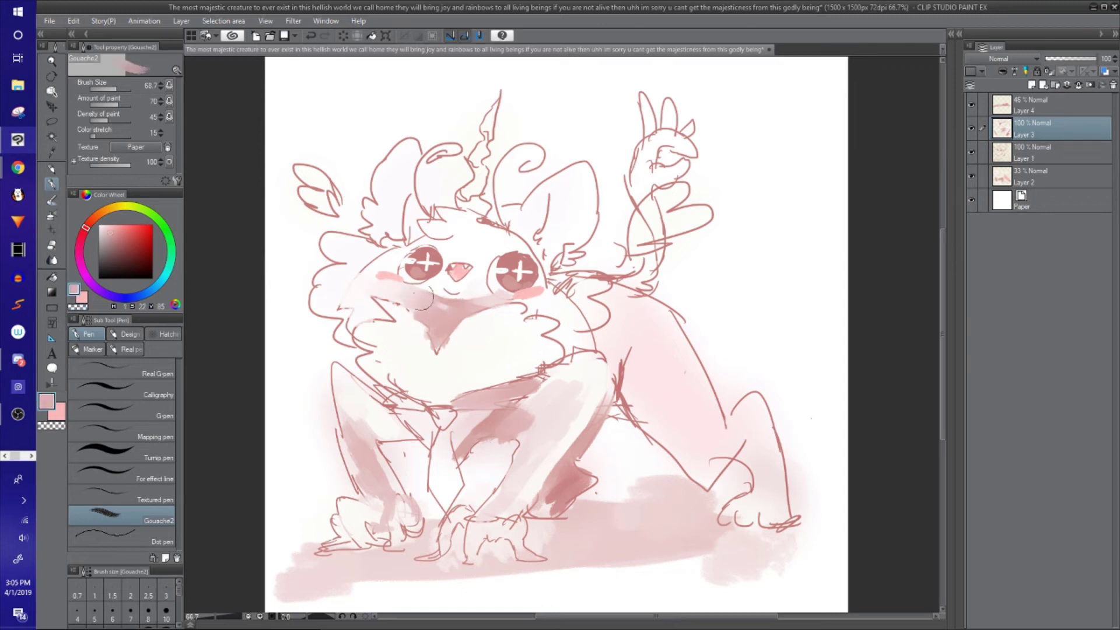
# Step: Paint pale dusky pink patches on the forehead, beside the hair curl and on the fluff beside the smaller eye
pyautogui.moveTo(461, 257)
pyautogui.mouseDown()
pyautogui.moveTo(488, 229)
pyautogui.moveTo(462, 239)
pyautogui.moveTo(482, 236)
pyautogui.moveTo(464, 222)
pyautogui.moveTo(494, 256)
pyautogui.moveTo(490, 291)
pyautogui.mouseUp()
pyautogui.keyDown('alt'); pyautogui.click(486, 233); pyautogui.keyUp('alt')
pyautogui.keyDown('alt'); pyautogui.click(469, 279); pyautogui.keyUp('alt')
pyautogui.moveTo(429, 263)
pyautogui.mouseDown()
pyautogui.moveTo(442, 285)
pyautogui.moveTo(421, 272)
pyautogui.moveTo(419, 287)
pyautogui.mouseUp()
pyautogui.moveTo(419, 287)
pyautogui.mouseDown()
pyautogui.moveTo(401, 298)
pyautogui.moveTo(430, 238)
pyautogui.mouseUp()
pyautogui.moveTo(381, 311); pyautogui.dragTo(379, 302)
pyautogui.moveTo(380, 302); pyautogui.dragTo(354, 327)
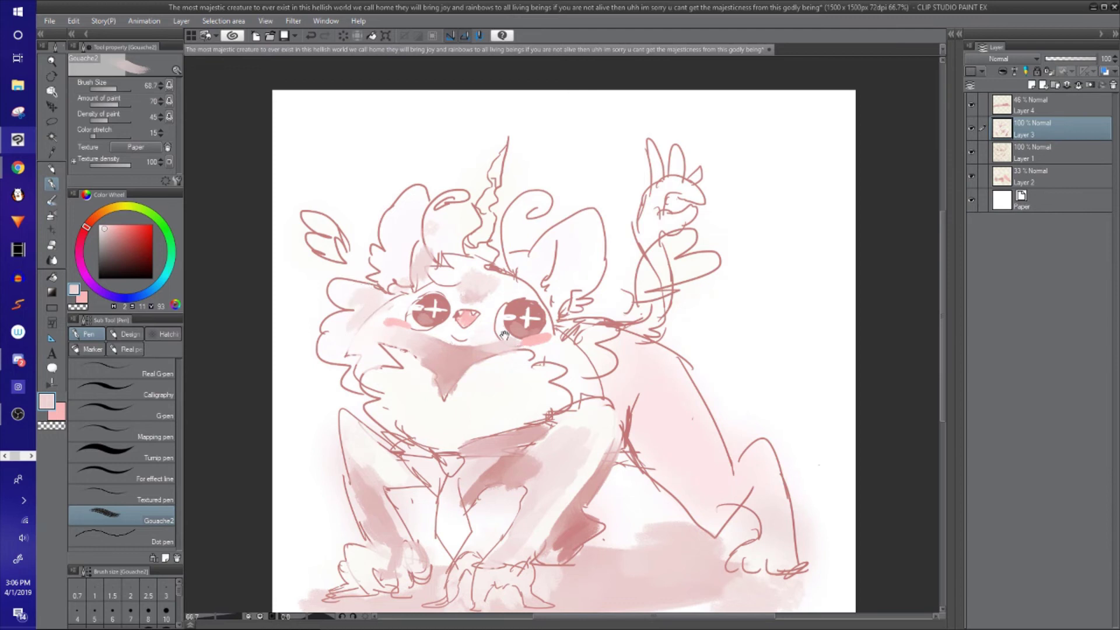
# Step: Shade the neck fluff behind the larger eye in sampled dusky pink
pyautogui.moveTo(505, 335)
pyautogui.mouseDown()
pyautogui.moveTo(490, 322)
pyautogui.moveTo(560, 326)
pyautogui.moveTo(551, 335)
pyautogui.moveTo(577, 354)
pyautogui.moveTo(568, 328)
pyautogui.moveTo(590, 327)
pyautogui.moveTo(488, 279)
pyautogui.mouseUp()
pyautogui.keyDown('alt'); pyautogui.click(594, 348); pyautogui.keyUp('alt')
pyautogui.keyDown('alt'); pyautogui.click(420, 318); pyautogui.keyUp('alt')
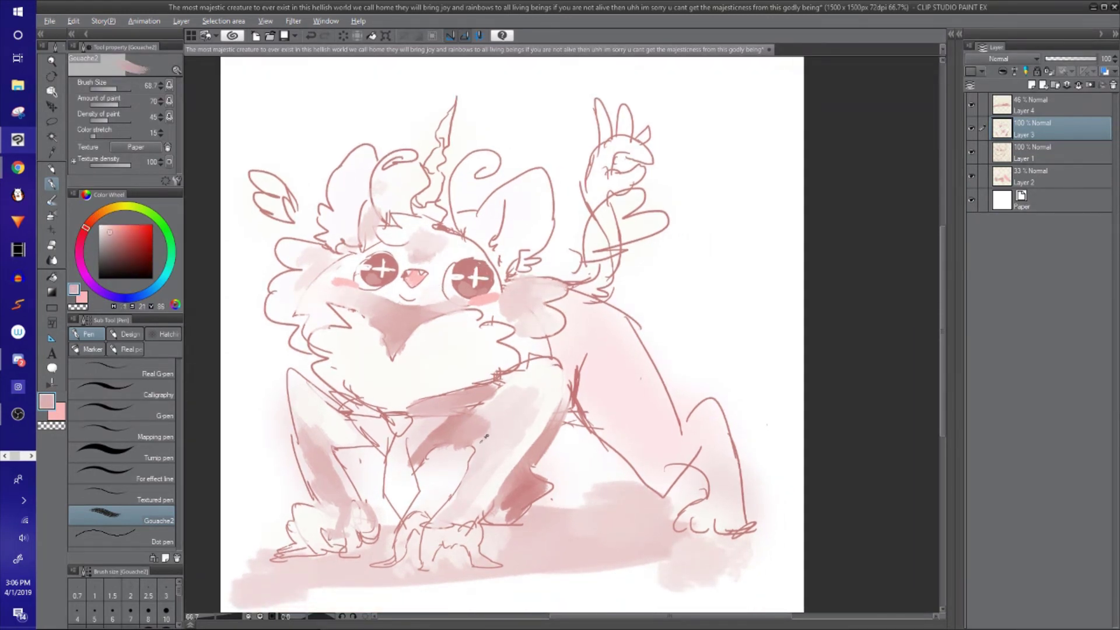
# Step: Paint the ear above the larger eye with dusky pink at its base and paler pinks towards the tip, blending sampled colours
pyautogui.moveTo(495, 233)
pyautogui.mouseDown()
pyautogui.moveTo(469, 224)
pyautogui.moveTo(503, 237)
pyautogui.moveTo(501, 205)
pyautogui.moveTo(488, 211)
pyautogui.moveTo(495, 228)
pyautogui.moveTo(507, 192)
pyautogui.moveTo(543, 193)
pyautogui.moveTo(538, 180)
pyautogui.moveTo(495, 197)
pyautogui.moveTo(529, 190)
pyautogui.moveTo(529, 230)
pyautogui.moveTo(517, 243)
pyautogui.moveTo(520, 221)
pyautogui.moveTo(493, 218)
pyautogui.moveTo(518, 234)
pyautogui.moveTo(532, 211)
pyautogui.mouseUp()
pyautogui.keyDown('alt'); pyautogui.click(513, 225); pyautogui.keyUp('alt')
pyautogui.keyDown('alt'); pyautogui.click(497, 227); pyautogui.keyUp('alt')
pyautogui.keyDown('alt'); pyautogui.click(538, 182); pyautogui.keyUp('alt')
pyautogui.keyDown('alt'); pyautogui.click(511, 193); pyautogui.keyUp('alt')
pyautogui.keyDown('alt'); pyautogui.click(534, 198); pyautogui.keyUp('alt')
pyautogui.keyDown('alt'); pyautogui.click(487, 226); pyautogui.keyUp('alt')
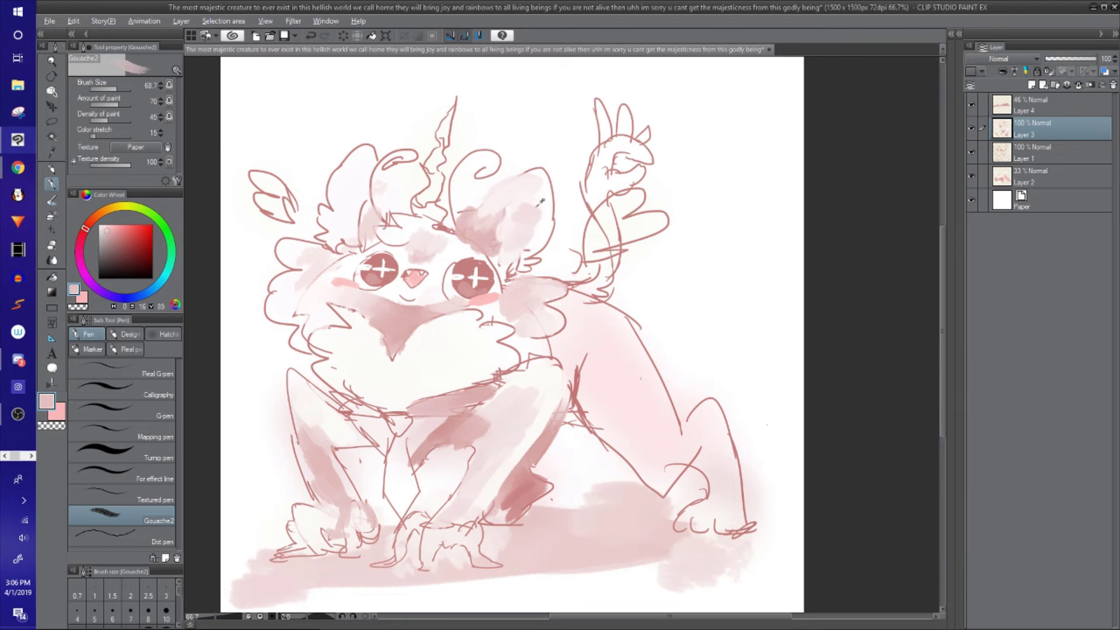
pyautogui.keyDown('alt'); pyautogui.click(544, 232); pyautogui.keyUp('alt')
pyautogui.keyDown('alt'); pyautogui.click(541, 211); pyautogui.keyUp('alt')
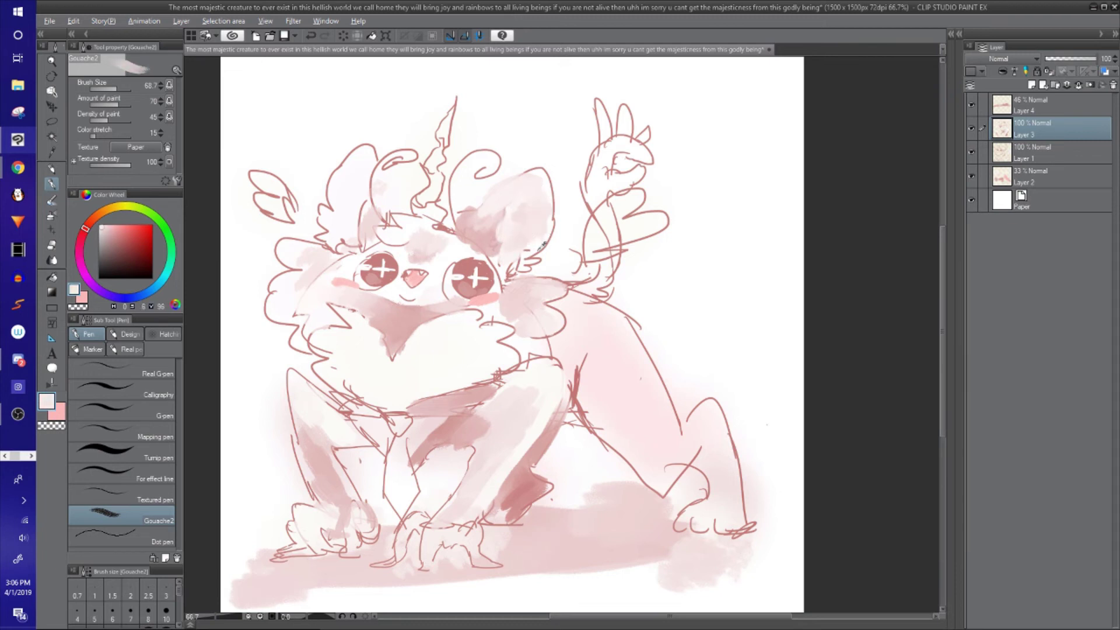
pyautogui.keyDown('alt'); pyautogui.click(534, 248); pyautogui.keyUp('alt')
pyautogui.keyDown('alt'); pyautogui.click(490, 237); pyautogui.keyUp('alt')
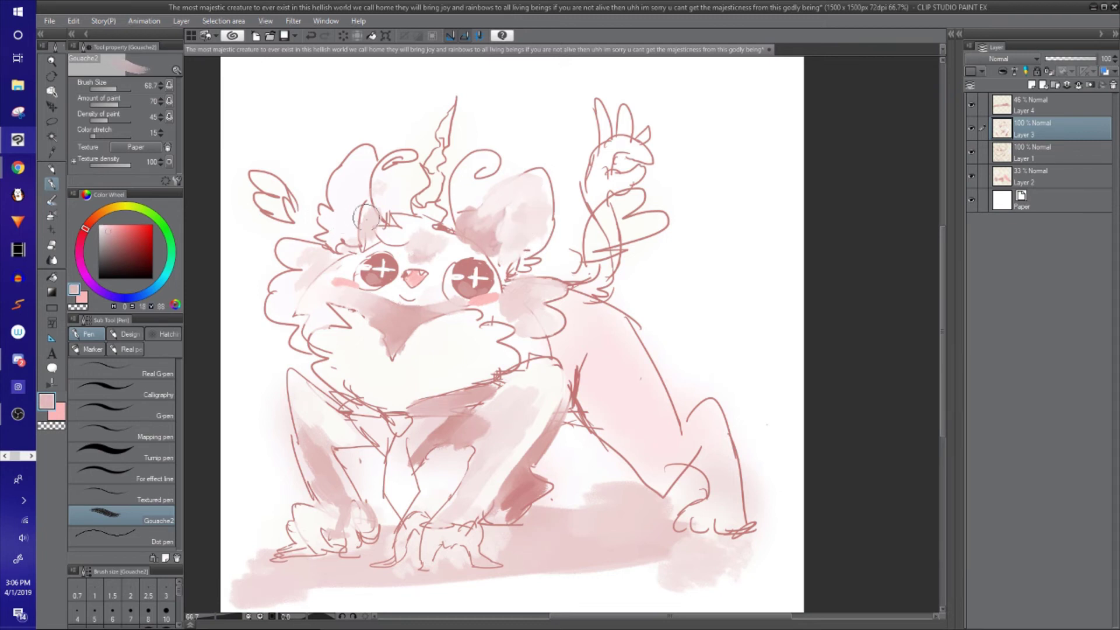
# Step: Paint the other ear in pale dusky pink with off-white accents
pyautogui.moveTo(367, 217)
pyautogui.mouseDown()
pyautogui.moveTo(369, 189)
pyautogui.moveTo(348, 213)
pyautogui.moveTo(357, 188)
pyautogui.moveTo(345, 176)
pyautogui.moveTo(342, 230)
pyautogui.moveTo(351, 169)
pyautogui.moveTo(352, 218)
pyautogui.moveTo(342, 216)
pyautogui.moveTo(384, 173)
pyautogui.mouseUp()
pyautogui.keyDown('alt'); pyautogui.click(356, 188); pyautogui.keyUp('alt')
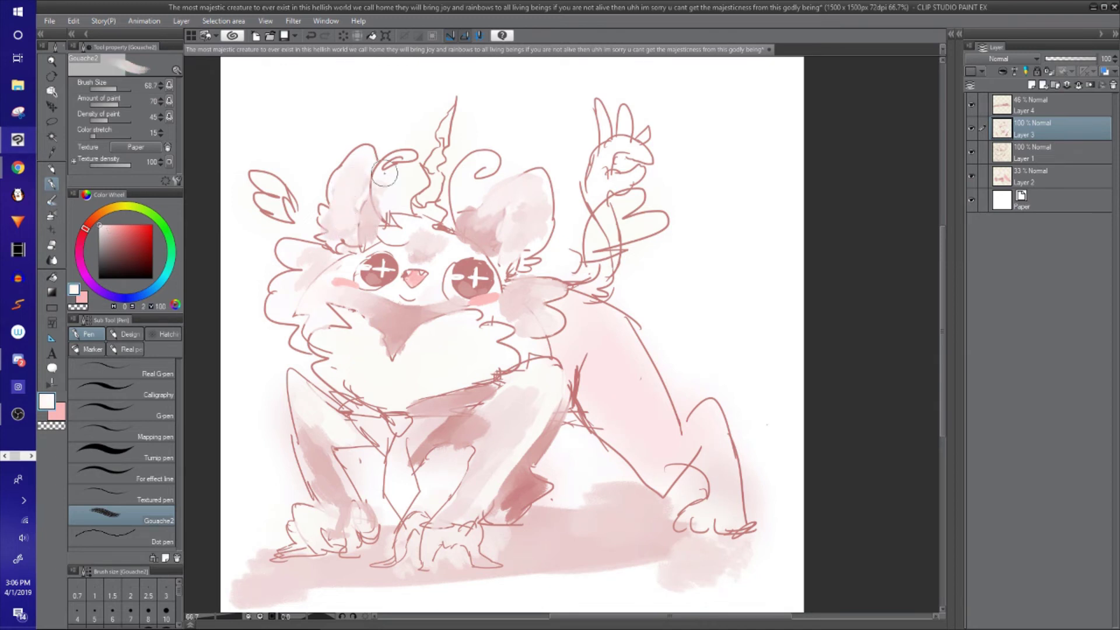
pyautogui.hotkey('ctrl', '-')
# Step: Block in dark dusky pink shading along the flank behind the front leg, blending in pinks sampled from the canvas
pyautogui.keyDown('alt'); pyautogui.click(500, 233); pyautogui.keyUp('alt')
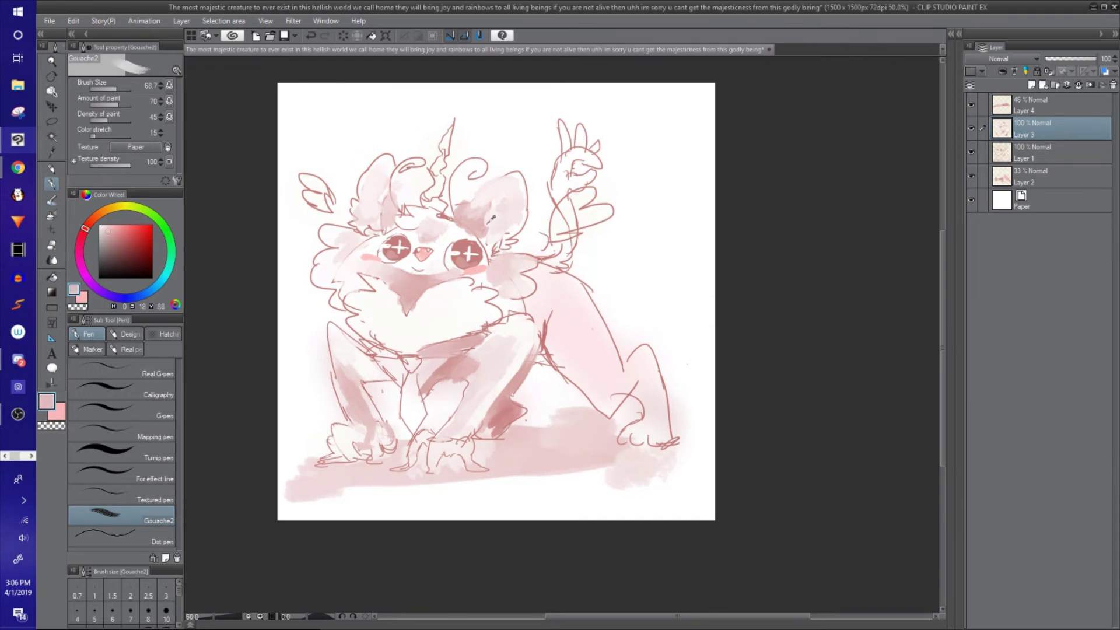
pyautogui.moveTo(548, 314)
pyautogui.mouseDown()
pyautogui.moveTo(542, 282)
pyautogui.moveTo(582, 310)
pyautogui.moveTo(559, 308)
pyautogui.moveTo(552, 282)
pyautogui.moveTo(576, 329)
pyautogui.moveTo(547, 305)
pyautogui.moveTo(560, 325)
pyautogui.moveTo(584, 317)
pyautogui.moveTo(581, 353)
pyautogui.moveTo(604, 376)
pyautogui.mouseUp()
pyautogui.keyDown('alt'); pyautogui.click(544, 348); pyautogui.keyUp('alt')
pyautogui.keyDown('alt'); pyautogui.click(579, 319); pyautogui.keyUp('alt')
pyautogui.keyDown('alt'); pyautogui.click(566, 308); pyautogui.keyUp('alt')
pyautogui.keyDown('alt'); pyautogui.click(577, 313); pyautogui.keyUp('alt')
pyautogui.keyDown('alt'); pyautogui.click(546, 309); pyautogui.keyUp('alt')
pyautogui.keyDown('alt'); pyautogui.click(563, 288); pyautogui.keyUp('alt')
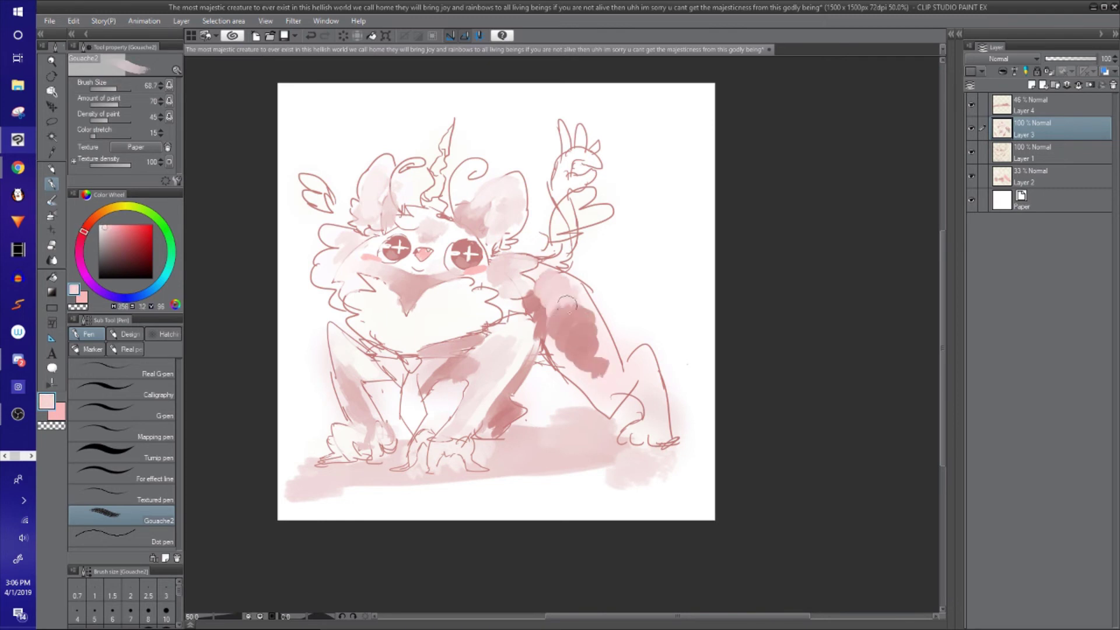
# Step: Extend the dark shading down the belly and paint the back and hind leg in lighter sampled pinks
pyautogui.moveTo(573, 303); pyautogui.dragTo(605, 370)
pyautogui.keyDown('alt'); pyautogui.click(567, 335); pyautogui.keyUp('alt')
pyautogui.moveTo(570, 331)
pyautogui.mouseDown()
pyautogui.moveTo(570, 359)
pyautogui.moveTo(602, 396)
pyautogui.moveTo(602, 341)
pyautogui.moveTo(605, 389)
pyautogui.moveTo(622, 380)
pyautogui.moveTo(614, 396)
pyautogui.moveTo(649, 362)
pyautogui.moveTo(647, 405)
pyautogui.moveTo(661, 423)
pyautogui.moveTo(639, 363)
pyautogui.moveTo(610, 408)
pyautogui.mouseUp()
pyautogui.keyDown('alt'); pyautogui.click(602, 360); pyautogui.keyUp('alt')
pyautogui.keyDown('alt'); pyautogui.click(563, 349); pyautogui.keyUp('alt')
pyautogui.moveTo(558, 356)
pyautogui.mouseDown()
pyautogui.moveTo(570, 303)
pyautogui.moveTo(554, 283)
pyautogui.moveTo(605, 325)
pyautogui.moveTo(584, 286)
pyautogui.moveTo(599, 302)
pyautogui.moveTo(615, 356)
pyautogui.mouseUp()
pyautogui.keyDown('alt'); pyautogui.click(607, 324); pyautogui.keyUp('alt')
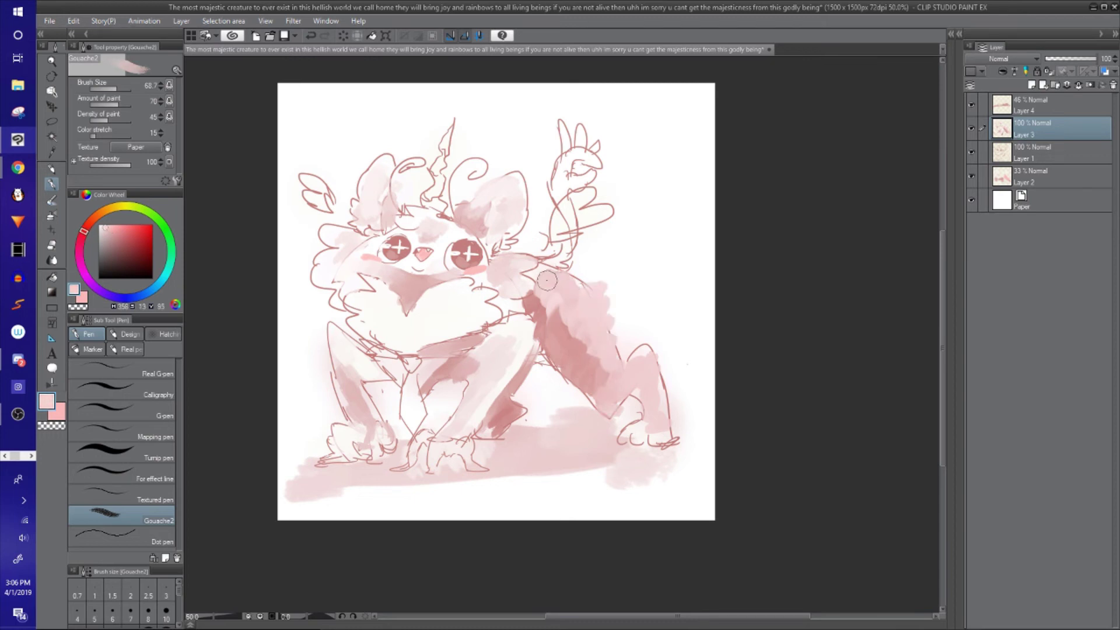
pyautogui.moveTo(547, 349); pyautogui.dragTo(597, 338)
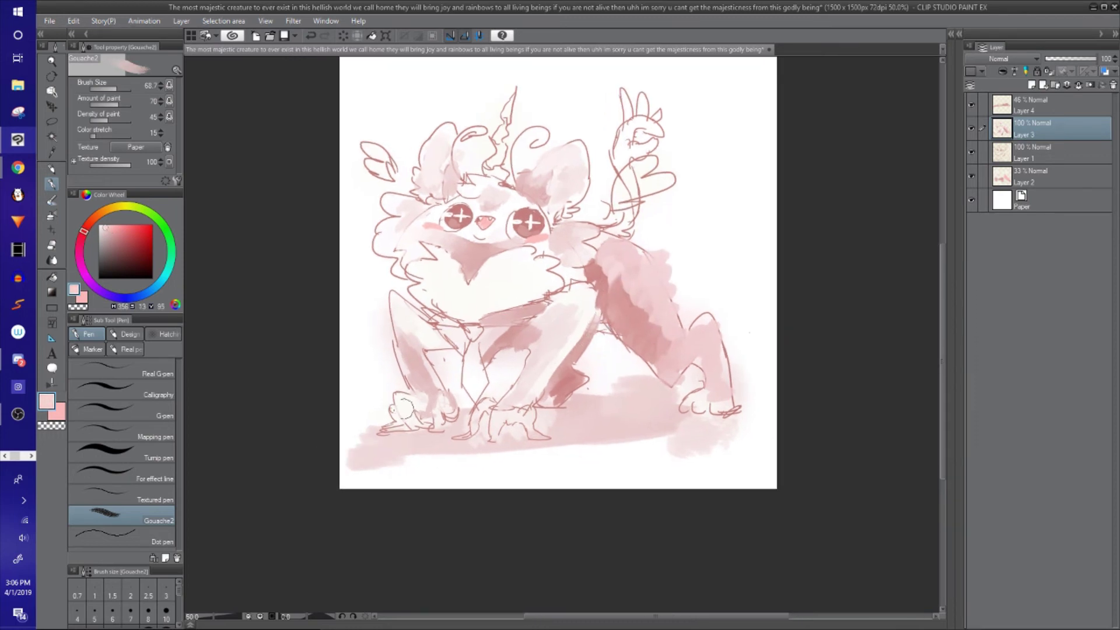
# Step: Touch up the paws in off-white sampled from the front paw
pyautogui.keyDown('alt'); pyautogui.click(427, 410); pyautogui.keyUp('alt')
pyautogui.keyDown('alt'); pyautogui.click(438, 412); pyautogui.keyUp('alt')
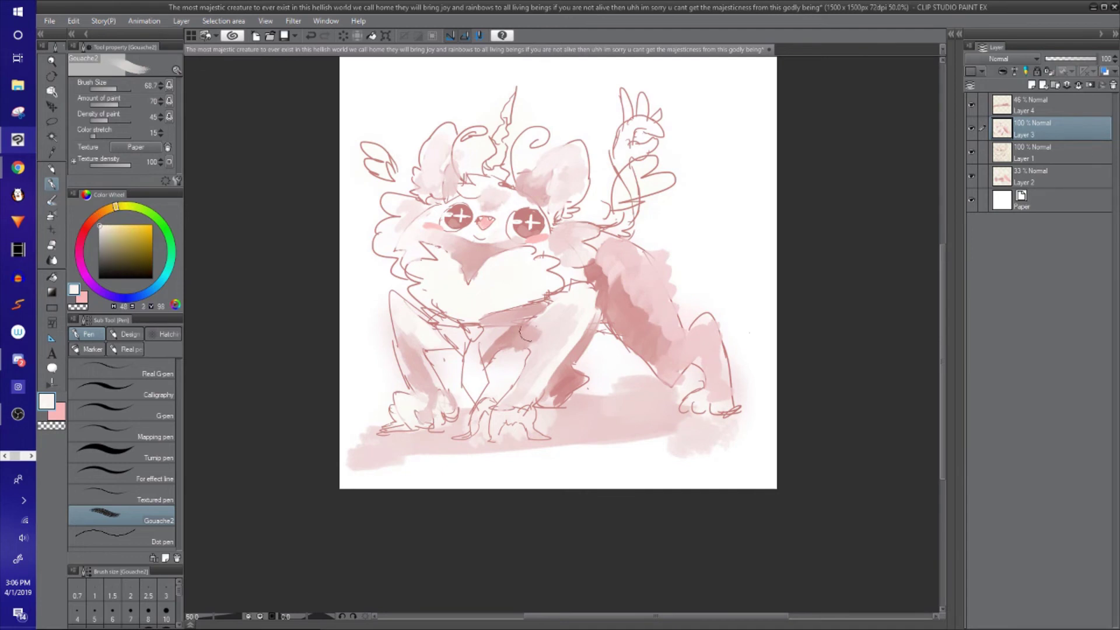
pyautogui.moveTo(621, 257); pyautogui.dragTo(610, 274)
# Step: Sample the ruff's off-white and paint the tail and its wing-like tuft below the hand
pyautogui.keyDown('alt'); pyautogui.click(534, 273); pyautogui.keyUp('alt')
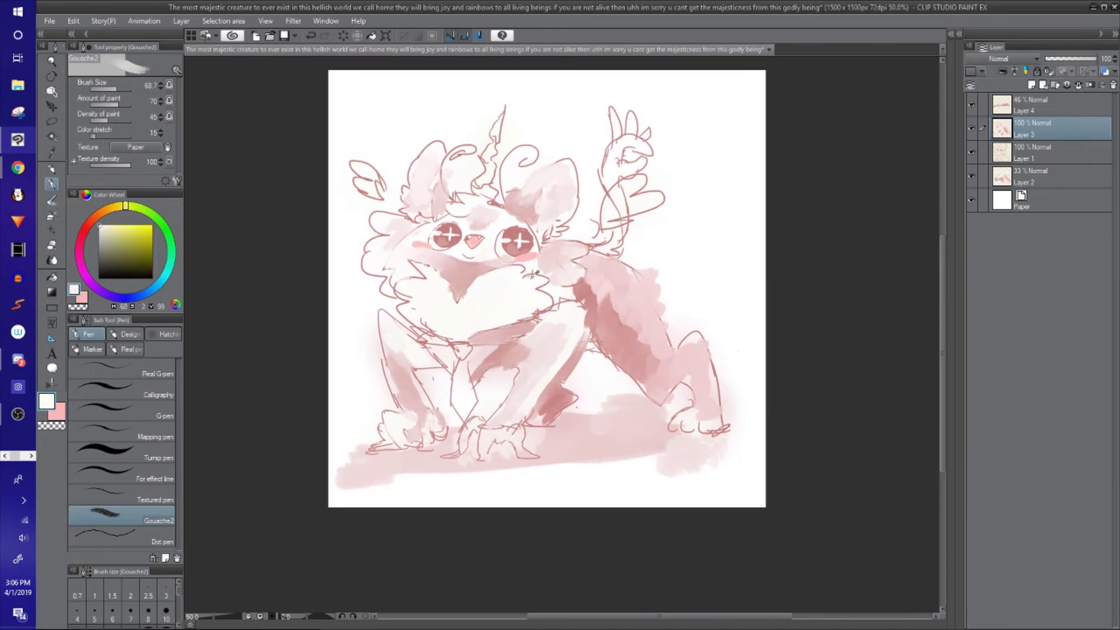
pyautogui.moveTo(626, 237); pyautogui.dragTo(611, 273)
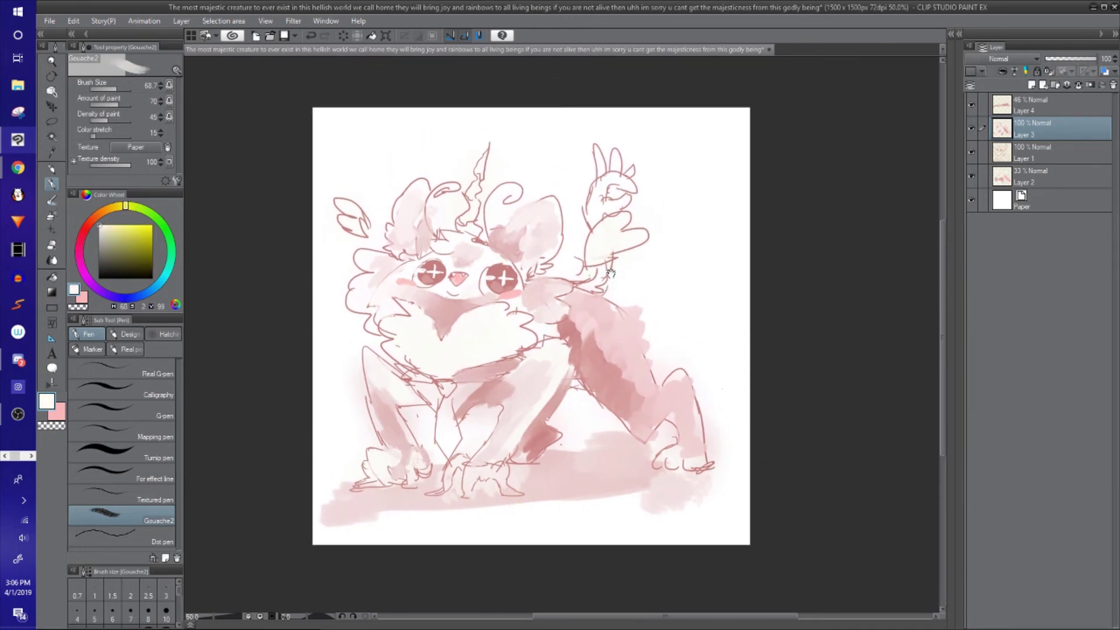
pyautogui.moveTo(599, 217); pyautogui.dragTo(606, 190)
# Step: Touch up the face shading below the mouth using light and dusky pinks sampled from the face
pyautogui.moveTo(527, 232); pyautogui.dragTo(540, 262)
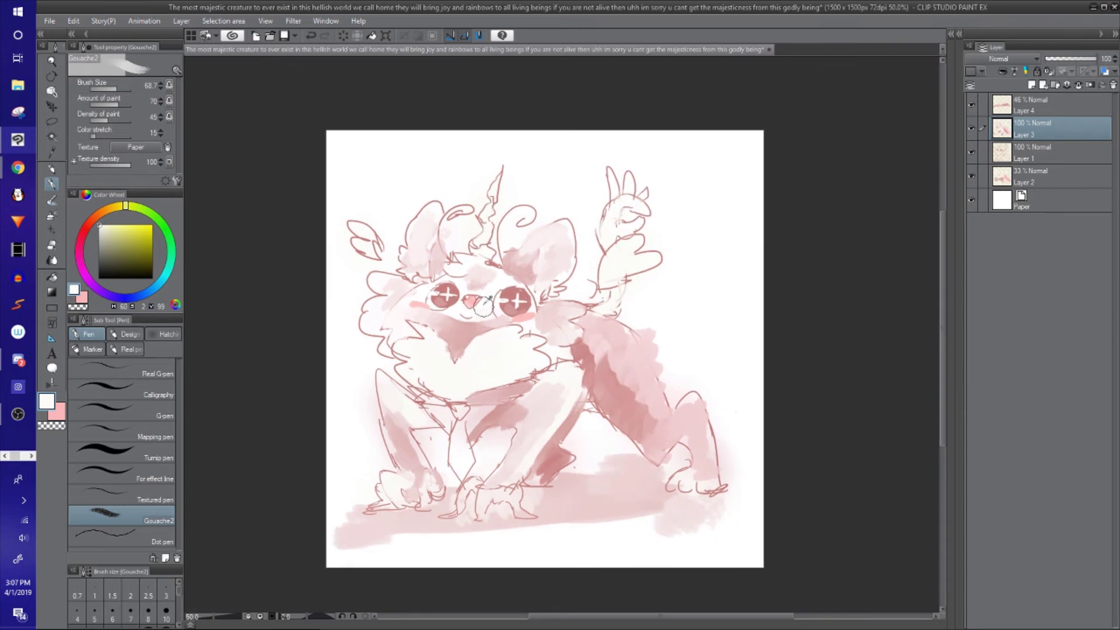
pyautogui.keyDown('alt'); pyautogui.click(489, 286); pyautogui.keyUp('alt')
pyautogui.keyDown('alt'); pyautogui.click(486, 319); pyautogui.keyUp('alt')
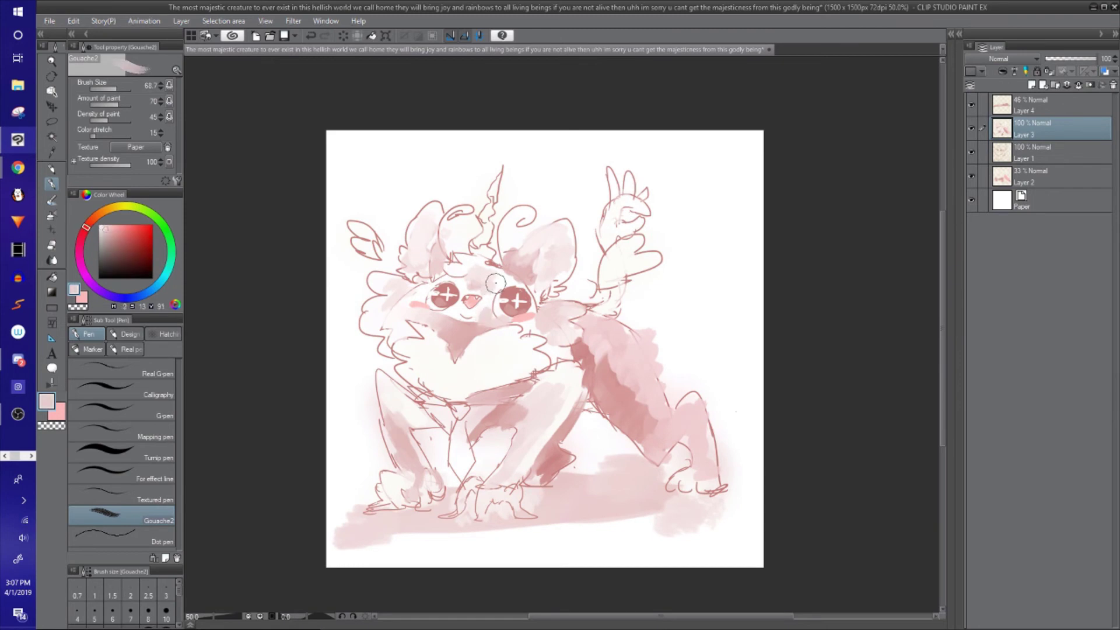
pyautogui.moveTo(603, 296); pyautogui.dragTo(594, 274)
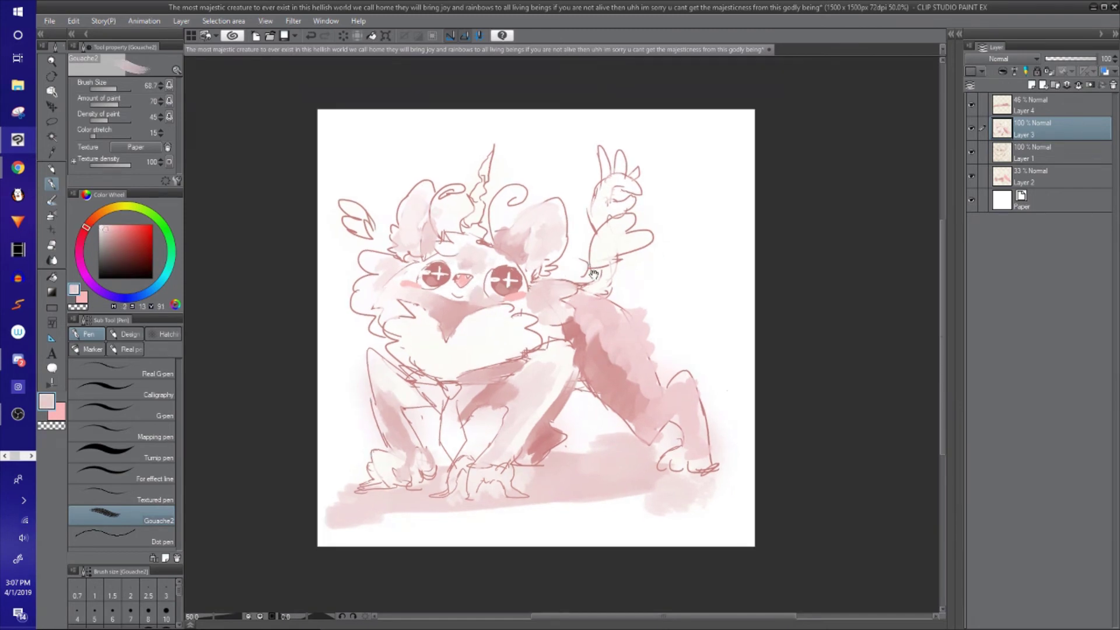
pyautogui.keyDown('alt'); pyautogui.click(469, 301); pyautogui.keyUp('alt')
pyautogui.moveTo(446, 298); pyautogui.dragTo(440, 299)
pyautogui.moveTo(557, 290); pyautogui.dragTo(554, 293)
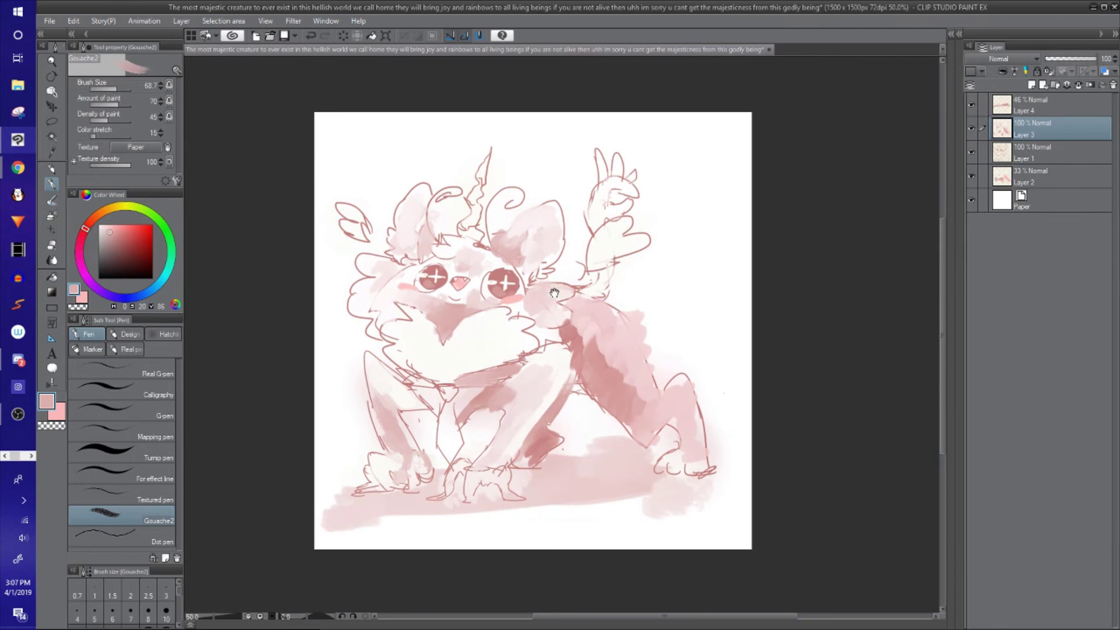
# Step: Move the line art on Layer 1 above the painted Layer 3 and lower its opacity to 94%
pyautogui.click(971, 153)
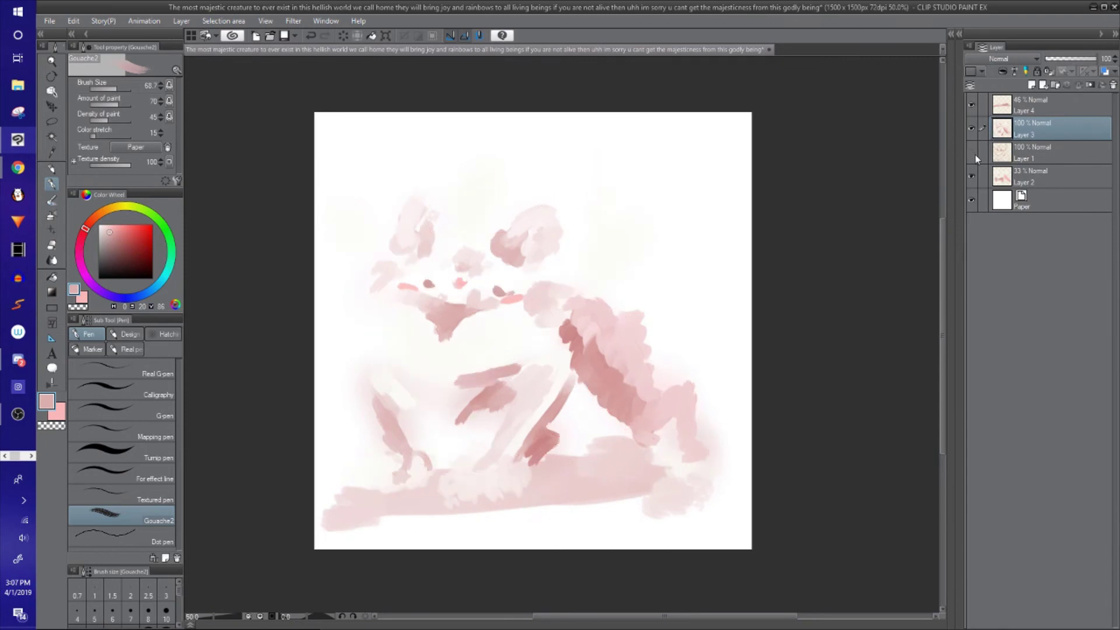
pyautogui.click(972, 152)
pyautogui.click(1017, 154)
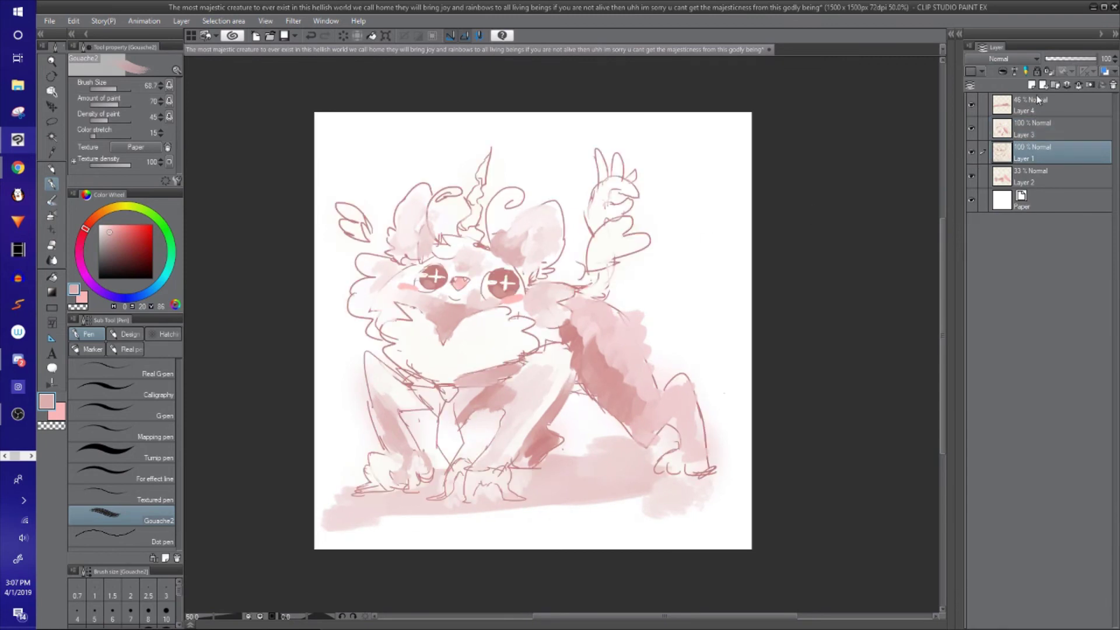
pyautogui.click(971, 128)
pyautogui.moveTo(1016, 147)
pyautogui.mouseDown()
pyautogui.moveTo(1017, 127)
pyautogui.moveTo(1016, 136)
pyautogui.mouseUp()
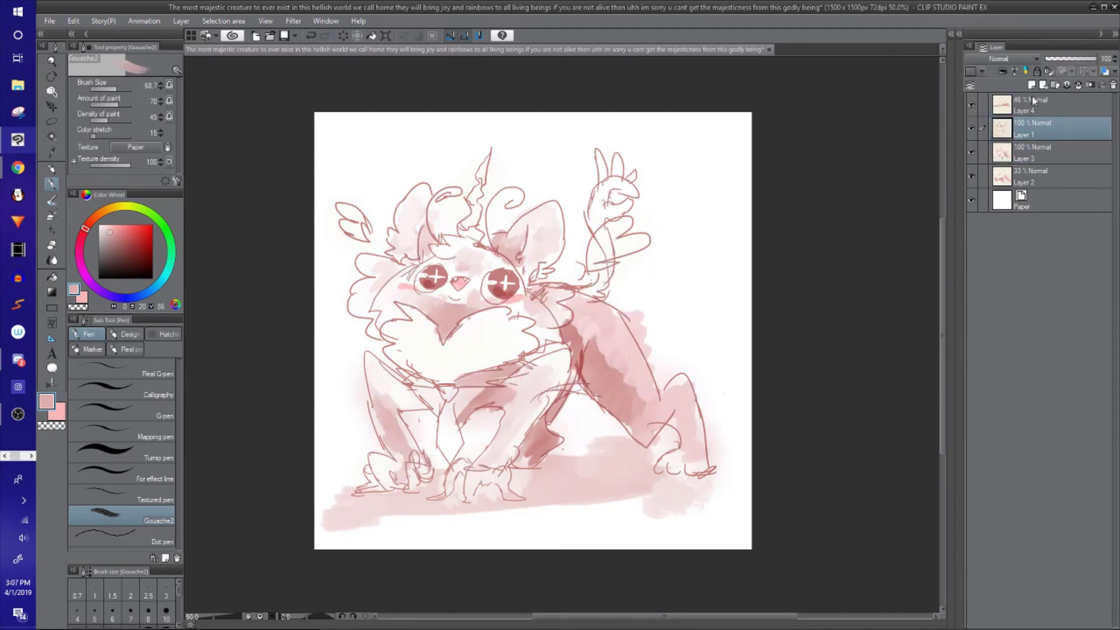
pyautogui.moveTo(1063, 59); pyautogui.dragTo(1095, 60)
# Step: On Layer 3, cover the pink spilling past the back's outline with off-white and touch up the gap behind the front leg
pyautogui.moveTo(858, 285); pyautogui.dragTo(882, 270)
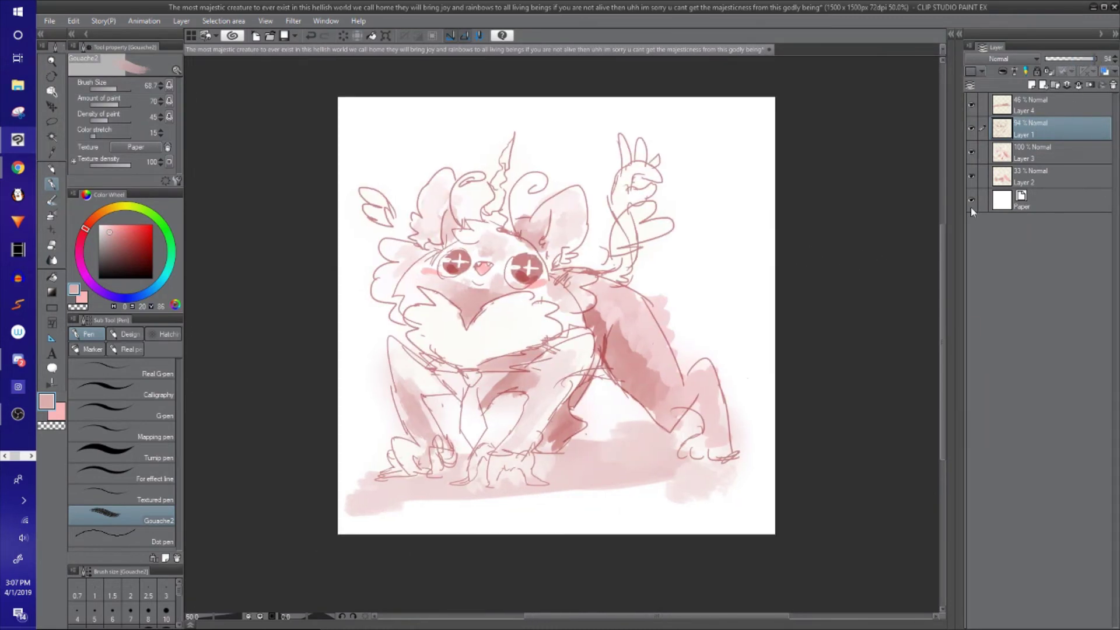
pyautogui.click(1006, 161)
pyautogui.keyDown('alt'); pyautogui.click(503, 271); pyautogui.keyUp('alt')
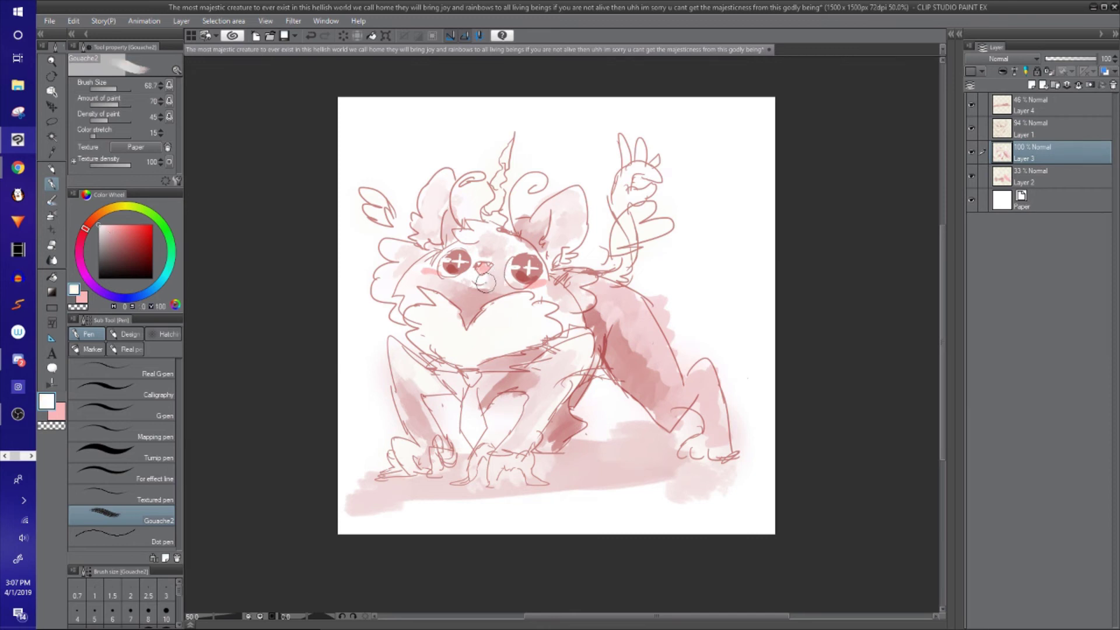
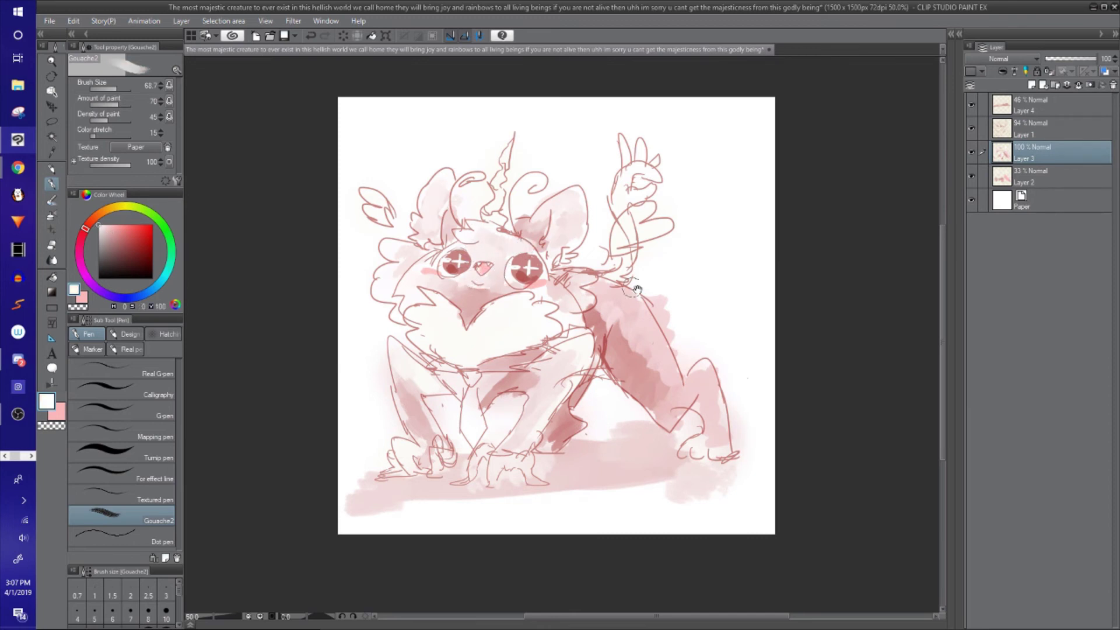
pyautogui.moveTo(637, 290)
pyautogui.mouseDown()
pyautogui.moveTo(670, 318)
pyautogui.moveTo(676, 346)
pyautogui.moveTo(650, 315)
pyautogui.moveTo(660, 345)
pyautogui.mouseUp()
pyautogui.keyDown('alt'); pyautogui.click(644, 310); pyautogui.keyUp('alt')
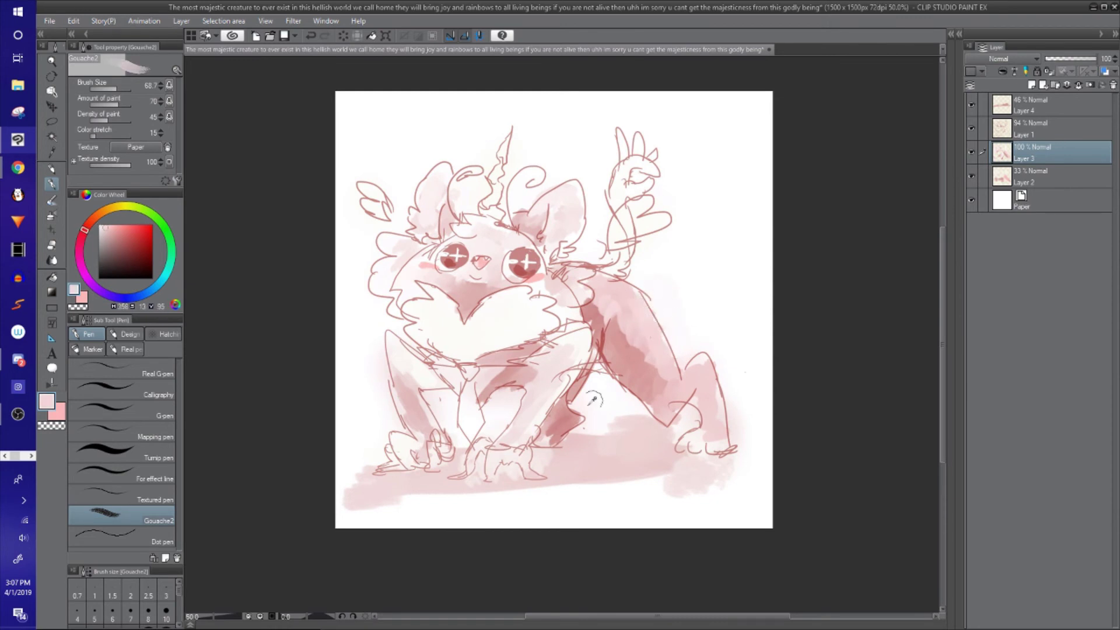
pyautogui.keyDown('alt'); pyautogui.click(594, 399); pyautogui.keyUp('alt')
pyautogui.keyDown('alt'); pyautogui.click(603, 396); pyautogui.keyUp('alt')
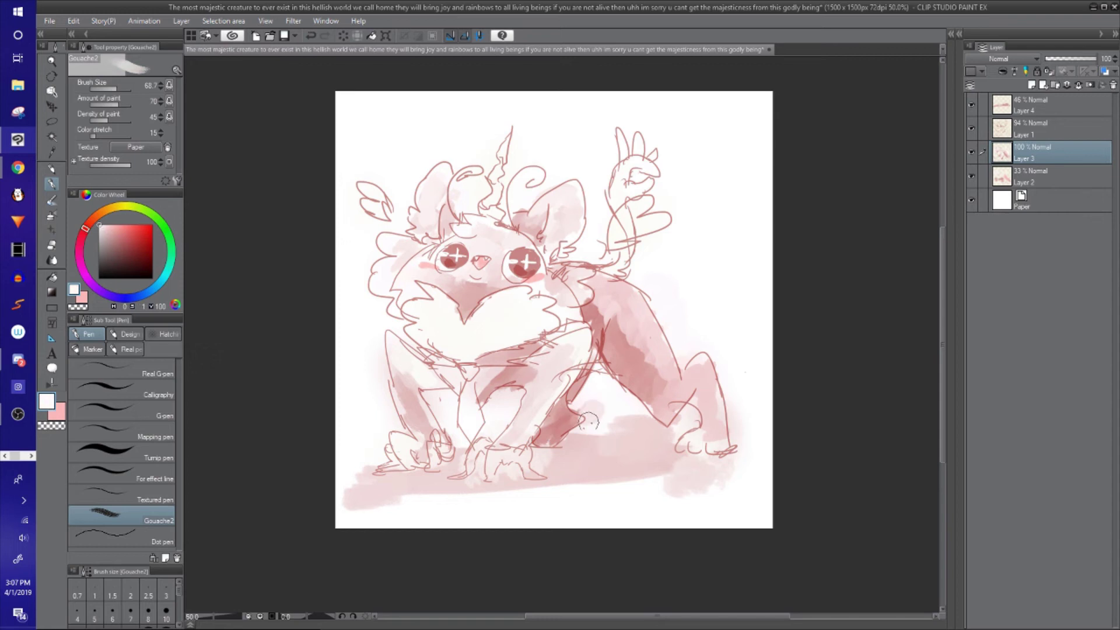
# Step: Sample dusky pink from the chest shadow and shade the upper front legs and the spiral horn
pyautogui.keyDown('alt'); pyautogui.click(503, 378); pyautogui.keyUp('alt')
pyautogui.moveTo(487, 383); pyautogui.dragTo(458, 374)
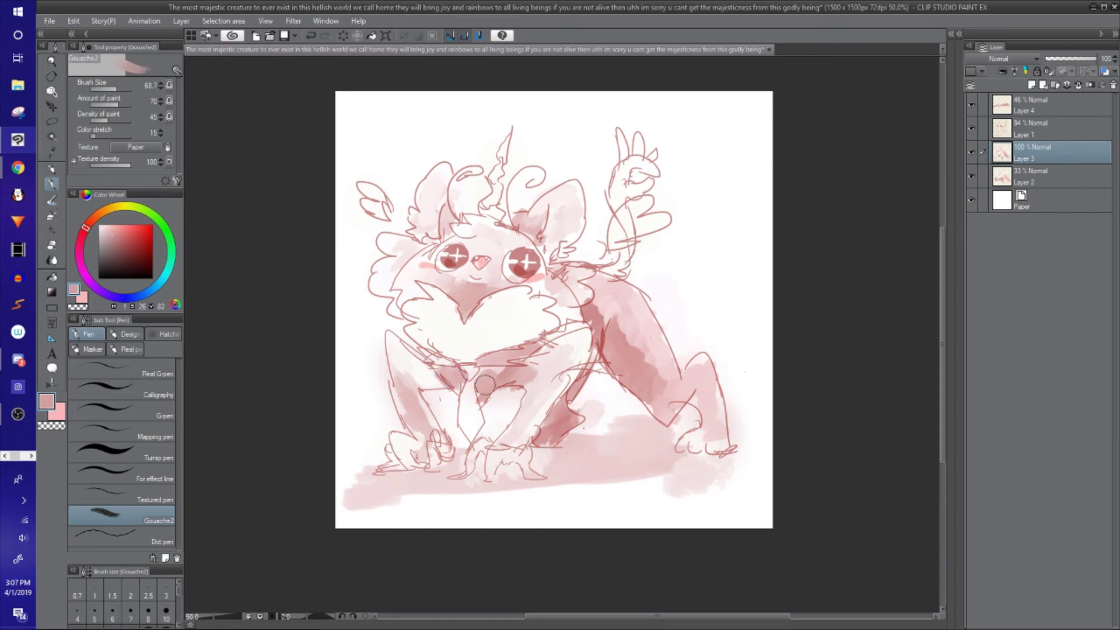
pyautogui.moveTo(526, 325); pyautogui.dragTo(516, 354)
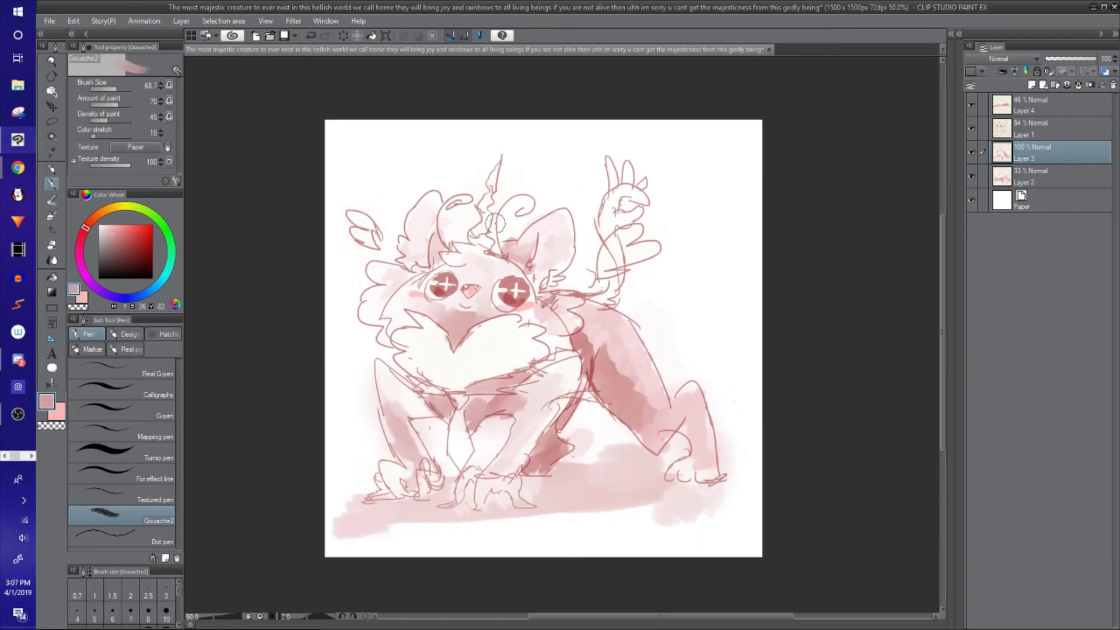
pyautogui.moveTo(482, 227)
pyautogui.mouseDown()
pyautogui.moveTo(502, 188)
pyautogui.moveTo(508, 237)
pyautogui.moveTo(485, 239)
pyautogui.moveTo(502, 247)
pyautogui.moveTo(512, 214)
pyautogui.moveTo(522, 217)
pyautogui.moveTo(502, 232)
pyautogui.moveTo(507, 209)
pyautogui.mouseUp()
pyautogui.keyDown('alt'); pyautogui.click(519, 222); pyautogui.keyUp('alt')
pyautogui.moveTo(564, 284); pyautogui.dragTo(539, 263)
pyautogui.keyDown('alt'); pyautogui.click(578, 236); pyautogui.keyUp('alt')
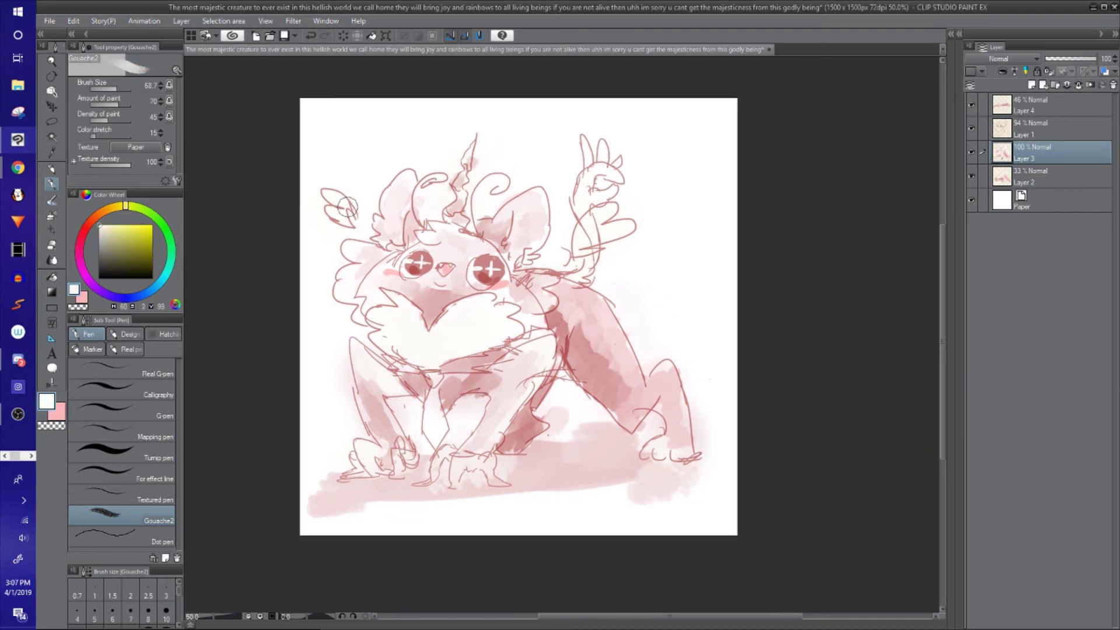
# Step: Choose a bright pink and paint the rainbow's outermost band arching behind the creature's head and raised hand
pyautogui.moveTo(743, 220); pyautogui.dragTo(765, 235)
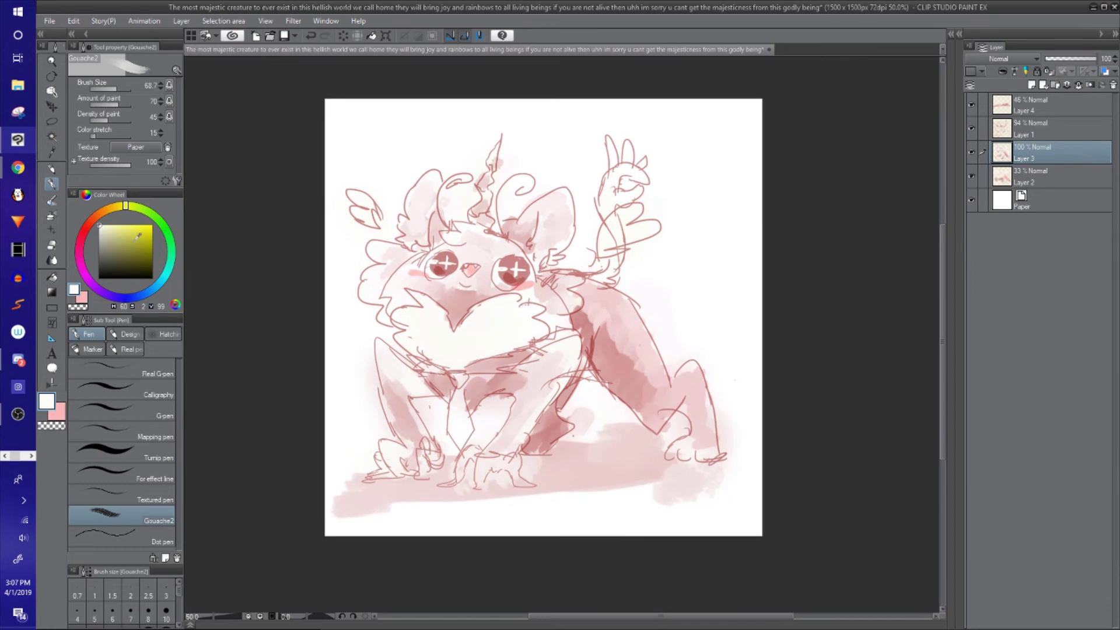
pyautogui.click(82, 235)
pyautogui.moveTo(328, 308); pyautogui.dragTo(366, 258)
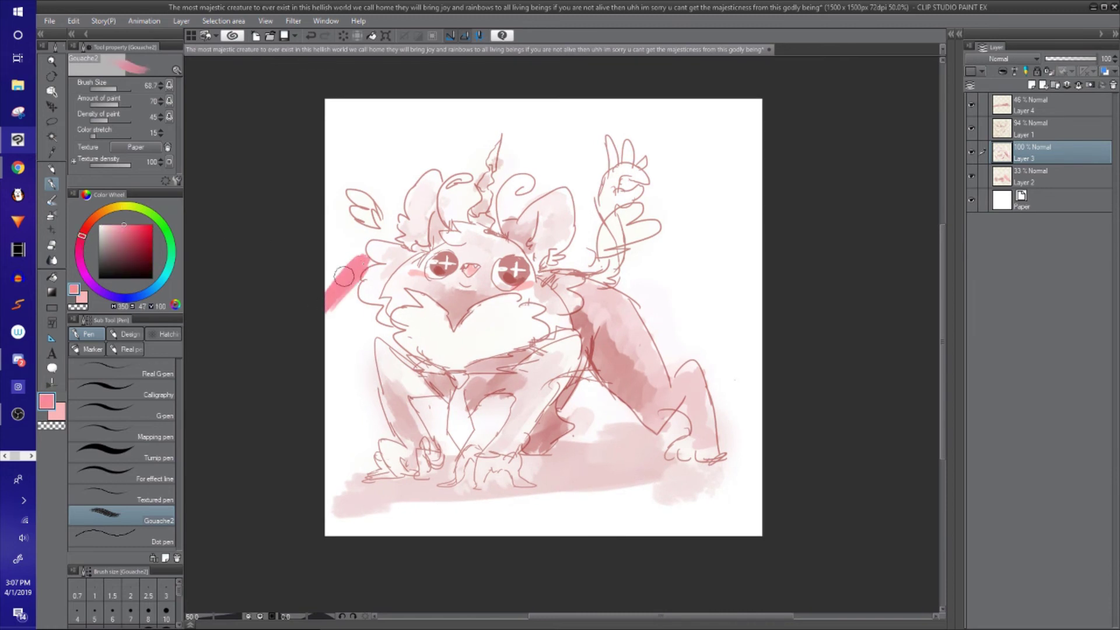
pyautogui.hotkey('ctrl', 'z')
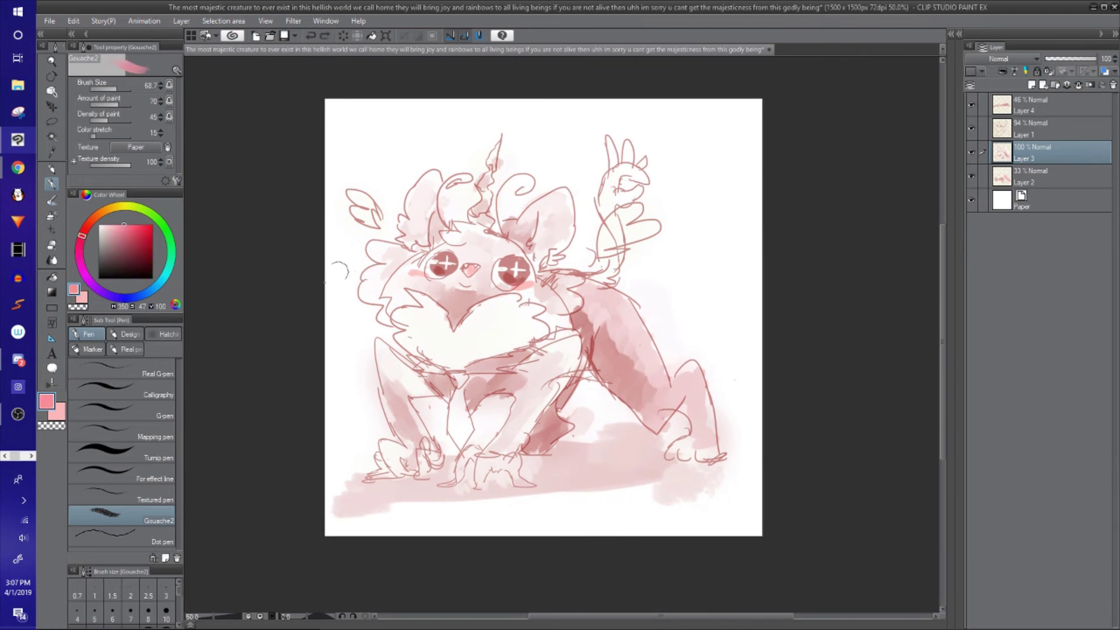
pyautogui.moveTo(325, 283)
pyautogui.mouseDown()
pyautogui.moveTo(351, 245)
pyautogui.moveTo(332, 262)
pyautogui.moveTo(476, 189)
pyautogui.moveTo(596, 163)
pyautogui.mouseUp()
pyautogui.moveTo(671, 155)
pyautogui.mouseDown()
pyautogui.moveTo(771, 156)
pyautogui.moveTo(670, 154)
pyautogui.mouseUp()
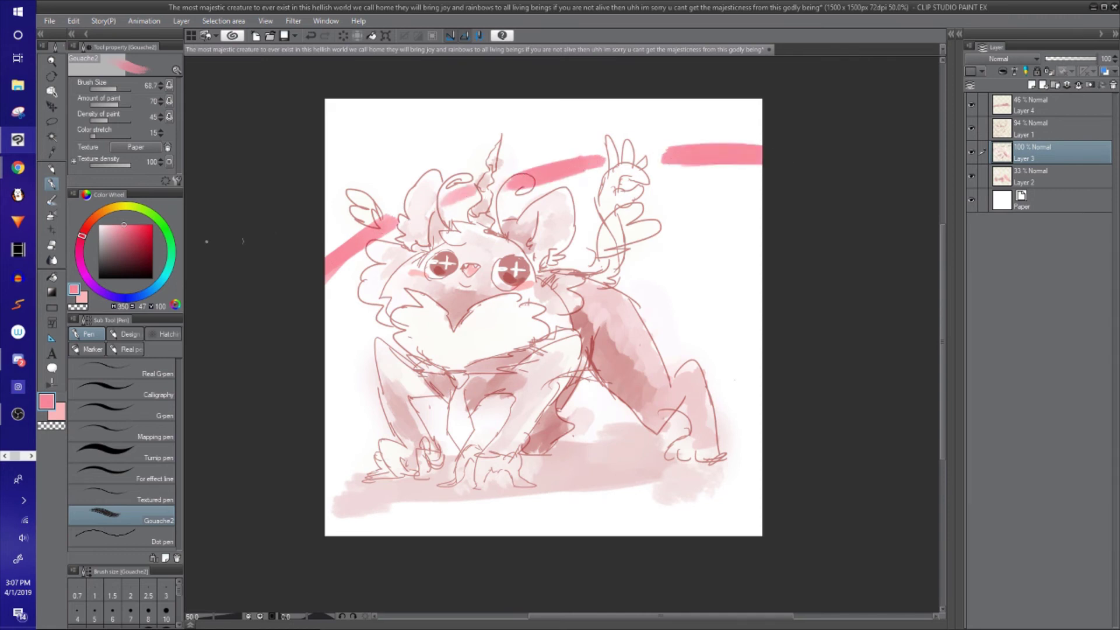
# Step: Paint an orange band and a yellow band under the rainbow's pink band, working around the creature
pyautogui.click(92, 220)
pyautogui.moveTo(330, 280)
pyautogui.mouseDown()
pyautogui.moveTo(409, 222)
pyautogui.moveTo(464, 210)
pyautogui.moveTo(493, 188)
pyautogui.moveTo(600, 172)
pyautogui.mouseUp()
pyautogui.moveTo(674, 174)
pyautogui.mouseDown()
pyautogui.moveTo(753, 172)
pyautogui.moveTo(676, 175)
pyautogui.mouseUp()
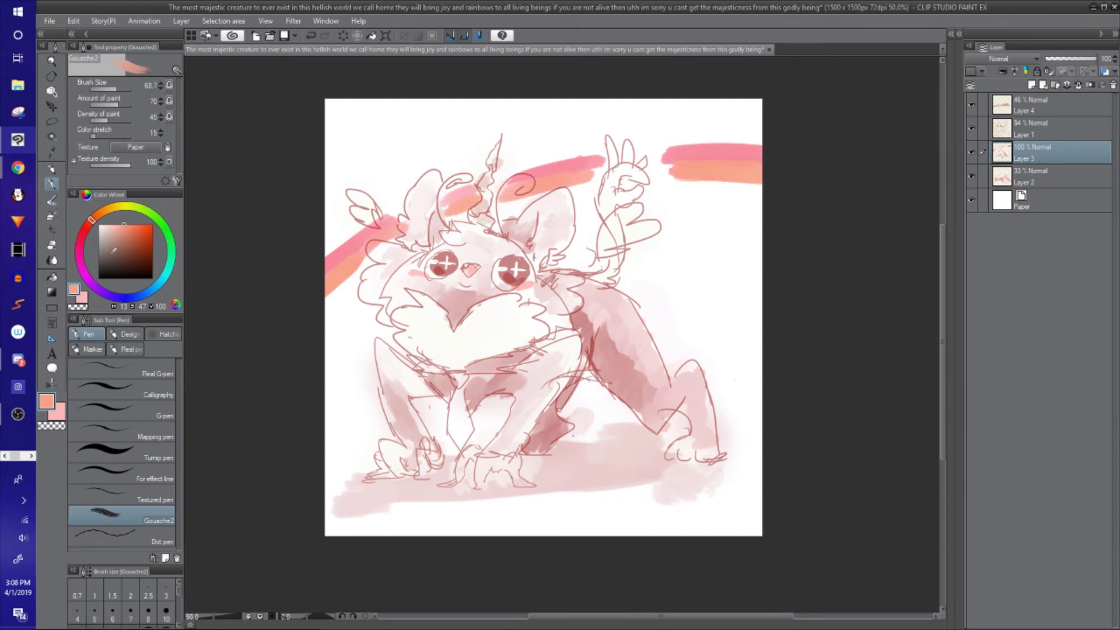
pyautogui.click(126, 208)
pyautogui.moveTo(360, 284); pyautogui.dragTo(350, 274)
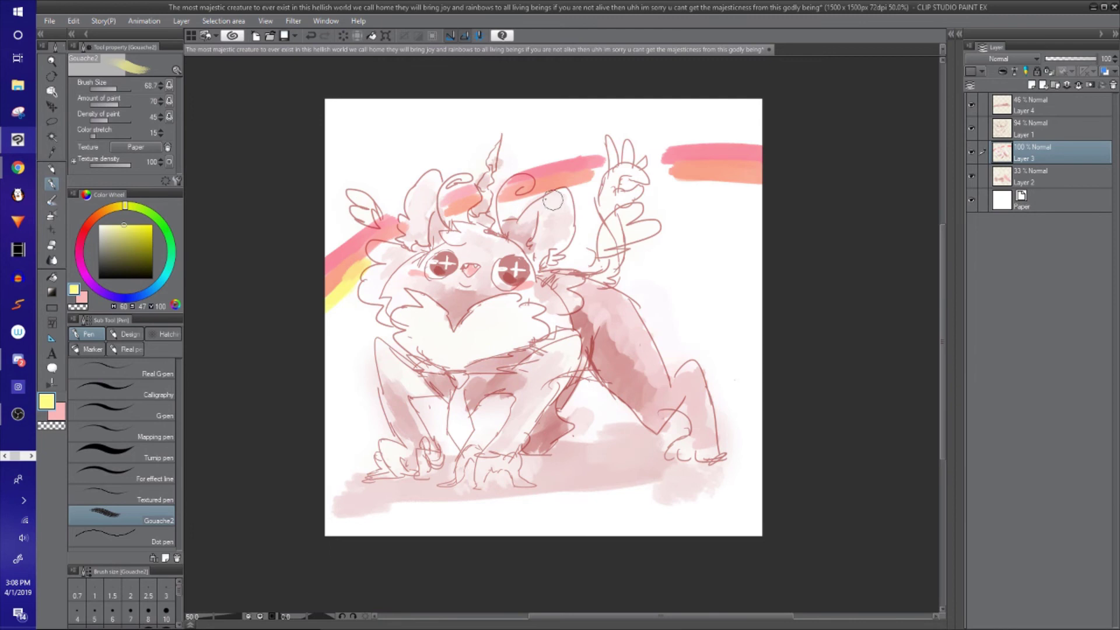
pyautogui.moveTo(580, 191)
pyautogui.mouseDown()
pyautogui.moveTo(799, 192)
pyautogui.moveTo(656, 197)
pyautogui.mouseUp()
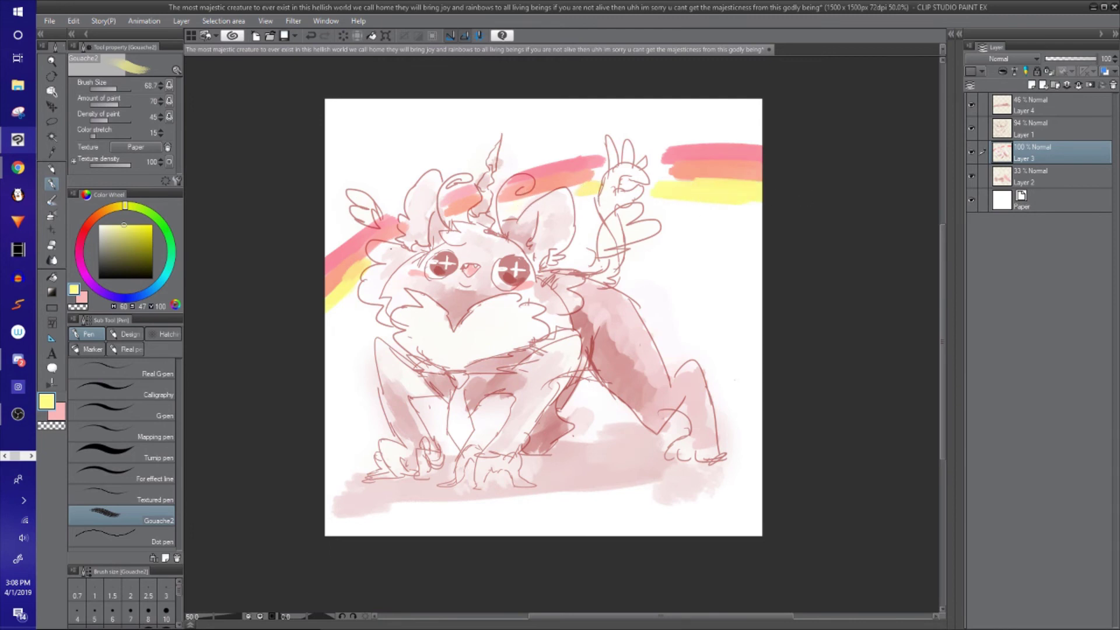
# Step: Add green and light blue bands beneath the rainbow's yellow band on both sides of the creature
pyautogui.click(168, 231)
pyautogui.moveTo(359, 300)
pyautogui.mouseDown()
pyautogui.moveTo(332, 315)
pyautogui.moveTo(355, 296)
pyautogui.mouseUp()
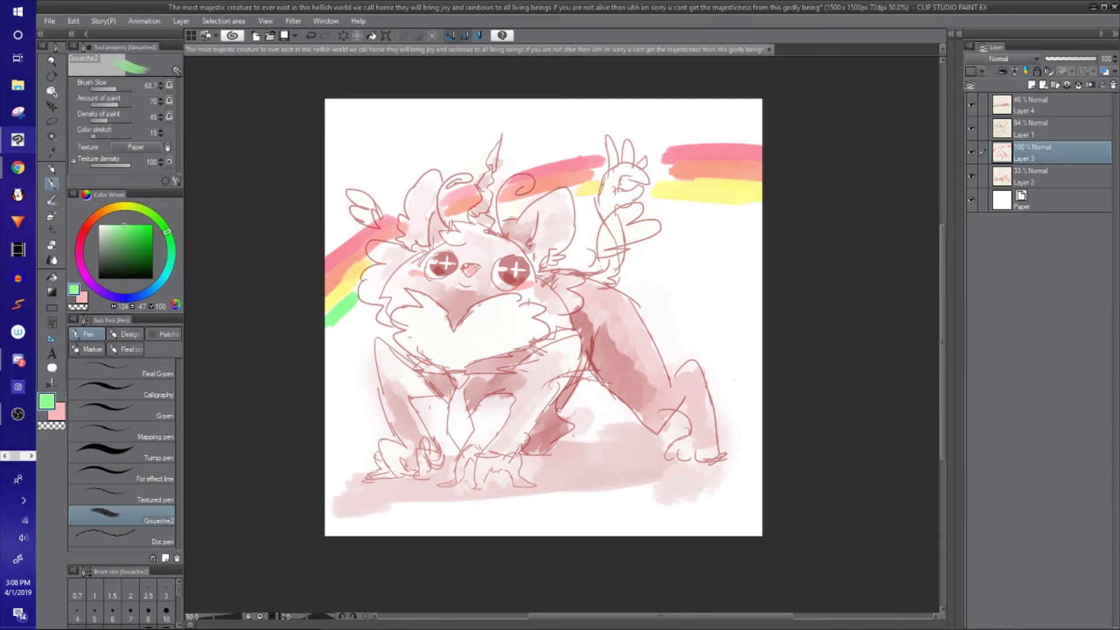
pyautogui.moveTo(599, 203); pyautogui.dragTo(580, 202)
pyautogui.moveTo(662, 204); pyautogui.dragTo(766, 239)
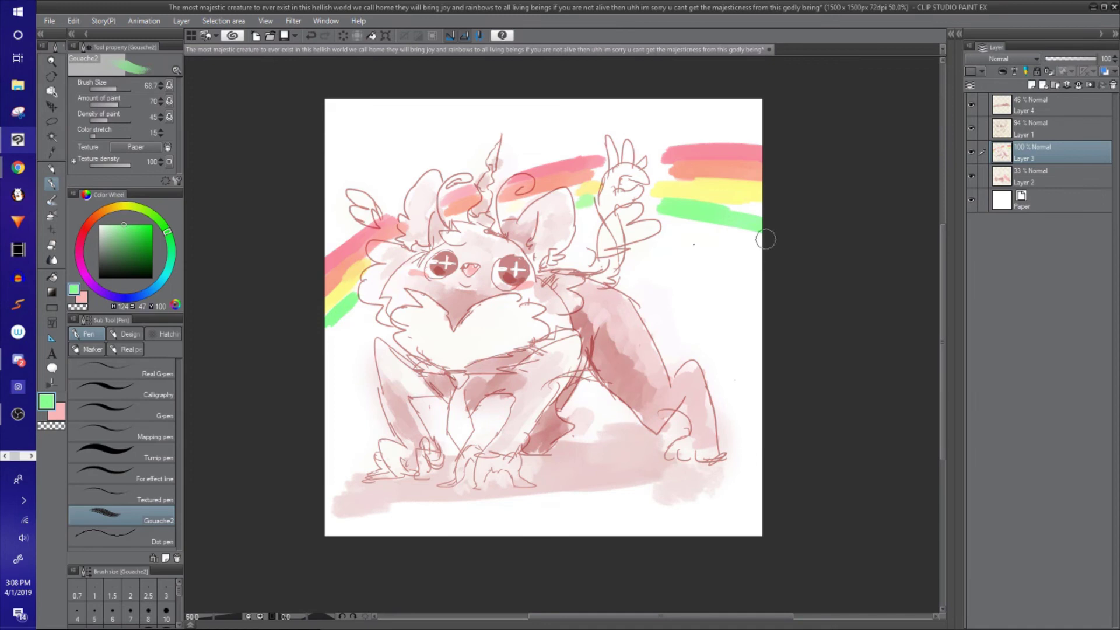
pyautogui.click(171, 273)
pyautogui.moveTo(359, 317); pyautogui.dragTo(327, 343)
pyautogui.moveTo(326, 343); pyautogui.dragTo(375, 308)
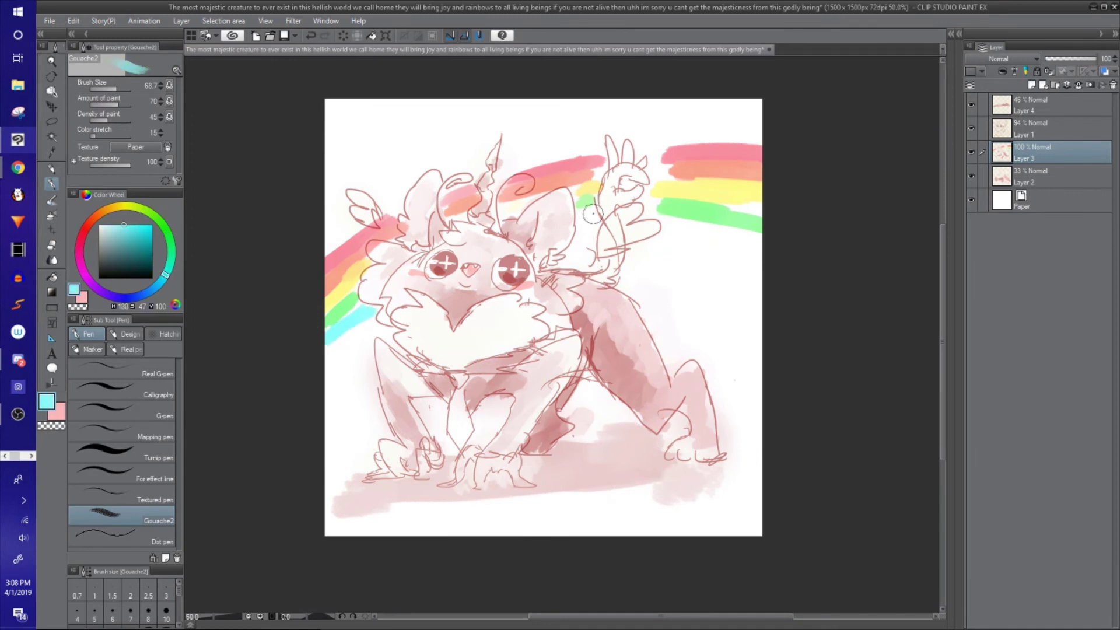
pyautogui.moveTo(592, 215); pyautogui.dragTo(579, 218)
pyautogui.moveTo(659, 225); pyautogui.dragTo(760, 248)
# Step: Choose purple and paint the rainbow's innermost band on both sides of the creature
pyautogui.click(112, 296)
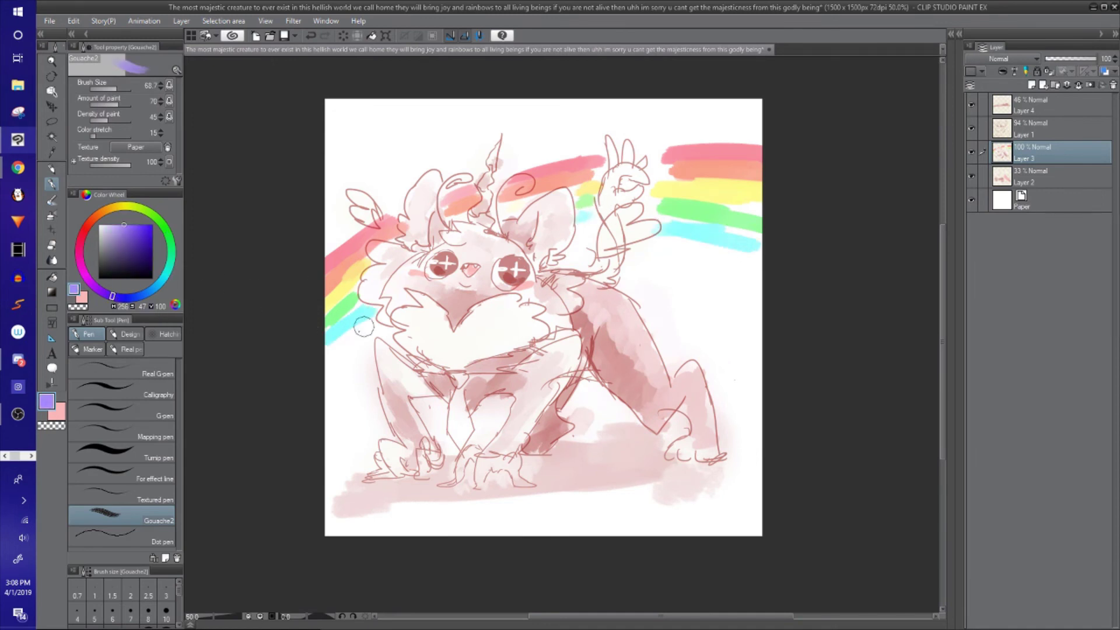
pyautogui.moveTo(329, 345); pyautogui.dragTo(373, 321)
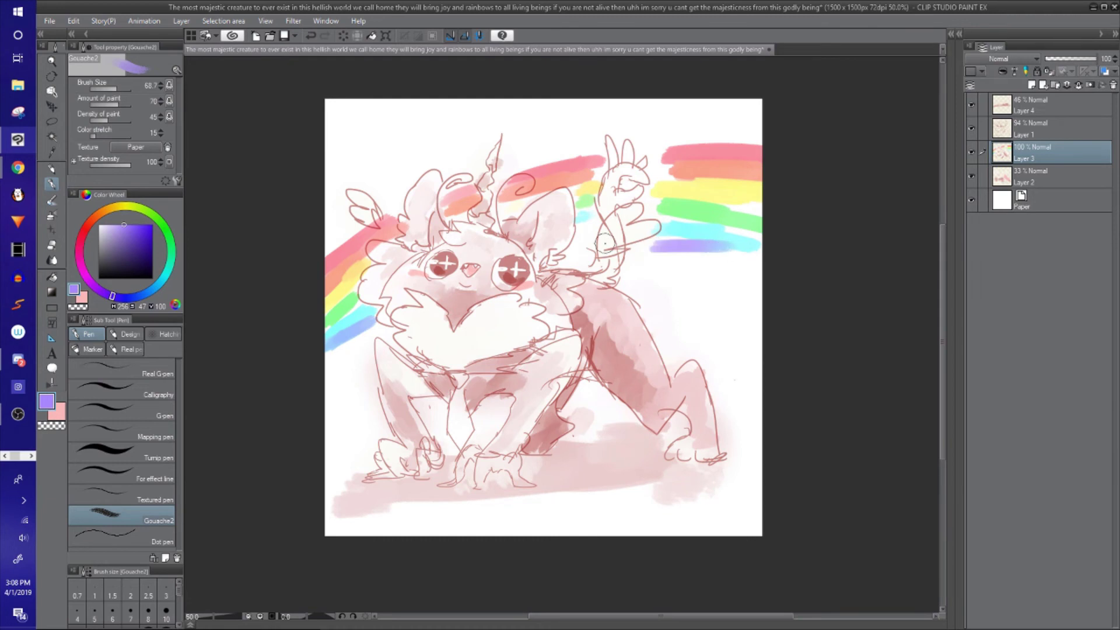
pyautogui.moveTo(596, 229); pyautogui.dragTo(580, 233)
pyautogui.moveTo(650, 247)
pyautogui.mouseDown()
pyautogui.moveTo(768, 260)
pyautogui.moveTo(693, 299)
pyautogui.mouseUp()
# Step: Soften the ends of the purple band with near-white and pull pale blue down beside the front leg
pyautogui.click(99, 225)
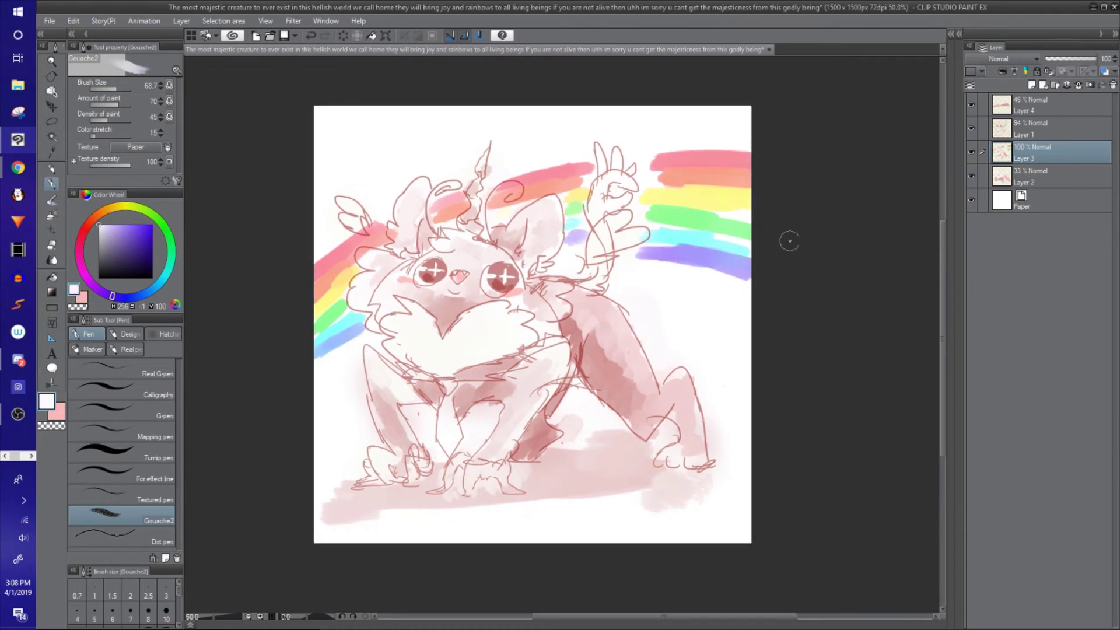
pyautogui.moveTo(790, 240)
pyautogui.mouseDown()
pyautogui.moveTo(780, 289)
pyautogui.moveTo(730, 287)
pyautogui.mouseUp()
pyautogui.moveTo(318, 341)
pyautogui.mouseDown()
pyautogui.moveTo(344, 350)
pyautogui.moveTo(327, 356)
pyautogui.moveTo(344, 365)
pyautogui.moveTo(335, 339)
pyautogui.moveTo(327, 376)
pyautogui.moveTo(346, 428)
pyautogui.mouseUp()
pyautogui.keyDown('alt'); pyautogui.click(330, 344); pyautogui.keyUp('alt')
pyautogui.keyDown('alt'); pyautogui.click(353, 451); pyautogui.keyUp('alt')
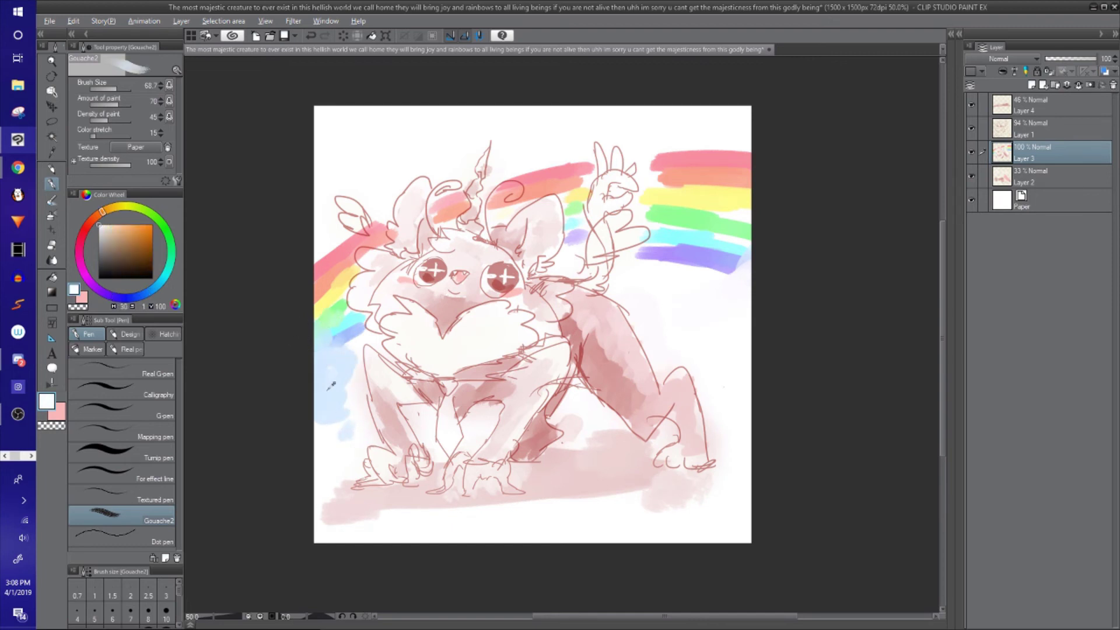
# Step: Sample the pale blue, enlarge the brush to 146.3, and paint sky under the rainbow and between the front legs
pyautogui.keyDown('alt'); pyautogui.click(328, 390); pyautogui.keyUp('alt')
pyautogui.press(']')
pyautogui.press(']')
pyautogui.press(']')
pyautogui.press(']')
pyautogui.moveTo(351, 379); pyautogui.dragTo(334, 433)
pyautogui.moveTo(412, 432); pyautogui.dragTo(423, 434)
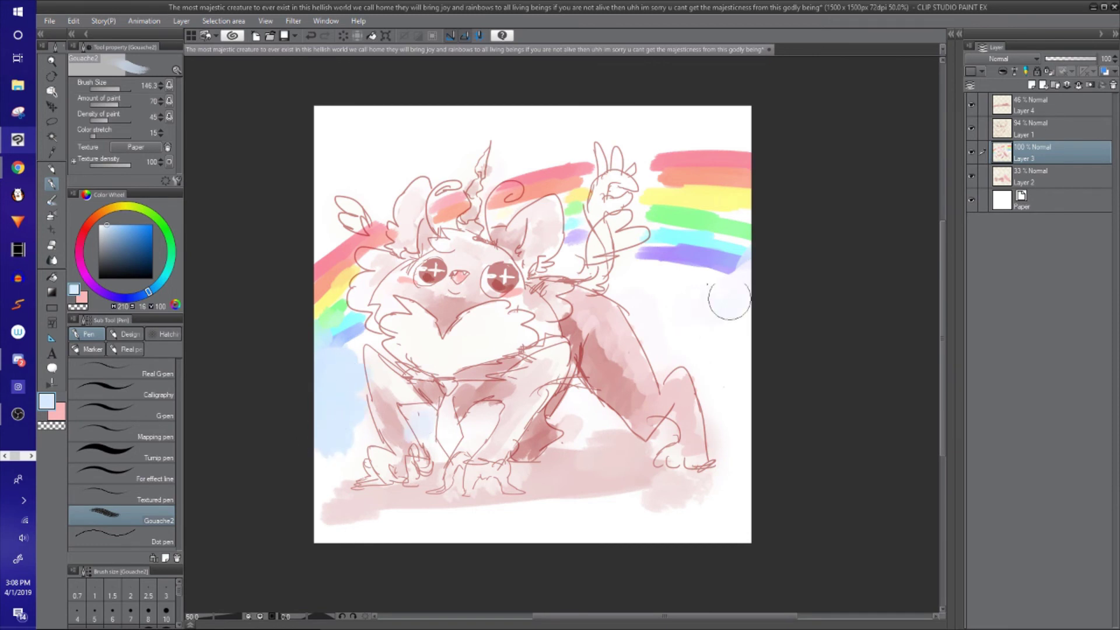
pyautogui.moveTo(730, 299)
pyautogui.mouseDown()
pyautogui.moveTo(633, 292)
pyautogui.moveTo(720, 315)
pyautogui.moveTo(750, 403)
pyautogui.mouseUp()
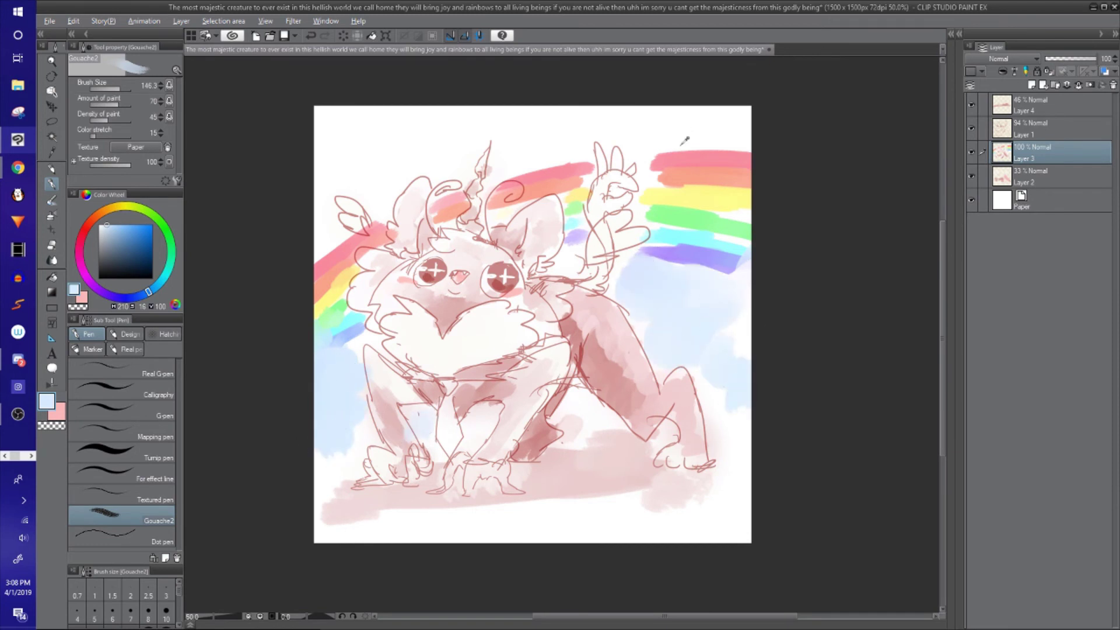
# Step: Fill the sky above the rainbow with soft pink clouds, blending tints sampled from its pink band
pyautogui.keyDown('alt'); pyautogui.click(702, 152); pyautogui.keyUp('alt')
pyautogui.moveTo(687, 140)
pyautogui.mouseDown()
pyautogui.moveTo(668, 138)
pyautogui.moveTo(698, 110)
pyautogui.moveTo(665, 95)
pyautogui.moveTo(660, 137)
pyautogui.moveTo(575, 113)
pyautogui.moveTo(345, 125)
pyautogui.moveTo(351, 183)
pyautogui.mouseUp()
pyautogui.keyDown('alt'); pyautogui.click(715, 143); pyautogui.keyUp('alt')
pyautogui.keyDown('alt'); pyautogui.click(627, 123); pyautogui.keyUp('alt')
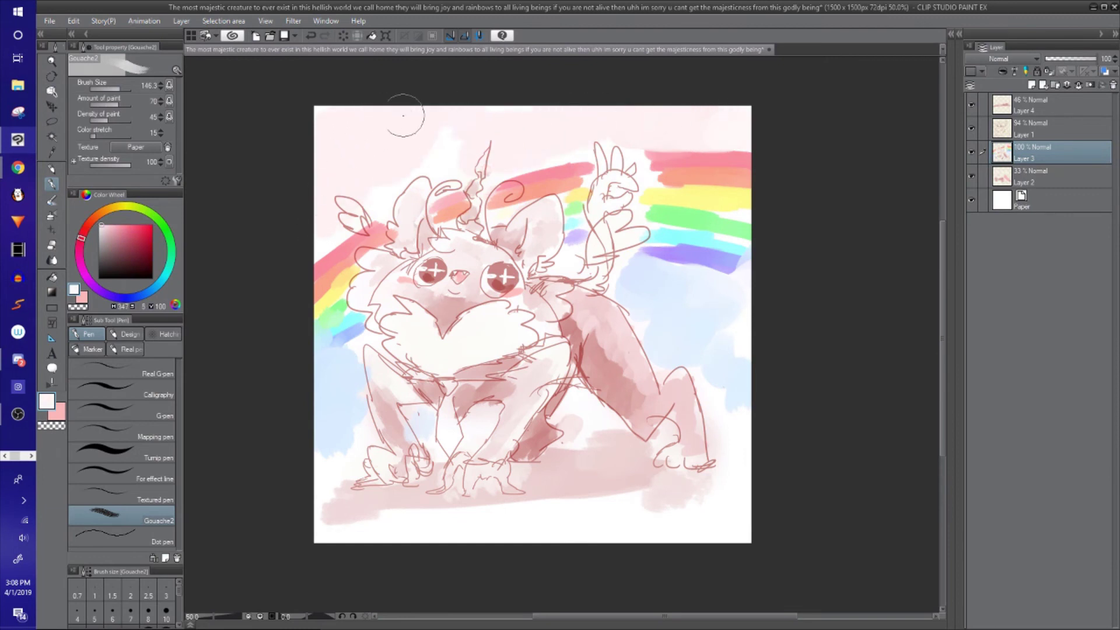
pyautogui.keyDown('alt'); pyautogui.click(370, 228); pyautogui.keyUp('alt')
pyautogui.moveTo(325, 236)
pyautogui.mouseDown()
pyautogui.moveTo(324, 202)
pyautogui.moveTo(299, 214)
pyautogui.moveTo(371, 167)
pyautogui.moveTo(445, 148)
pyautogui.moveTo(597, 143)
pyautogui.moveTo(676, 116)
pyautogui.mouseUp()
pyautogui.keyDown('alt'); pyautogui.click(325, 214); pyautogui.keyUp('alt')
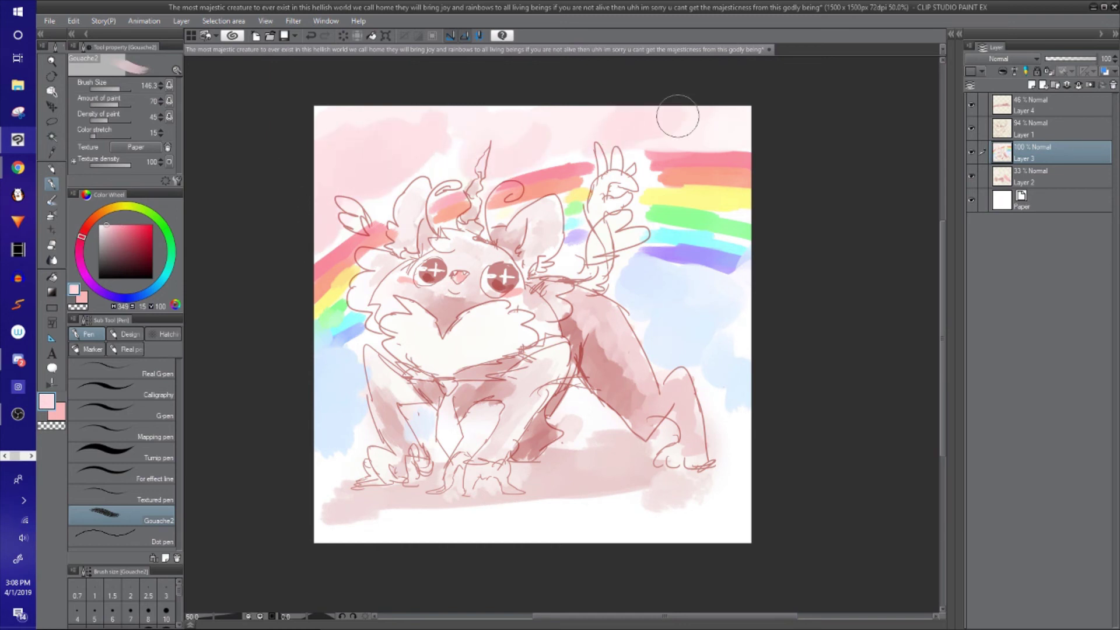
# Step: Sample the sky's pale blue and brush it over the ground shadow and the area beneath it
pyautogui.moveTo(639, 348); pyautogui.dragTo(635, 331)
pyautogui.keyDown('alt'); pyautogui.click(636, 328); pyautogui.keyUp('alt')
pyautogui.moveTo(562, 475)
pyautogui.mouseDown()
pyautogui.moveTo(555, 492)
pyautogui.moveTo(621, 496)
pyautogui.mouseUp()
pyautogui.moveTo(657, 302); pyautogui.dragTo(681, 323)
# Step: Reduce the gouache brush to 47.3, tint the rims of the eyes with sampled reds, and trim the excess with transparent color
pyautogui.keyDown('alt'); pyautogui.click(714, 169); pyautogui.keyUp('alt')
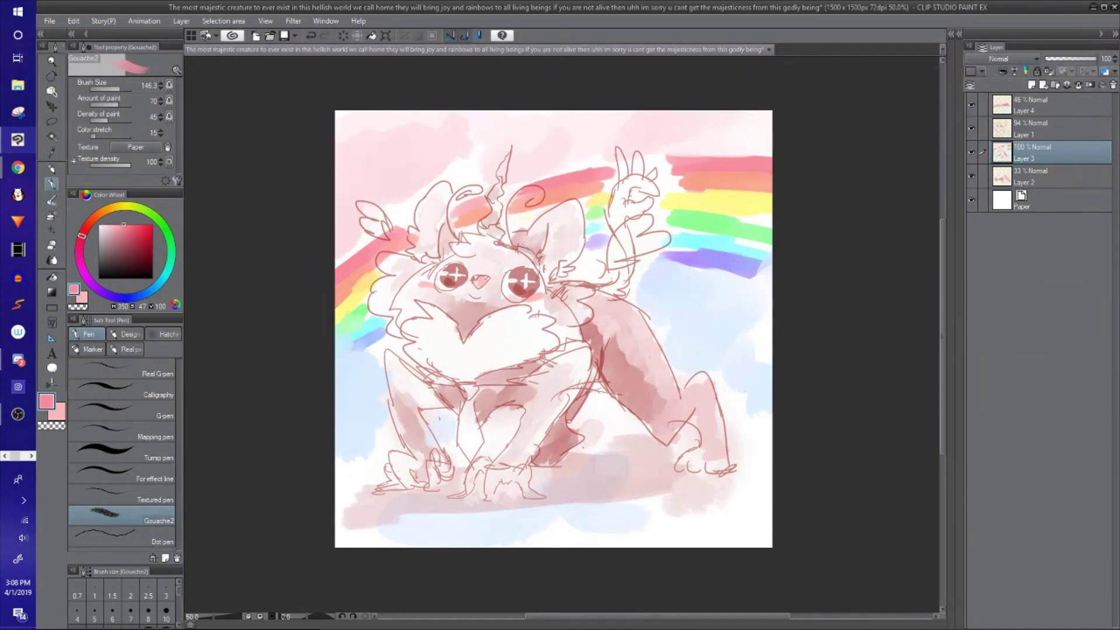
pyautogui.moveTo(484, 286)
pyautogui.mouseDown()
pyautogui.moveTo(469, 286)
pyautogui.moveTo(514, 284)
pyautogui.moveTo(456, 276)
pyautogui.mouseUp()
pyautogui.keyDown('alt'); pyautogui.click(568, 190); pyautogui.keyUp('alt')
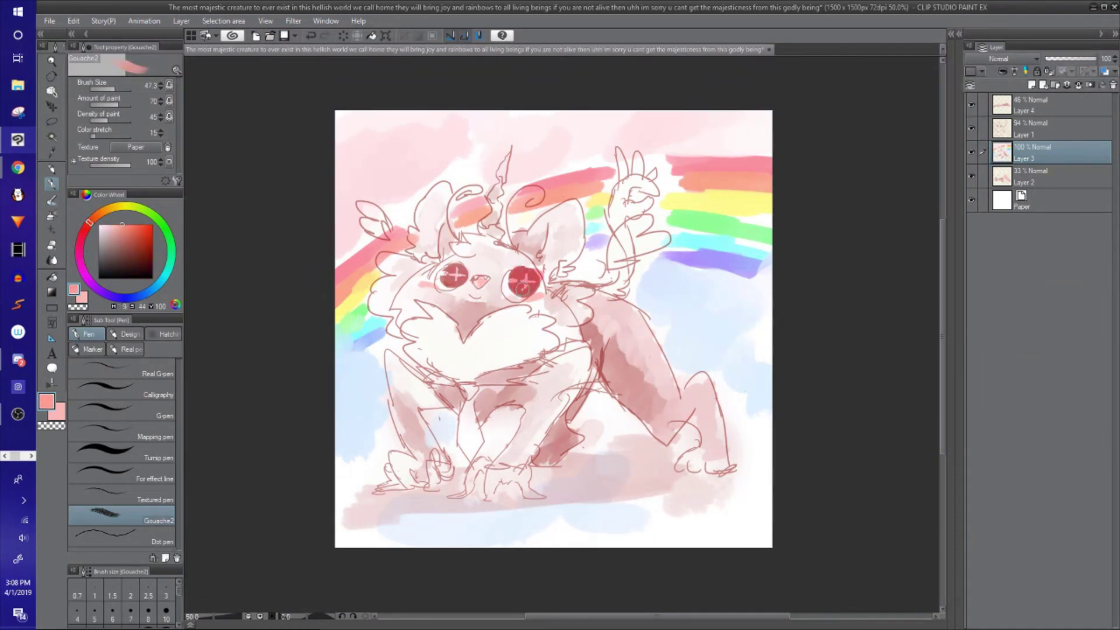
pyautogui.press('c')
pyautogui.moveTo(527, 281)
pyautogui.mouseDown()
pyautogui.moveTo(512, 284)
pyautogui.moveTo(528, 291)
pyautogui.mouseUp()
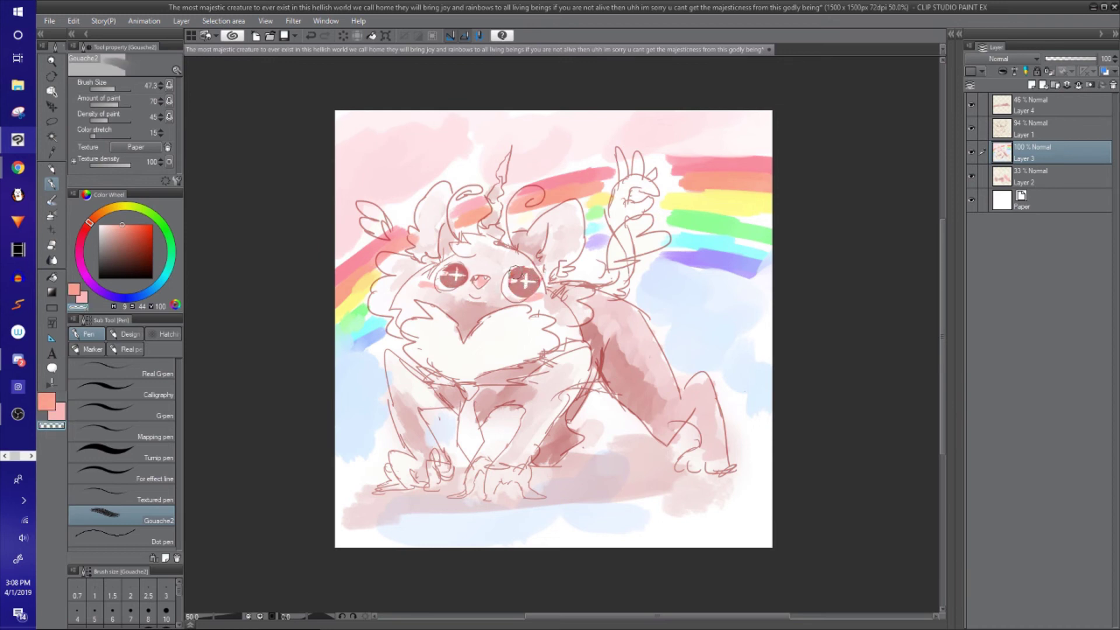
pyautogui.keyDown('alt'); pyautogui.click(503, 286); pyautogui.keyUp('alt')
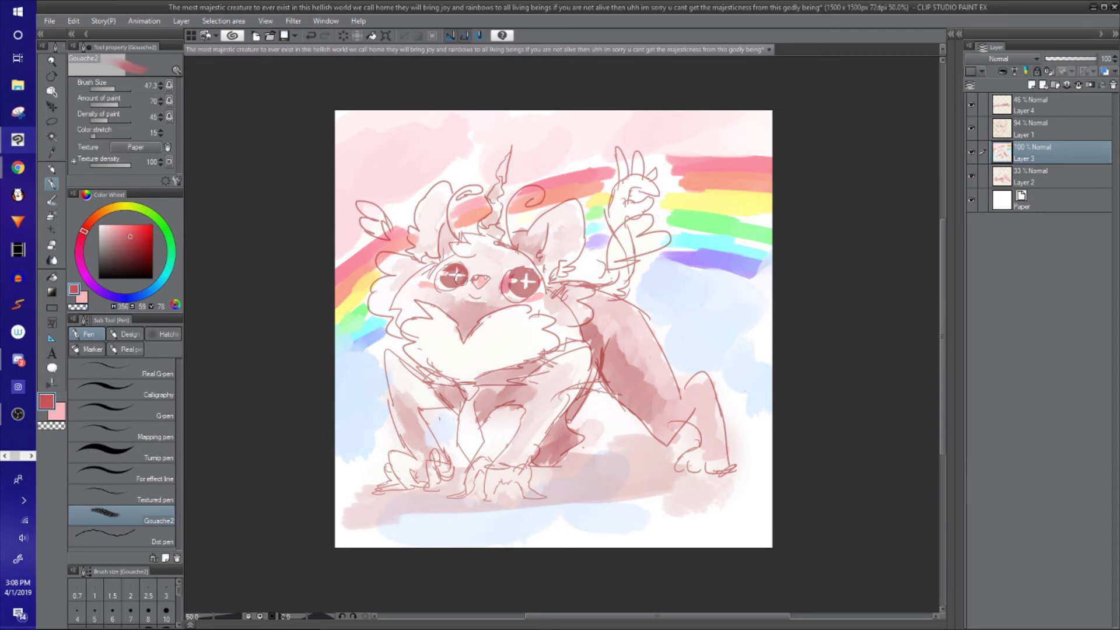
pyautogui.press('c')
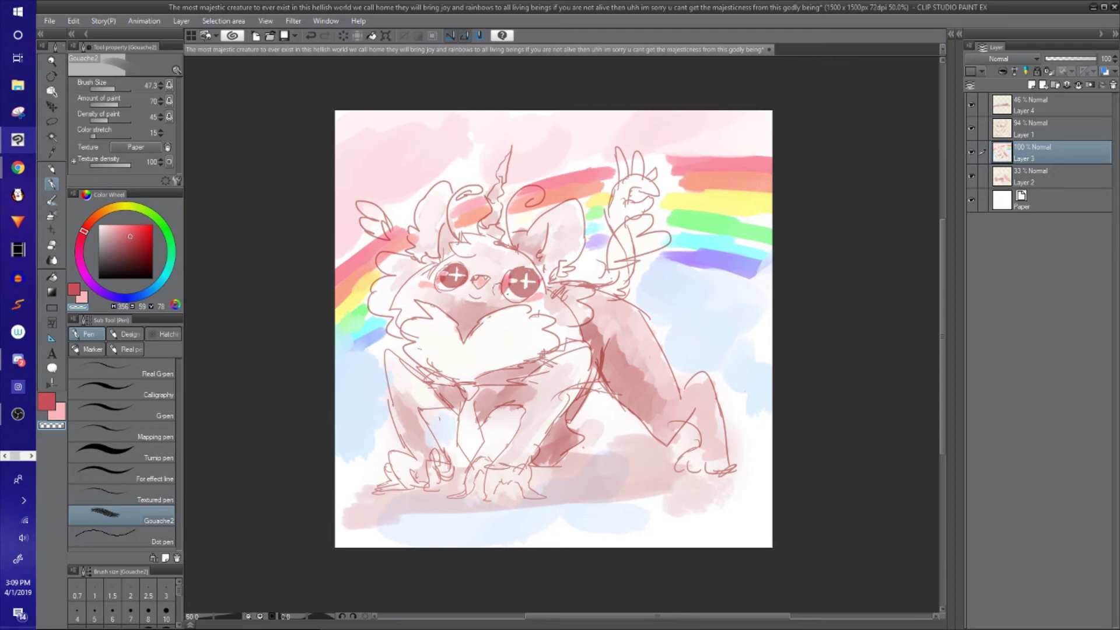
pyautogui.press('c')
pyautogui.moveTo(548, 332); pyautogui.dragTo(541, 318)
pyautogui.moveTo(532, 360); pyautogui.dragTo(527, 349)
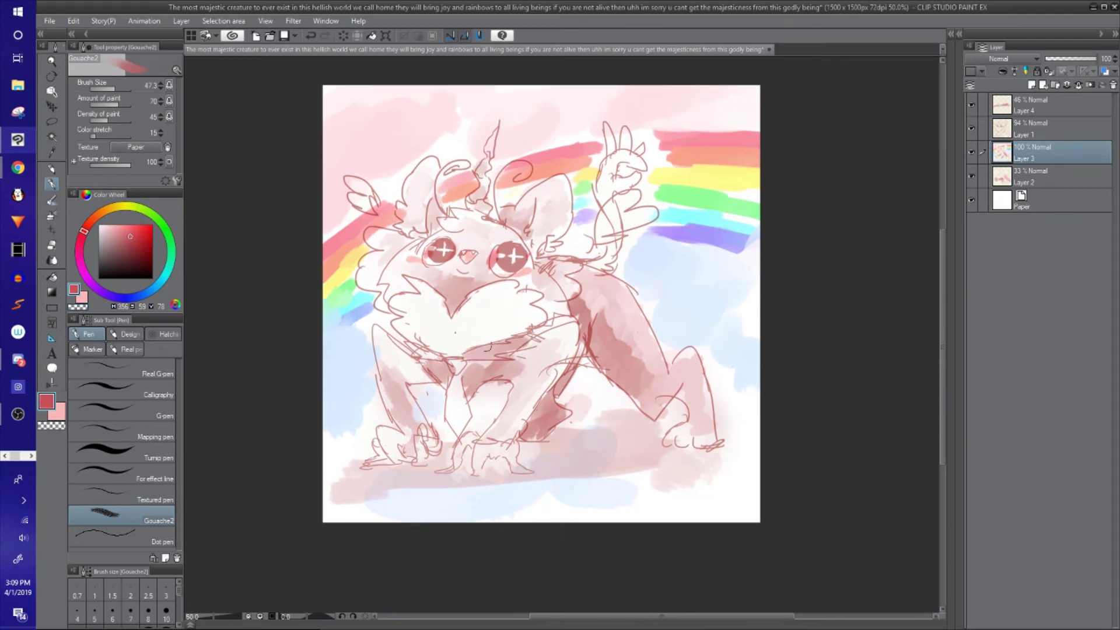
# Step: Shade the forelock and forehead between the horn and the eyes with dusty pinks sampled from the face
pyautogui.keyDown('alt'); pyautogui.click(459, 279); pyautogui.keyUp('alt')
pyautogui.moveTo(467, 284)
pyautogui.mouseDown()
pyautogui.moveTo(475, 279)
pyautogui.moveTo(444, 270)
pyautogui.moveTo(478, 272)
pyautogui.moveTo(468, 238)
pyautogui.moveTo(489, 234)
pyautogui.moveTo(459, 225)
pyautogui.moveTo(493, 229)
pyautogui.mouseUp()
pyautogui.keyDown('alt'); pyautogui.click(501, 236); pyautogui.keyUp('alt')
pyautogui.keyDown('alt'); pyautogui.click(458, 241); pyautogui.keyUp('alt')
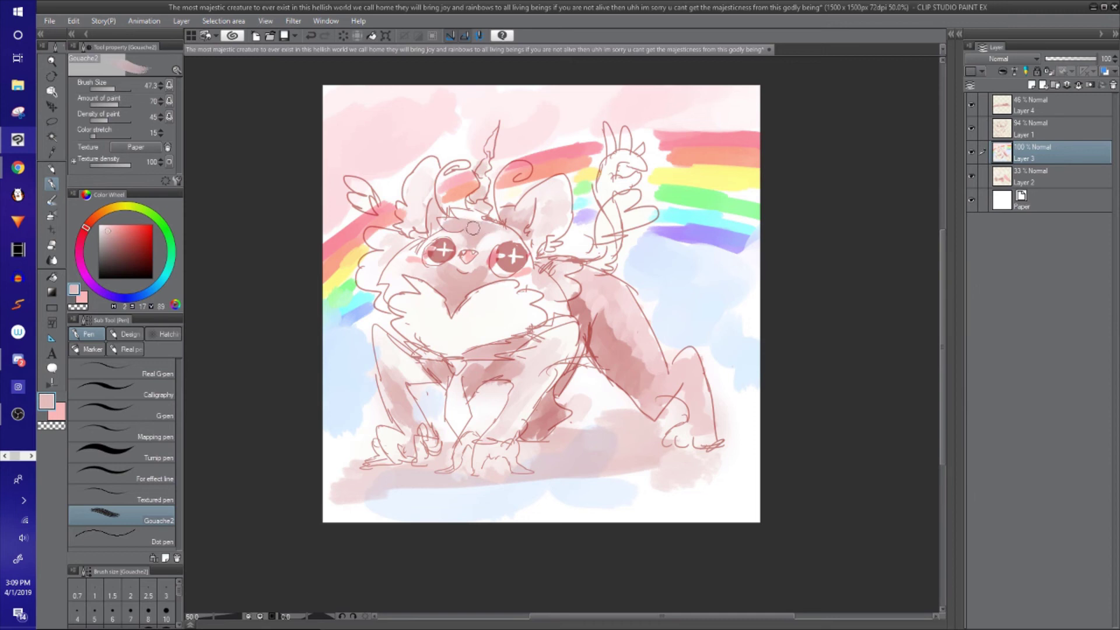
pyautogui.keyDown('alt'); pyautogui.click(488, 226); pyautogui.keyUp('alt')
pyautogui.keyDown('alt'); pyautogui.click(481, 259); pyautogui.keyUp('alt')
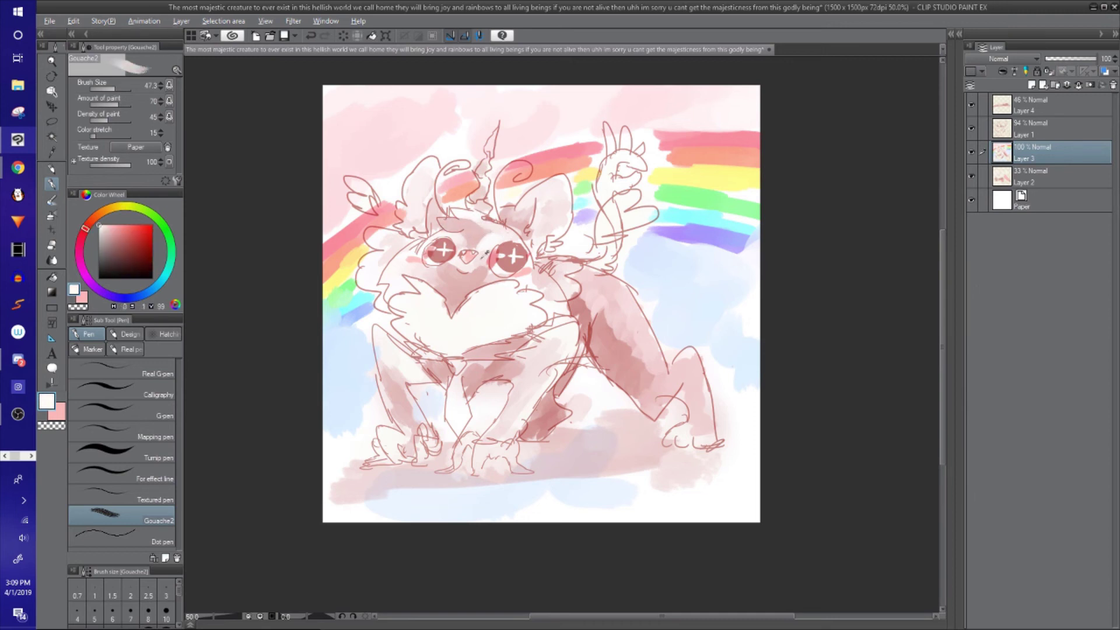
# Step: Deepen the shadow under the cheeks and chin along the upper edge of the ruff, blending with sampled pinks
pyautogui.keyDown('alt'); pyautogui.click(465, 275); pyautogui.keyUp('alt')
pyautogui.keyDown('alt'); pyautogui.click(486, 278); pyautogui.keyUp('alt')
pyautogui.moveTo(433, 279)
pyautogui.mouseDown()
pyautogui.moveTo(395, 267)
pyautogui.moveTo(459, 289)
pyautogui.moveTo(429, 286)
pyautogui.moveTo(435, 265)
pyautogui.moveTo(458, 282)
pyautogui.mouseUp()
pyautogui.keyDown('alt'); pyautogui.click(455, 280); pyautogui.keyUp('alt')
pyautogui.keyDown('alt'); pyautogui.click(408, 273); pyautogui.keyUp('alt')
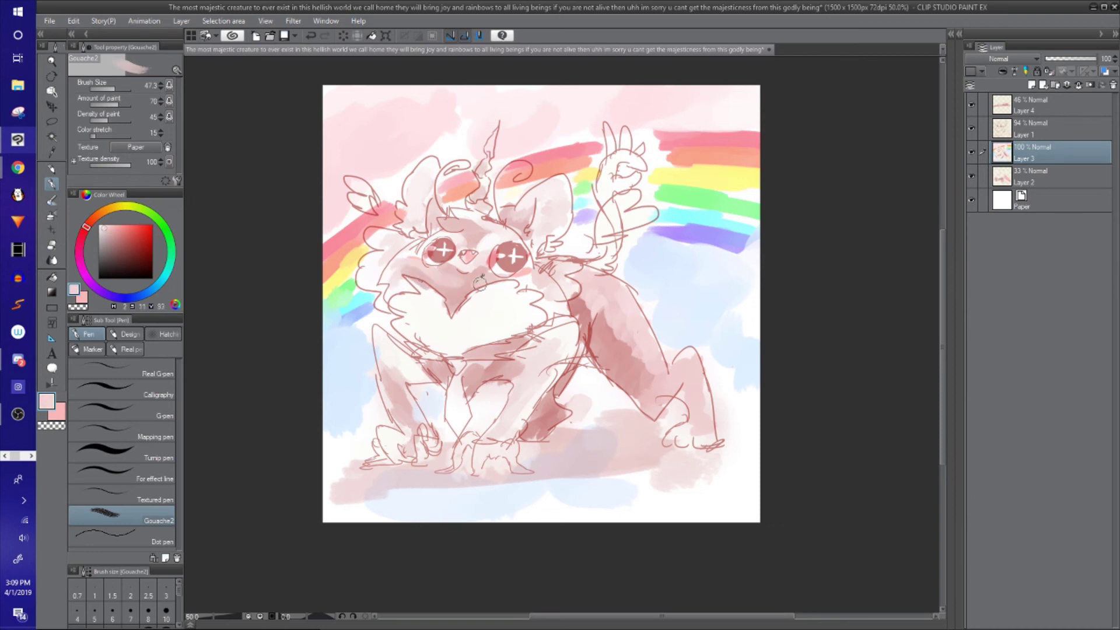
pyautogui.keyDown('alt'); pyautogui.click(453, 270); pyautogui.keyUp('alt')
pyautogui.keyDown('alt'); pyautogui.click(501, 272); pyautogui.keyUp('alt')
# Step: Shade the inner notch and lower edge of the heart-shaped ruff with sampled pink and off-white tones
pyautogui.moveTo(502, 326)
pyautogui.mouseDown()
pyautogui.moveTo(426, 331)
pyautogui.moveTo(474, 324)
pyautogui.mouseUp()
pyautogui.keyDown('alt'); pyautogui.click(449, 288); pyautogui.keyUp('alt')
pyautogui.moveTo(421, 331)
pyautogui.mouseDown()
pyautogui.moveTo(406, 308)
pyautogui.moveTo(440, 328)
pyautogui.moveTo(437, 311)
pyautogui.moveTo(405, 277)
pyautogui.moveTo(420, 312)
pyautogui.moveTo(397, 310)
pyautogui.moveTo(398, 292)
pyautogui.moveTo(416, 312)
pyautogui.moveTo(393, 323)
pyautogui.moveTo(430, 339)
pyautogui.moveTo(492, 323)
pyautogui.mouseUp()
pyautogui.keyDown('alt'); pyautogui.click(467, 313); pyautogui.keyUp('alt')
pyautogui.keyDown('alt'); pyautogui.click(413, 318); pyautogui.keyUp('alt')
pyautogui.keyDown('alt'); pyautogui.click(388, 298); pyautogui.keyUp('alt')
pyautogui.keyDown('alt'); pyautogui.click(411, 319); pyautogui.keyUp('alt')
pyautogui.keyDown('alt'); pyautogui.click(430, 339); pyautogui.keyUp('alt')
pyautogui.moveTo(460, 361); pyautogui.dragTo(468, 355)
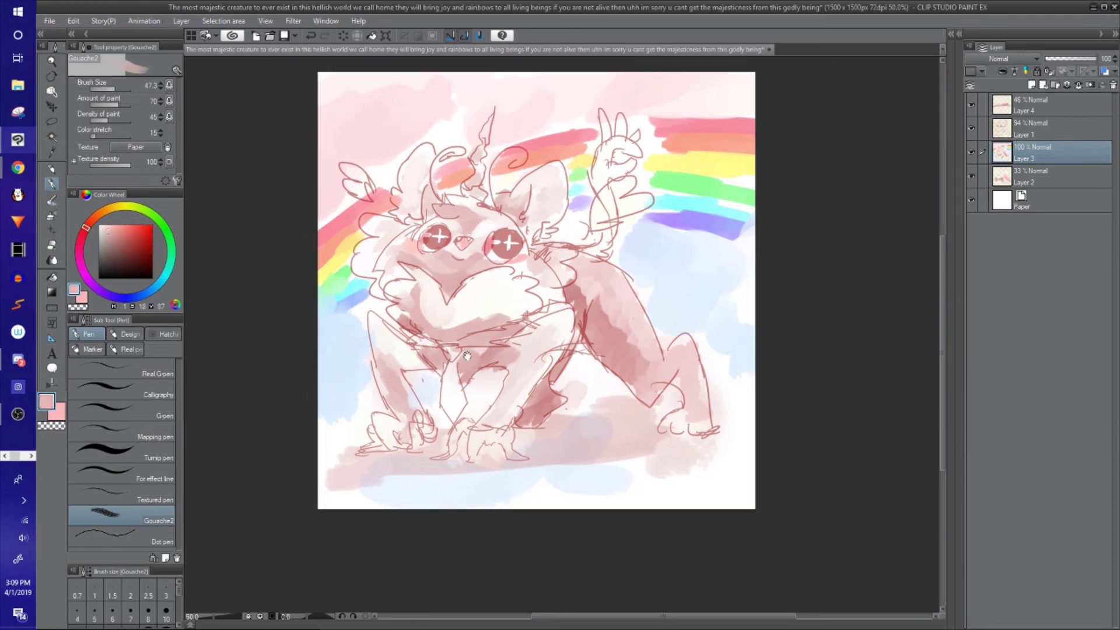
# Step: Darken the creature's upper back behind the ruff with a dusky pink sampled from the body
pyautogui.moveTo(392, 361); pyautogui.dragTo(378, 339)
pyautogui.moveTo(506, 434)
pyautogui.mouseDown()
pyautogui.moveTo(508, 415)
pyautogui.moveTo(483, 446)
pyautogui.mouseUp()
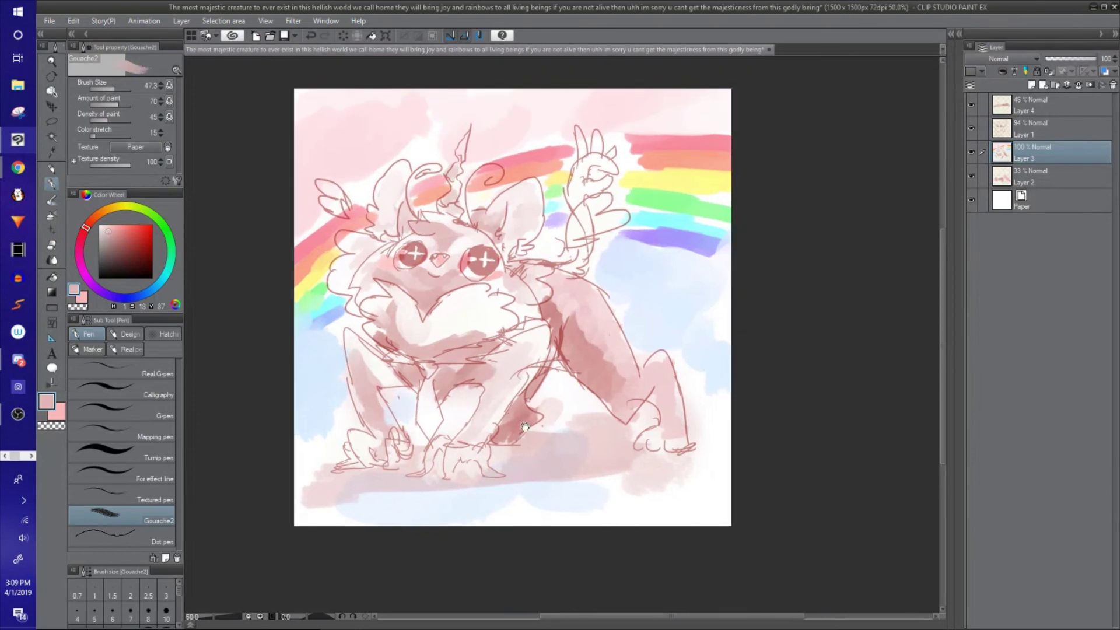
pyautogui.keyDown('alt'); pyautogui.click(546, 308); pyautogui.keyUp('alt')
pyautogui.moveTo(549, 297)
pyautogui.mouseDown()
pyautogui.moveTo(596, 299)
pyautogui.moveTo(606, 318)
pyautogui.moveTo(548, 272)
pyautogui.moveTo(605, 313)
pyautogui.moveTo(583, 297)
pyautogui.moveTo(553, 299)
pyautogui.moveTo(570, 315)
pyautogui.moveTo(579, 284)
pyautogui.moveTo(550, 289)
pyautogui.moveTo(573, 296)
pyautogui.moveTo(545, 284)
pyautogui.moveTo(549, 327)
pyautogui.mouseUp()
pyautogui.keyDown('alt'); pyautogui.click(603, 322); pyautogui.keyUp('alt')
pyautogui.keyDown('alt'); pyautogui.click(581, 299); pyautogui.keyUp('alt')
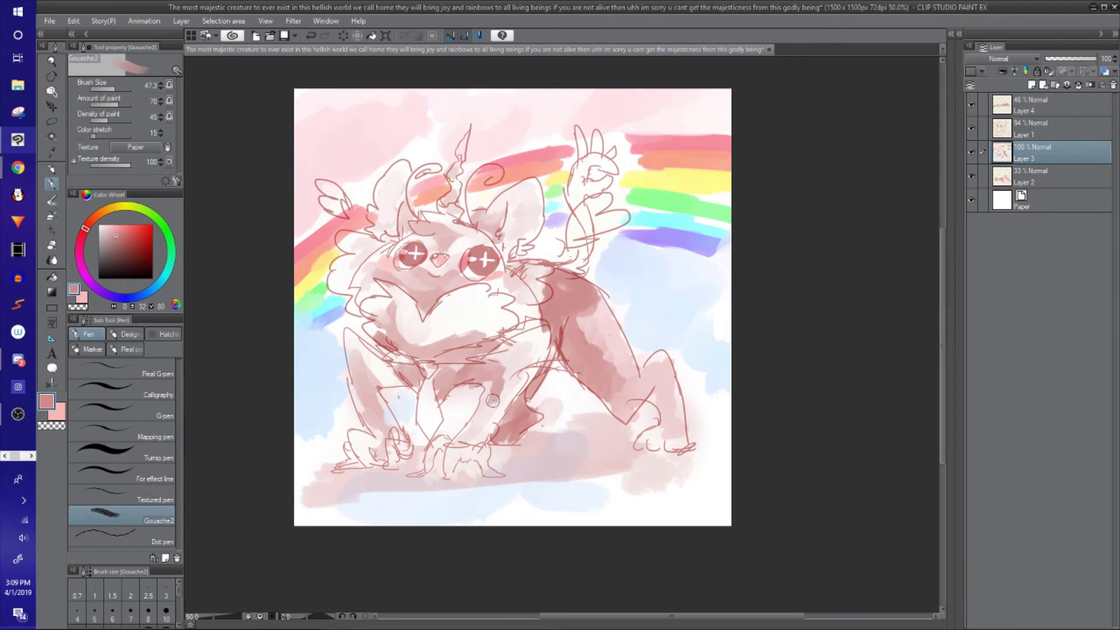
# Step: Add pink shading to the upper parts of both front legs, blending with tones sampled from them
pyautogui.keyDown('alt'); pyautogui.click(495, 374); pyautogui.keyUp('alt')
pyautogui.keyDown('alt'); pyautogui.click(497, 373); pyautogui.keyUp('alt')
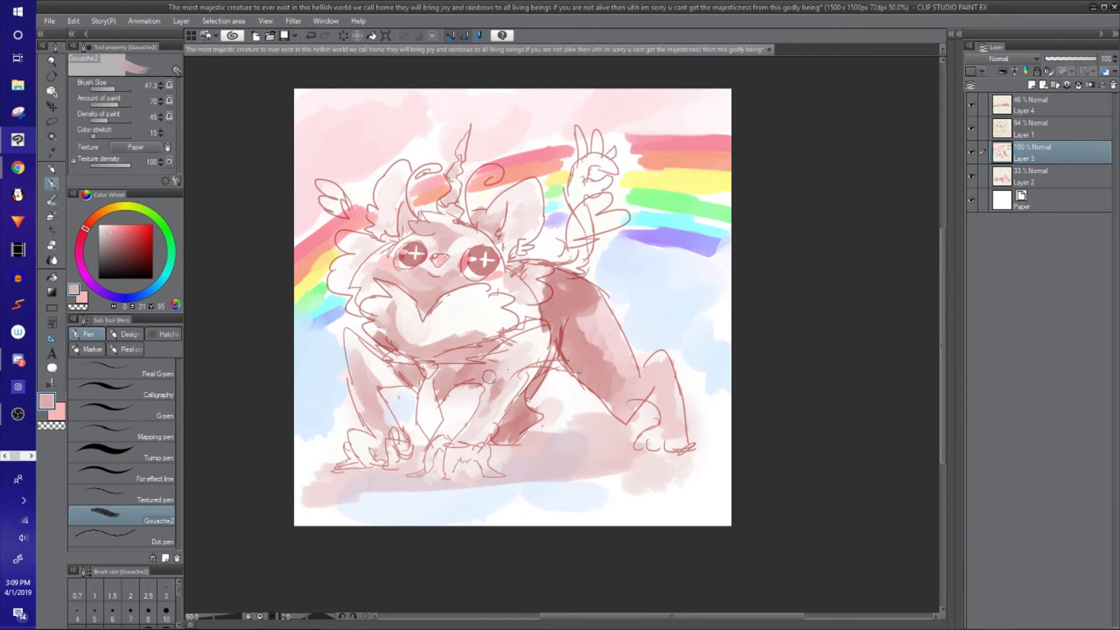
pyautogui.moveTo(503, 374)
pyautogui.mouseDown()
pyautogui.moveTo(486, 411)
pyautogui.moveTo(510, 376)
pyautogui.moveTo(496, 391)
pyautogui.mouseUp()
pyautogui.keyDown('alt'); pyautogui.click(519, 364); pyautogui.keyUp('alt')
pyautogui.keyDown('alt'); pyautogui.click(365, 373); pyautogui.keyUp('alt')
pyautogui.moveTo(367, 364); pyautogui.dragTo(378, 374)
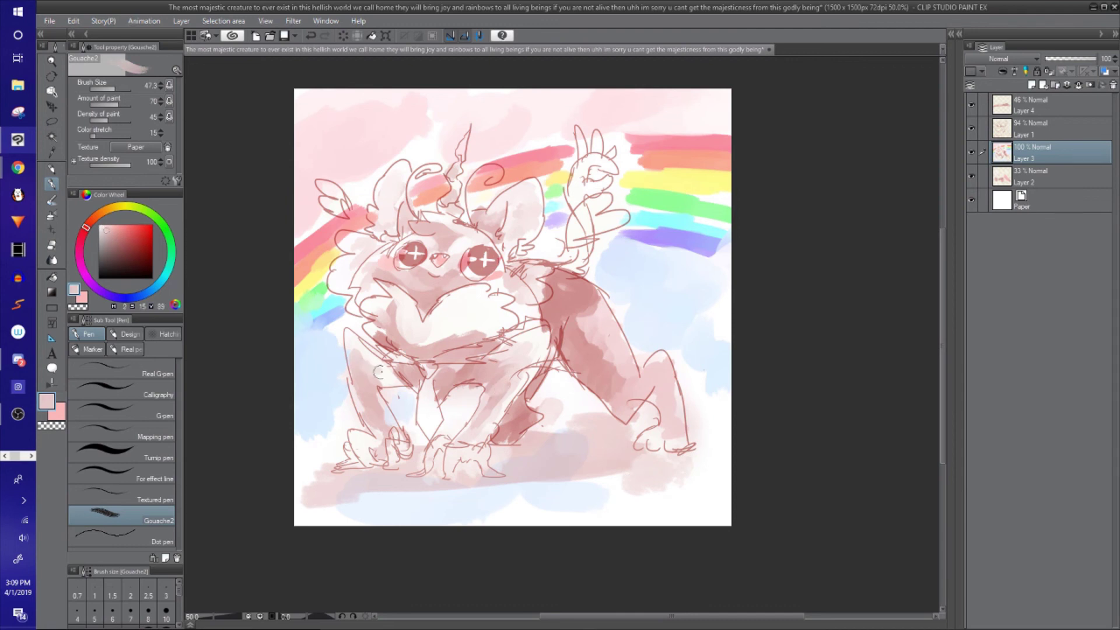
# Step: Erase the stray sketch lines crossing the hand-tipped tail on Layer 1, and make Layer 3 active again
pyautogui.moveTo(528, 309); pyautogui.dragTo(525, 319)
pyautogui.moveTo(592, 256)
pyautogui.mouseDown()
pyautogui.moveTo(586, 278)
pyautogui.moveTo(572, 245)
pyautogui.moveTo(581, 238)
pyautogui.mouseUp()
pyautogui.click(1027, 128)
pyautogui.press('c')
pyautogui.press('c')
pyautogui.click(1015, 156)
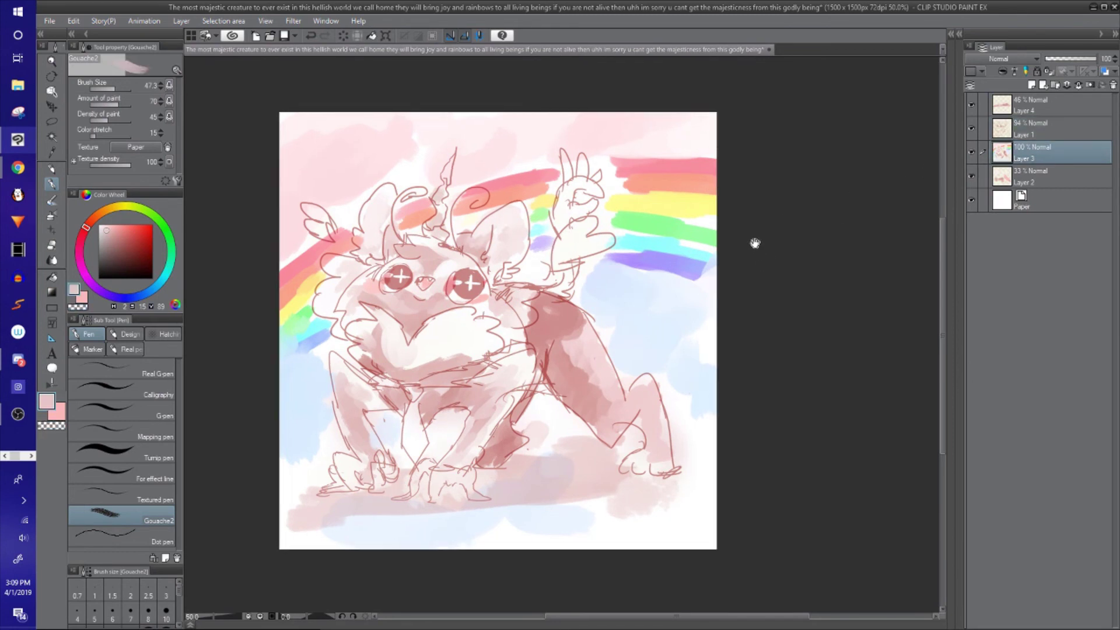
# Step: Add a new layer above Layer 3 in Add (Glow) mode and choose a pale yellow
pyautogui.moveTo(576, 290); pyautogui.dragTo(581, 284)
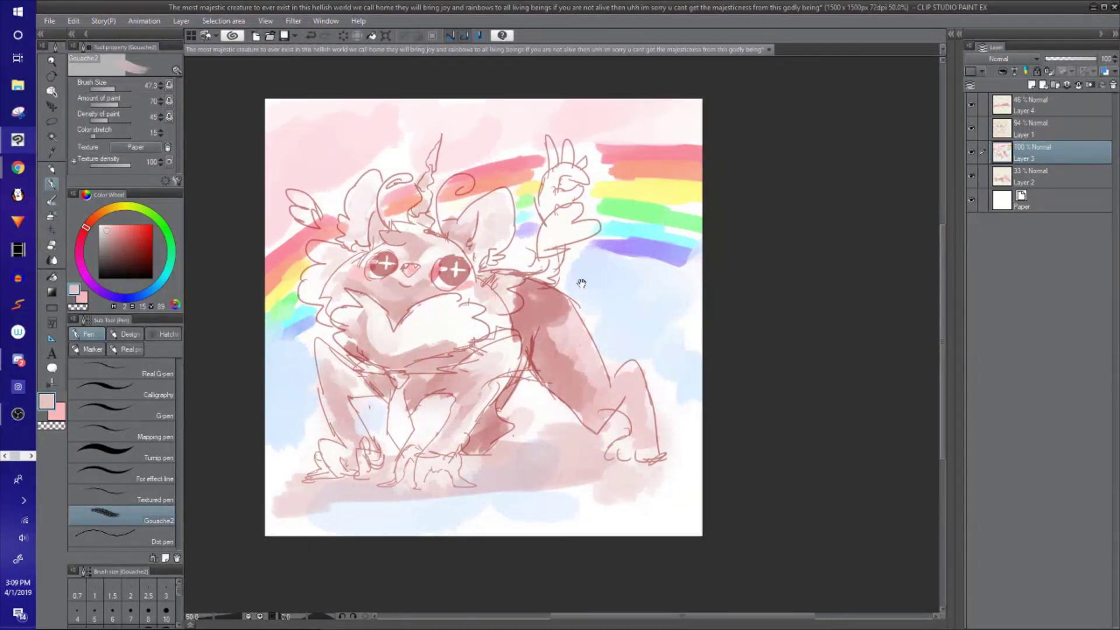
pyautogui.moveTo(800, 202); pyautogui.dragTo(811, 202)
pyautogui.click(1032, 86)
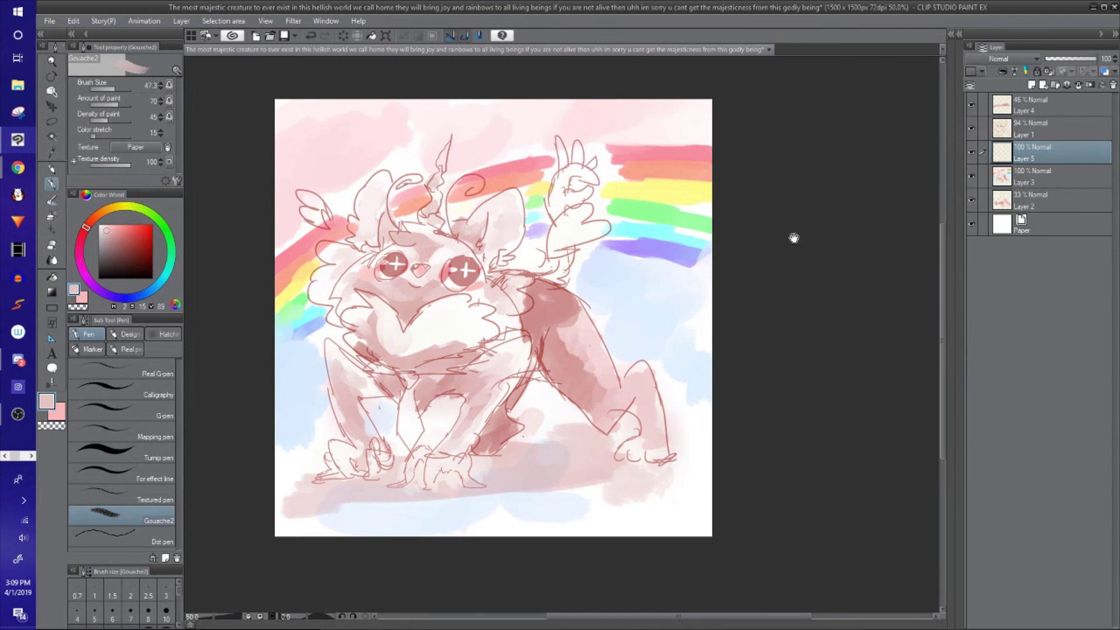
pyautogui.click(127, 208)
pyautogui.click(116, 225)
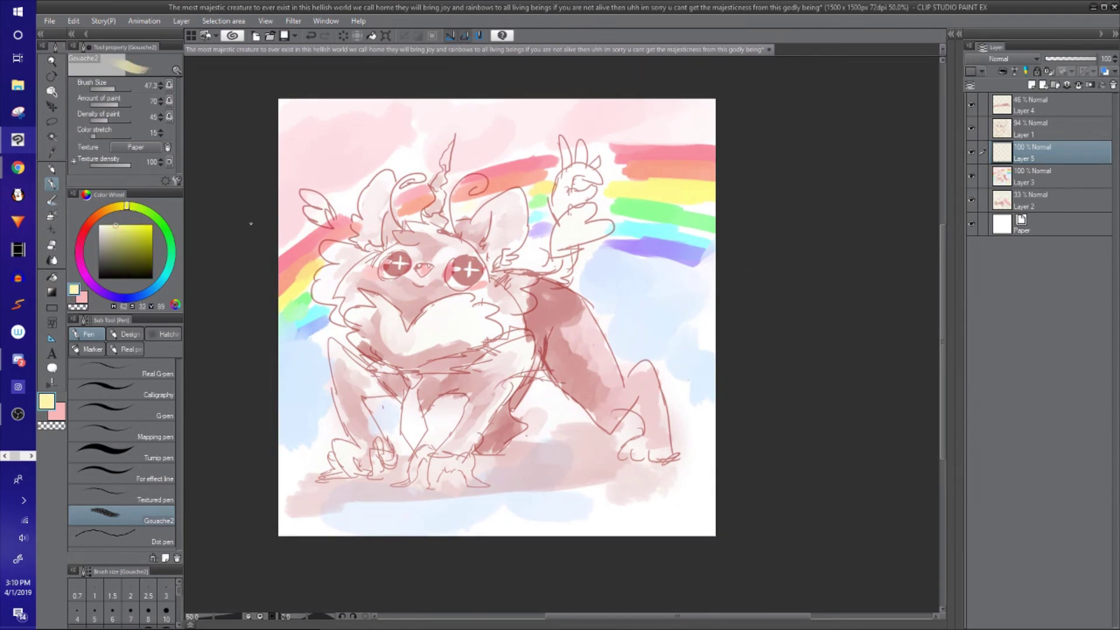
pyautogui.click(1012, 59)
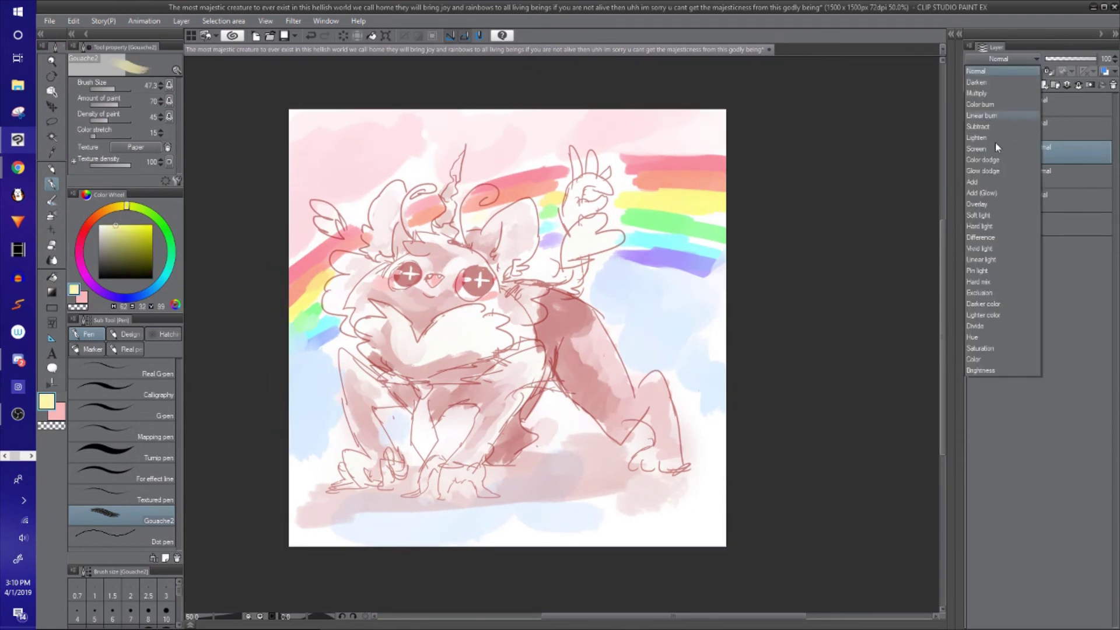
pyautogui.click(995, 192)
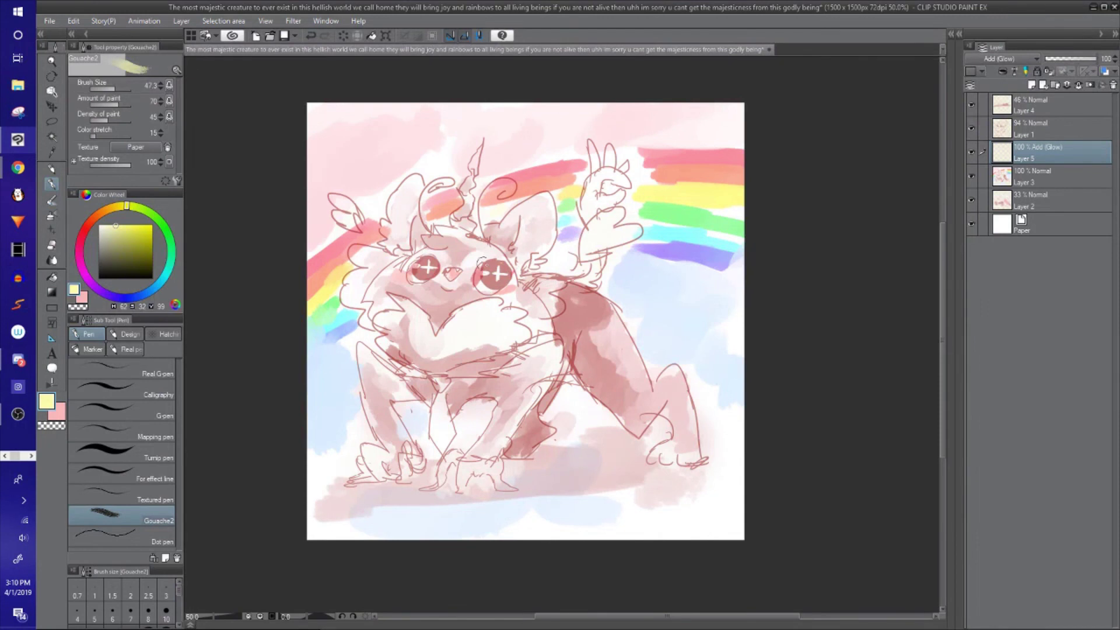
# Step: Brush pale yellow glow along the back and hind leg, and set the glow layer's opacity to 37%
pyautogui.moveTo(498, 278); pyautogui.dragTo(487, 282)
pyautogui.moveTo(515, 216)
pyautogui.mouseDown()
pyautogui.moveTo(535, 199)
pyautogui.moveTo(545, 211)
pyautogui.moveTo(542, 245)
pyautogui.moveTo(522, 265)
pyautogui.moveTo(531, 280)
pyautogui.moveTo(594, 302)
pyautogui.moveTo(646, 386)
pyautogui.moveTo(678, 376)
pyautogui.mouseUp()
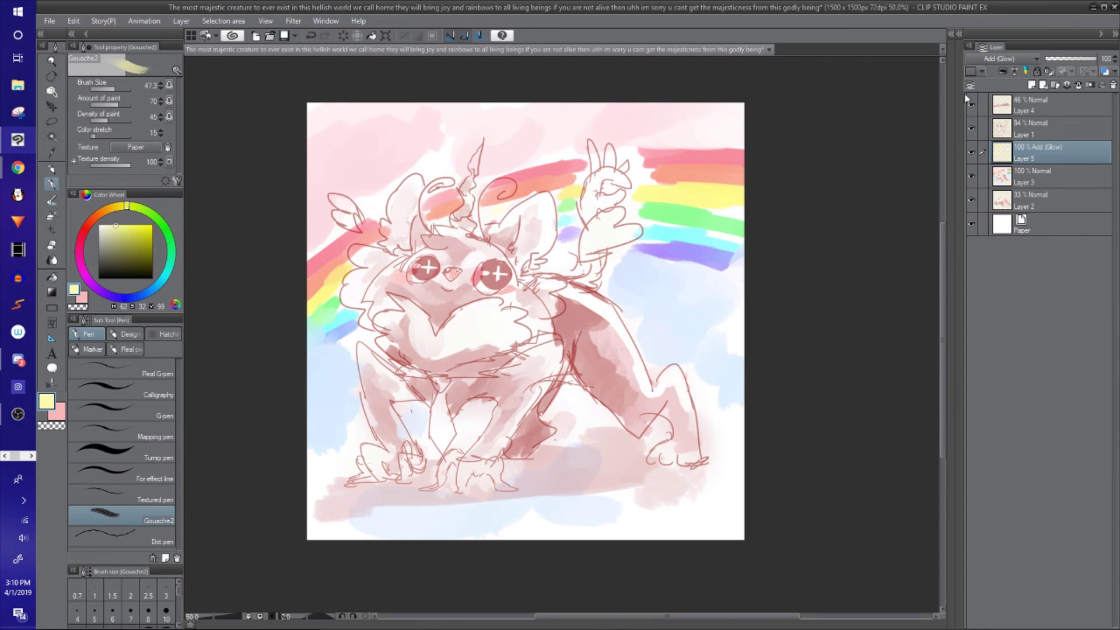
pyautogui.click(1065, 58)
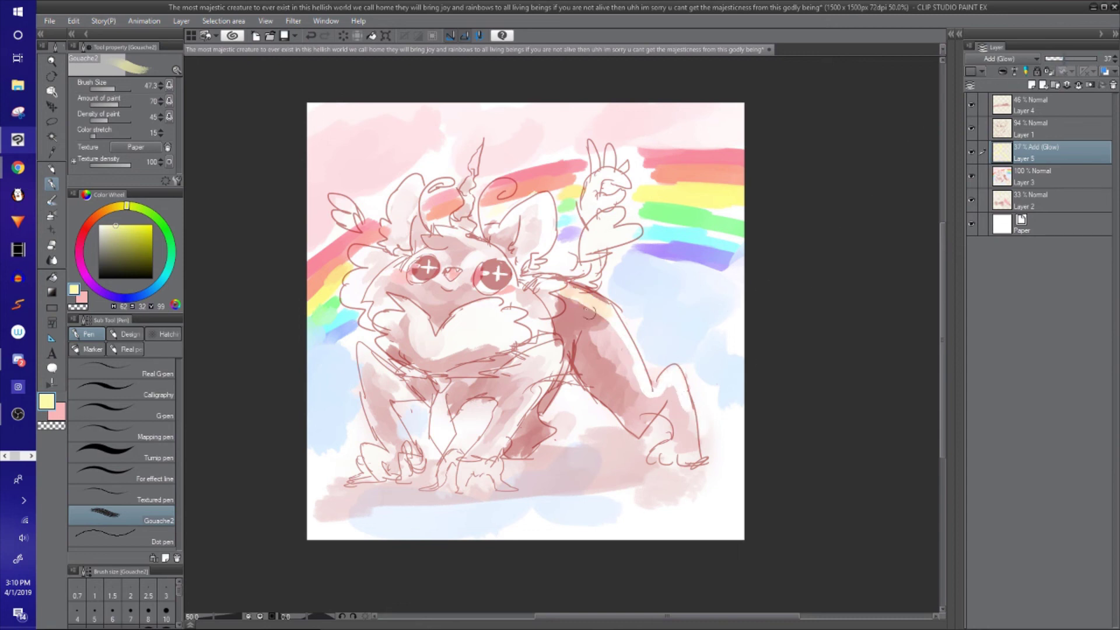
# Step: Paint glow highlights on the front legs, ears and head, and lower the glow layer's opacity to 12%
pyautogui.moveTo(526, 358)
pyautogui.mouseDown()
pyautogui.moveTo(551, 370)
pyautogui.moveTo(490, 448)
pyautogui.mouseUp()
pyautogui.moveTo(388, 422); pyautogui.dragTo(417, 392)
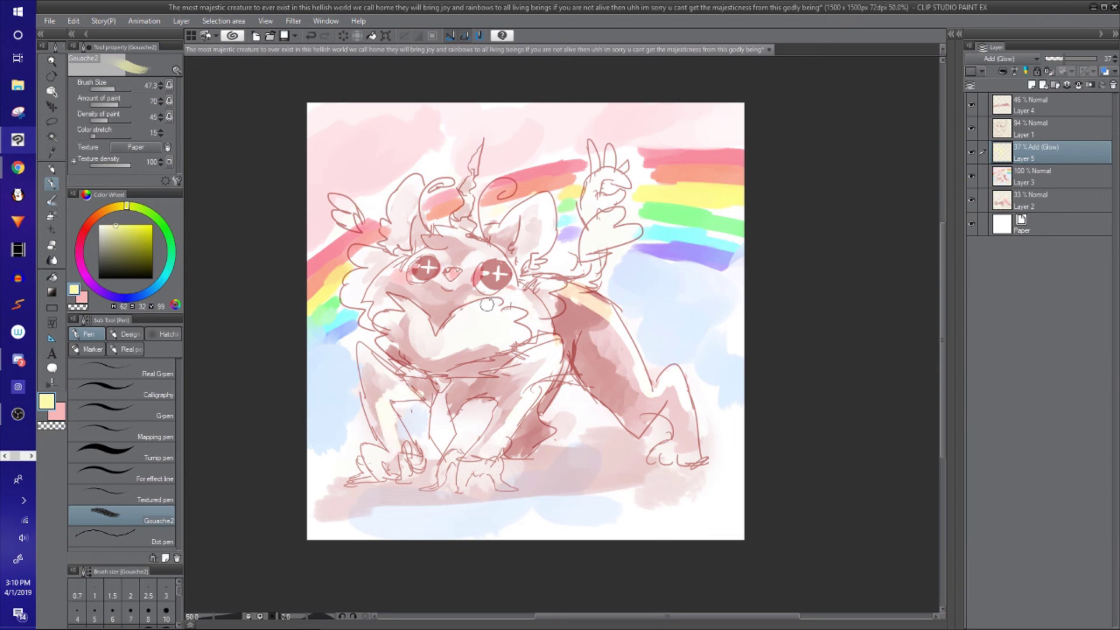
pyautogui.moveTo(512, 252)
pyautogui.mouseDown()
pyautogui.moveTo(518, 228)
pyautogui.moveTo(499, 225)
pyautogui.mouseUp()
pyautogui.moveTo(408, 239)
pyautogui.mouseDown()
pyautogui.moveTo(414, 205)
pyautogui.moveTo(471, 213)
pyautogui.moveTo(483, 164)
pyautogui.mouseUp()
pyautogui.moveTo(852, 196); pyautogui.dragTo(850, 189)
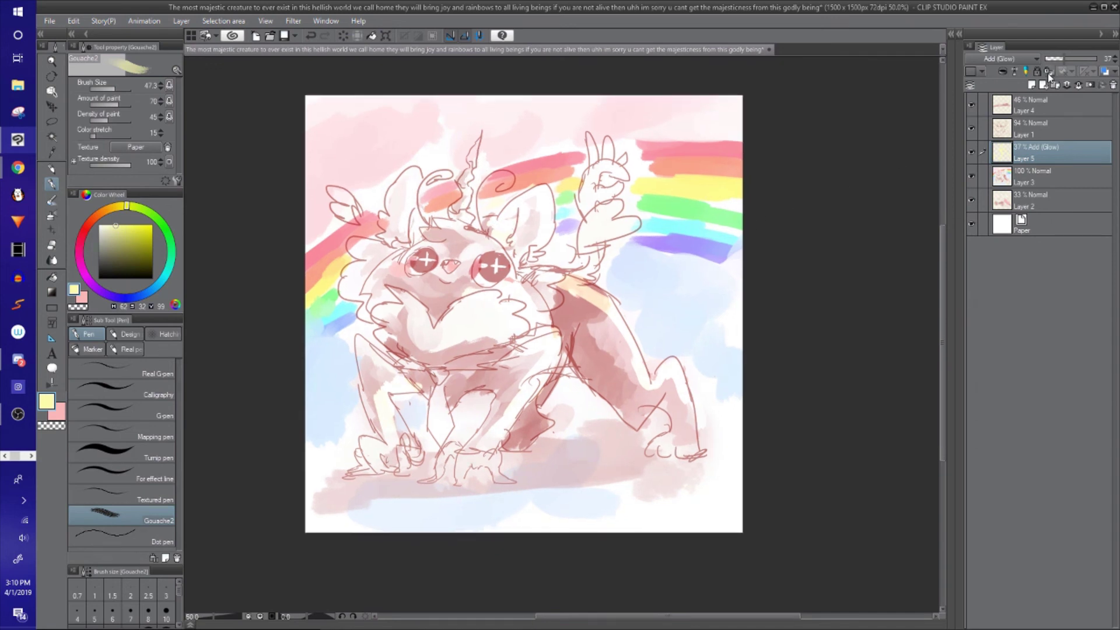
pyautogui.moveTo(1063, 59); pyautogui.dragTo(1052, 59)
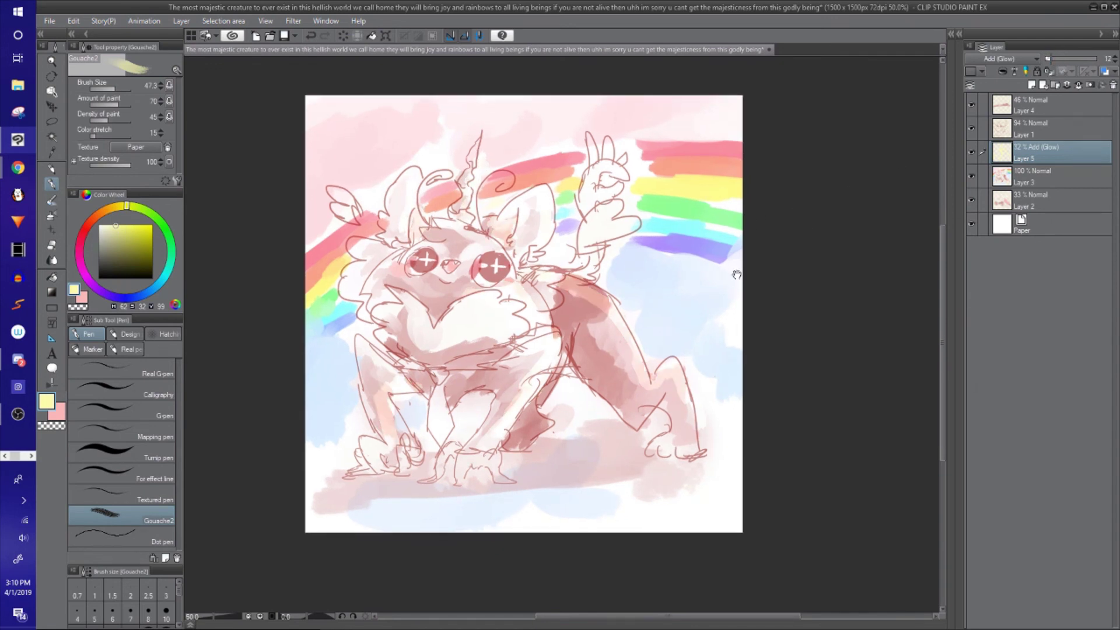
pyautogui.moveTo(737, 275); pyautogui.dragTo(747, 264)
pyautogui.moveTo(912, 160); pyautogui.dragTo(922, 171)
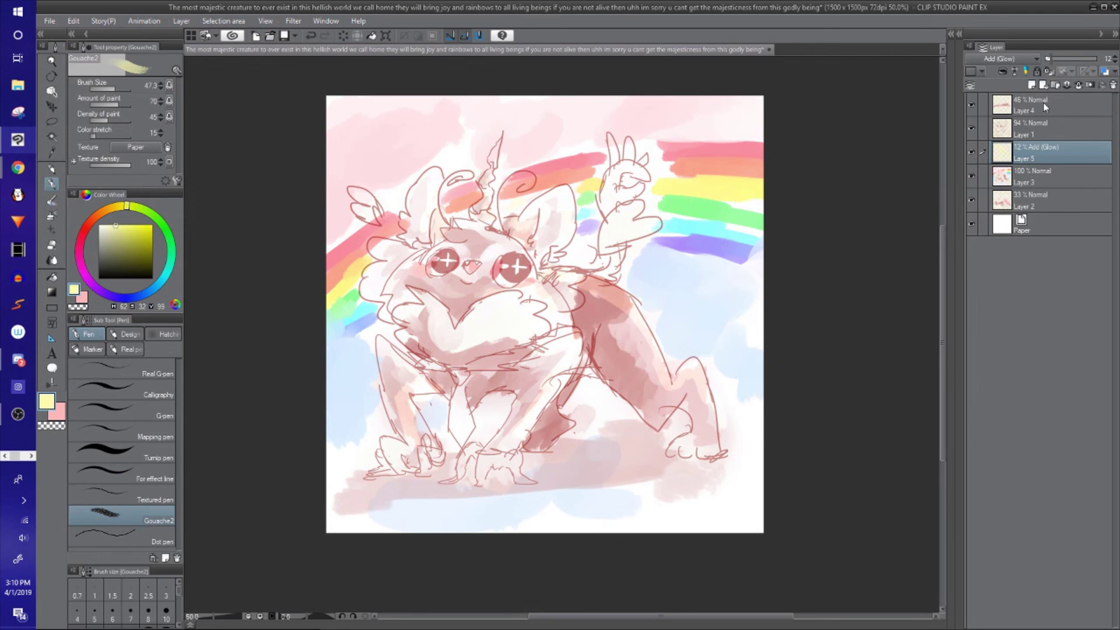
# Step: Create a new layer on top of the stack and set up the G-pen at size 7.0 with white
pyautogui.click(1032, 84)
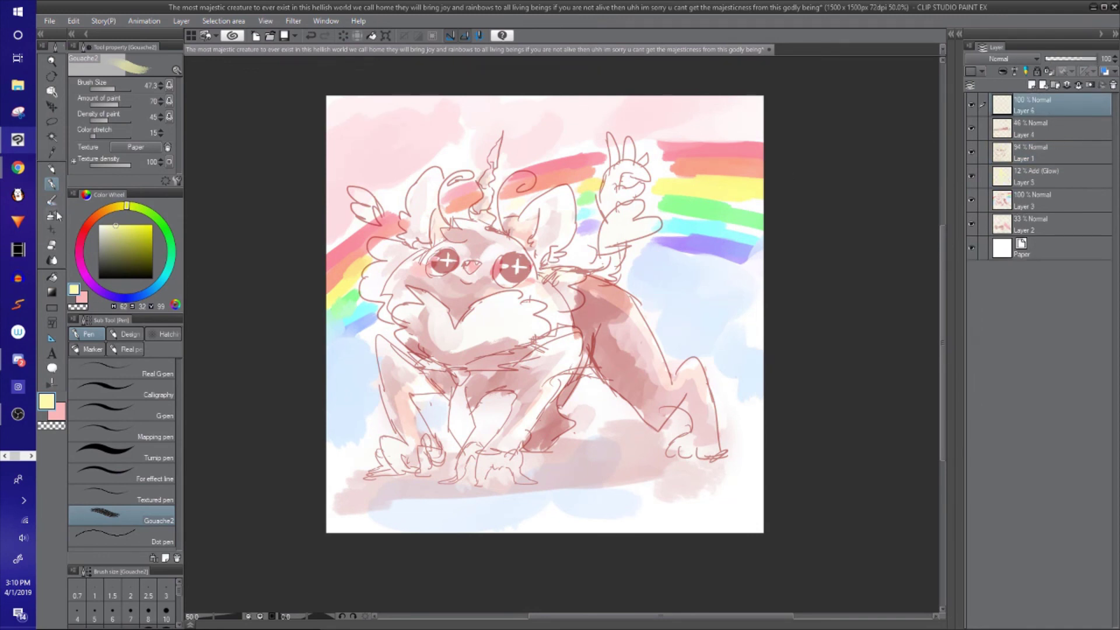
pyautogui.click(127, 370)
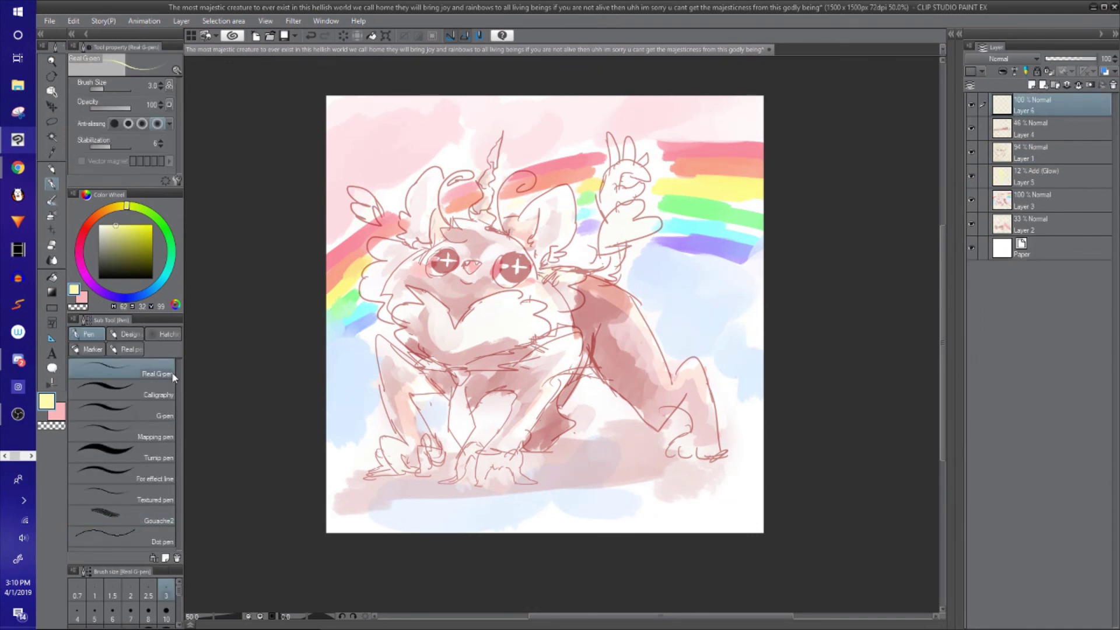
pyautogui.click(122, 411)
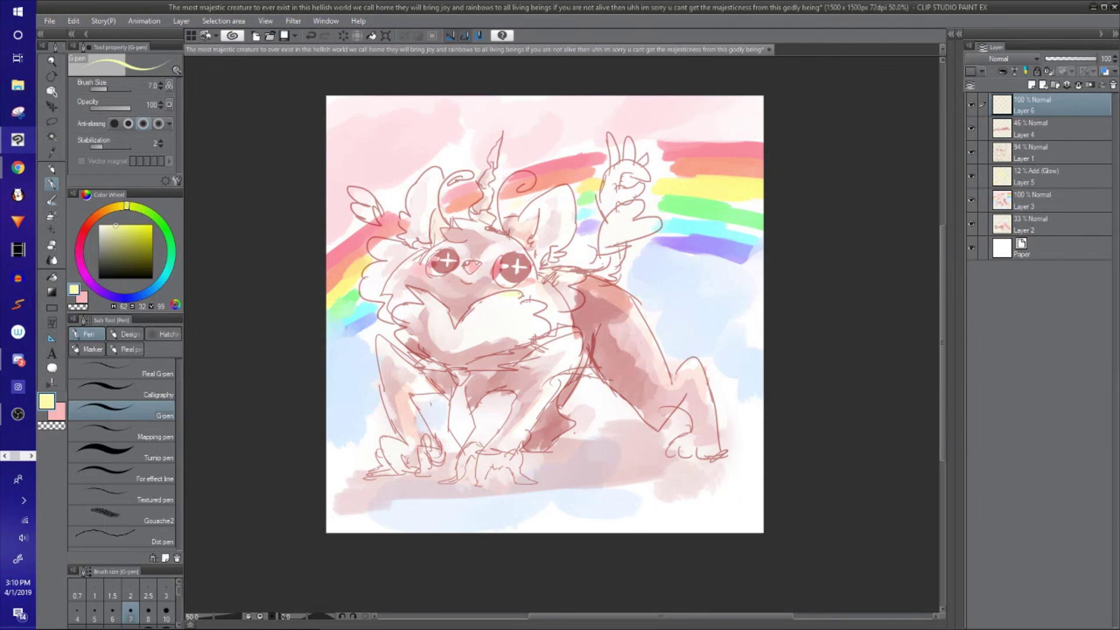
pyautogui.click(107, 225)
pyautogui.click(99, 225)
# Step: Draw white accent strokes along the ear, back, hind knee and front leg, and light streaks in the sky
pyautogui.moveTo(564, 233); pyautogui.dragTo(576, 247)
pyautogui.moveTo(631, 295)
pyautogui.mouseDown()
pyautogui.moveTo(639, 309)
pyautogui.moveTo(607, 285)
pyautogui.mouseUp()
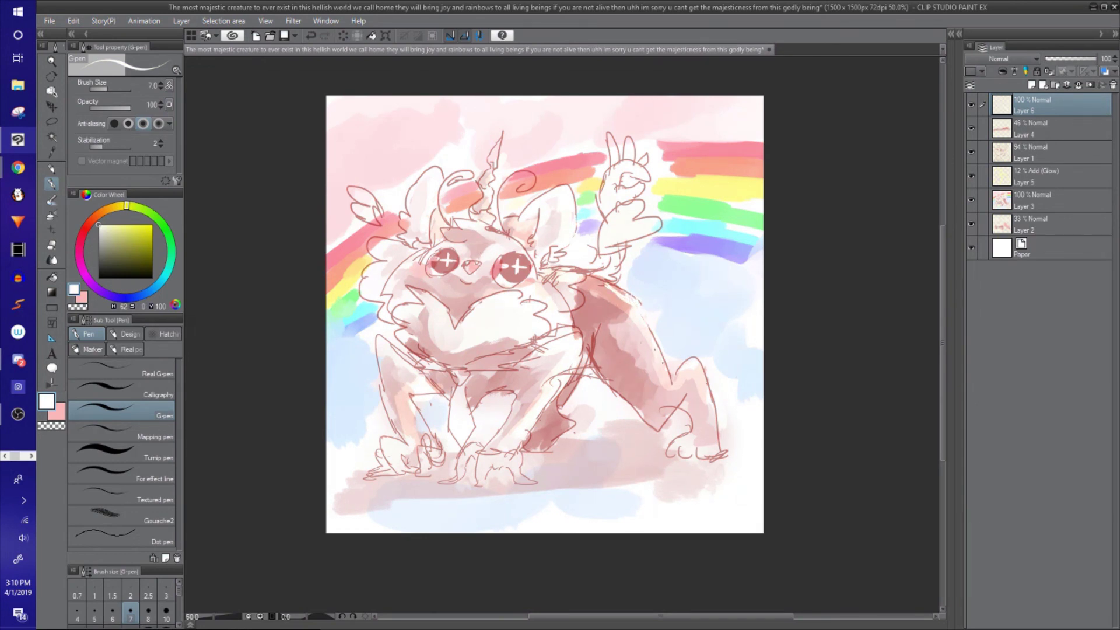
pyautogui.moveTo(703, 367); pyautogui.dragTo(707, 387)
pyautogui.moveTo(406, 417)
pyautogui.mouseDown()
pyautogui.moveTo(438, 407)
pyautogui.moveTo(415, 392)
pyautogui.mouseUp()
# Step: Draw white claws and highlights on the toes of both front feet and the hind foot
pyautogui.scroll(1, 694, 291)
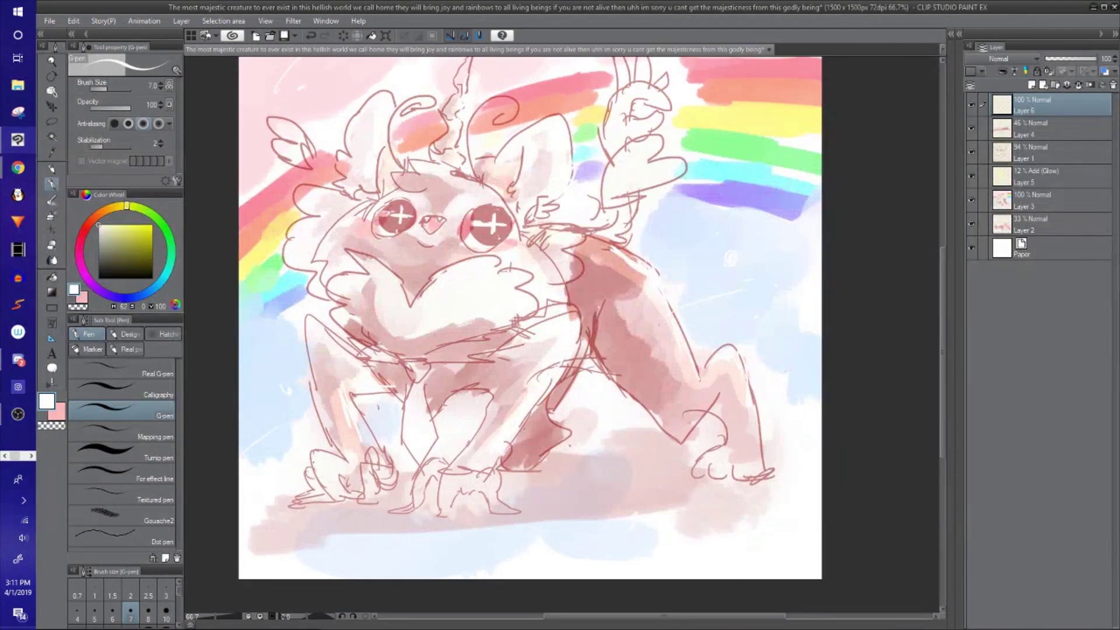
pyautogui.moveTo(316, 495); pyautogui.dragTo(309, 500)
pyautogui.moveTo(415, 508); pyautogui.dragTo(393, 513)
pyautogui.moveTo(507, 514); pyautogui.dragTo(522, 515)
pyautogui.moveTo(441, 513)
pyautogui.mouseDown()
pyautogui.moveTo(430, 525)
pyautogui.moveTo(377, 514)
pyautogui.mouseUp()
pyautogui.moveTo(309, 506); pyautogui.dragTo(295, 509)
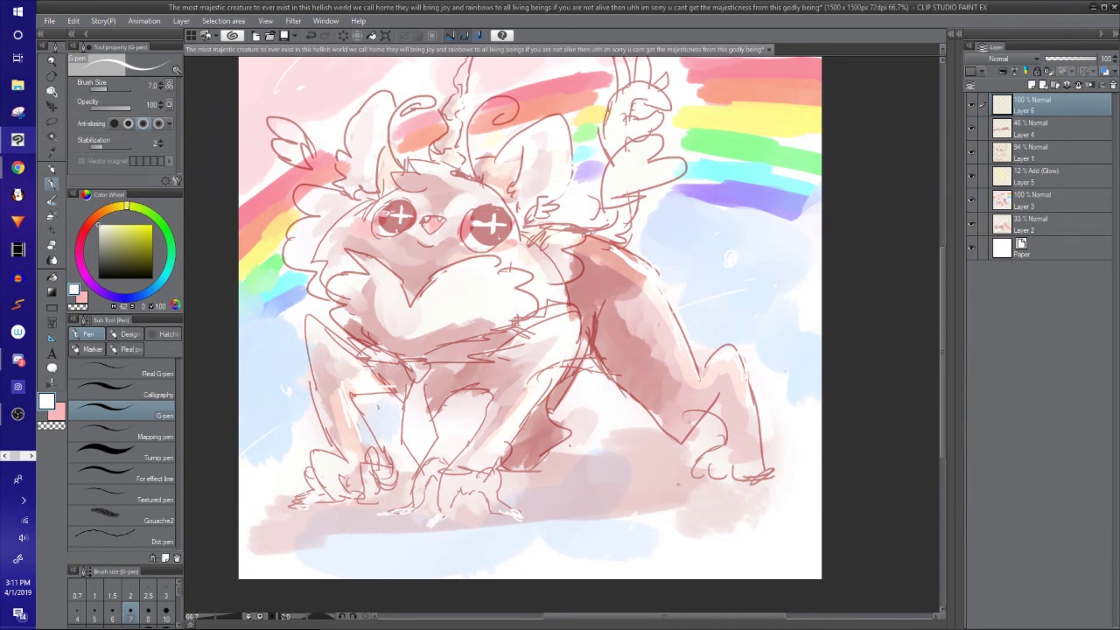
pyautogui.moveTo(695, 472); pyautogui.dragTo(686, 480)
# Step: Add small white circles to the pink sky above the creature
pyautogui.moveTo(649, 157); pyautogui.dragTo(653, 214)
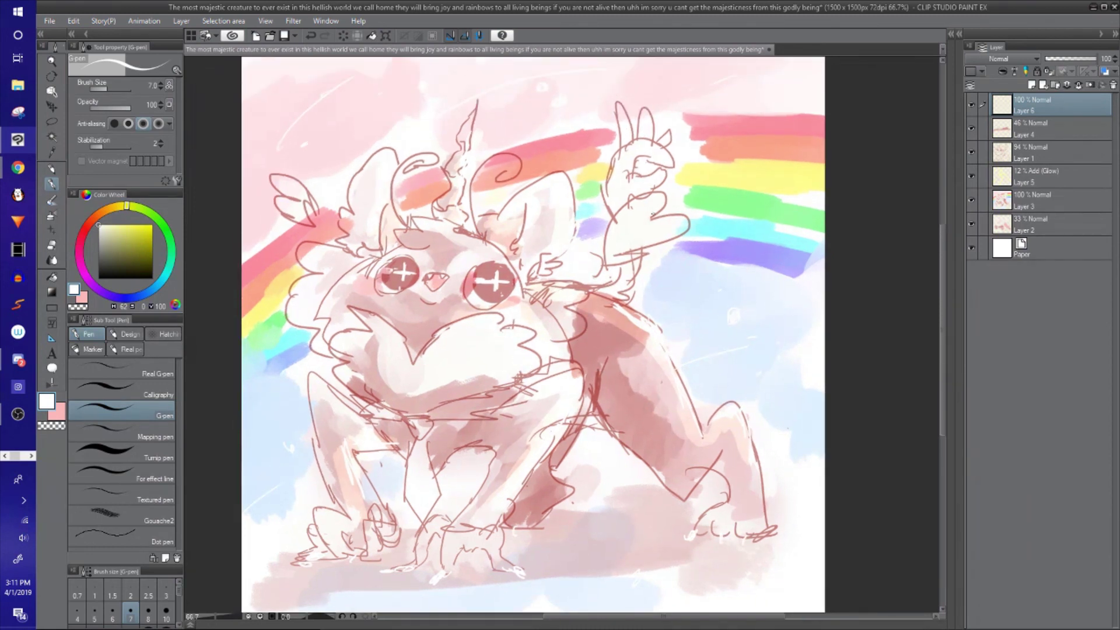
pyautogui.moveTo(382, 196); pyautogui.dragTo(370, 236)
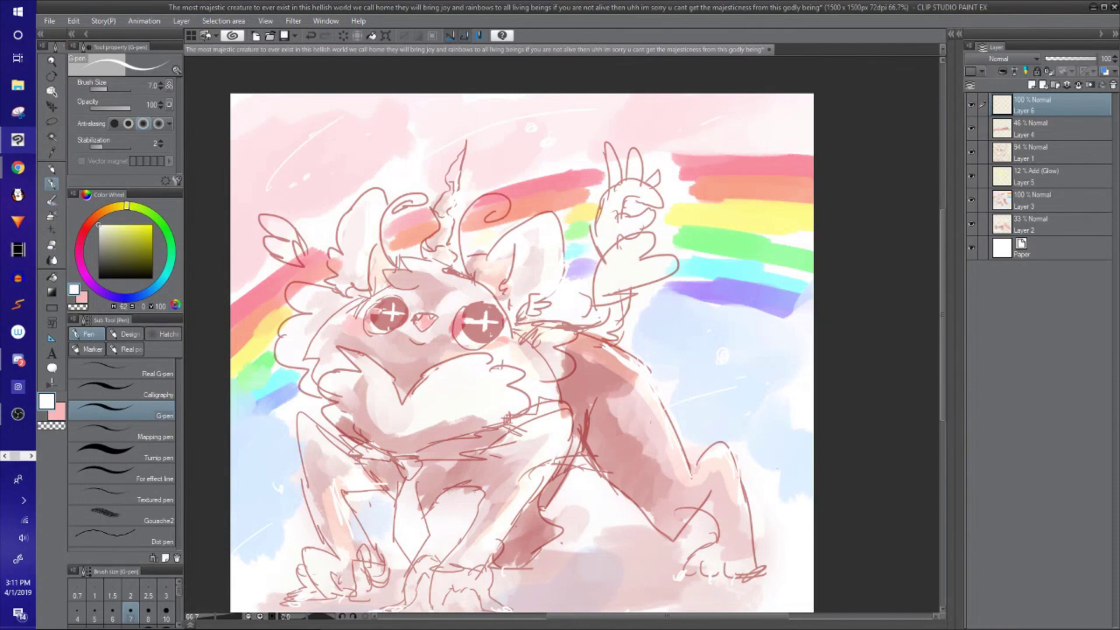
pyautogui.scroll(-1, 454, 365)
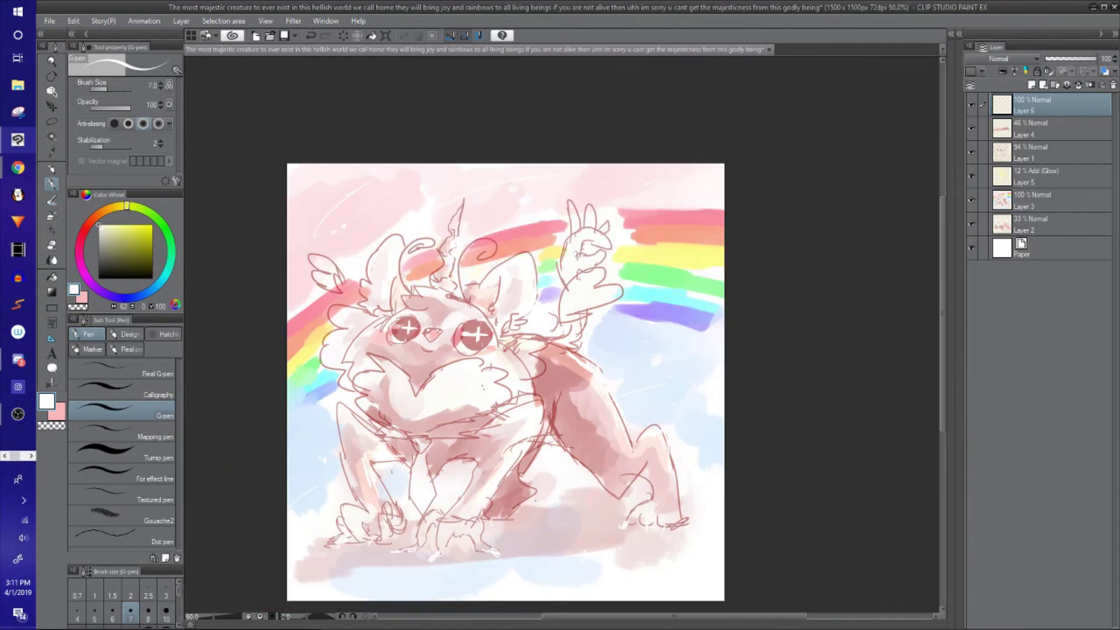
# Step: Add small white dots over the creature's body and hind leg and white highlights in the lower part of both eyes
pyautogui.moveTo(516, 389); pyautogui.dragTo(535, 356)
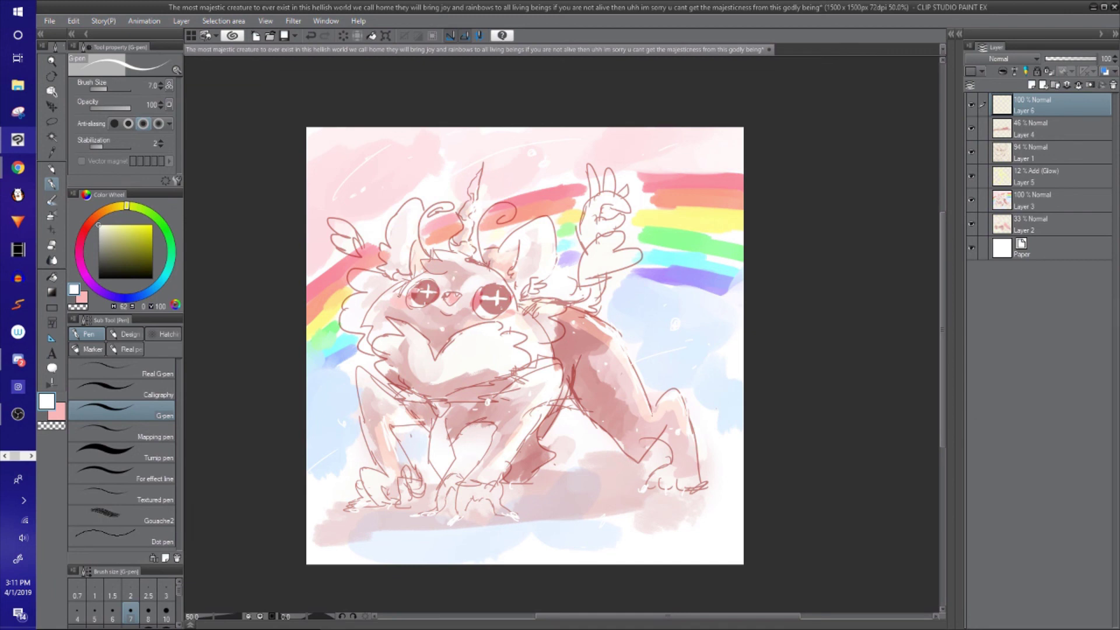
pyautogui.moveTo(525, 346); pyautogui.dragTo(529, 335)
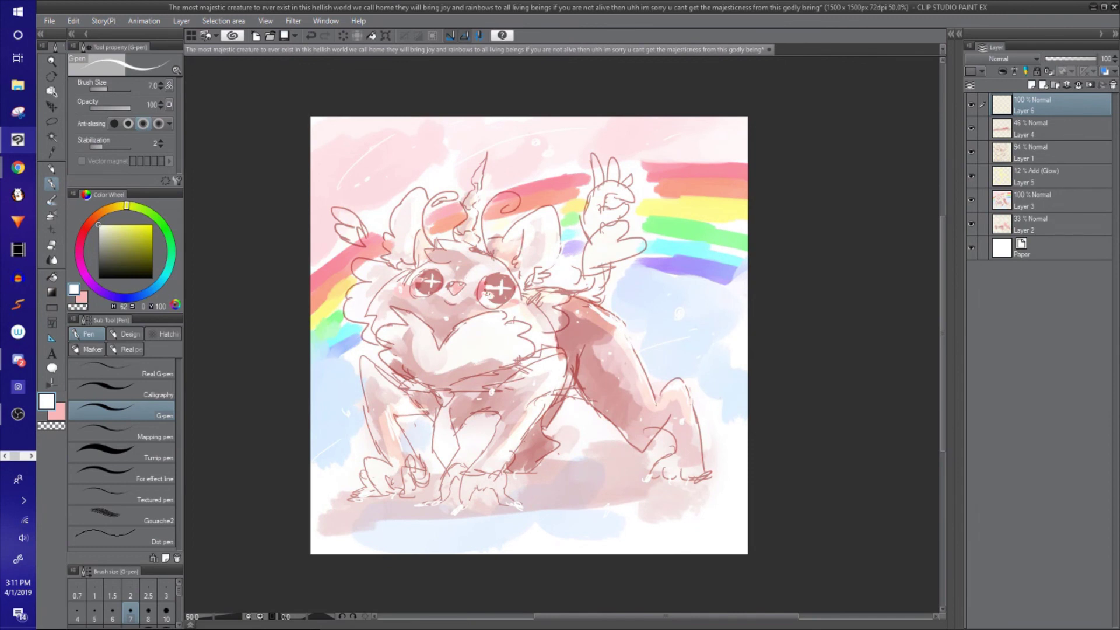
pyautogui.moveTo(413, 293); pyautogui.dragTo(423, 285)
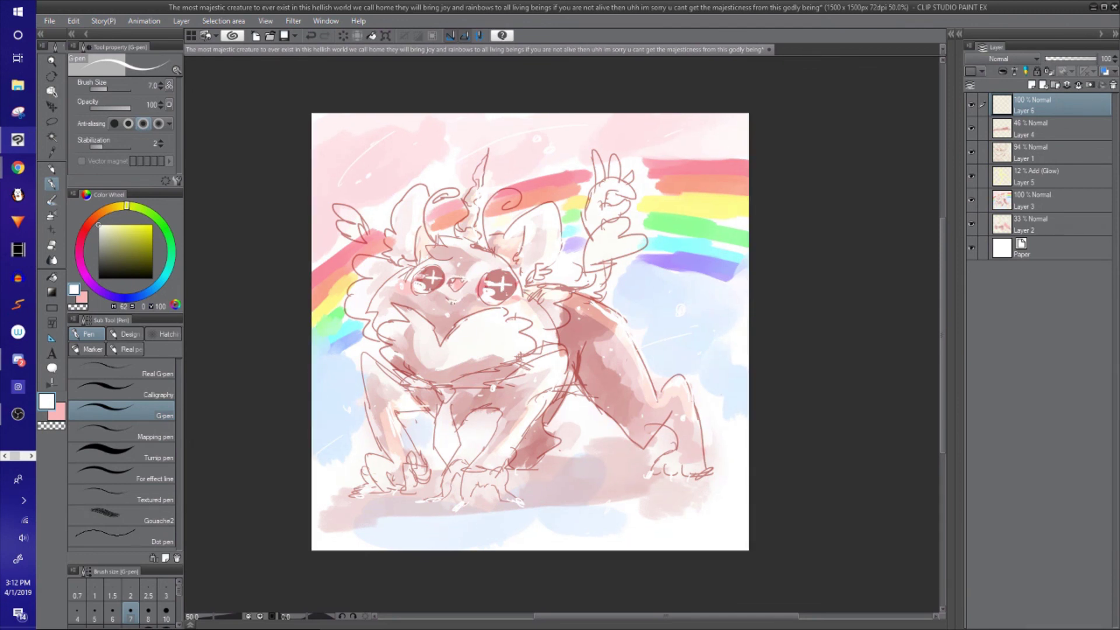
# Step: Rework the white highlight strokes around the creature's mouth and chin, undoing the discarded attempts
pyautogui.hotkey('ctrl', 'z')
pyautogui.moveTo(448, 304); pyautogui.dragTo(461, 299)
pyautogui.hotkey('ctrl', 'z')
pyautogui.moveTo(434, 304)
pyautogui.mouseDown()
pyautogui.moveTo(464, 311)
pyautogui.moveTo(463, 322)
pyautogui.mouseUp()
pyautogui.hotkey('ctrl', 'z')
pyautogui.moveTo(529, 316); pyautogui.dragTo(534, 329)
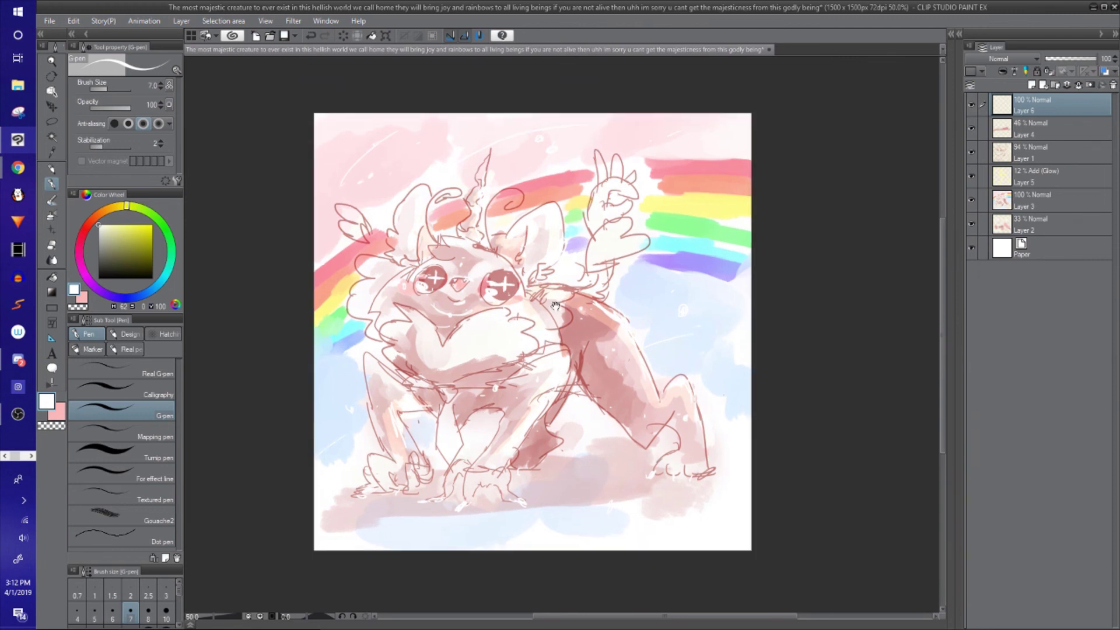
# Step: Scatter more white dots and thin light streaks over the body, the rainbow and the blue sky
pyautogui.moveTo(580, 250); pyautogui.dragTo(582, 240)
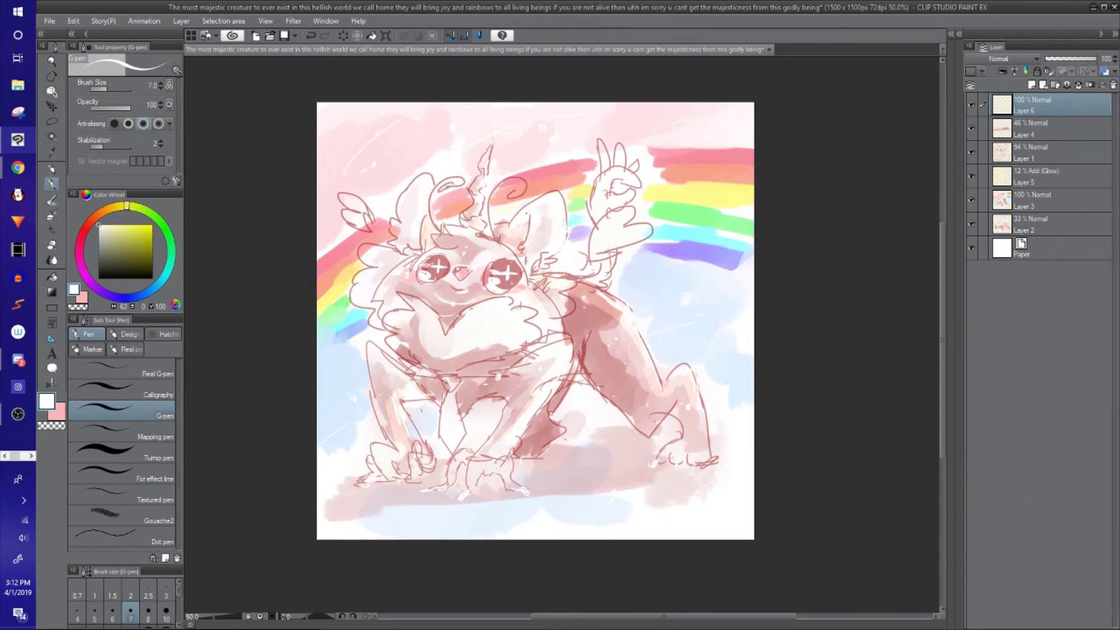
pyautogui.moveTo(541, 290); pyautogui.dragTo(543, 307)
pyautogui.moveTo(598, 463); pyautogui.dragTo(593, 447)
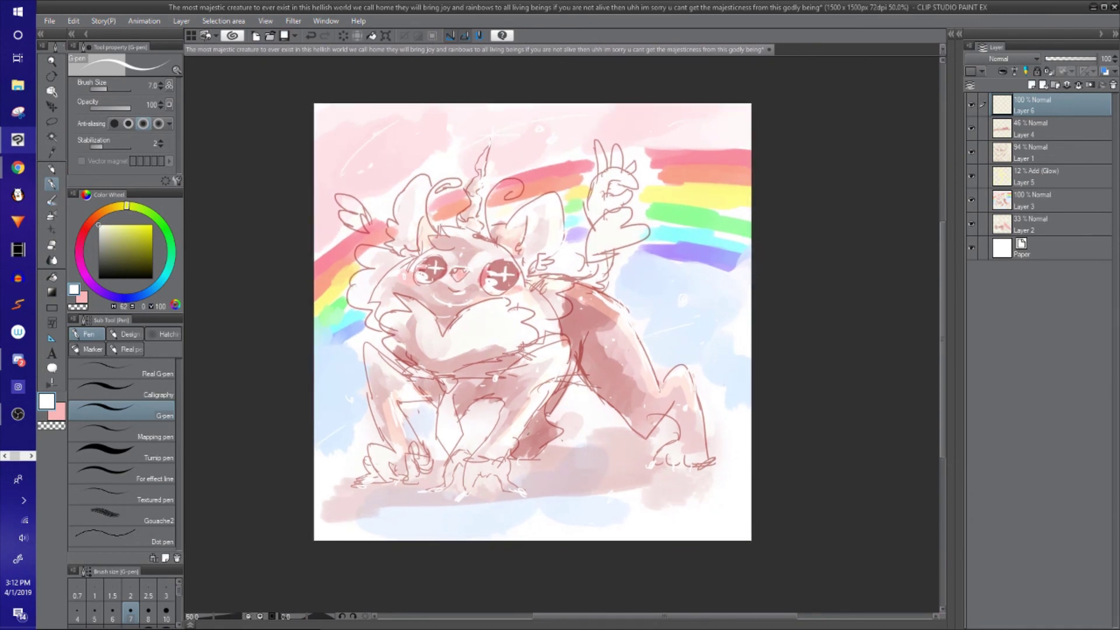
pyautogui.moveTo(479, 456); pyautogui.dragTo(497, 441)
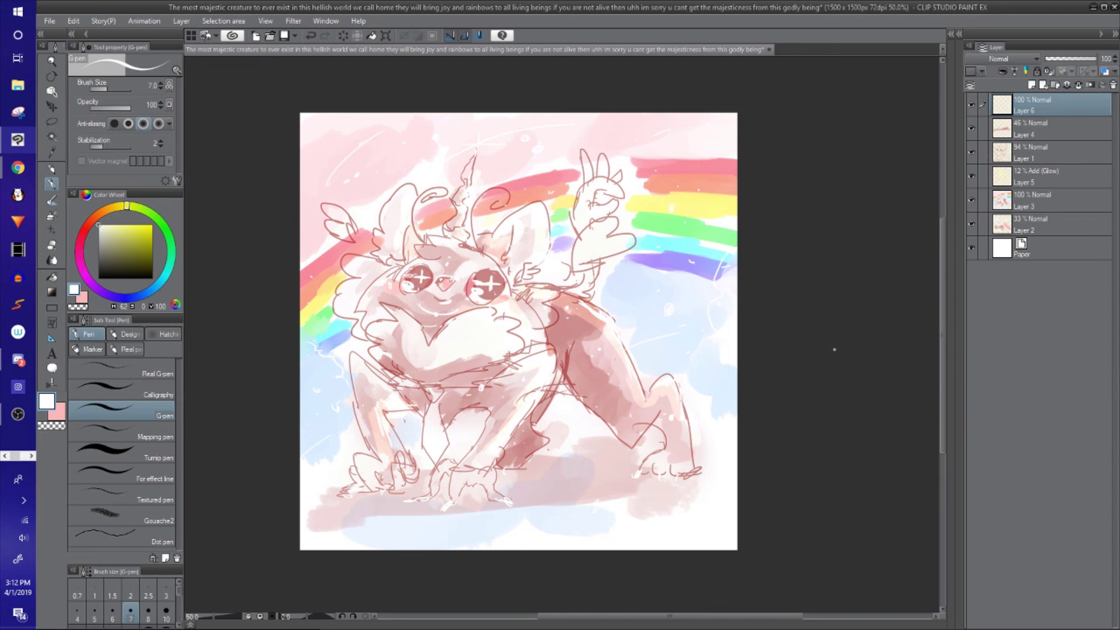
pyautogui.moveTo(725, 407); pyautogui.dragTo(736, 394)
pyautogui.moveTo(872, 208); pyautogui.dragTo(875, 216)
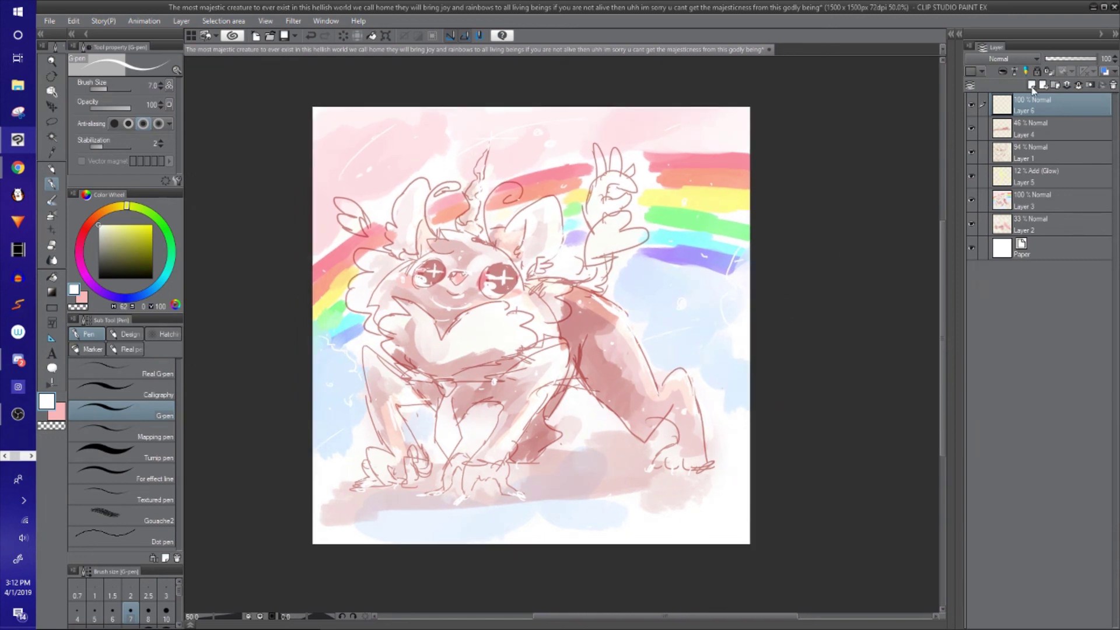
# Step: Create a new top layer in Overlay mode and set up the Soft airbrush at size 624.5 with red
pyautogui.click(1032, 88)
pyautogui.scroll(-1, 929, 121)
pyautogui.click(51, 216)
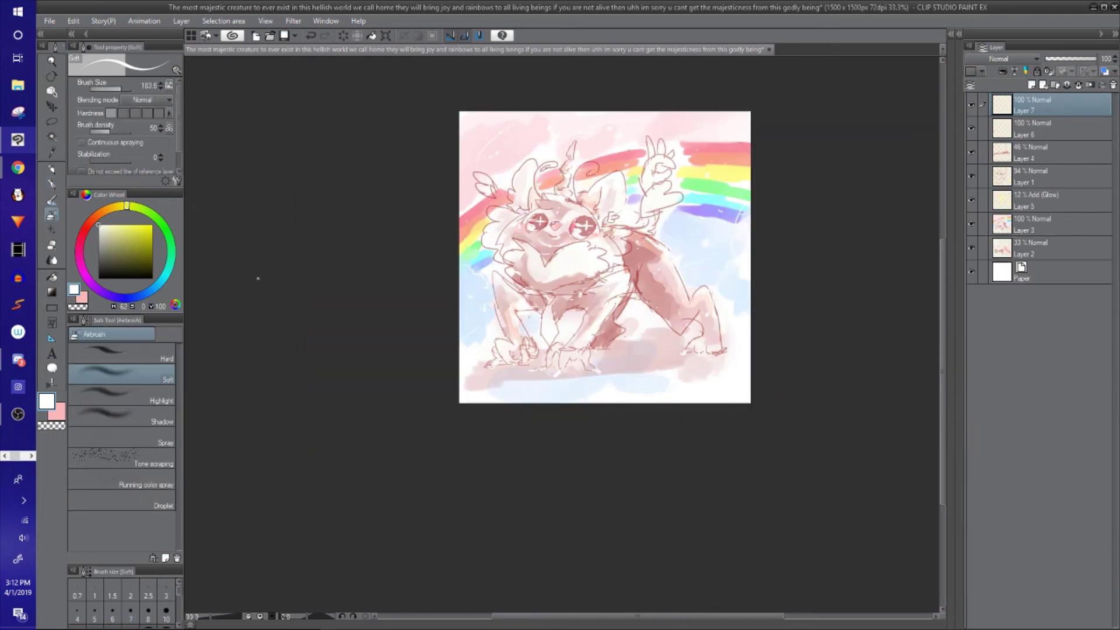
pyautogui.click(144, 225)
pyautogui.click(84, 229)
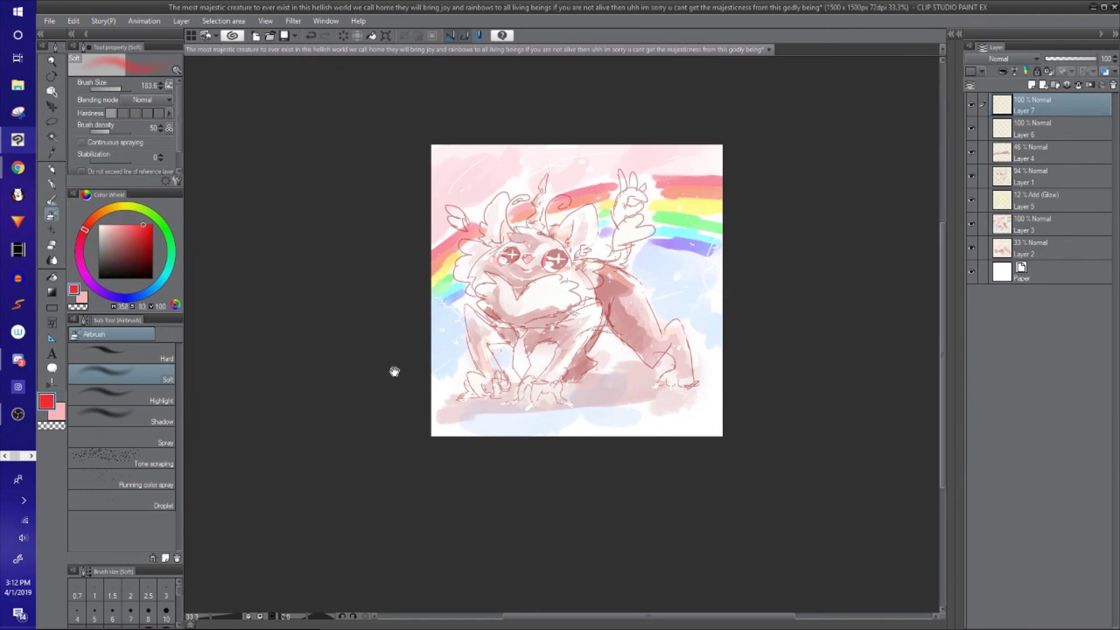
pyautogui.moveTo(395, 371); pyautogui.dragTo(362, 380)
pyautogui.keyDown('ctrl'); pyautogui.keyDown('alt'); pyautogui.moveTo(451, 222); pyautogui.dragTo(511, 213); pyautogui.keyUp('alt'); pyautogui.keyUp('ctrl')
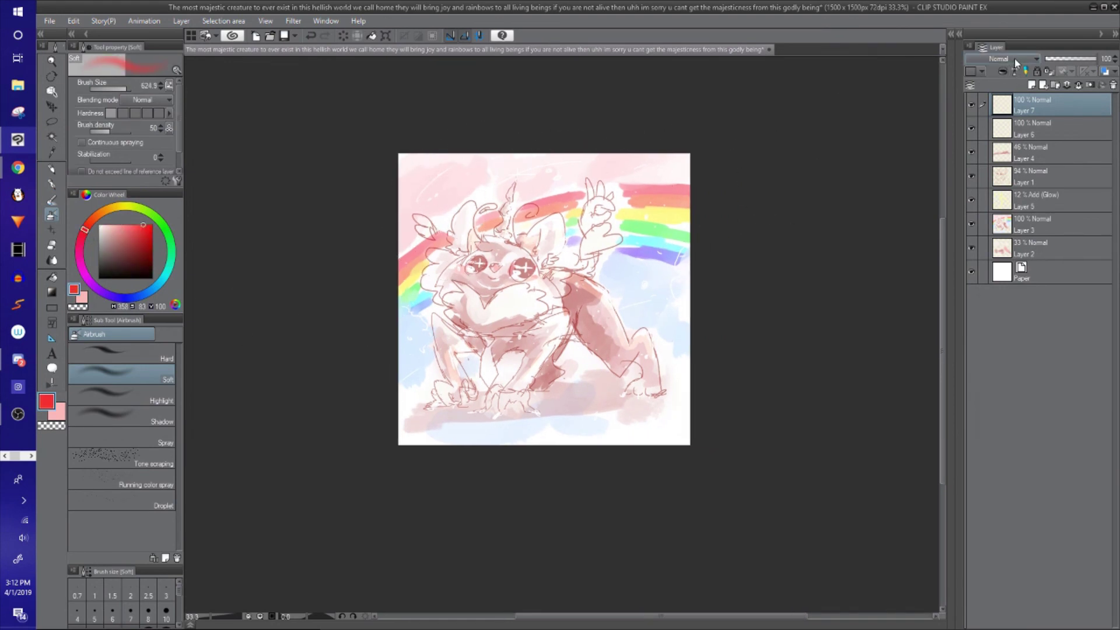
pyautogui.click(1014, 58)
pyautogui.click(986, 208)
# Step: Airbrush broad rainbow-colored bands from red through orange, green and blue to purple across the creature and background on the Overlay layer
pyautogui.moveTo(436, 193); pyautogui.dragTo(670, 218)
pyautogui.click(105, 211)
pyautogui.moveTo(516, 235)
pyautogui.mouseDown()
pyautogui.moveTo(601, 291)
pyautogui.moveTo(639, 289)
pyautogui.mouseUp()
pyautogui.click(143, 209)
pyautogui.moveTo(362, 288)
pyautogui.mouseDown()
pyautogui.moveTo(478, 245)
pyautogui.moveTo(444, 274)
pyautogui.mouseUp()
pyautogui.click(169, 244)
pyautogui.moveTo(374, 234)
pyautogui.mouseDown()
pyautogui.moveTo(413, 226)
pyautogui.moveTo(513, 327)
pyautogui.mouseUp()
pyautogui.click(157, 286)
pyautogui.moveTo(513, 227)
pyautogui.mouseDown()
pyautogui.moveTo(625, 288)
pyautogui.moveTo(420, 320)
pyautogui.mouseUp()
pyautogui.click(124, 299)
pyautogui.moveTo(560, 286)
pyautogui.mouseDown()
pyautogui.moveTo(589, 327)
pyautogui.moveTo(693, 407)
pyautogui.mouseUp()
pyautogui.click(89, 281)
pyautogui.moveTo(455, 327)
pyautogui.mouseDown()
pyautogui.moveTo(513, 413)
pyautogui.moveTo(470, 413)
pyautogui.moveTo(525, 379)
pyautogui.mouseUp()
# Step: Lower the Overlay layer's opacity to 49% and airbrush purple and pink over the face and red over the upper back
pyautogui.moveTo(1076, 58); pyautogui.dragTo(1069, 58)
pyautogui.moveTo(896, 171); pyautogui.dragTo(891, 182)
pyautogui.click(1069, 58)
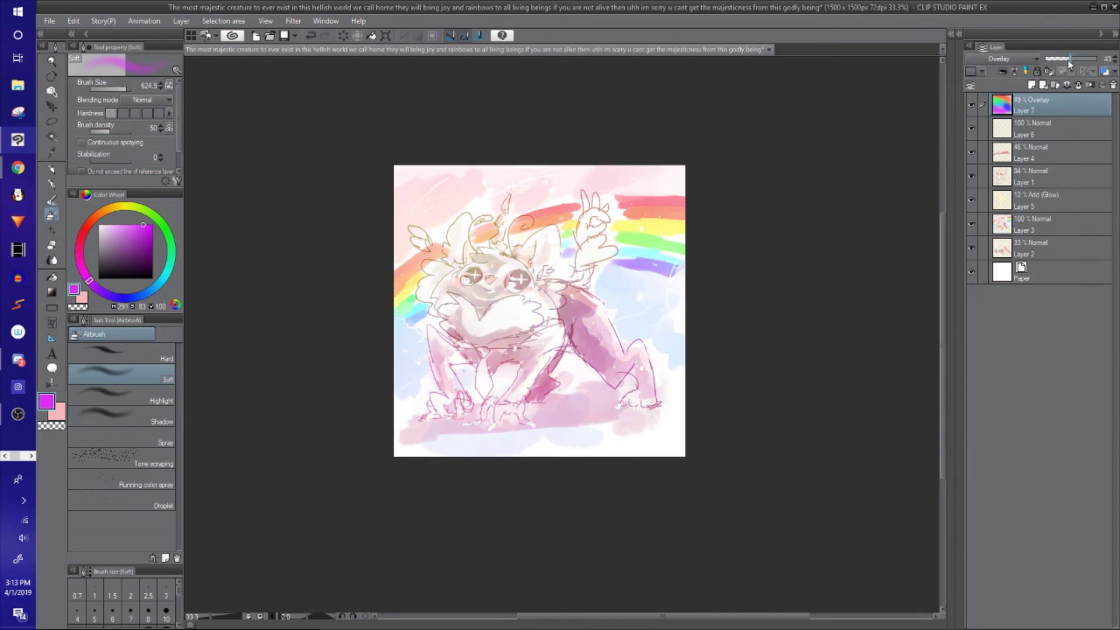
pyautogui.moveTo(381, 298); pyautogui.dragTo(377, 304)
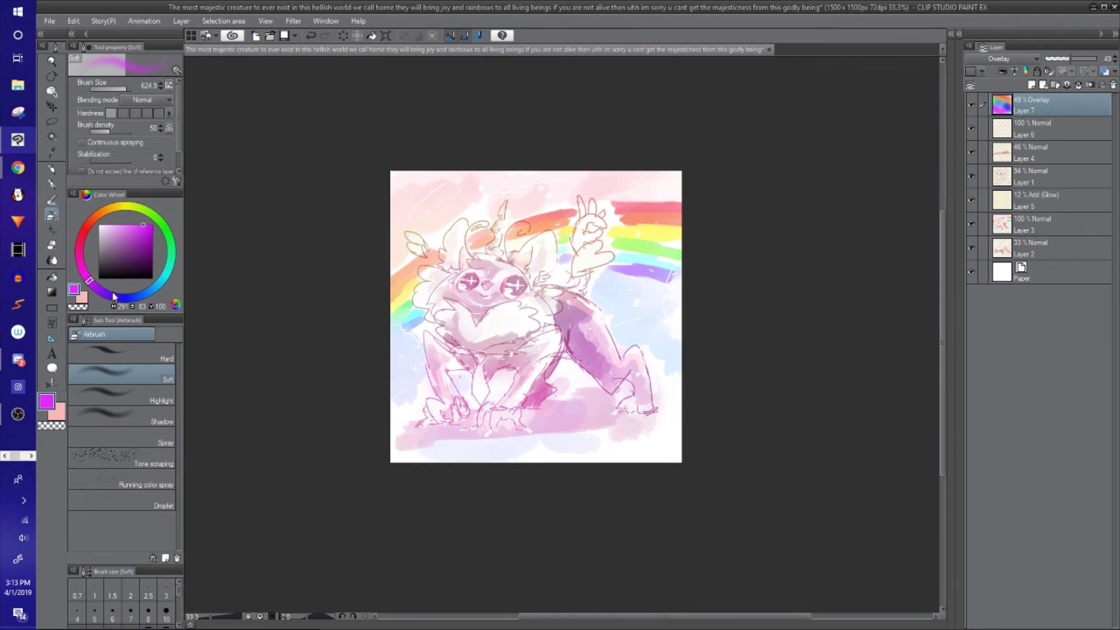
pyautogui.click(80, 251)
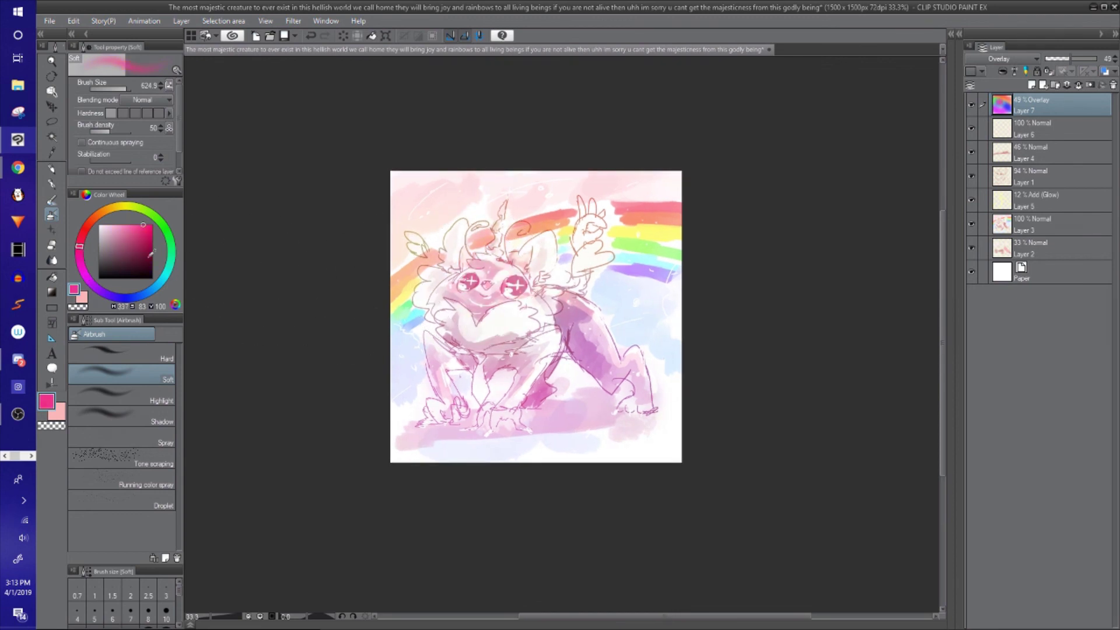
pyautogui.click(85, 227)
pyautogui.moveTo(560, 275); pyautogui.dragTo(595, 297)
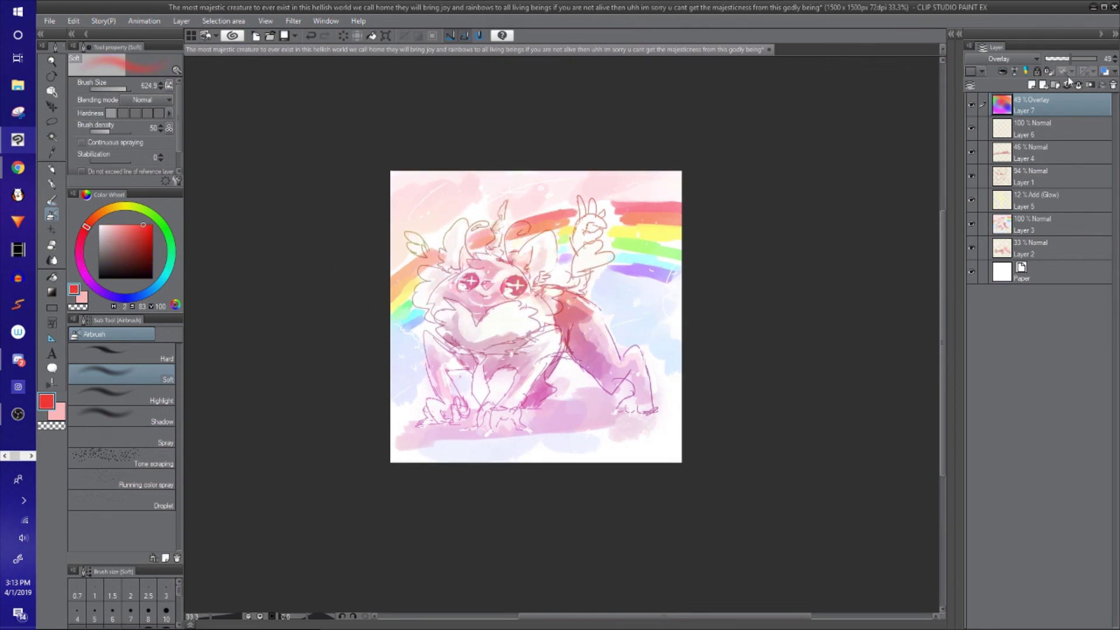
# Step: Set the Overlay layer's opacity to 32% and move the Add (Glow) layer to the top of the stack
pyautogui.click(1060, 60)
pyautogui.moveTo(1058, 61); pyautogui.dragTo(1060, 66)
pyautogui.moveTo(823, 227); pyautogui.dragTo(831, 231)
pyautogui.moveTo(1023, 199); pyautogui.dragTo(1031, 98)
pyautogui.moveTo(840, 231); pyautogui.dragTo(841, 235)
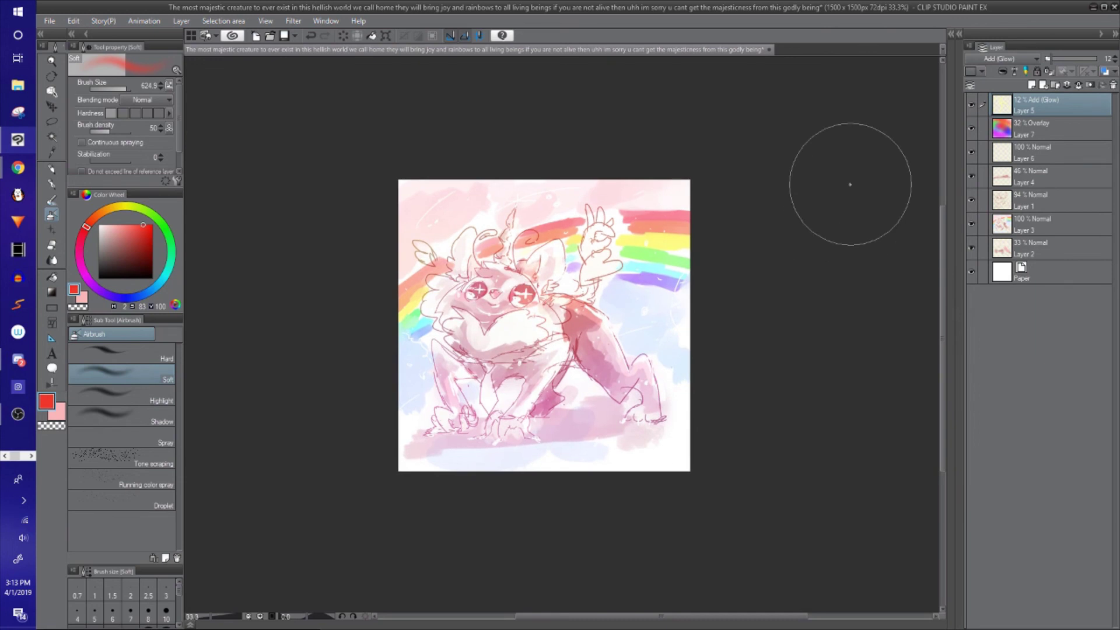
pyautogui.scroll(1, 850, 184)
pyautogui.moveTo(669, 463); pyautogui.dragTo(713, 397)
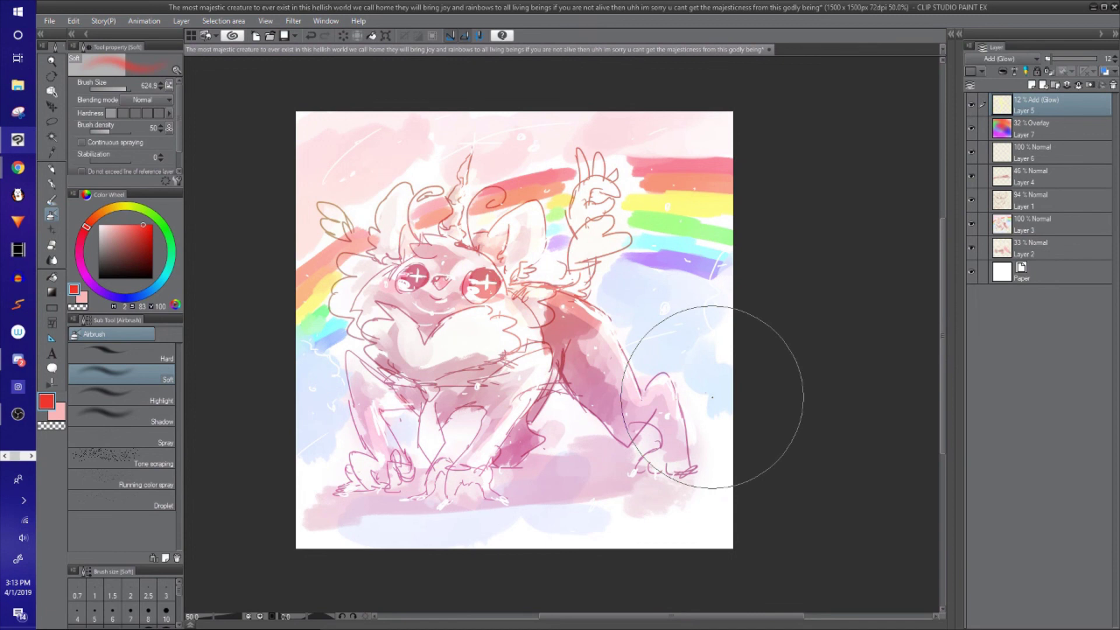
pyautogui.moveTo(602, 617); pyautogui.dragTo(595, 618)
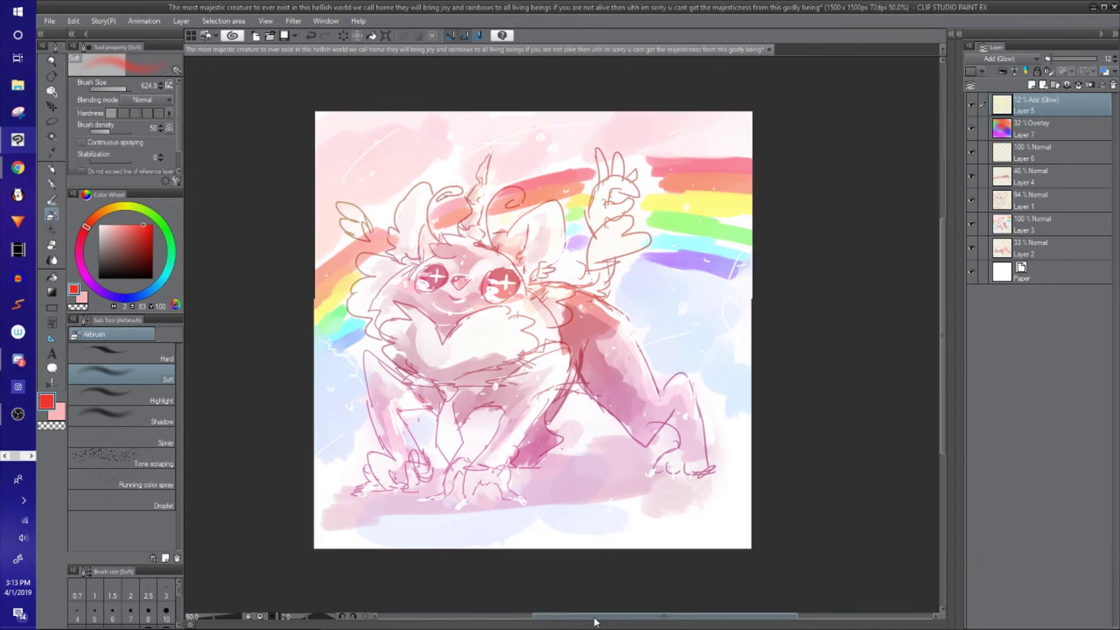
pyautogui.scroll(-2, 932, 349)
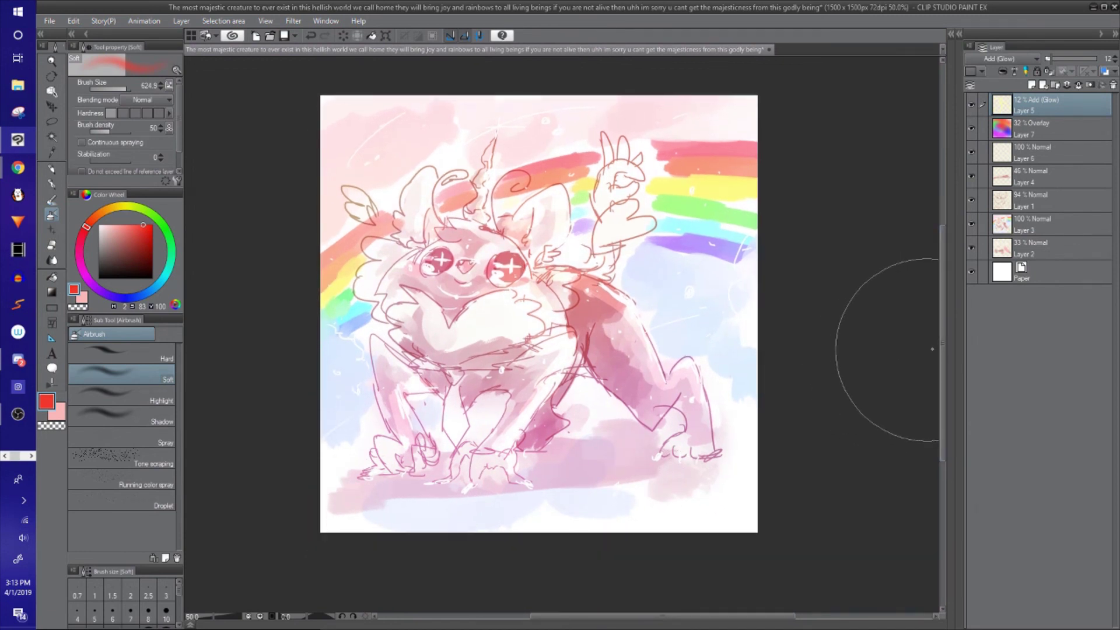
pyautogui.scroll(1, 899, 362)
pyautogui.moveTo(681, 620); pyautogui.dragTo(671, 618)
pyautogui.press('b')
pyautogui.moveTo(732, 467); pyautogui.dragTo(716, 474)
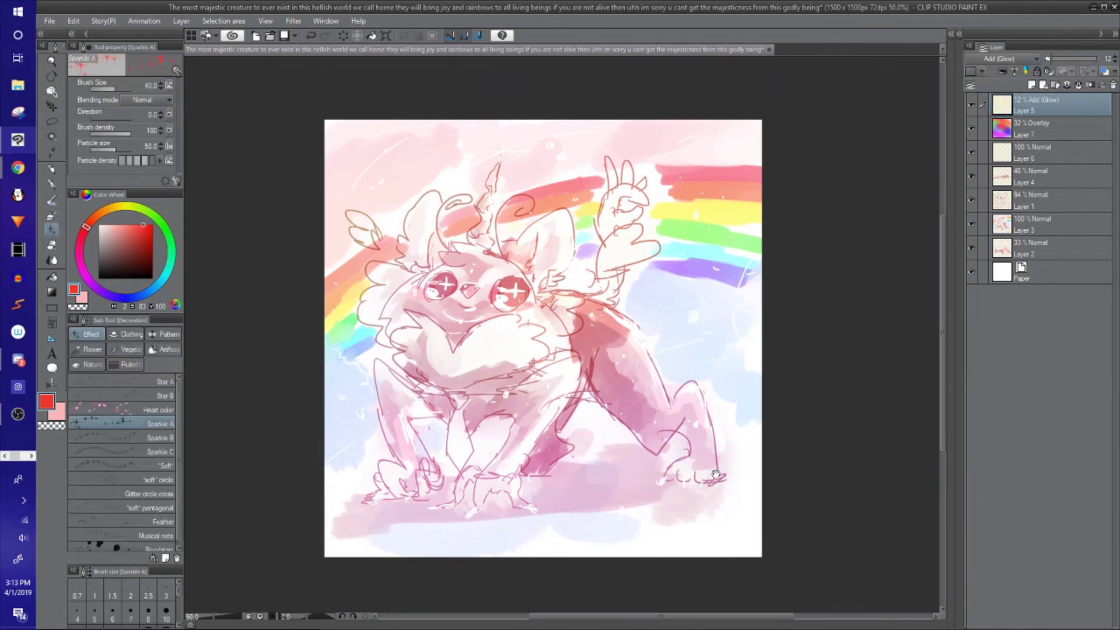
pyautogui.press('p')
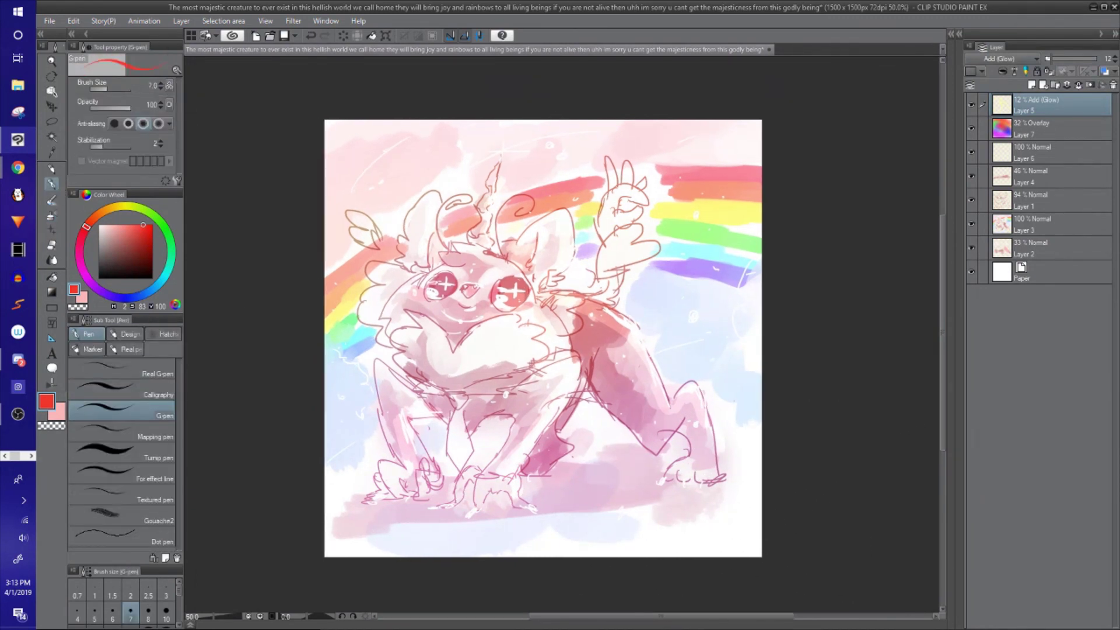
pyautogui.click(1032, 85)
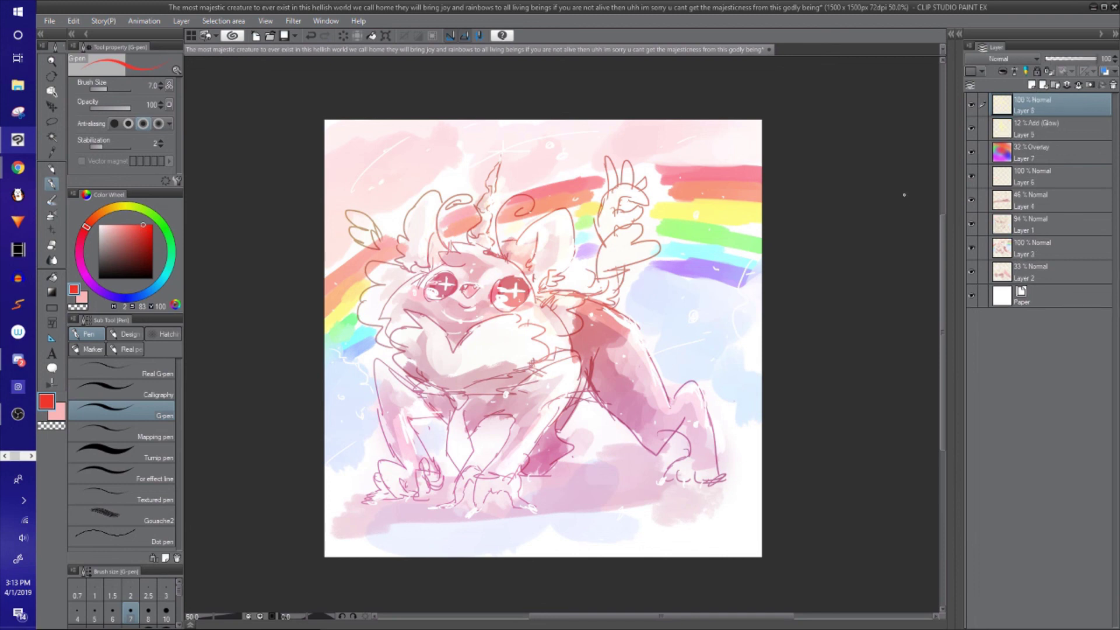
pyautogui.moveTo(902, 199)
pyautogui.mouseDown()
pyautogui.moveTo(890, 221)
pyautogui.moveTo(897, 212)
pyautogui.mouseUp()
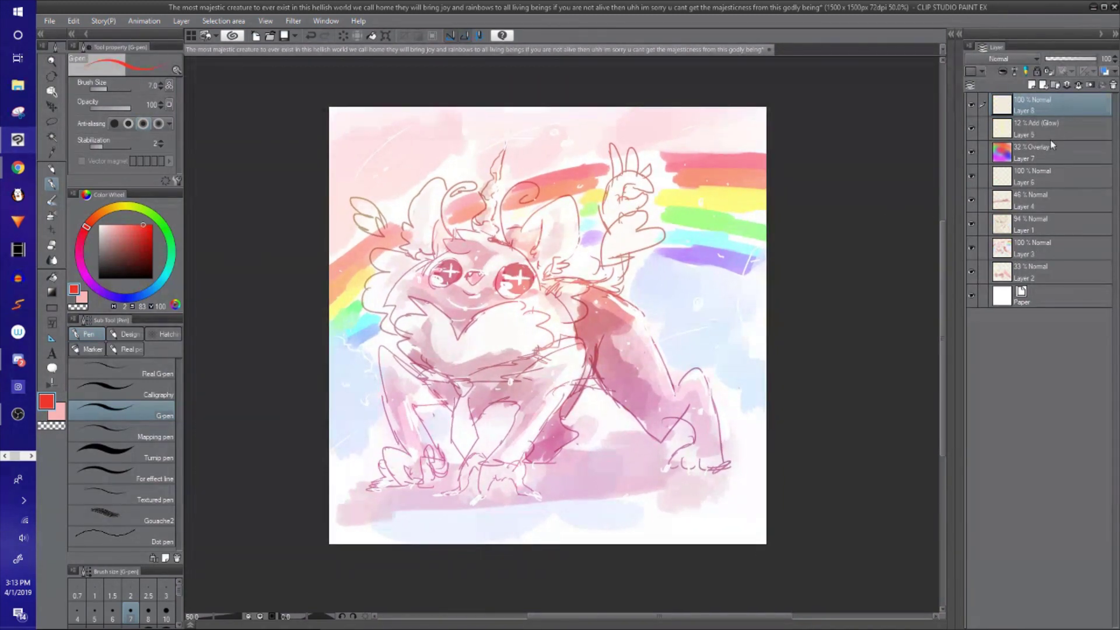
pyautogui.click(1114, 86)
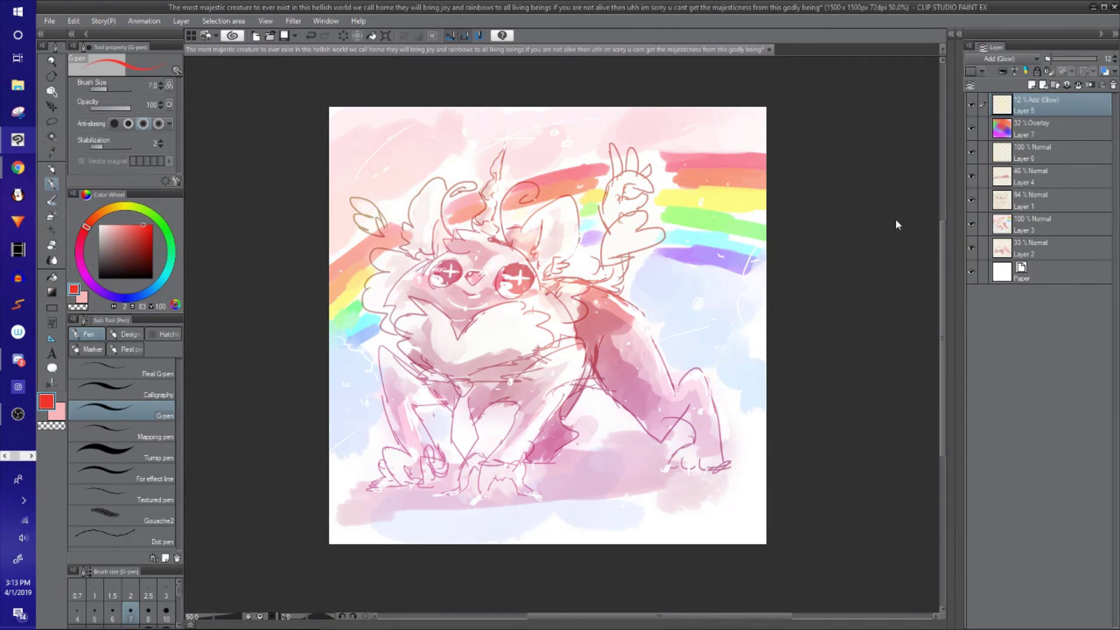